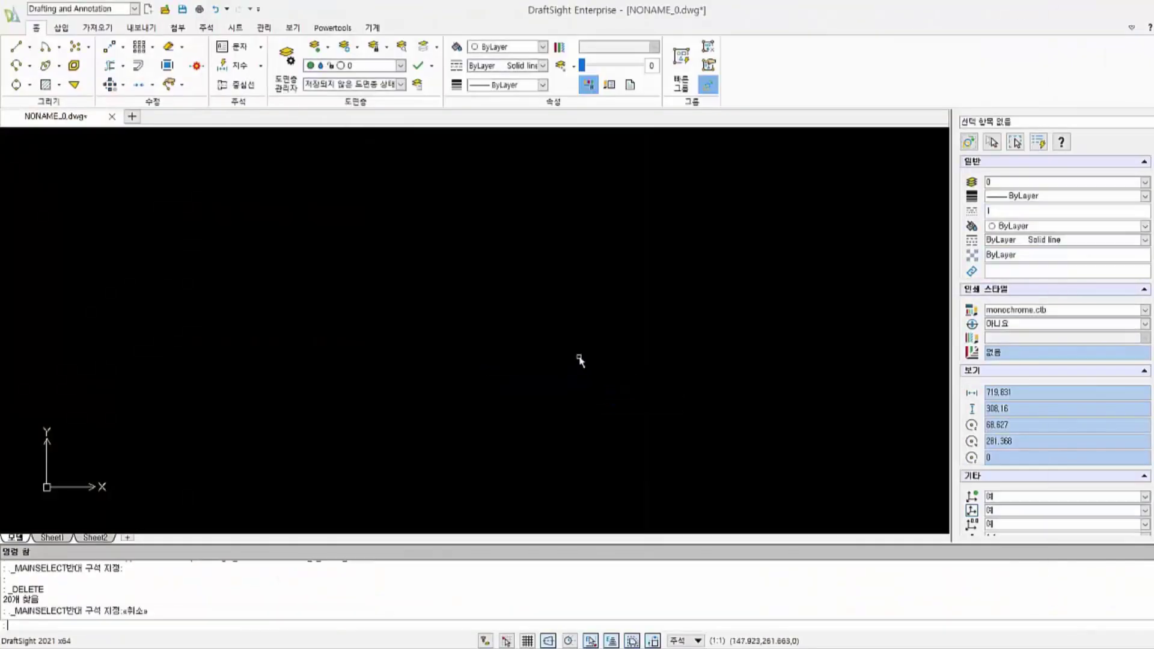
Step: Draw the horizontal base line and trim the stub beside the rectangle's top edge
click(436, 367)
click(591, 377)
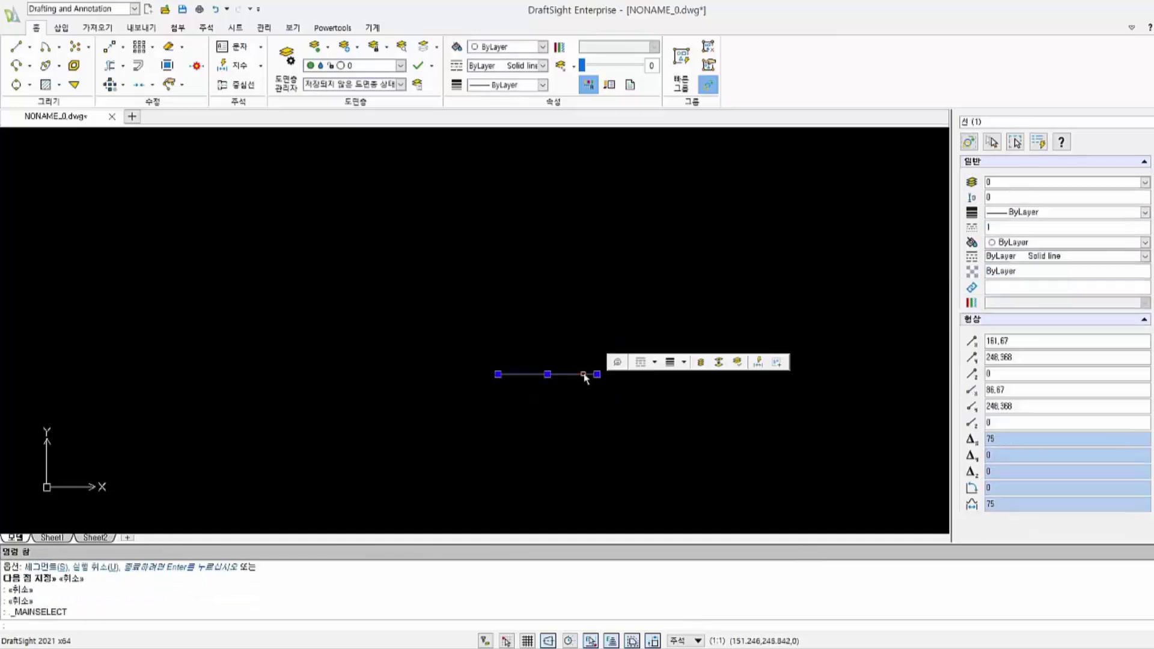
key(Escape)
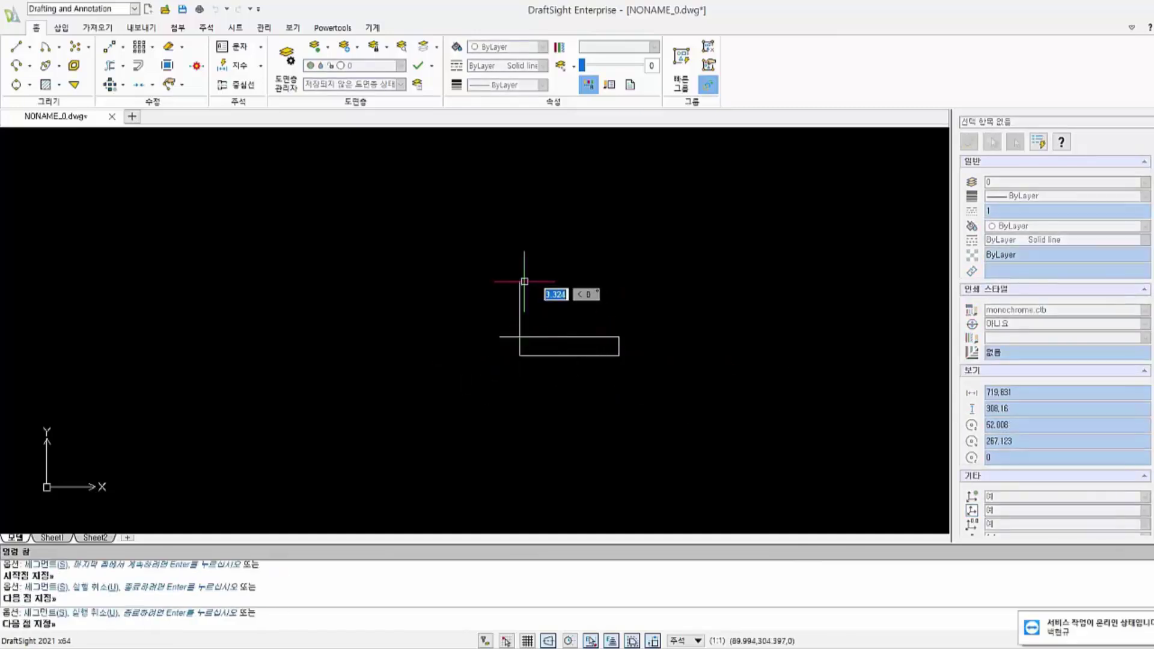
click(509, 337)
key(Escape)
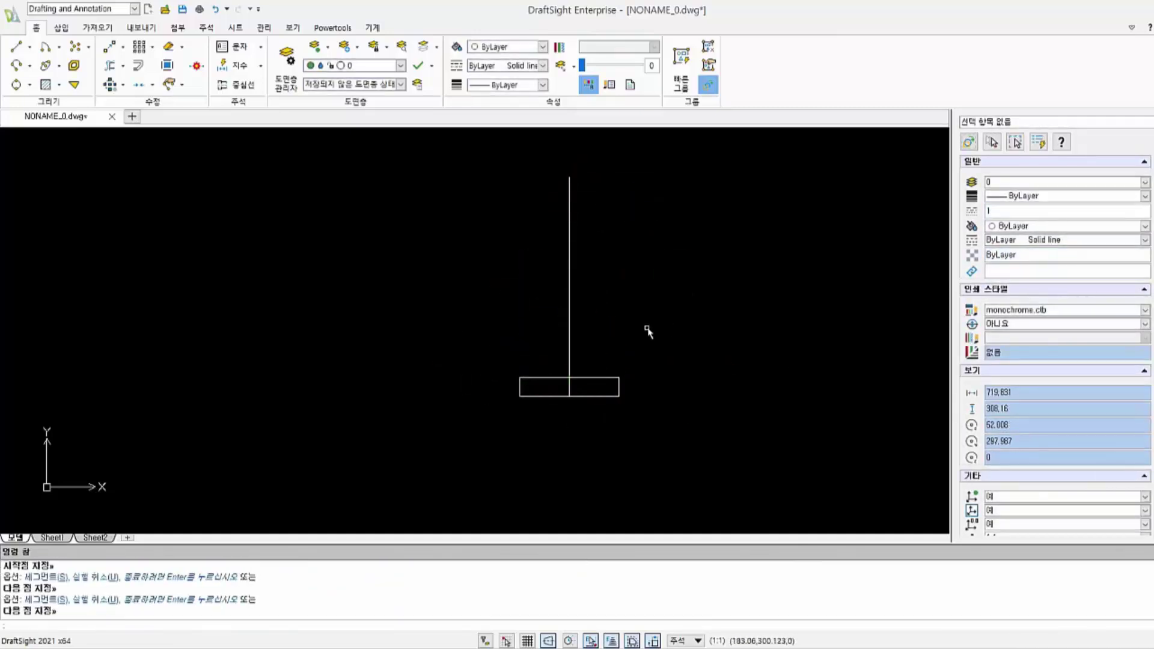
text(5)
Step: Place a horizontal offset line across the axis and delete the unwanted top line
click(625, 317)
key(Escape)
text(offset)
key(Return)
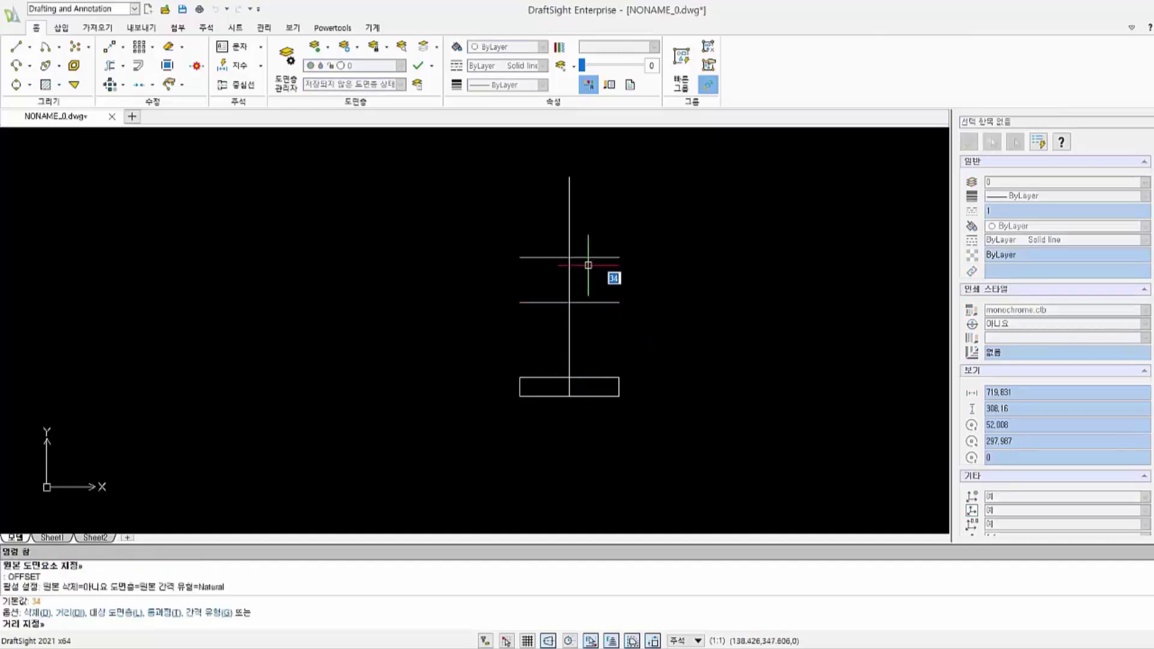
key(Escape)
click(619, 227)
click(587, 196)
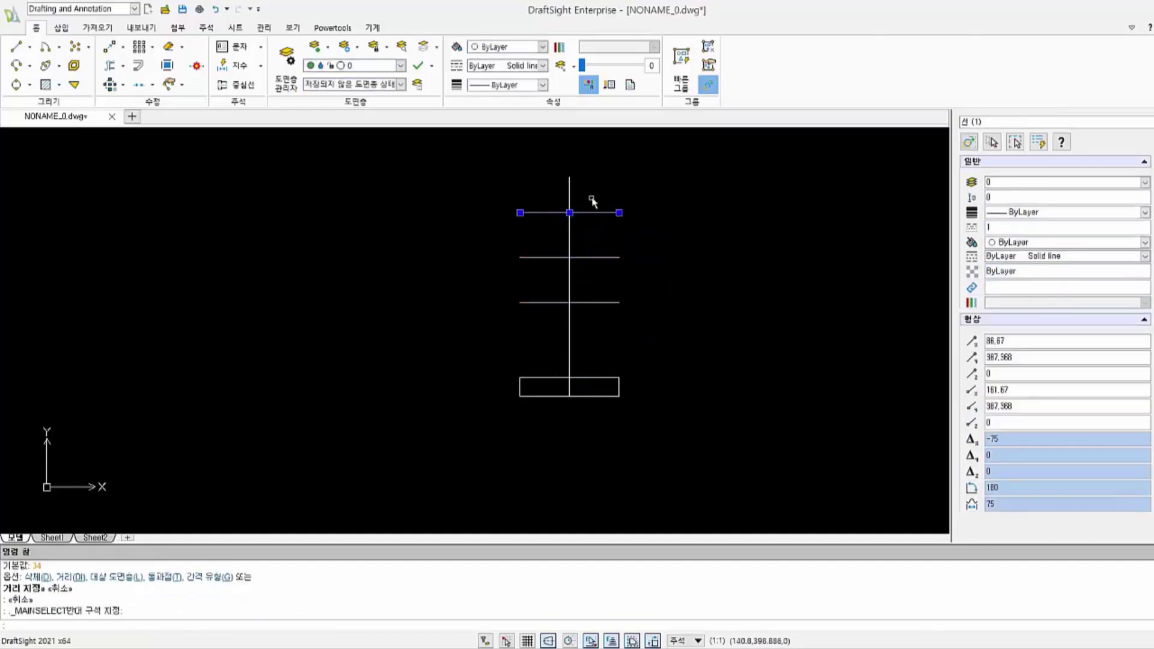
key(Delete)
Step: Offset further construction lines at the default distance to build the guide ladder
text(o)
key(Return)
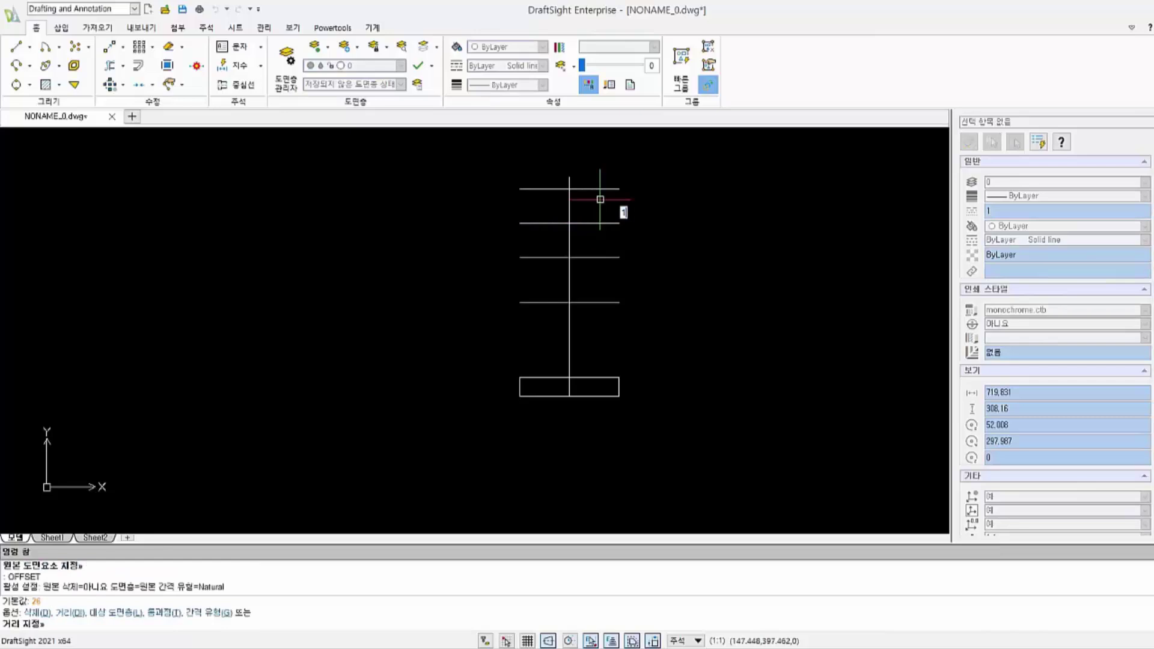
key(Return)
key(Escape)
key(Escape)
scroll(663, 325, up, 1)
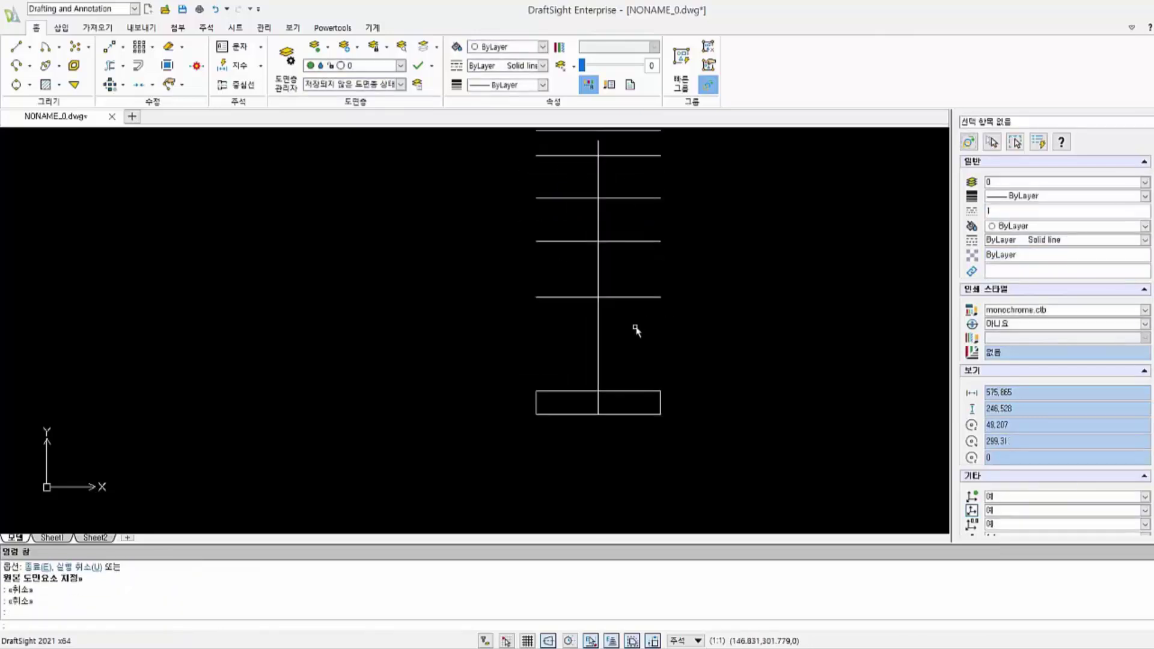
text(o)
key(Return)
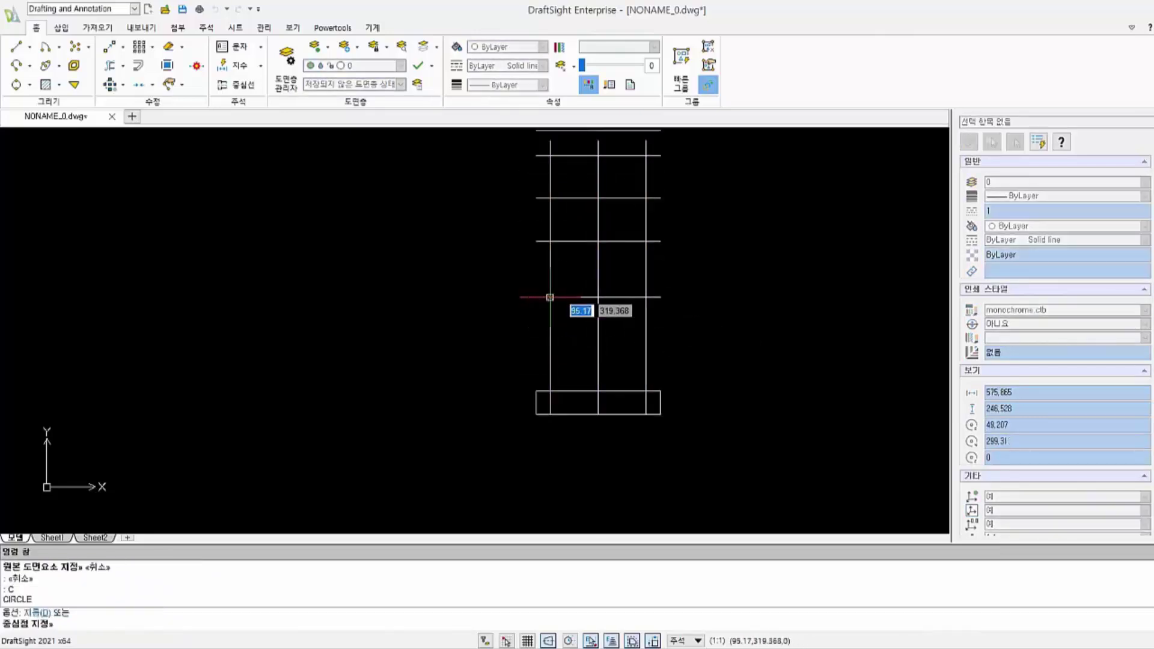
Step: Delete the unneeded vertical line and draw the small circles and waist arcs
key(Delete)
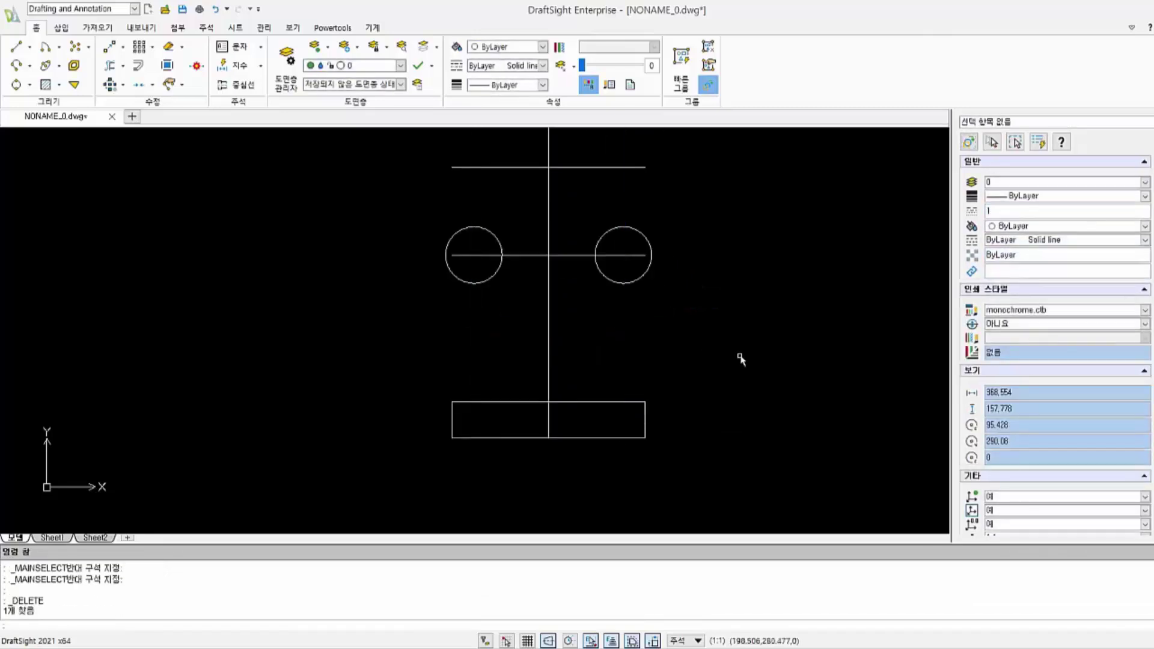
text(c)
key(Return)
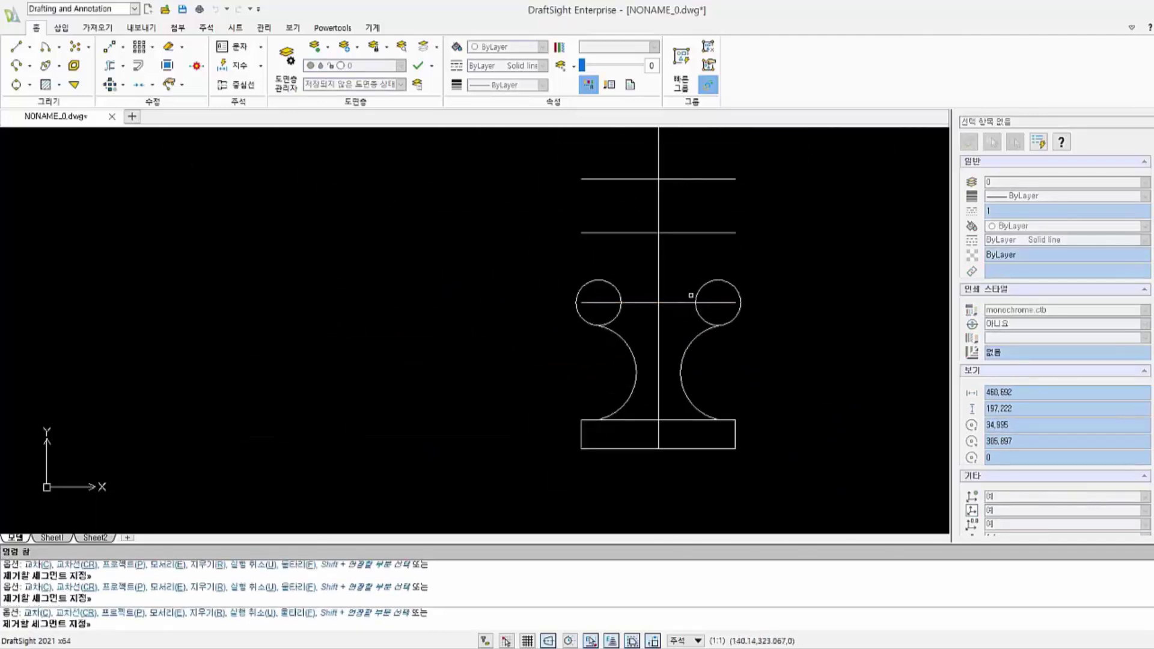
middle_drag(691, 295, 671, 341)
key(Escape)
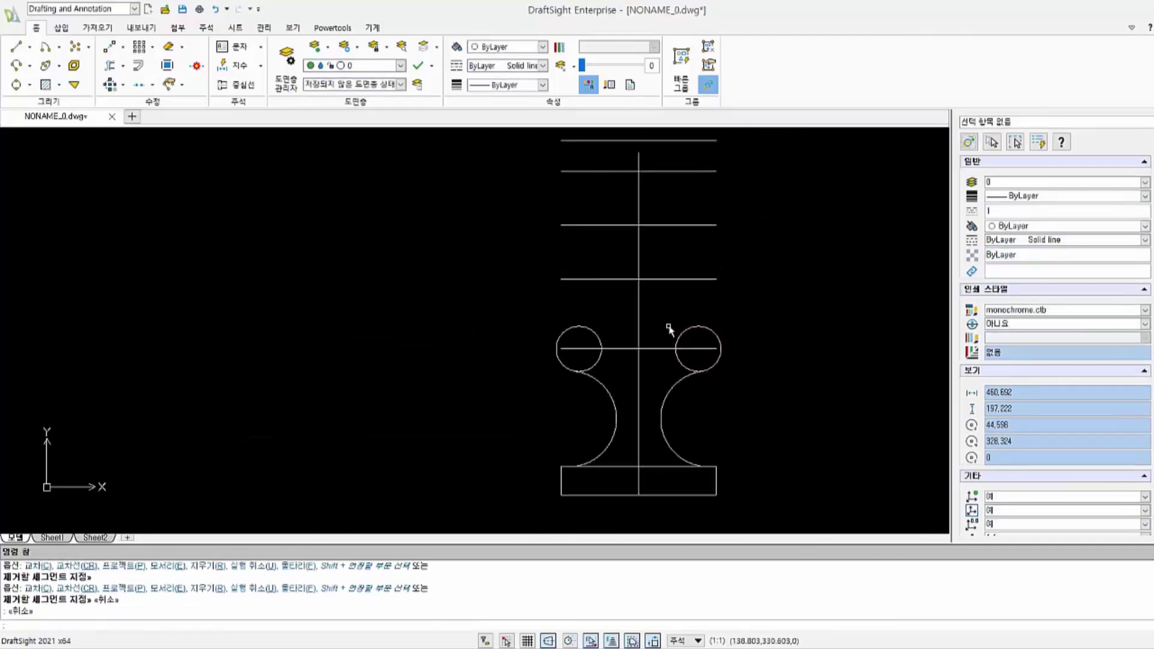
Step: Offset the centre axis to the left as a new guide
text(o)
key(Return)
click(633, 294)
click(618, 335)
Step: Draw the radius-8 muzzle circle and delete the temporary vertical line
key(Escape)
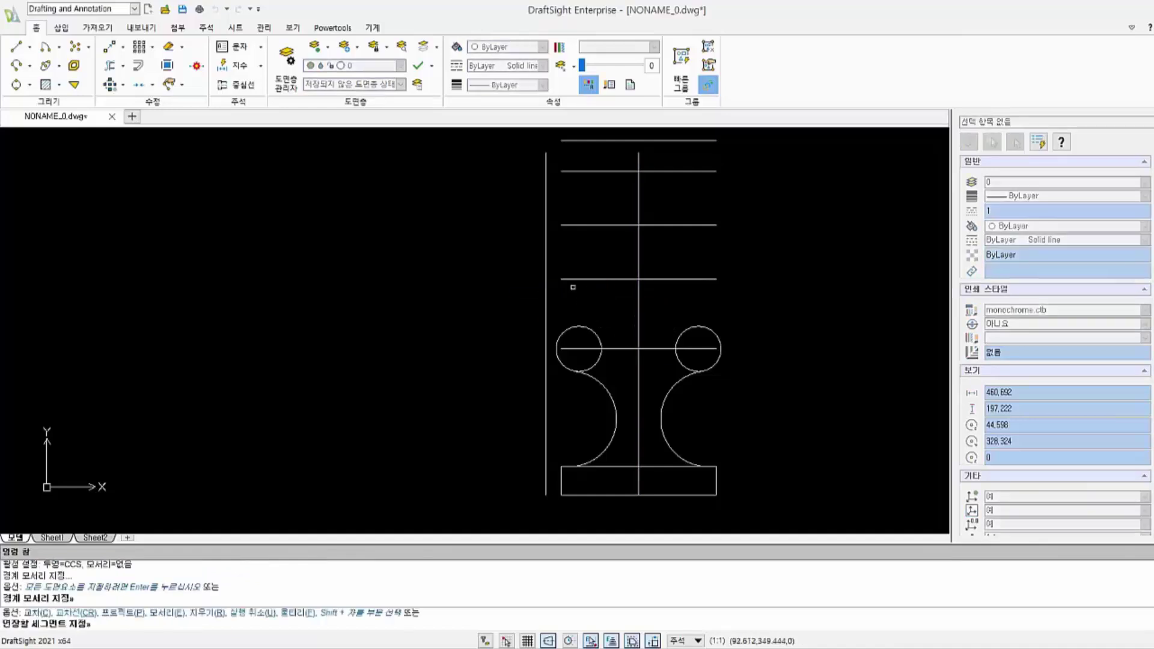
text(c)
key(Return)
text(8)
key(Return)
click(546, 240)
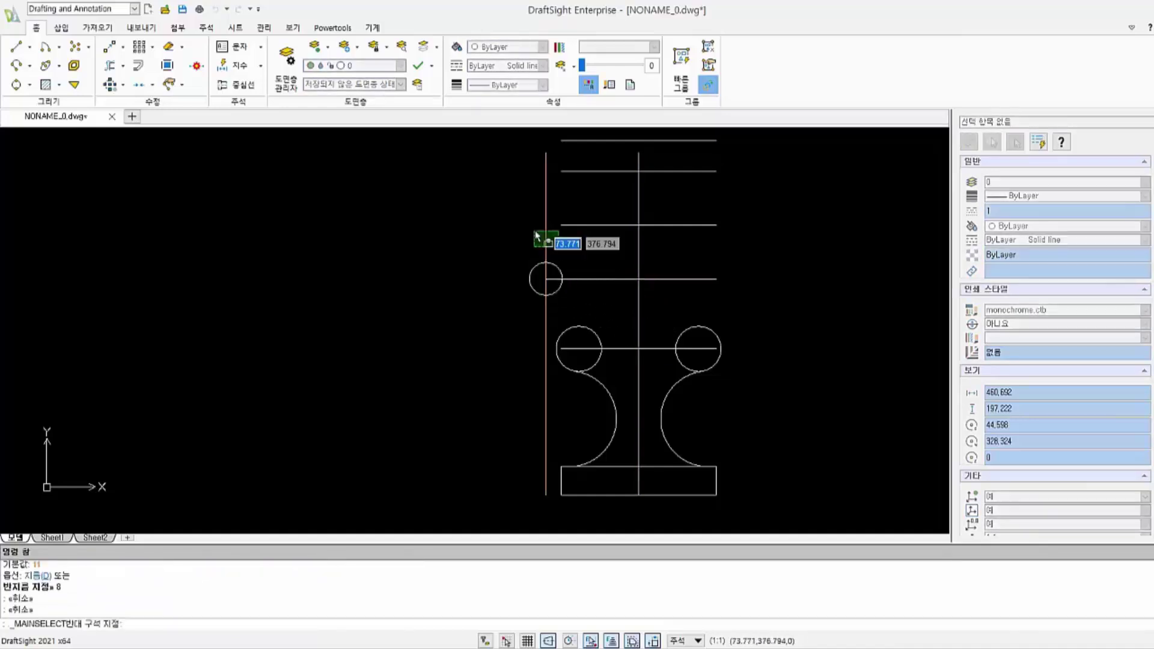
key(Delete)
Step: Offset a guide by 23 and draw the 38-diameter head circle on the axis
text(o)
key(Return)
text(23)
key(Return)
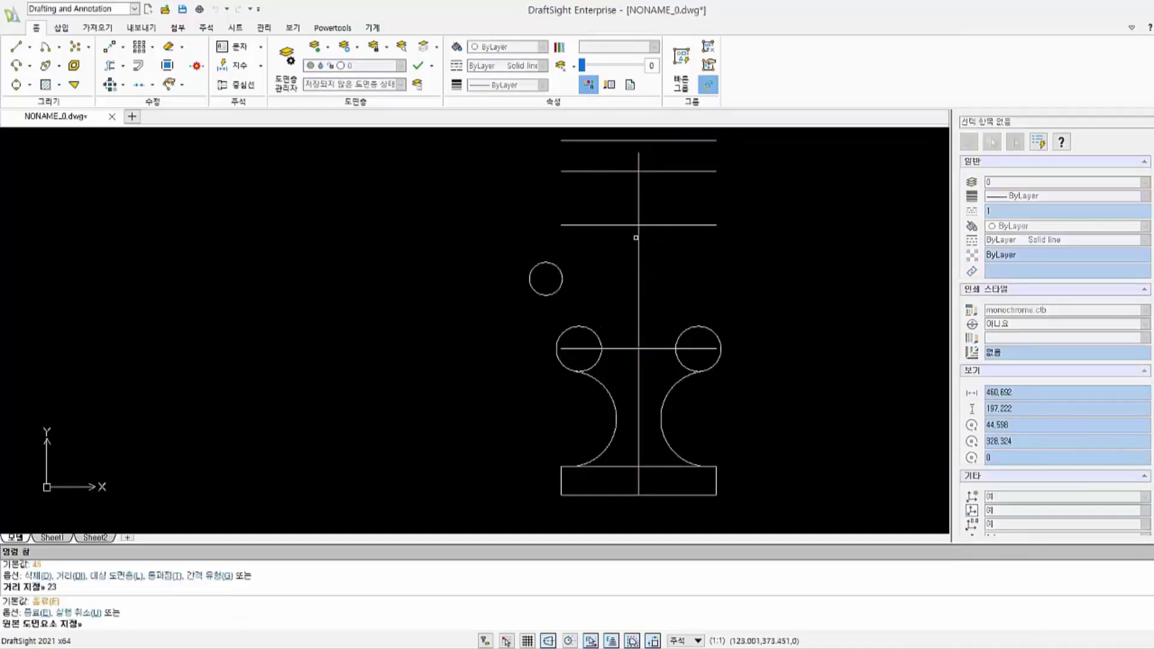
text(d)
key(Return)
text(38)
key(Return)
key(Escape)
key(Escape)
key(Escape)
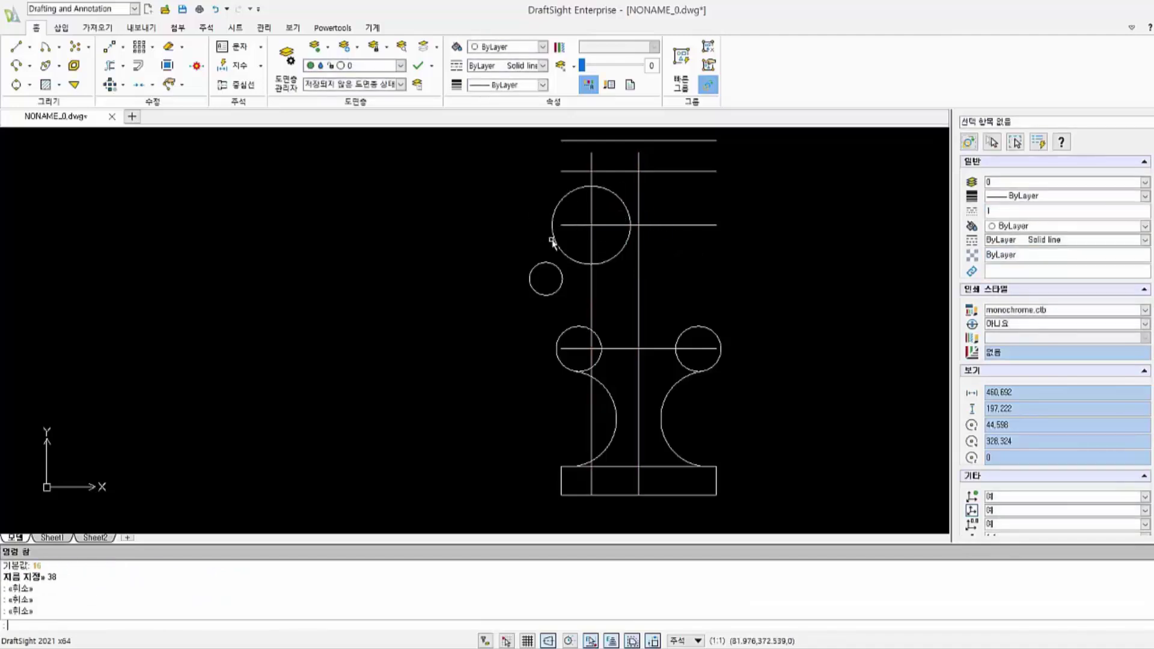
key(Return)
key(Escape)
text(l)
Step: Draw the slanted line joining the muzzle circle to the head circle
key(Return)
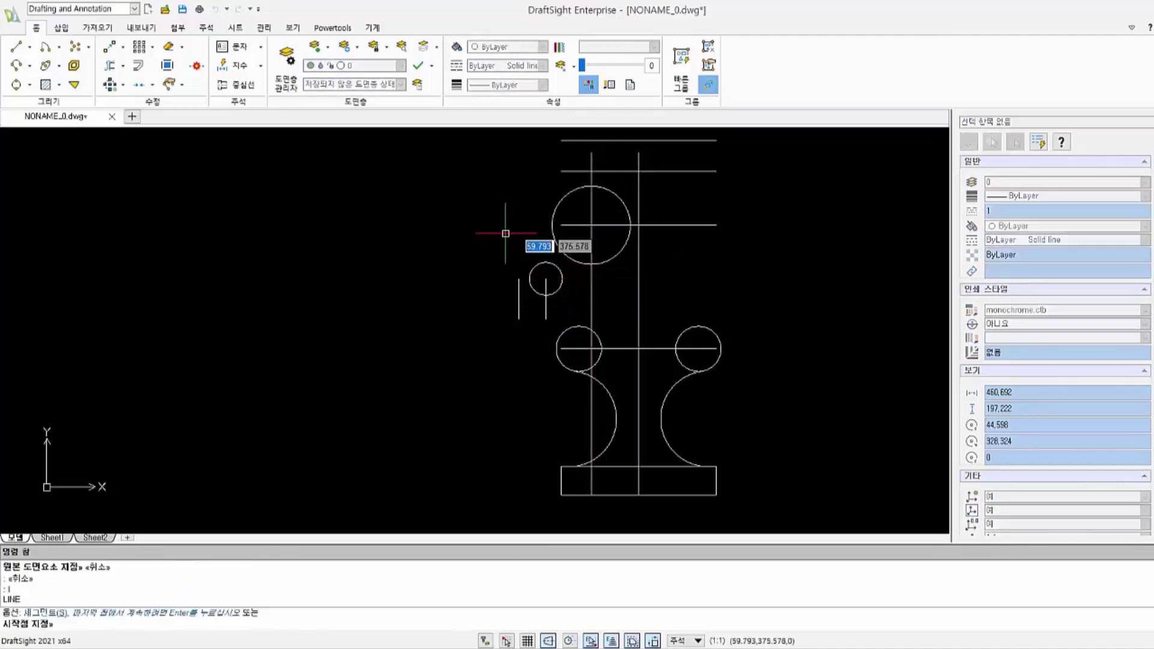
key(Escape)
text(l)
key(Return)
scroll(550, 296, up, 5)
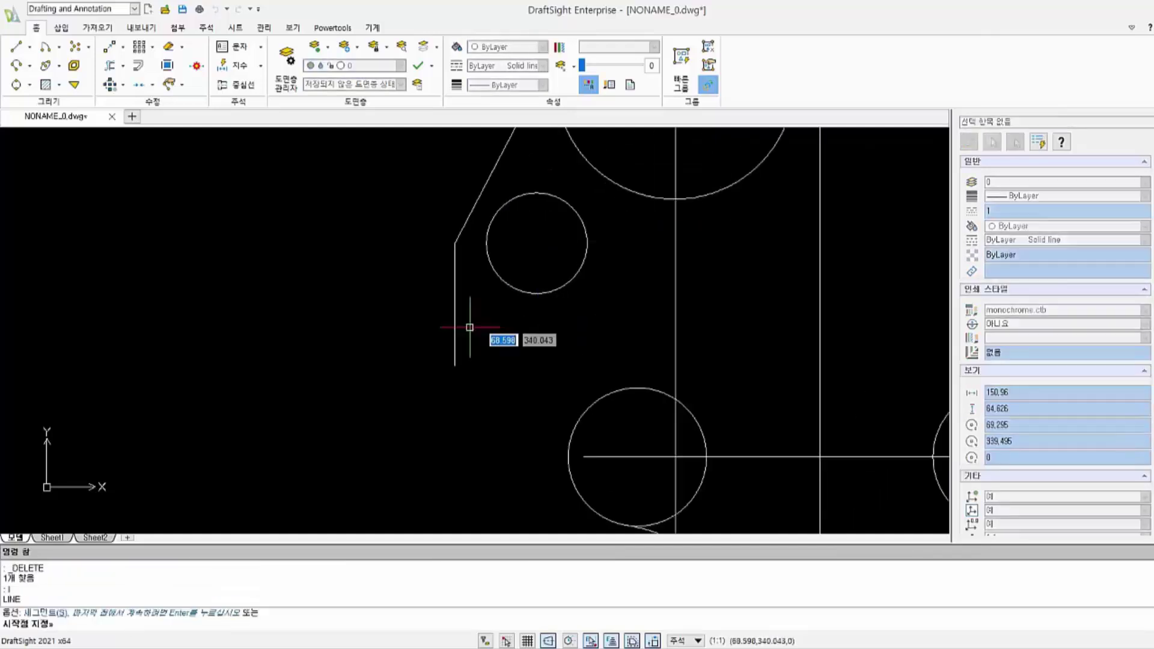
right_click(514, 289)
key(Escape)
key(Escape)
scroll(502, 348, down, 3)
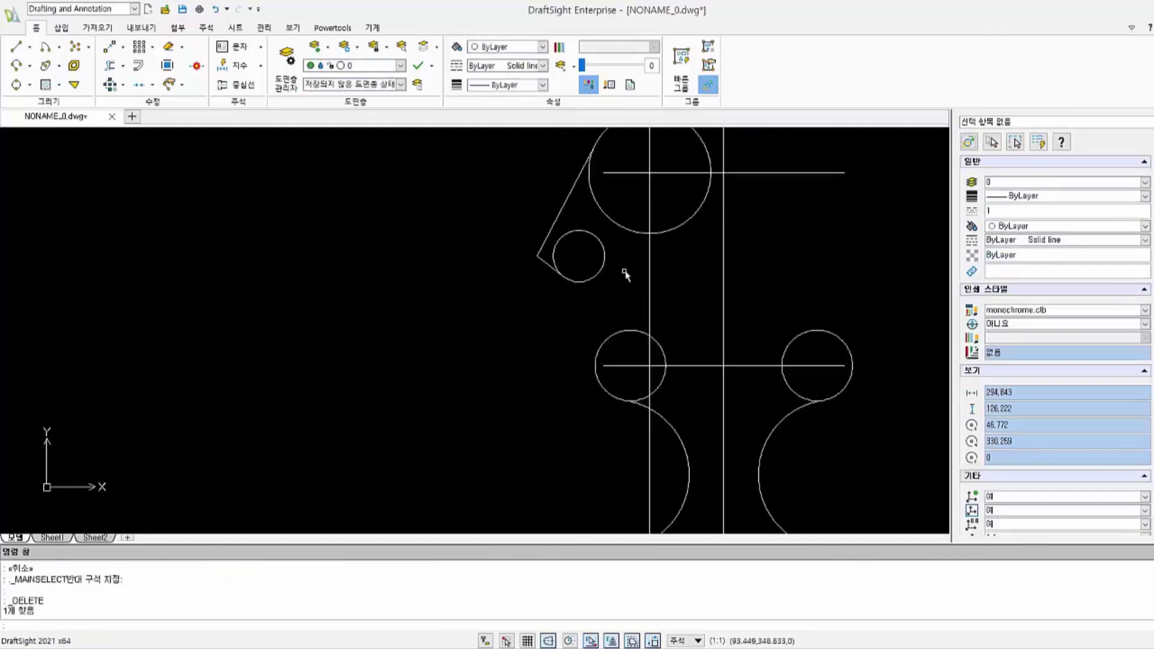
middle_drag(648, 260, 588, 297)
Step: Trim the excess from the knight's head outline
text(tr)
key(Return)
scroll(658, 314, up, 2)
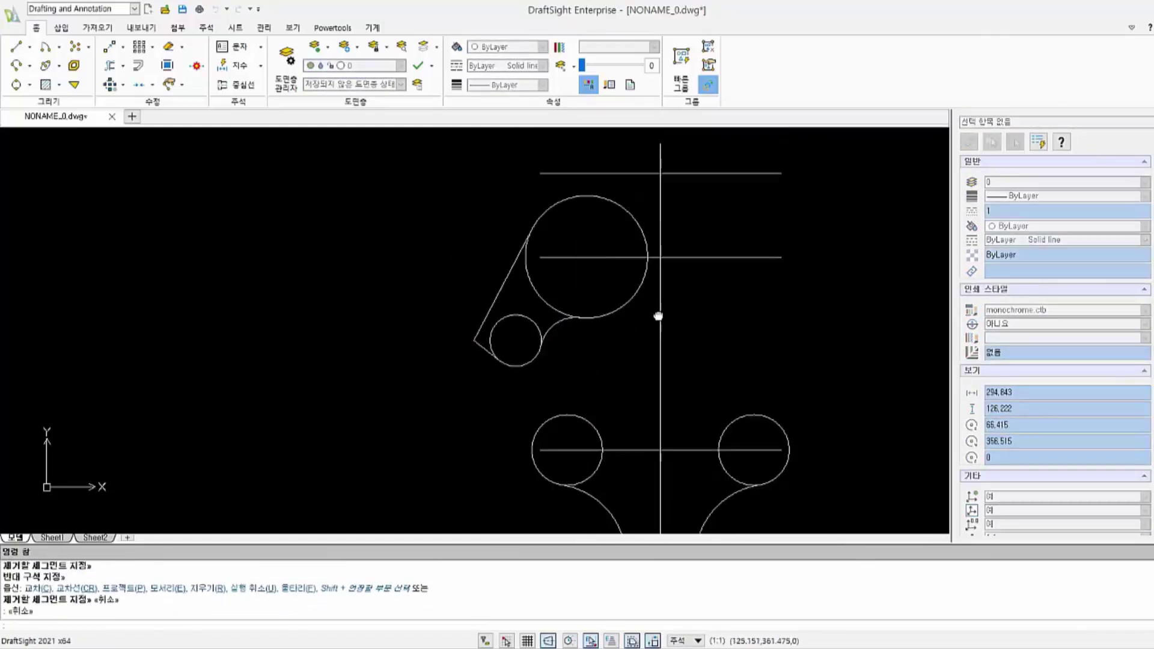
key(Escape)
scroll(679, 270, up, 1)
scroll(688, 253, down, 4)
text(o)
key(Return)
Step: Offset the centre axis 17 to the left as a vertical guide
text(17)
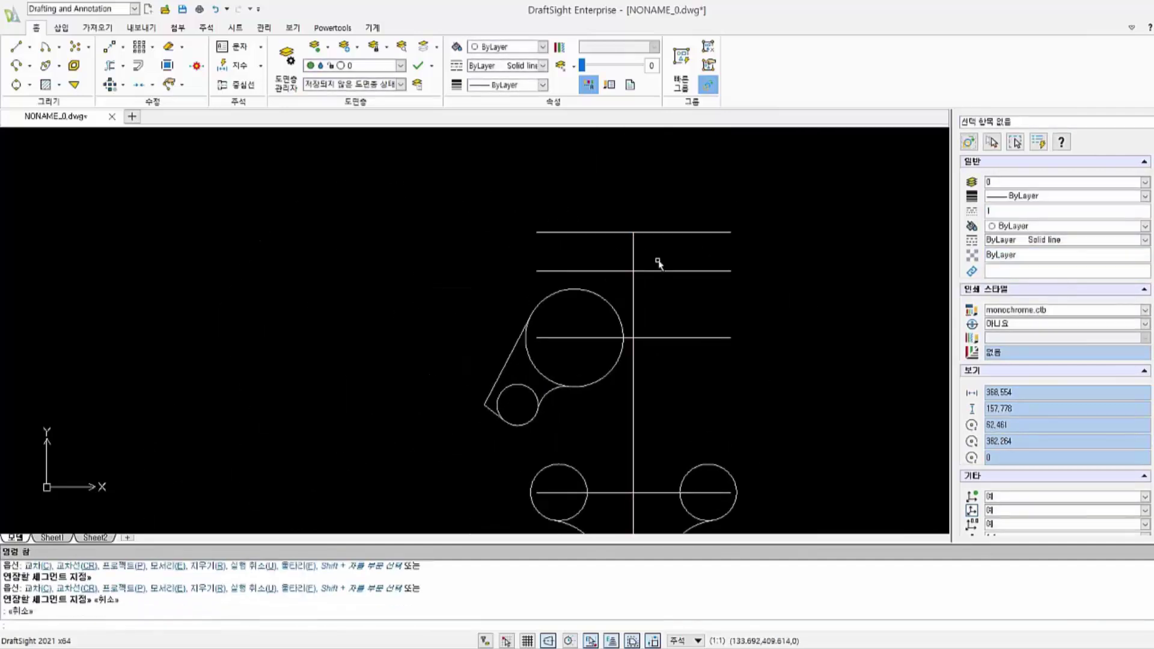
key(Return)
click(634, 256)
click(592, 250)
key(Escape)
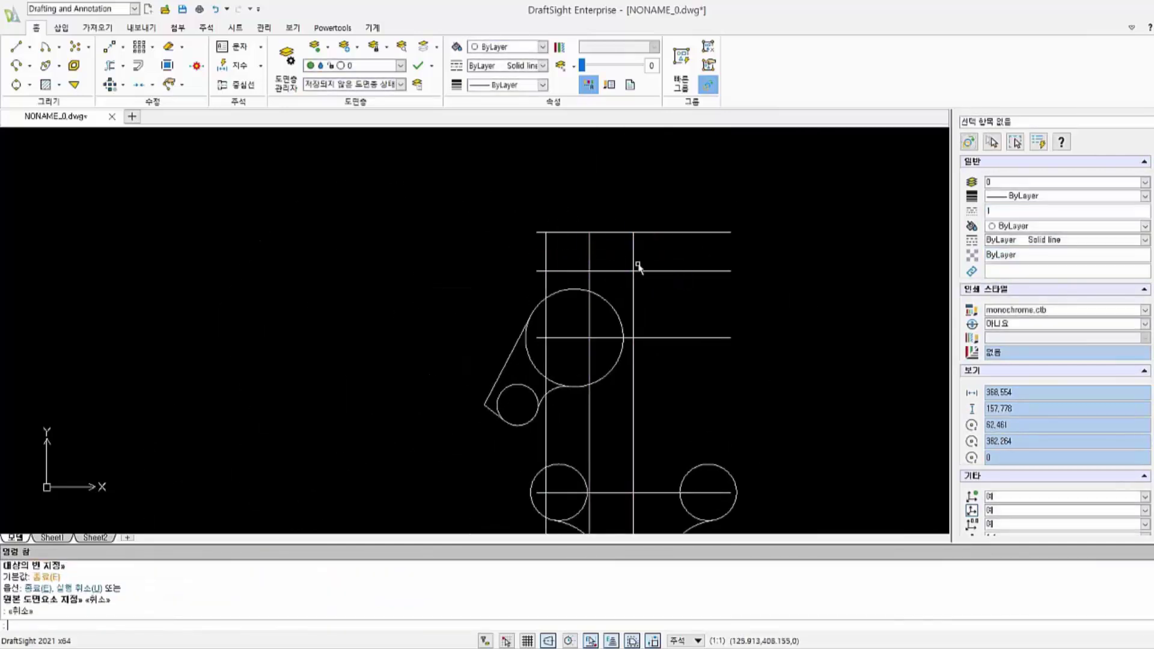
Step: Draw the diagonal ear line at the top of the head
text(l)
key(Return)
click(589, 270)
click(546, 232)
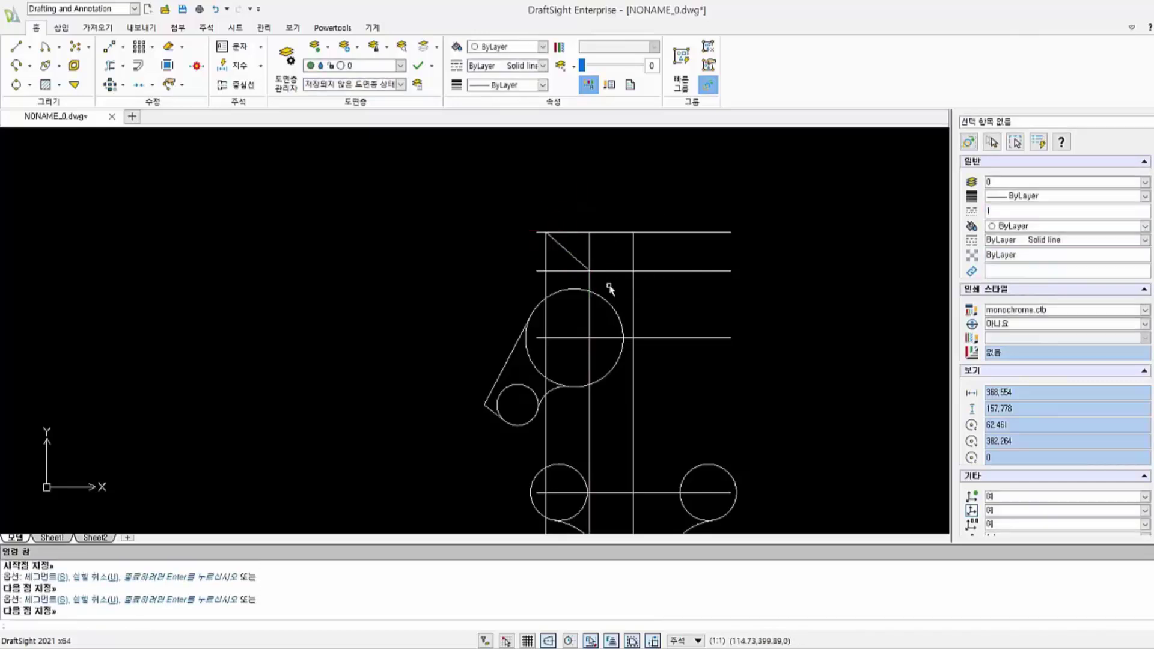
text(ex)
key(Return)
Step: Extend the slanted head line upward and add a short connecting line
key(Return)
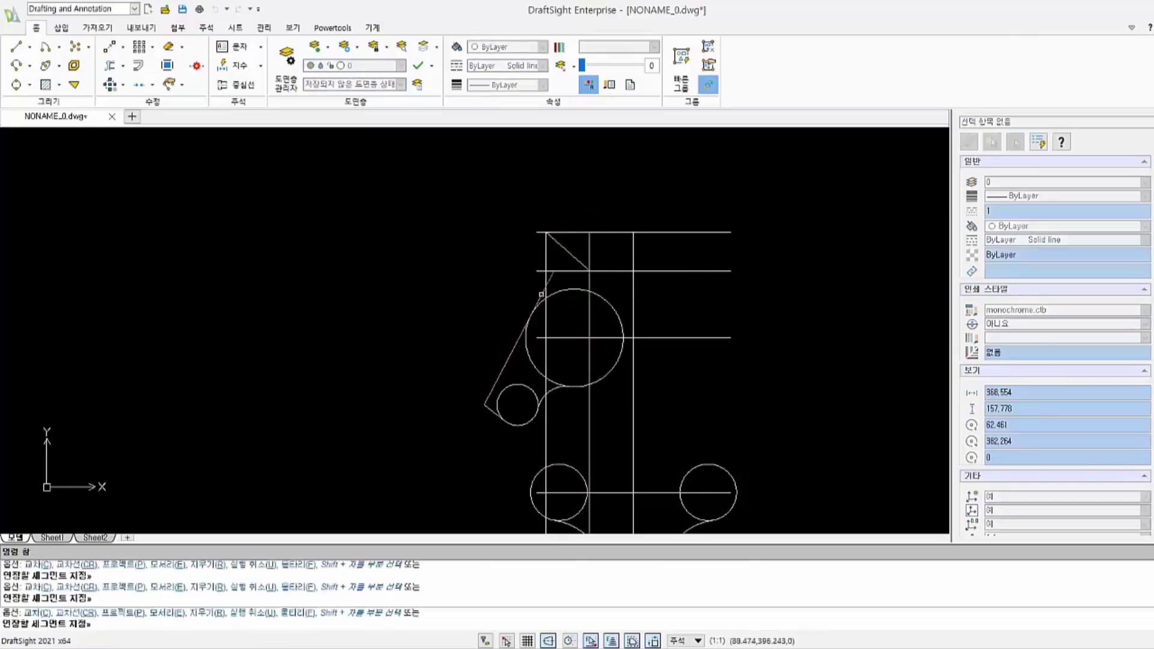
text(l)
key(Return)
click(553, 272)
click(546, 233)
key(Escape)
key(Escape)
Step: Offset another guide line to the right of the head
scroll(549, 301, up, 2)
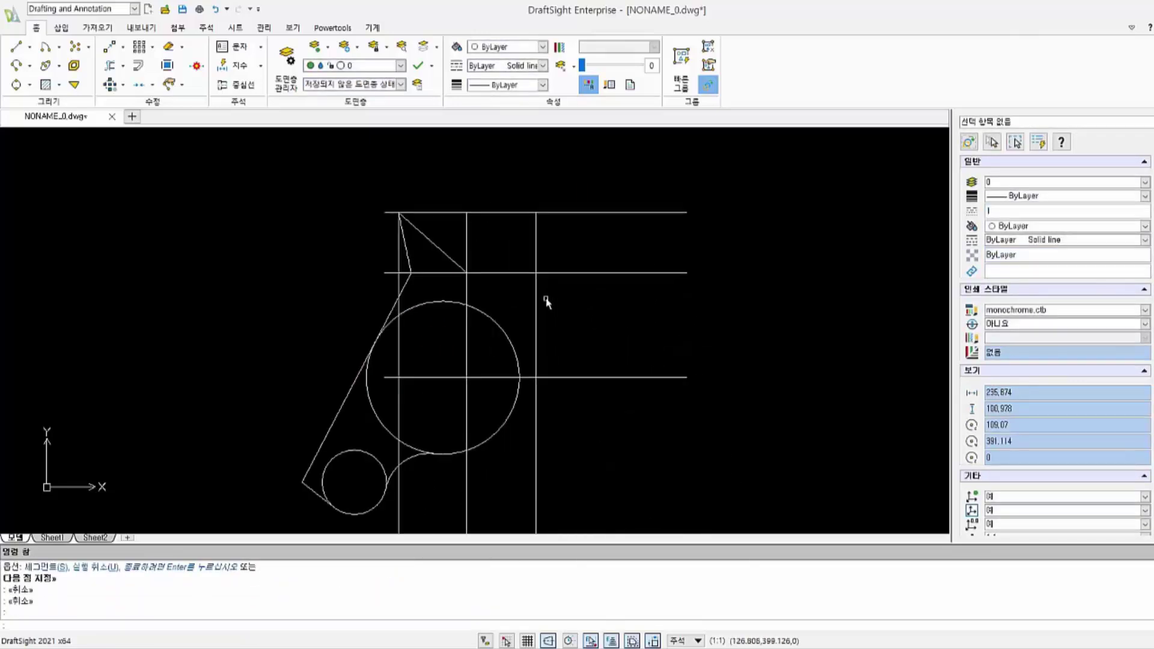
text(o)
key(Return)
click(535, 288)
click(571, 289)
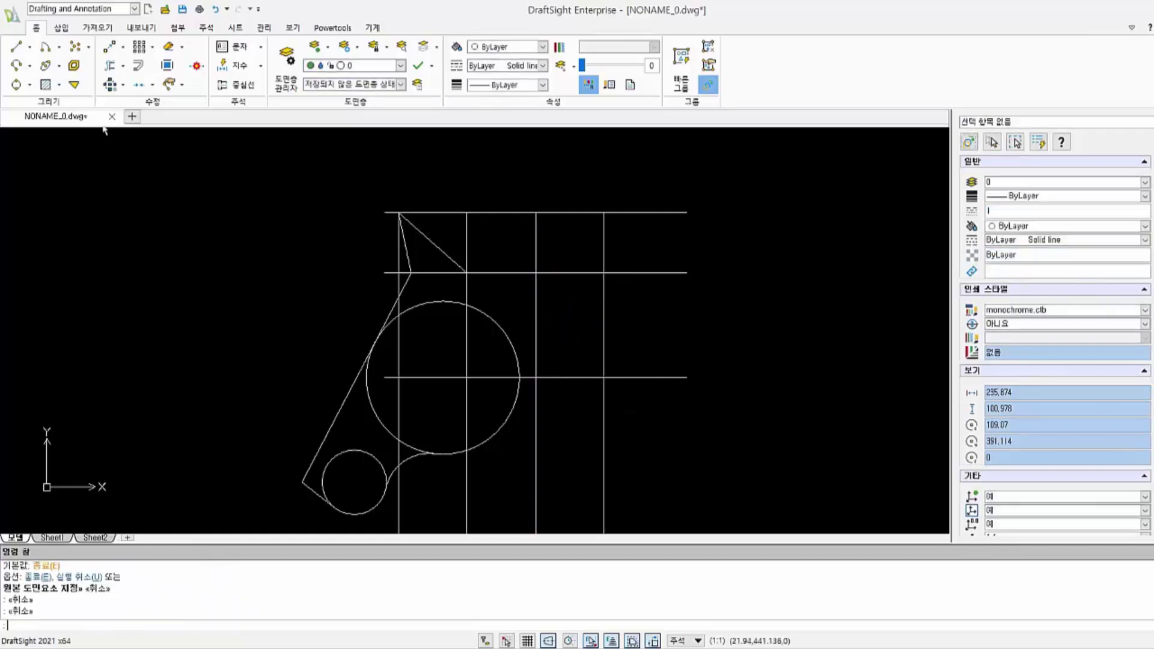
Step: Draw a radius-35 start-end-radius arc across the crown
click(29, 65)
click(72, 160)
click(603, 272)
click(468, 272)
Step: Draw the large tangent circle for the knight's back
scroll(676, 343, down, 3)
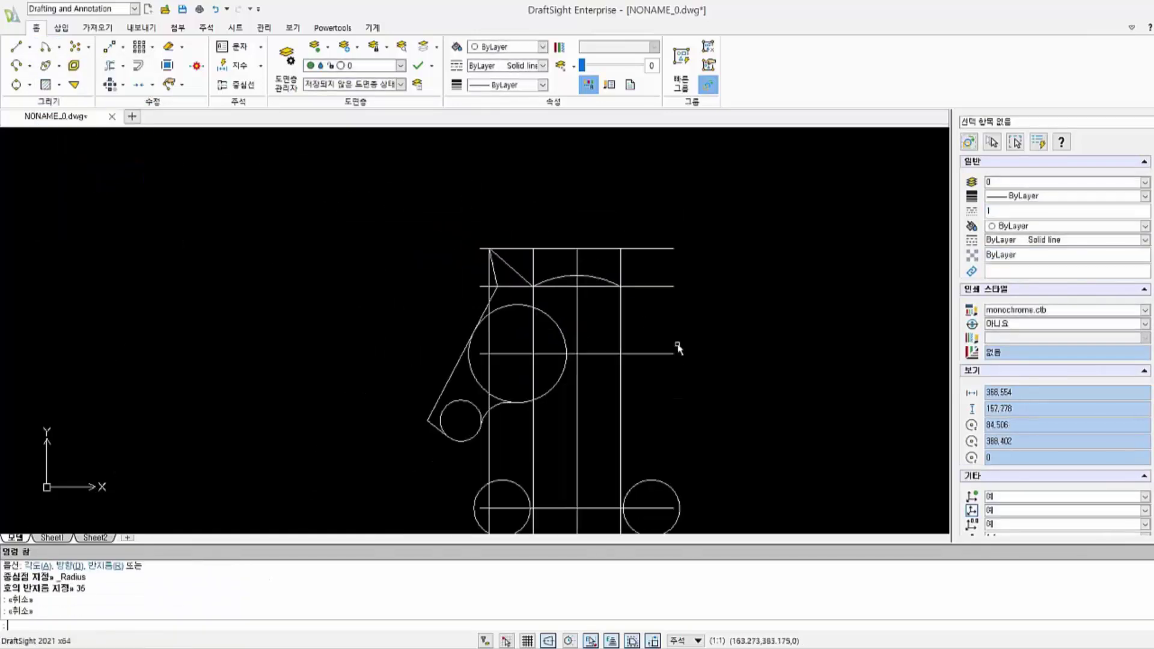
text(c)
key(Return)
click(656, 329)
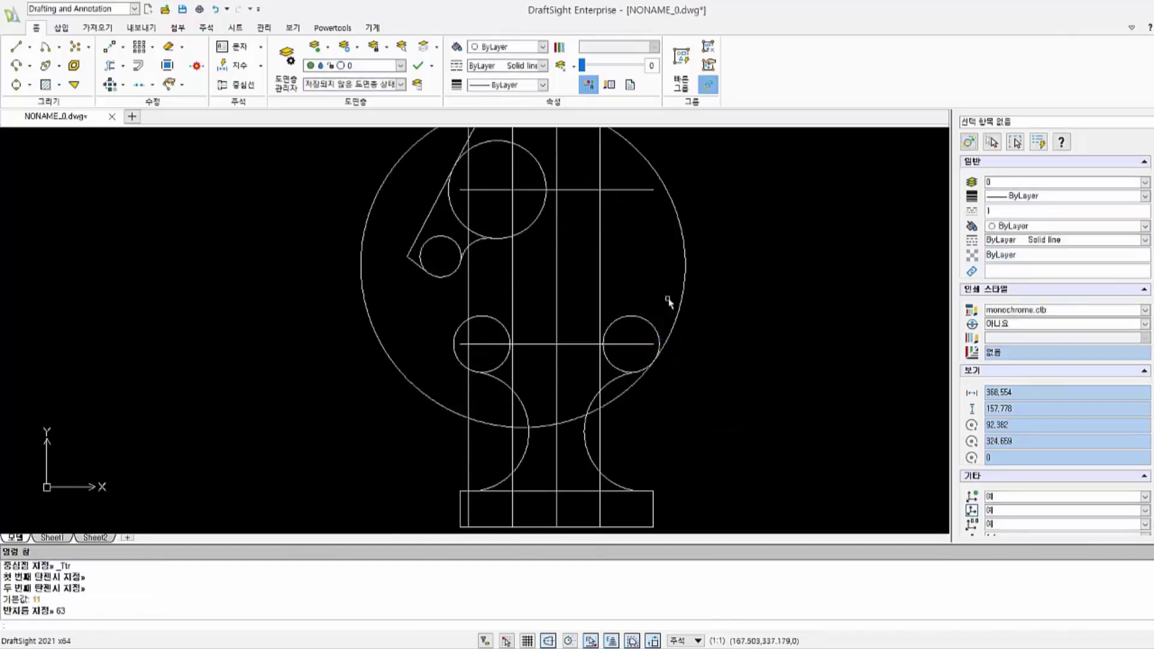
middle_drag(609, 253, 621, 312)
Step: Delete the leftover vertical guide lines around the knight's head
text(tr)
key(Return)
key(Escape)
text(tr)
key(Return)
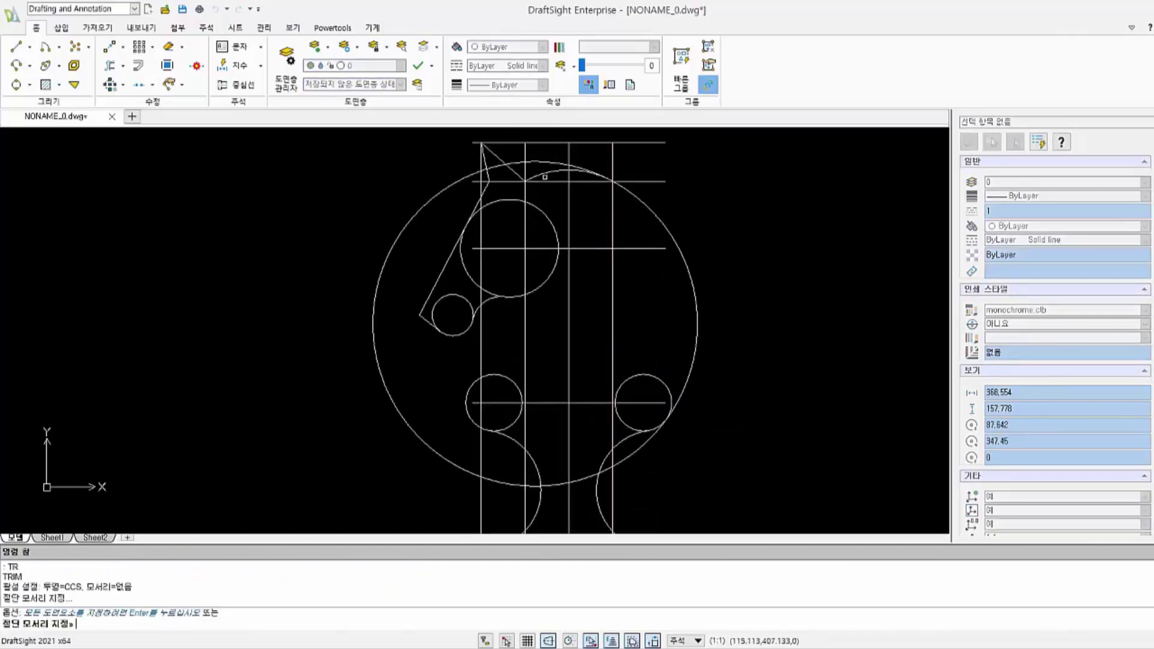
click(374, 324)
key(Escape)
middle_drag(348, 268, 407, 327)
click(671, 361)
key(Delete)
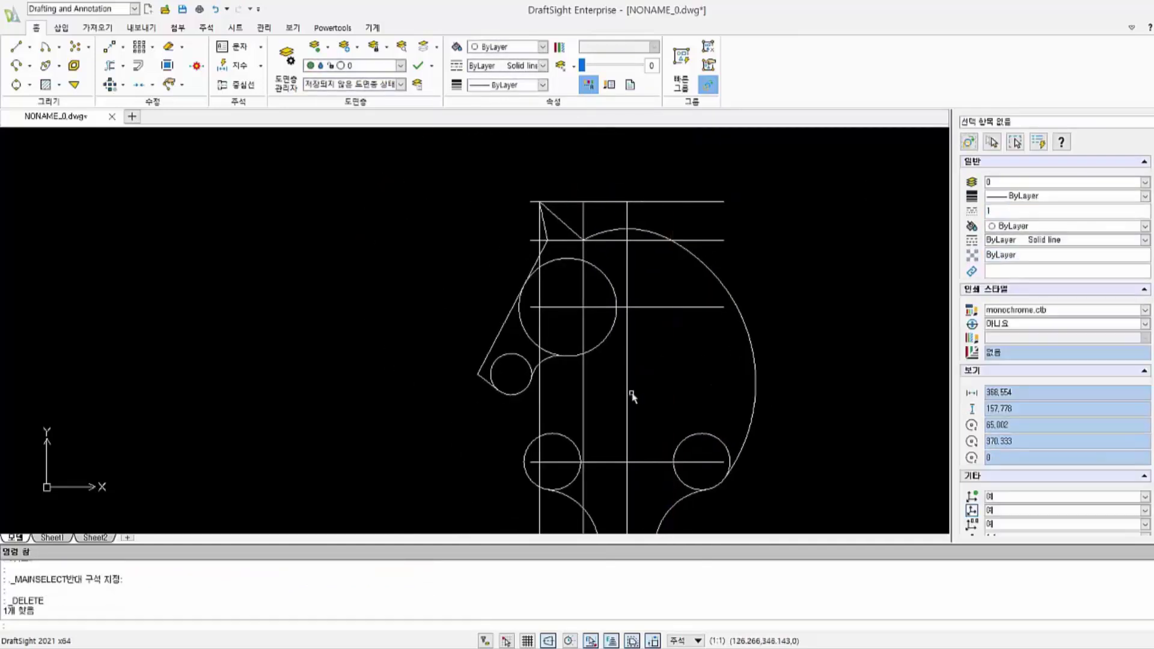
key(Delete)
Step: Offset the horizontal line by 3 to place a copy just below it
scroll(572, 329, up, 2)
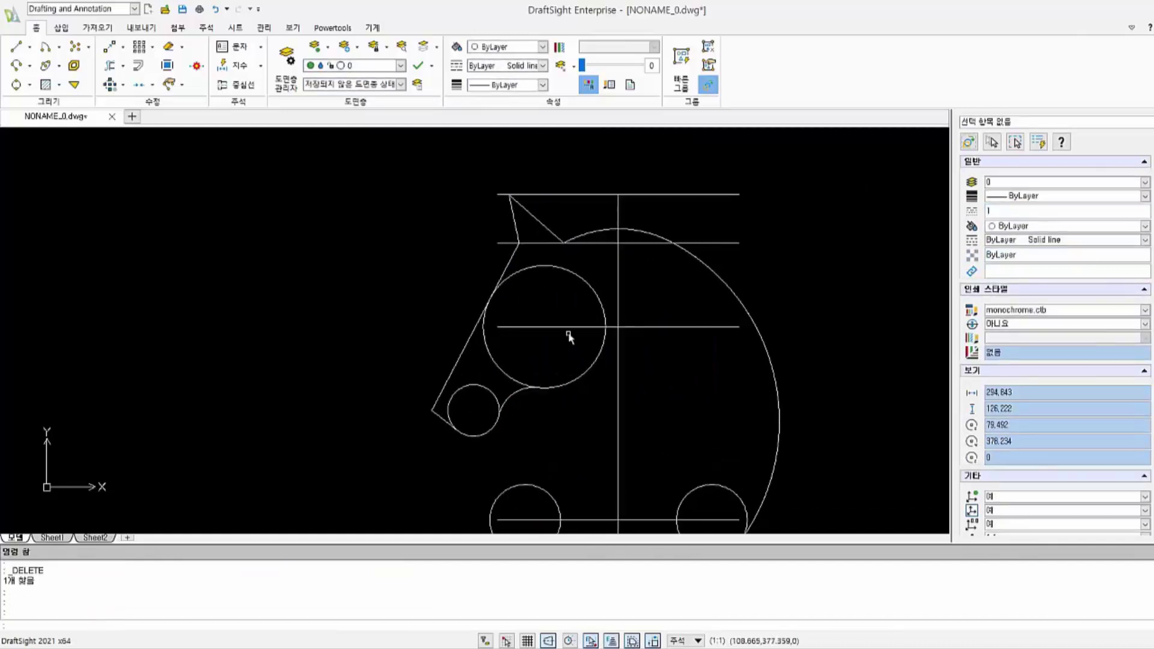
text(o)
key(Return)
text(3)
key(Return)
click(568, 327)
click(601, 337)
scroll(652, 342, up, 2)
scroll(653, 335, up, 1)
key(Escape)
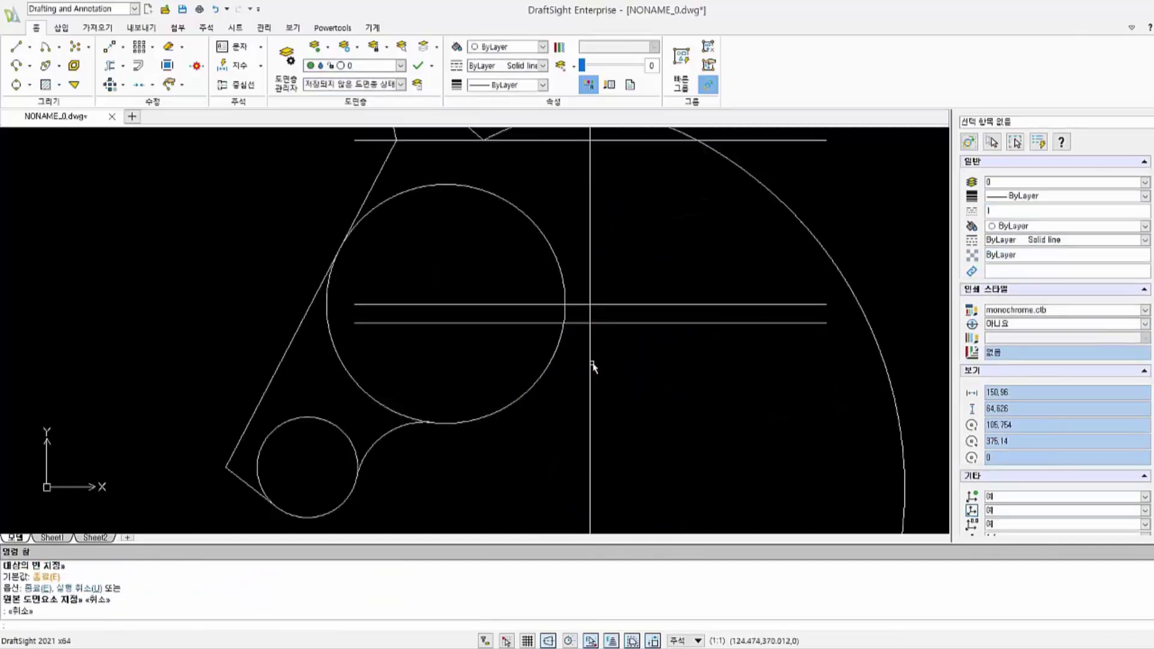
Step: Draw a tangent-tangent-radius circle of radius 41 between the existing arcs
text(c)
key(Return)
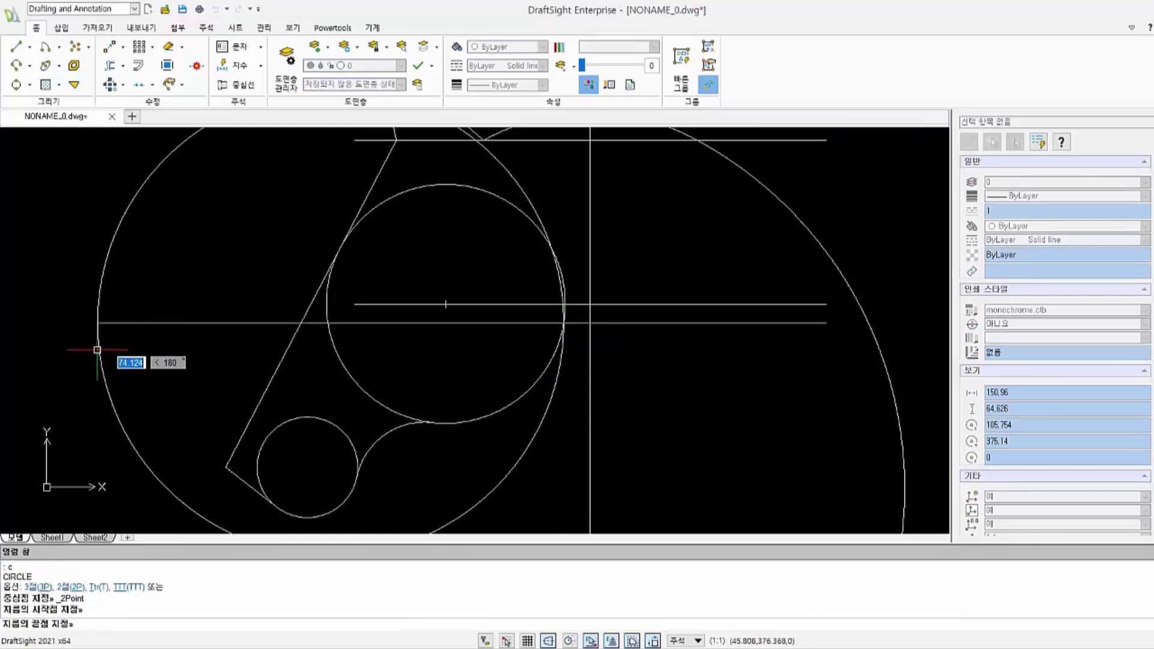
scroll(515, 431, down, 3)
key(Escape)
key(Return)
text(t)
key(Return)
click(554, 322)
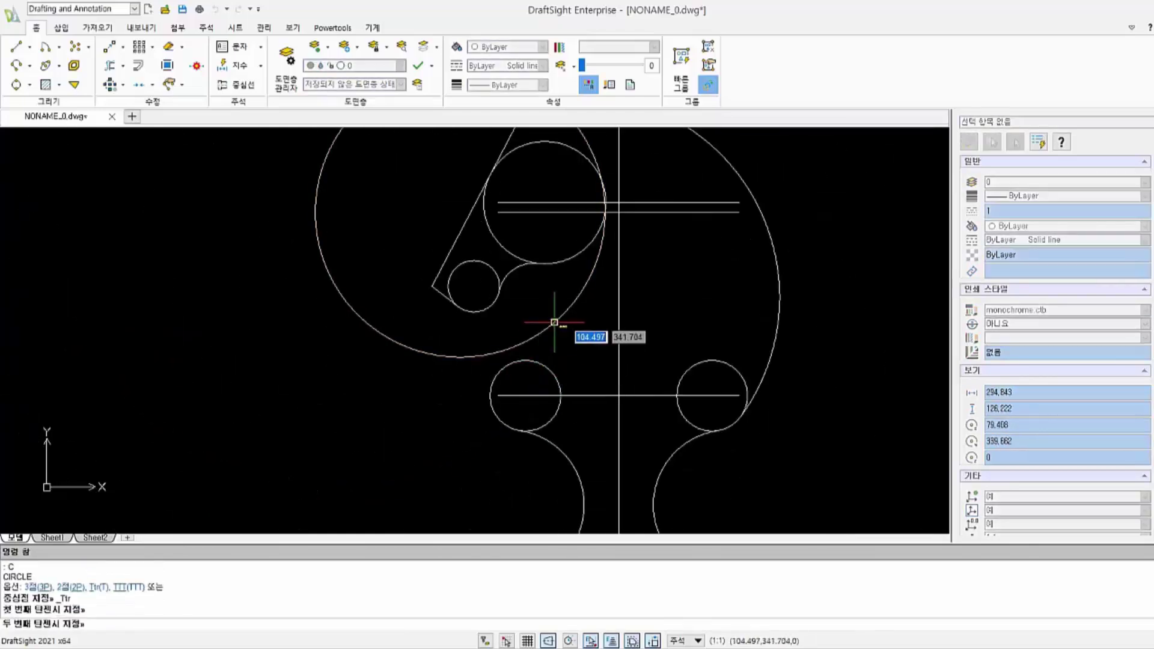
text(41)
key(Return)
text(tr)
Step: Trim the lower circle's top arc, then undo that unwanted trim
key(Return)
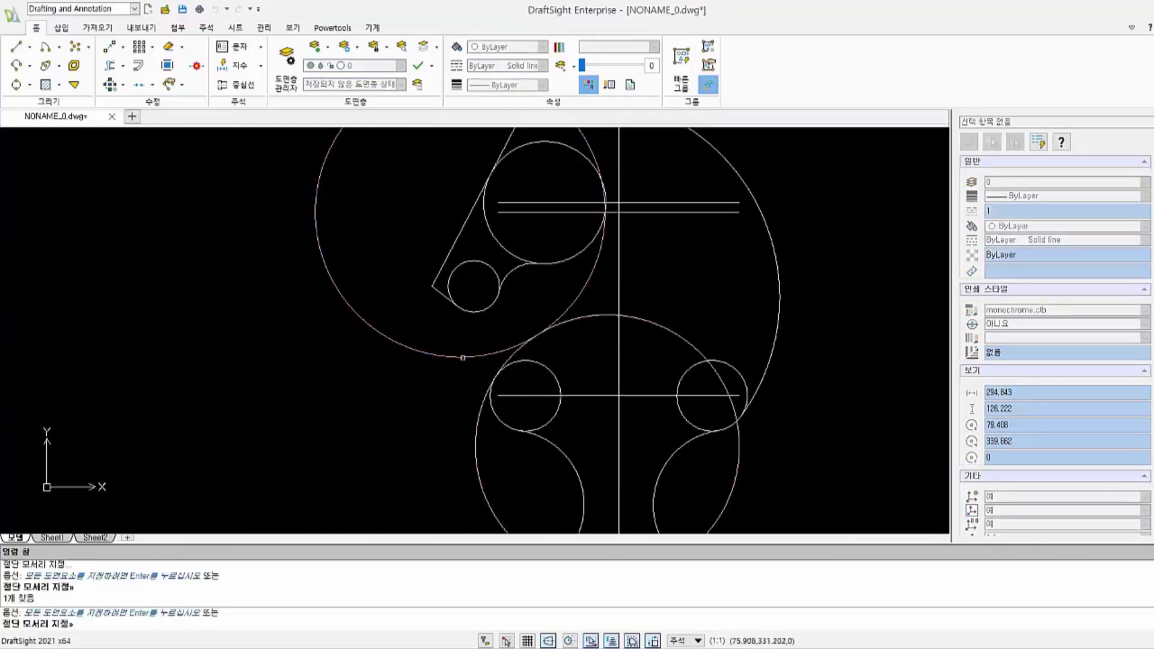
scroll(463, 358, down, 2)
key(Return)
click(566, 338)
scroll(593, 373, up, 3)
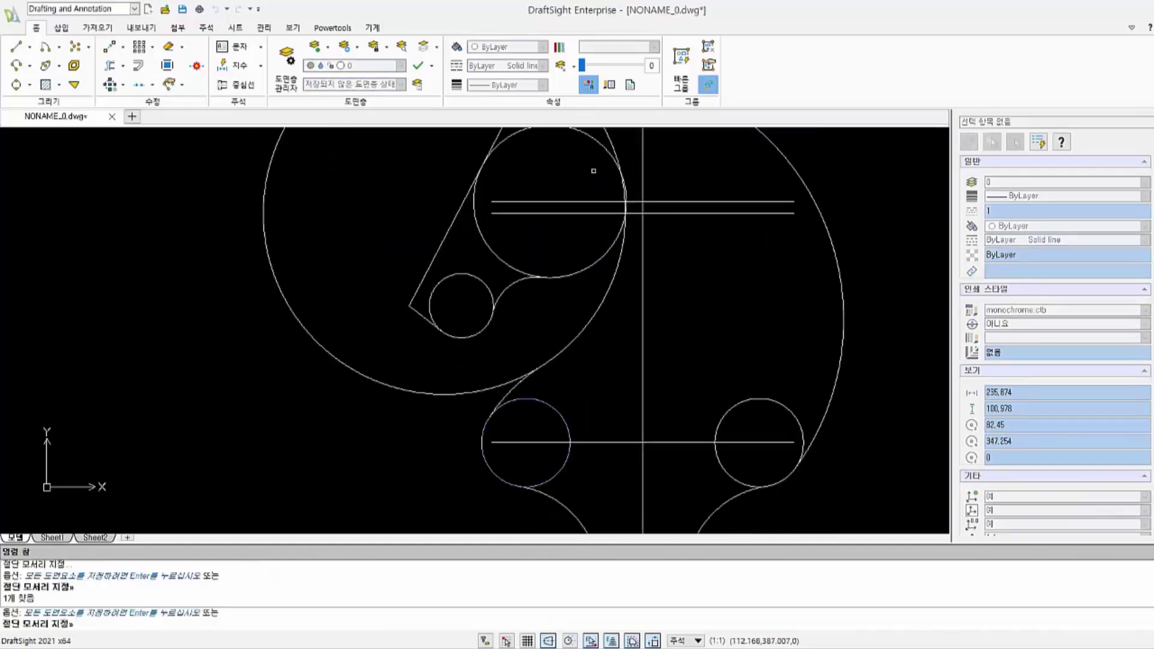
key(ctrl+z)
scroll(589, 288, down, 1)
text(tr)
key(Return)
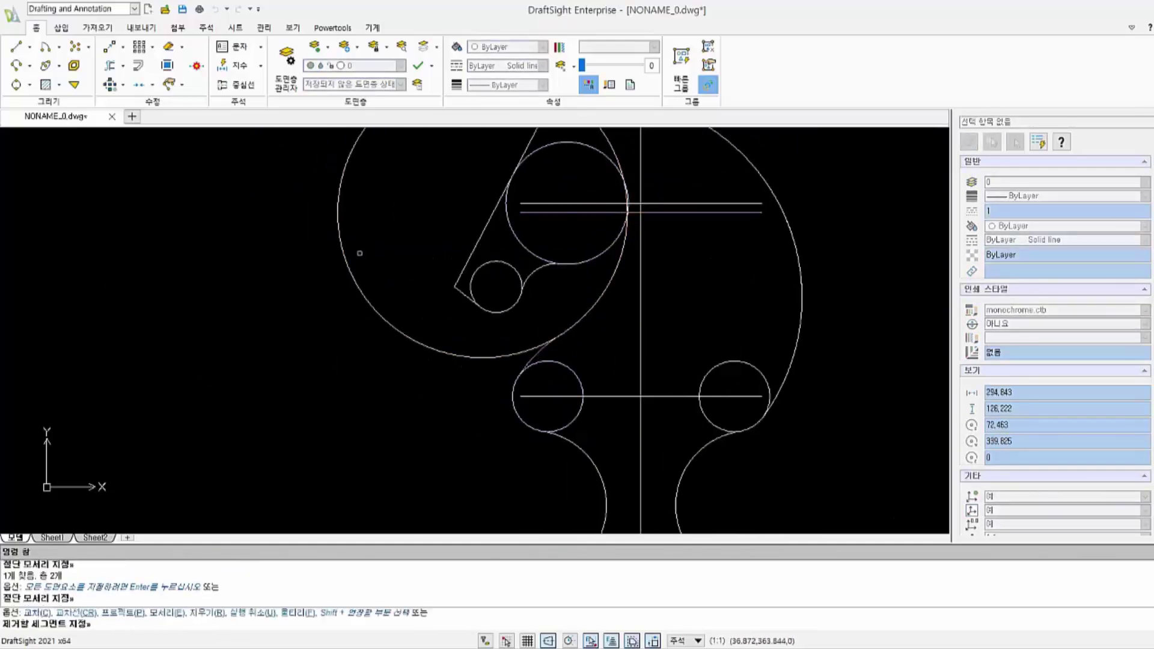
Step: Trim the big circle's left arc and the small circles' extra arcs
scroll(631, 231, up, 2)
scroll(508, 309, up, 1)
click(508, 309)
scroll(508, 309, down, 3)
scroll(598, 234, up, 1)
click(598, 234)
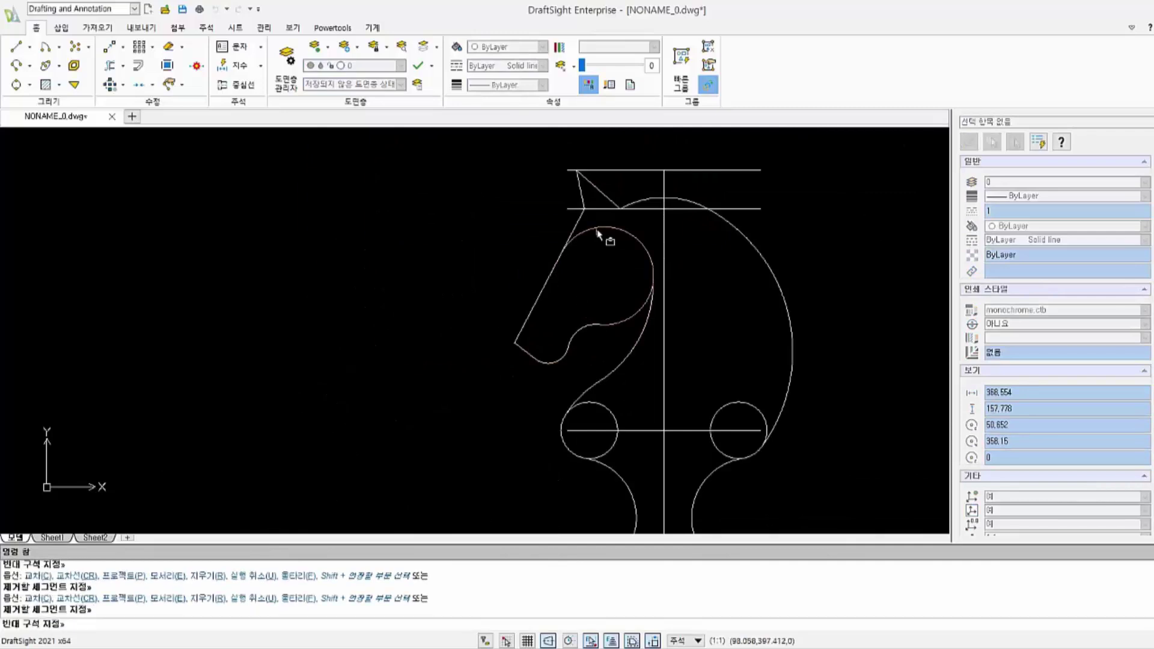
Step: Trim the remaining guide lines and upper arcs, then dimension the base width as 75
click(806, 192)
scroll(631, 240, down, 1)
click(649, 292)
click(602, 312)
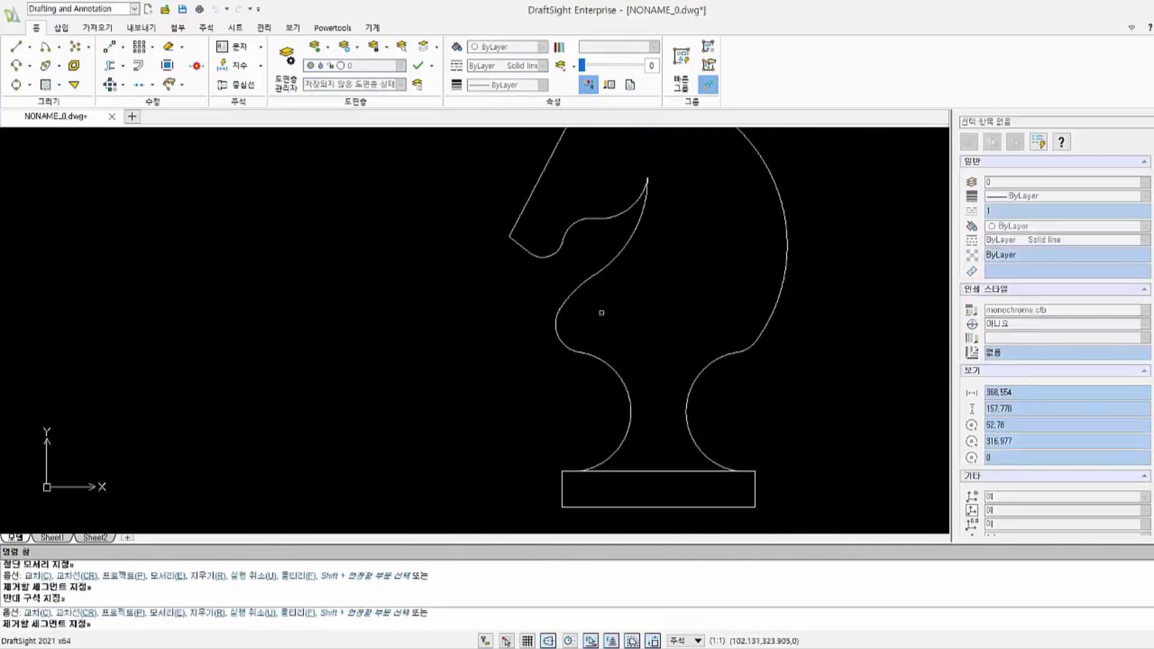
scroll(602, 313, down, 2)
click(240, 65)
Step: Place the 75 width dimension below the knight's base
scroll(613, 418, up, 2)
click(599, 356)
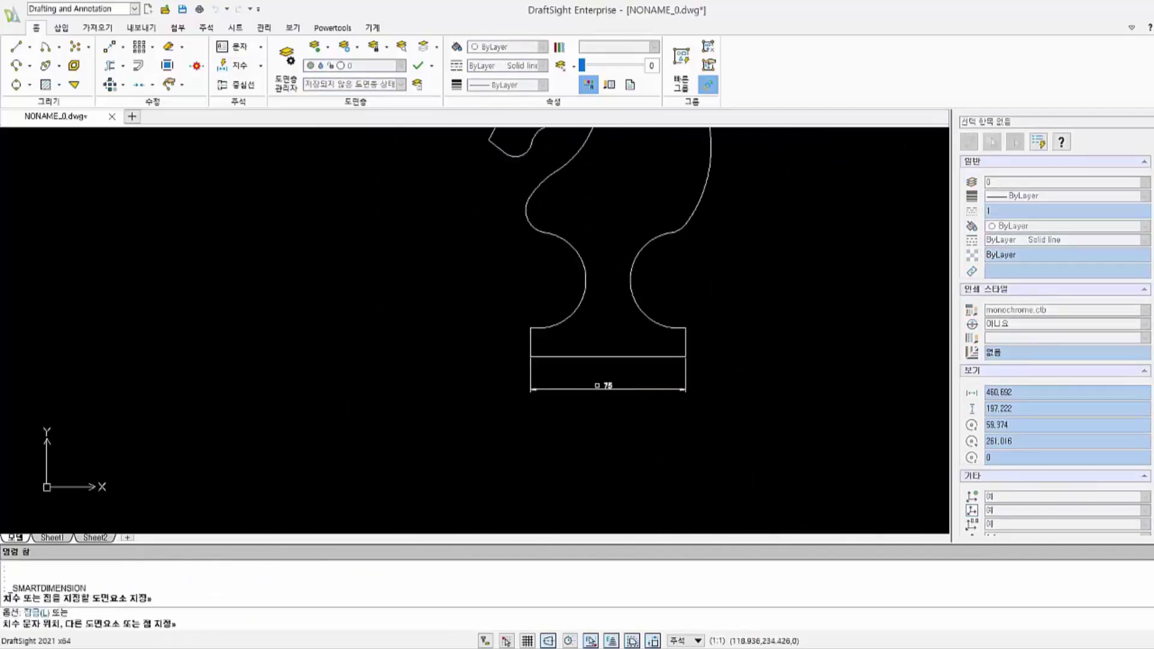
click(597, 385)
key(Escape)
middle_drag(710, 277, 713, 342)
Step: Dimension the neck height as 57, placed right of the neck
click(624, 373)
key(Return)
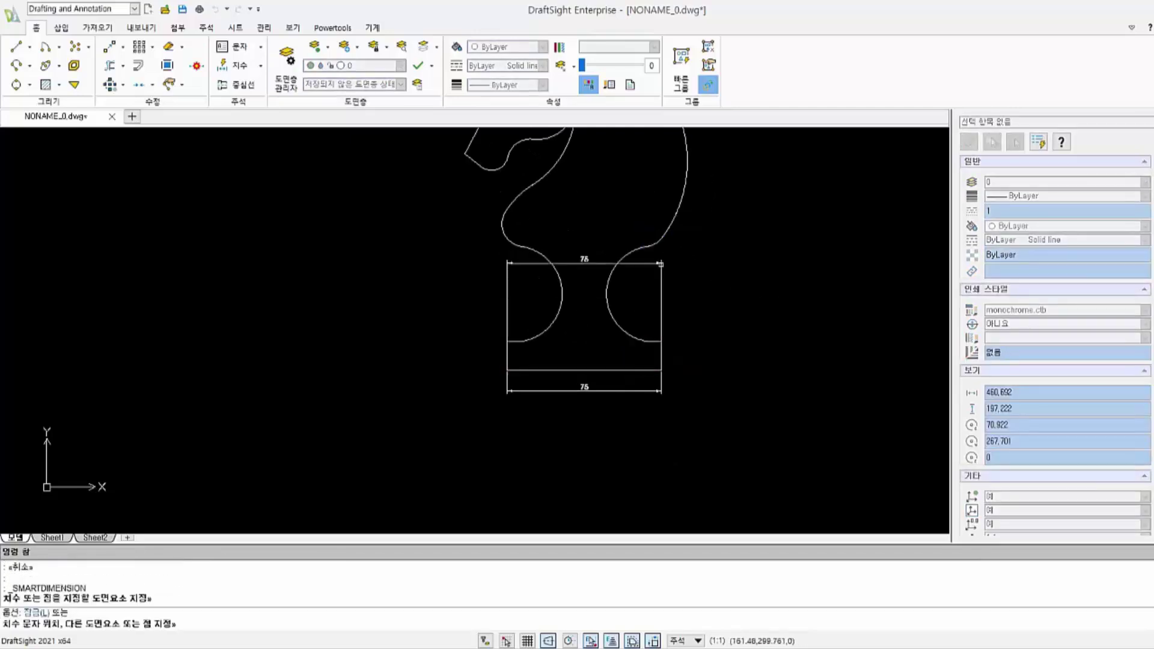
click(659, 241)
middle_drag(598, 261, 601, 253)
scroll(602, 253, up, 3)
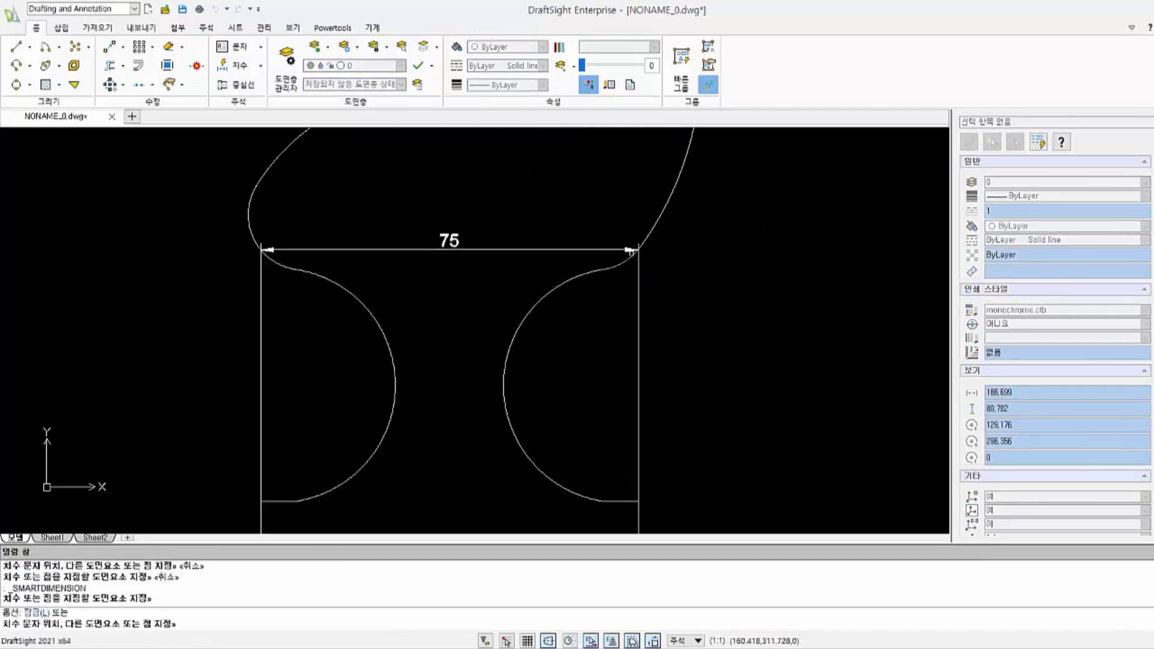
scroll(714, 338, down, 4)
scroll(624, 270, up, 2)
click(623, 271)
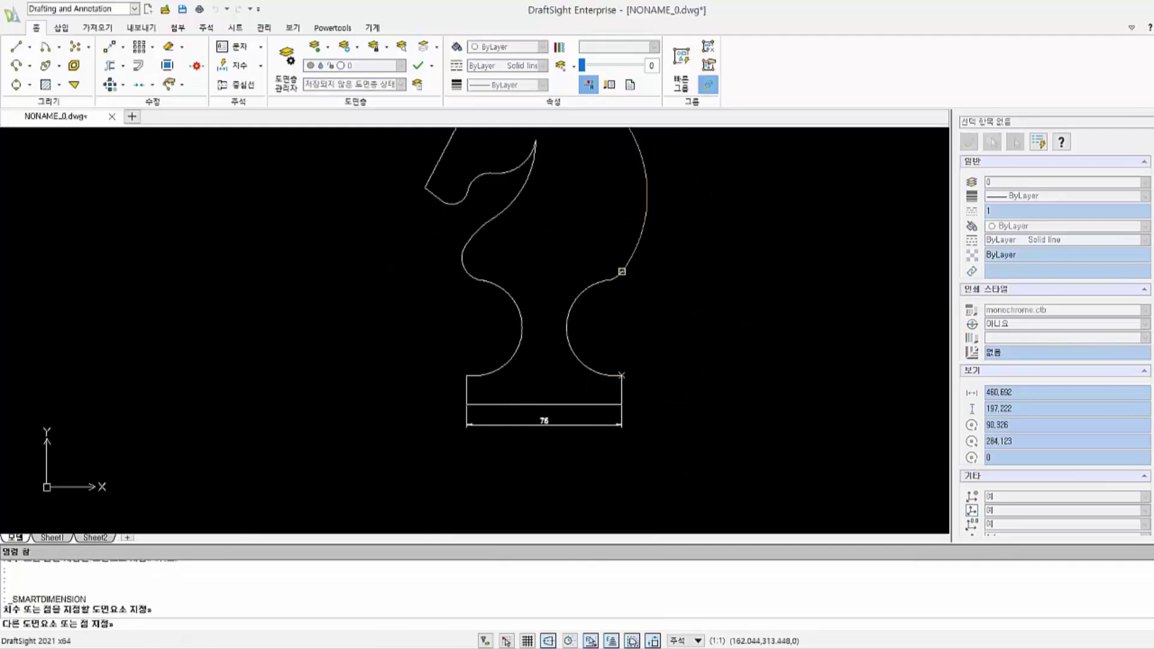
click(619, 377)
scroll(683, 291, up, 2)
scroll(787, 302, up, 1)
click(787, 303)
Step: Add the 14 height dimension on the base's right edge
click(734, 439)
click(788, 421)
scroll(830, 361, down, 2)
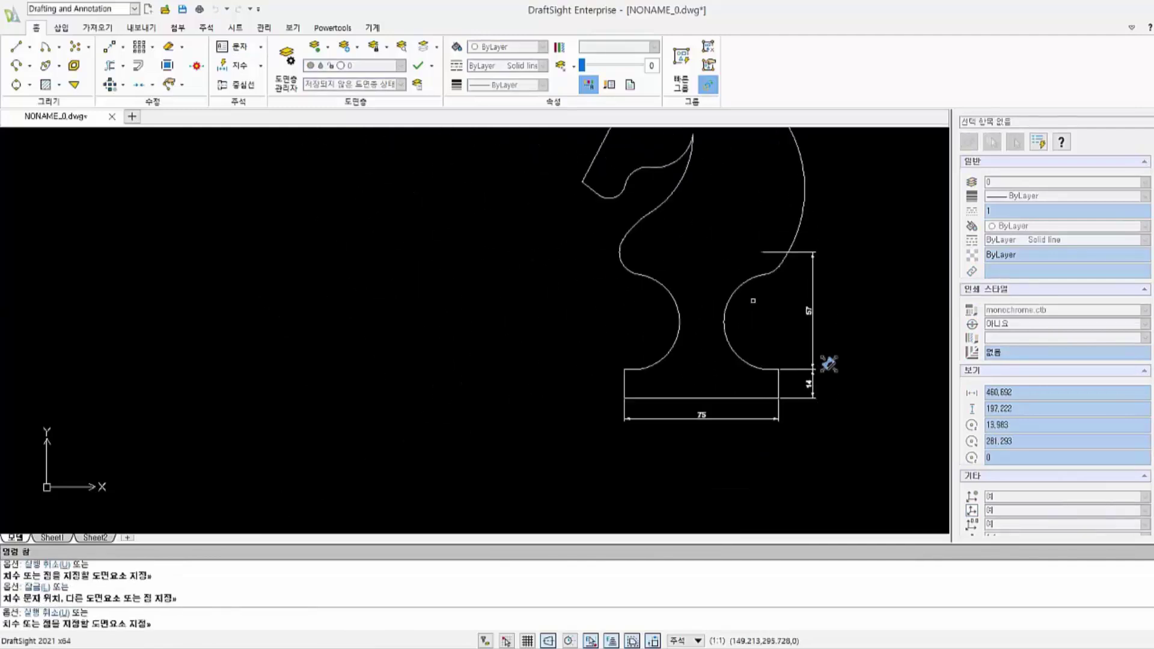
key(Escape)
Step: Add the 45 horizontal dimension from the head's left edge to the base midpoint
key(Return)
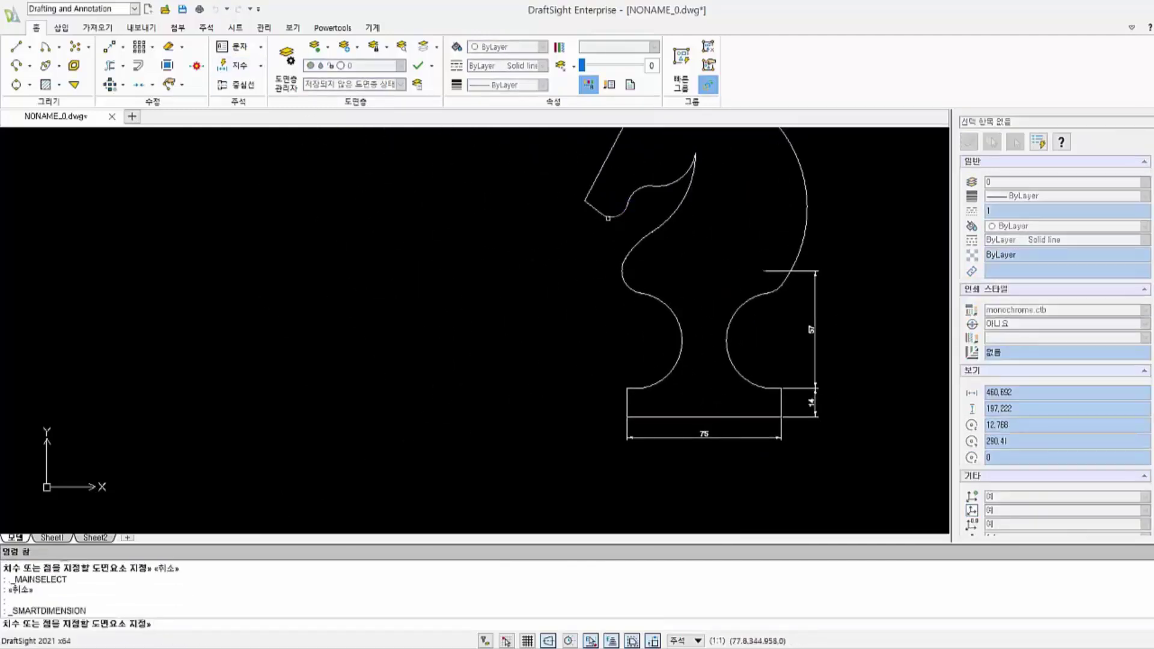
middle_drag(712, 419, 694, 361)
middle_drag(539, 273, 540, 322)
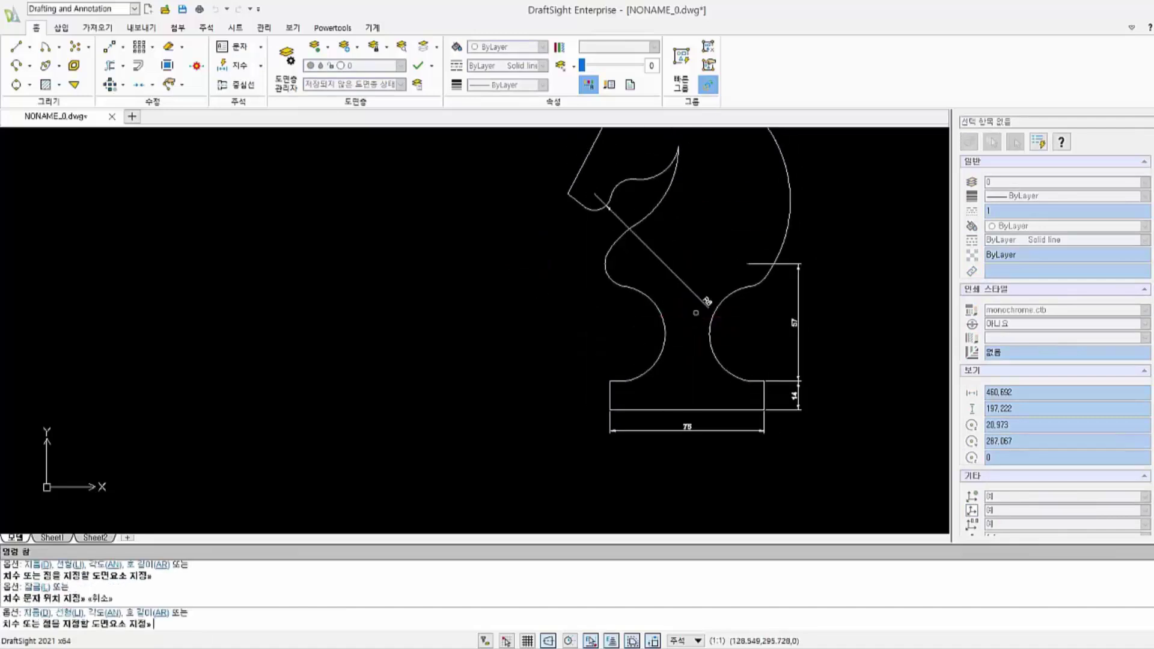
click(597, 196)
click(690, 413)
click(667, 338)
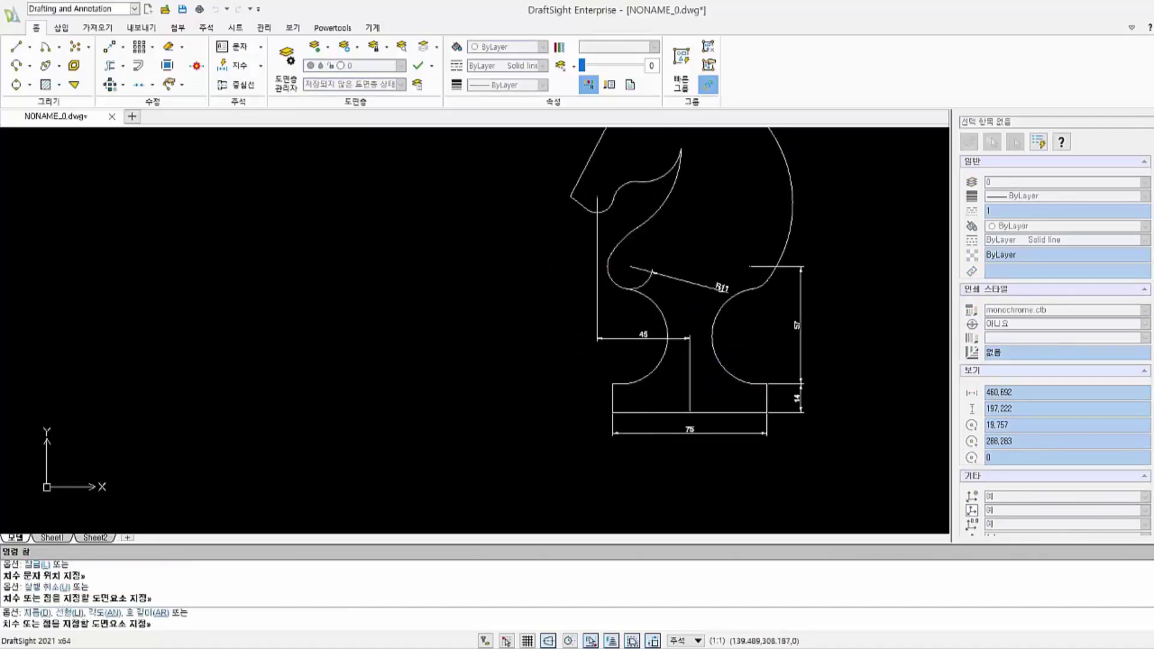
Step: Add the 13 horizontal dimension from the head corner
scroll(753, 290, up, 3)
scroll(661, 282, down, 3)
scroll(527, 250, up, 4)
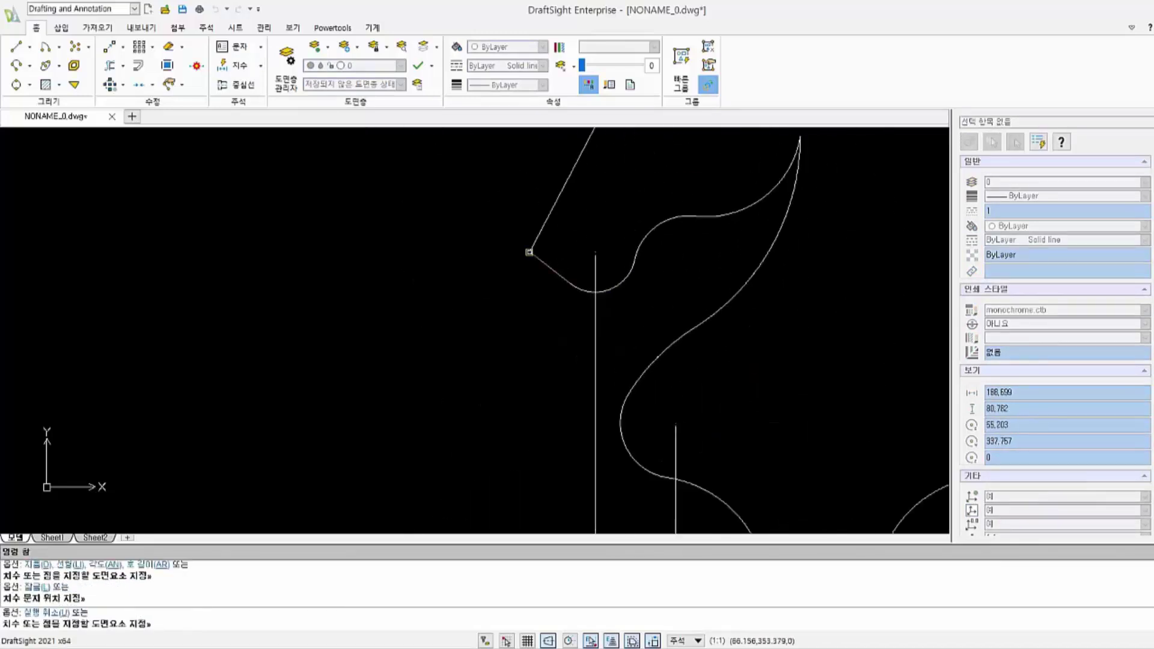
click(530, 251)
click(595, 251)
click(562, 343)
click(678, 220)
Step: Add the 34 vertical dimension for the head's height
scroll(670, 219, down, 2)
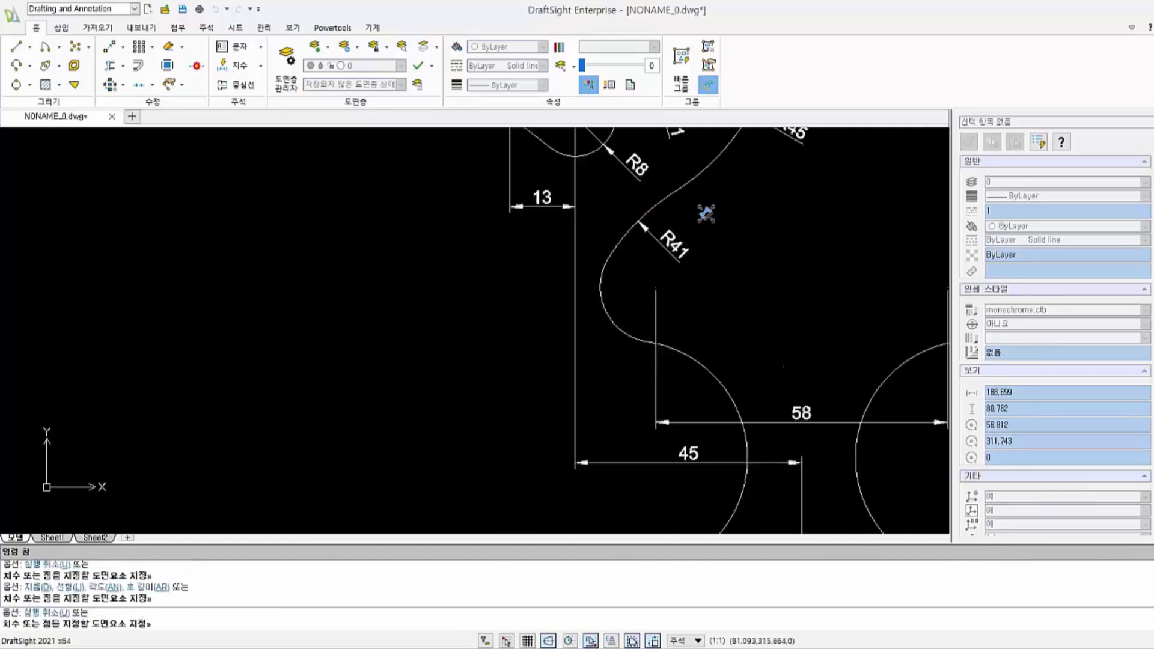
scroll(506, 248, up, 2)
scroll(745, 261, down, 3)
scroll(742, 424, down, 3)
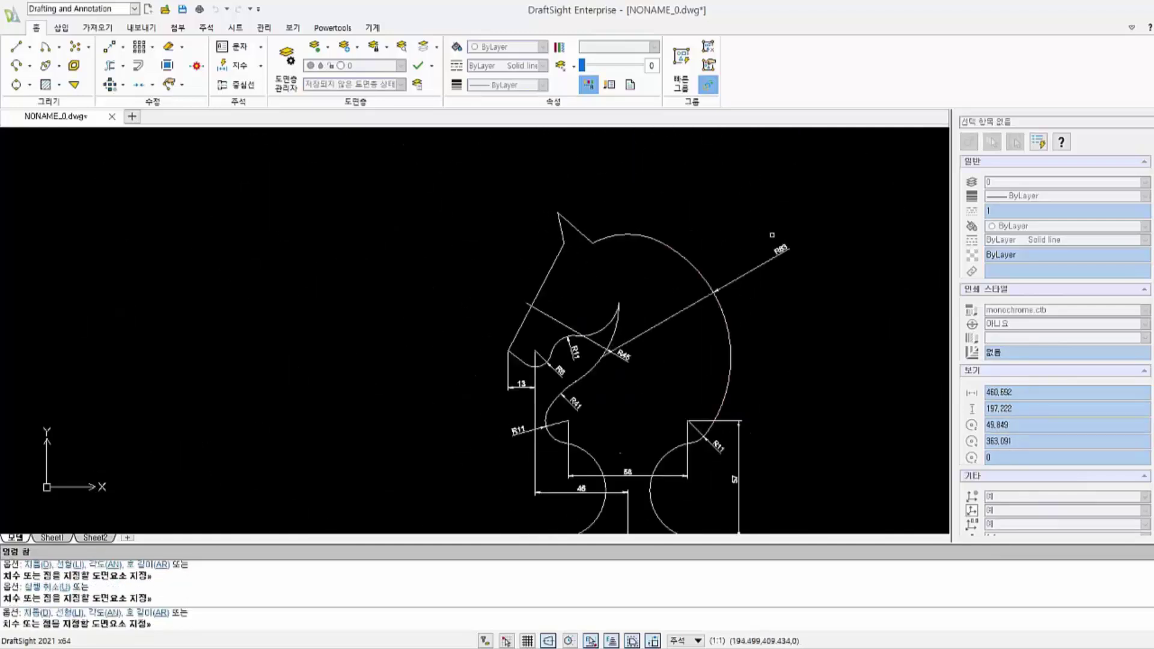
scroll(701, 324, down, 2)
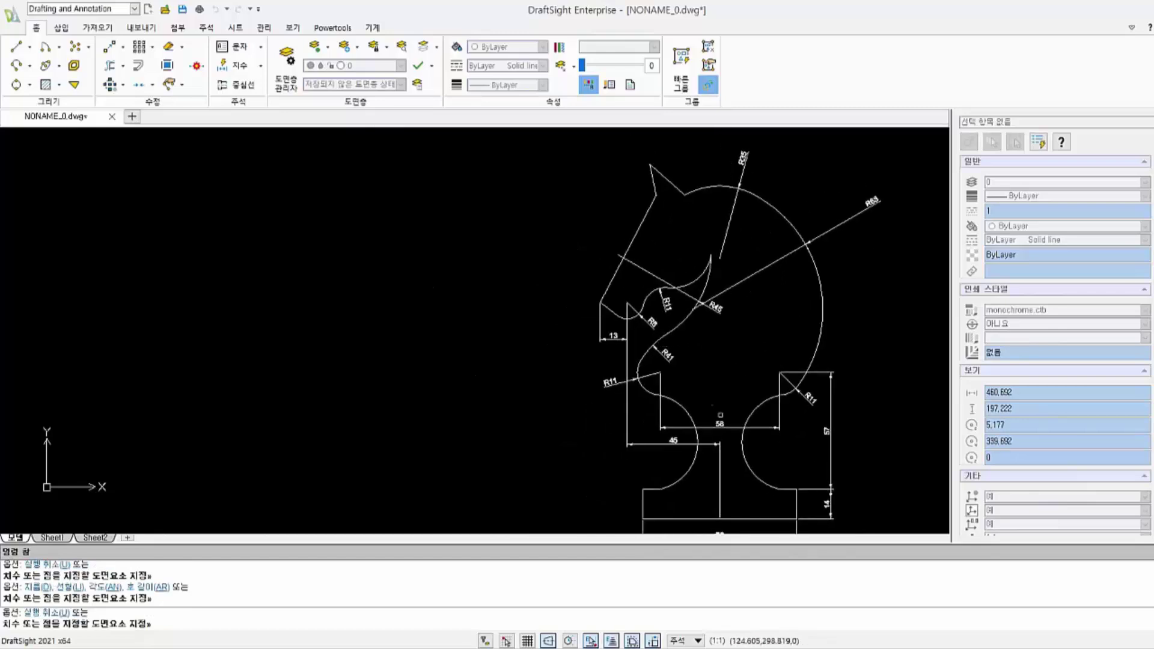
scroll(743, 407, up, 2)
scroll(743, 407, down, 2)
scroll(635, 404, up, 2)
scroll(749, 343, up, 2)
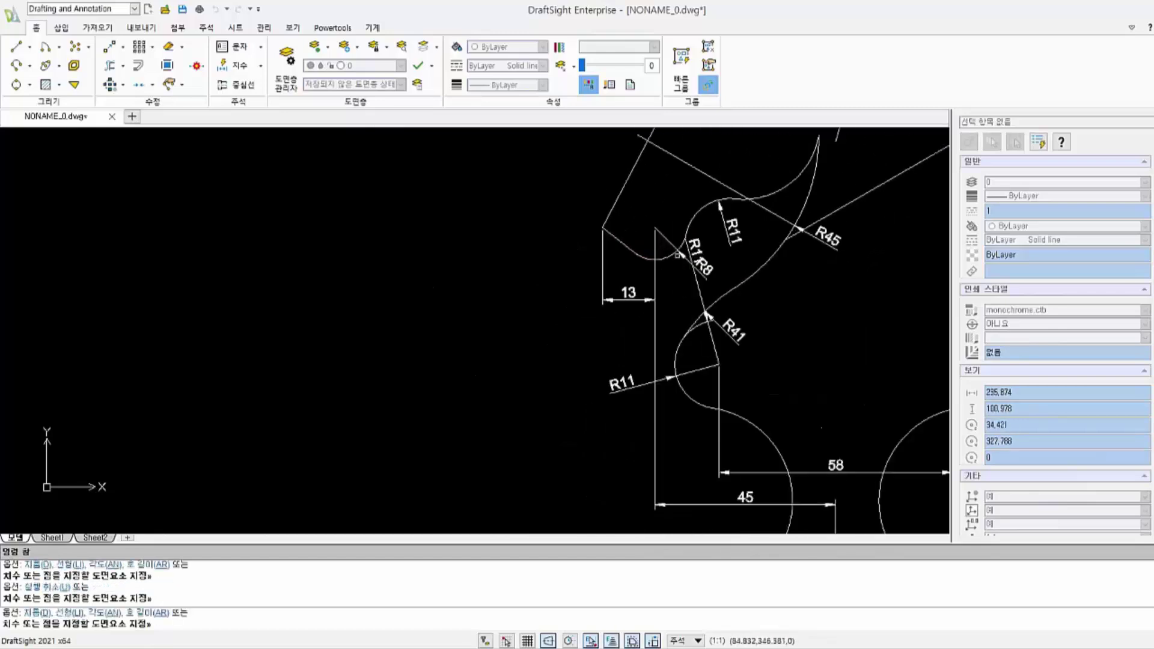
click(557, 289)
click(517, 304)
scroll(672, 315, up, 2)
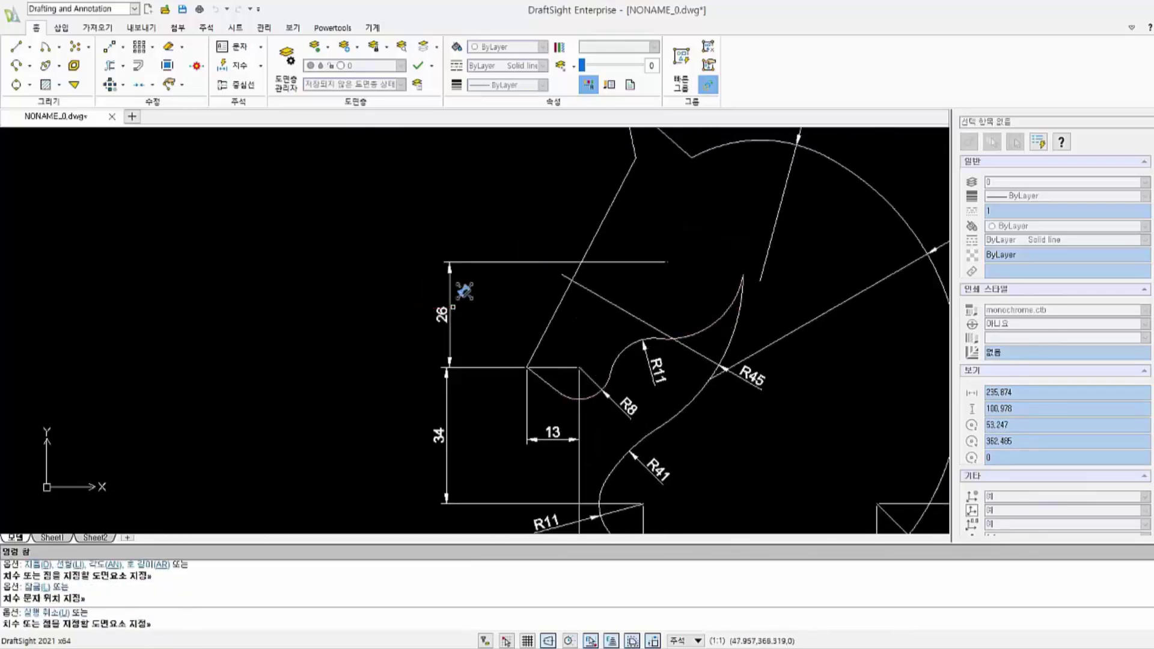
key(Escape)
Step: Check the R19 radius, then add the 3 vertical dimension for the small gap
click(675, 290)
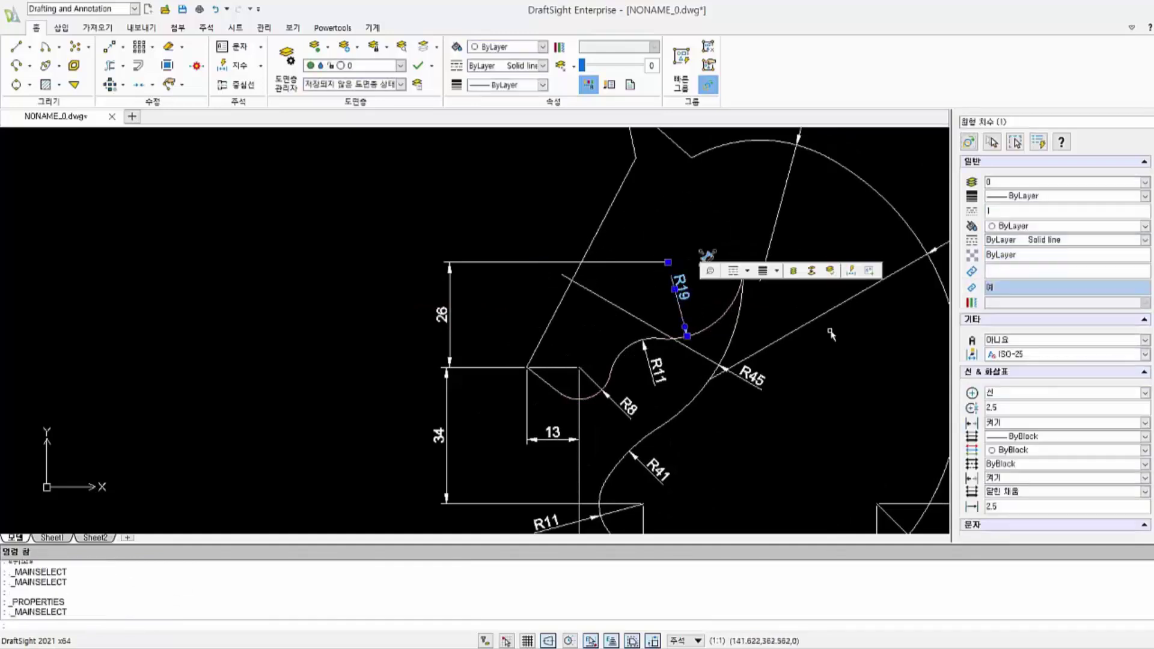
key(Escape)
key(Escape)
scroll(751, 358, up, 1)
scroll(724, 340, down, 2)
key(Return)
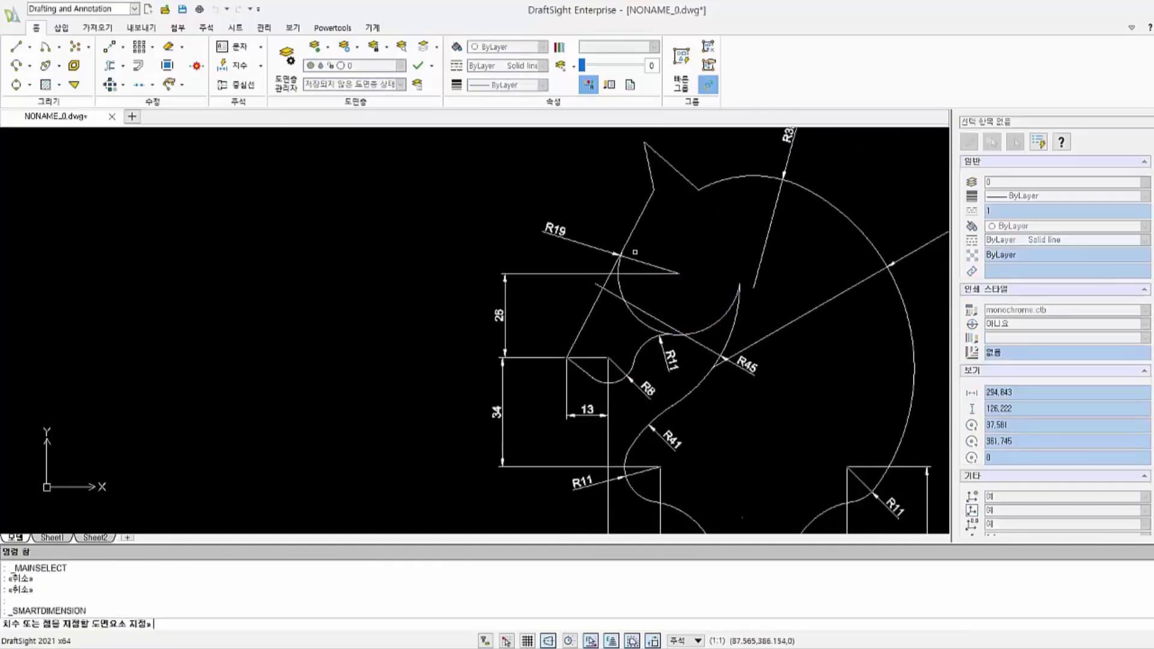
click(635, 273)
click(595, 284)
click(712, 279)
Step: Dimension the ear tip's height above the top line
scroll(683, 322, down, 1)
scroll(663, 370, up, 1)
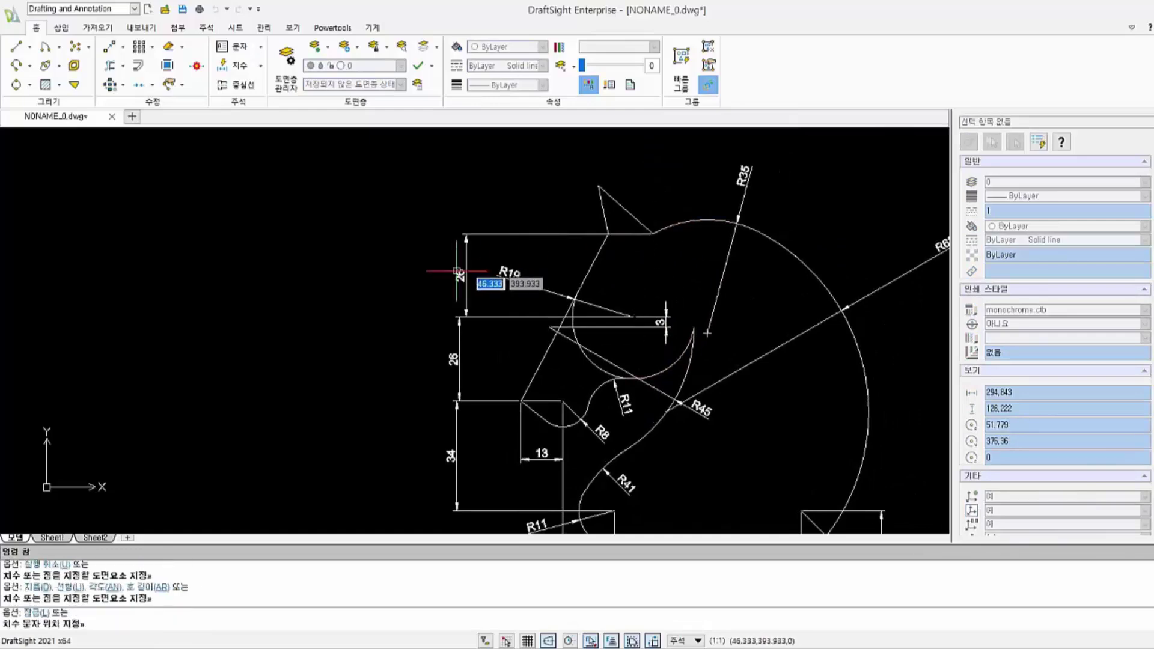
scroll(481, 254, up, 1)
click(523, 154)
click(619, 237)
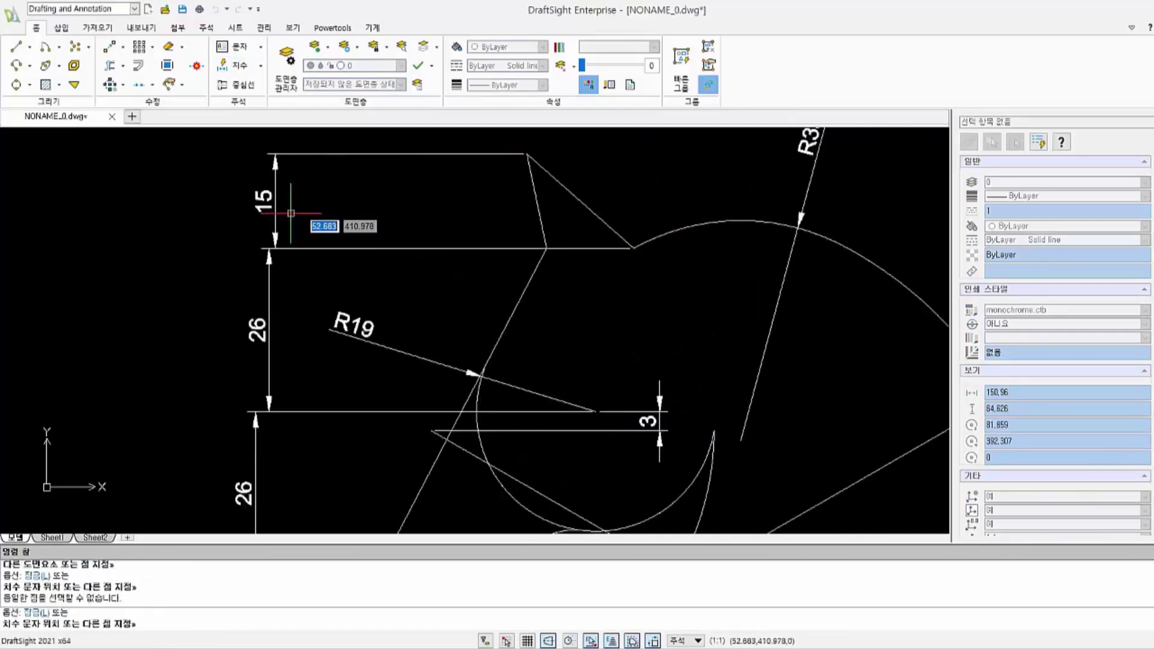
scroll(291, 218, down, 1)
scroll(660, 269, down, 1)
scroll(617, 386, down, 1)
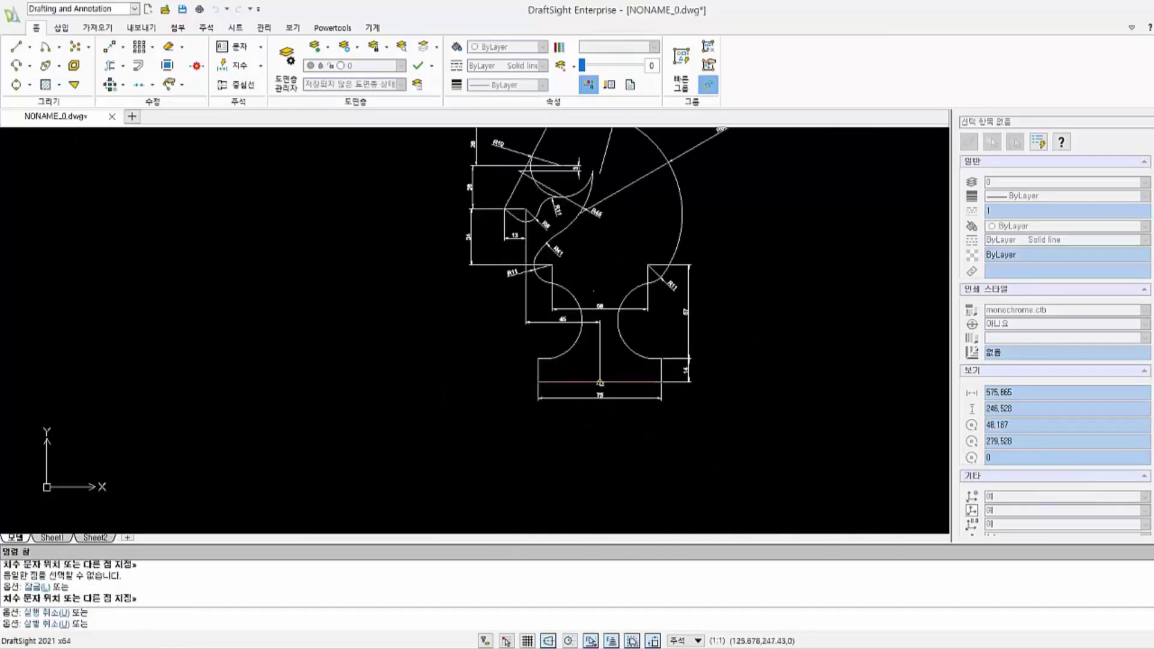
click(600, 383)
Step: Place the 23 width dimension above the head
click(529, 199)
click(586, 199)
click(601, 178)
scroll(584, 401, up, 1)
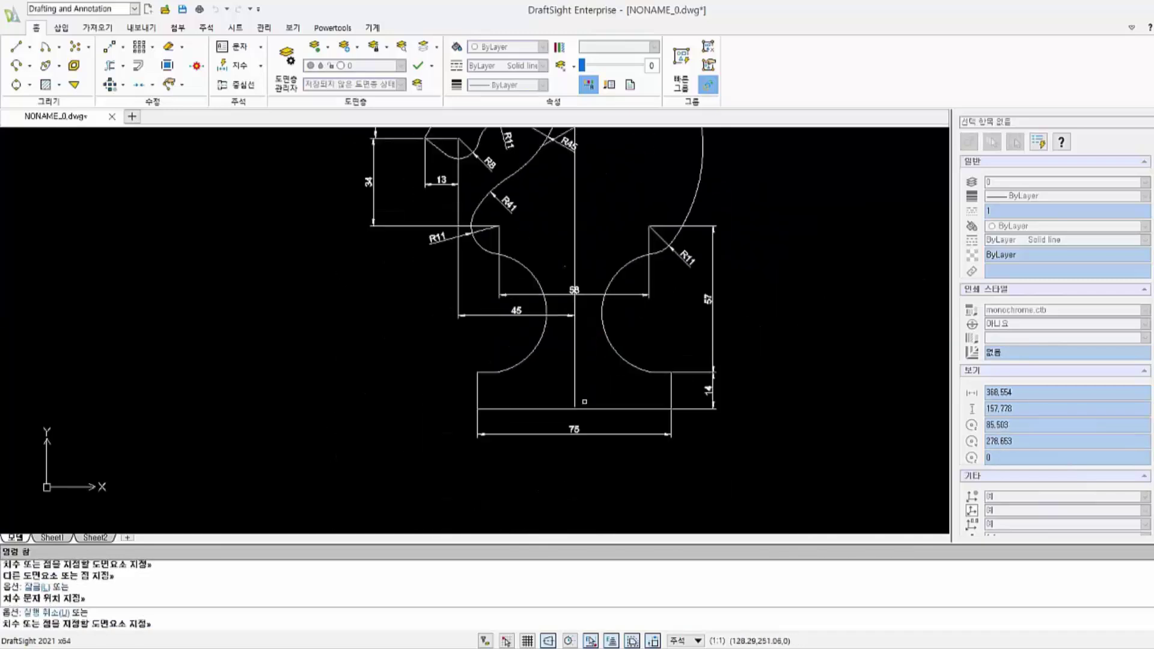
scroll(585, 402, down, 2)
scroll(559, 180, up, 2)
Step: Pick the two points for the 17 width dimension
click(514, 222)
click(559, 260)
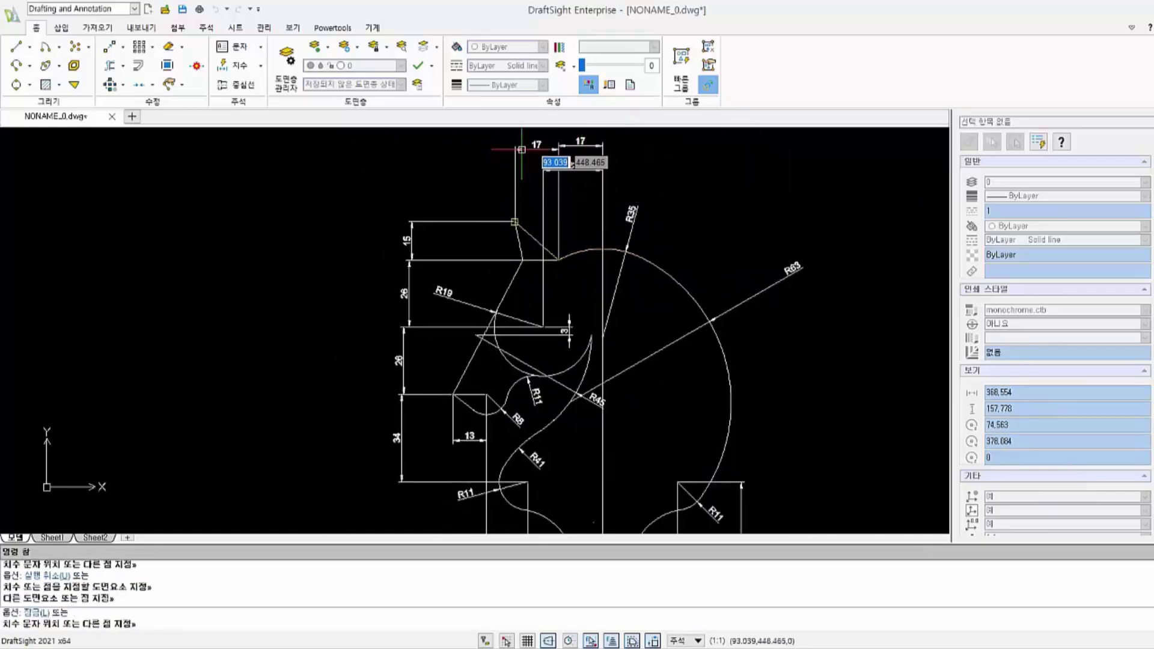
scroll(572, 162, down, 3)
scroll(593, 304, up, 3)
scroll(628, 381, up, 1)
scroll(604, 308, down, 2)
key(Escape)
key(Escape)
key(Return)
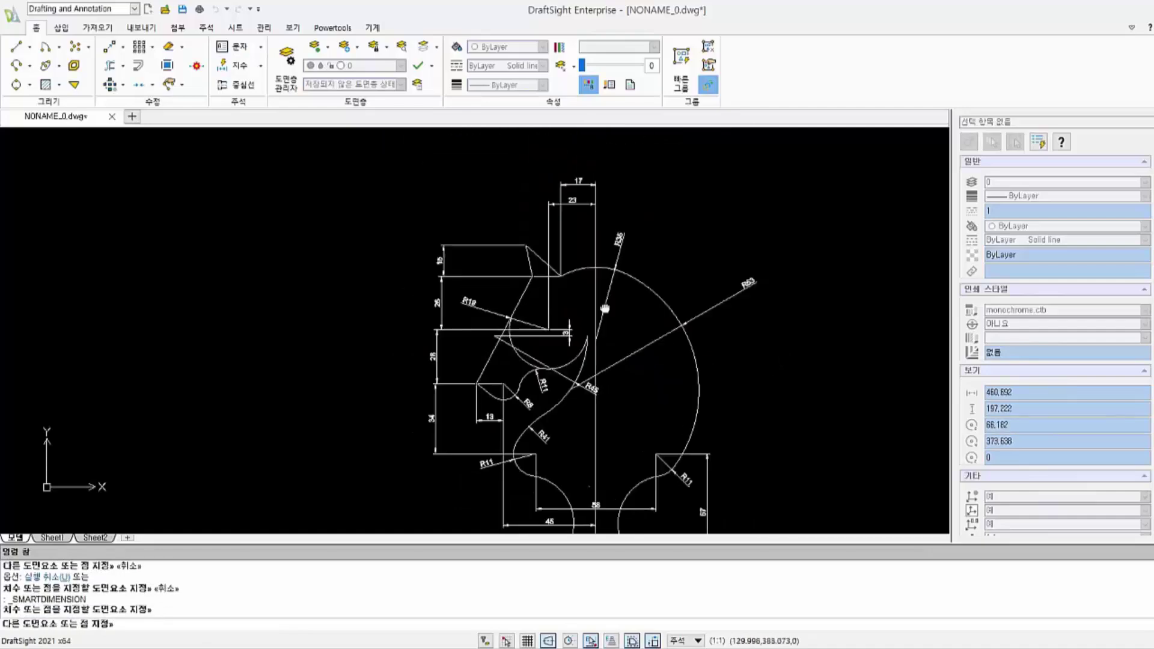
Step: Try another edge at the top-left, cancel, and inspect the large radius dimension
middle_drag(605, 309, 610, 328)
click(504, 265)
key(Escape)
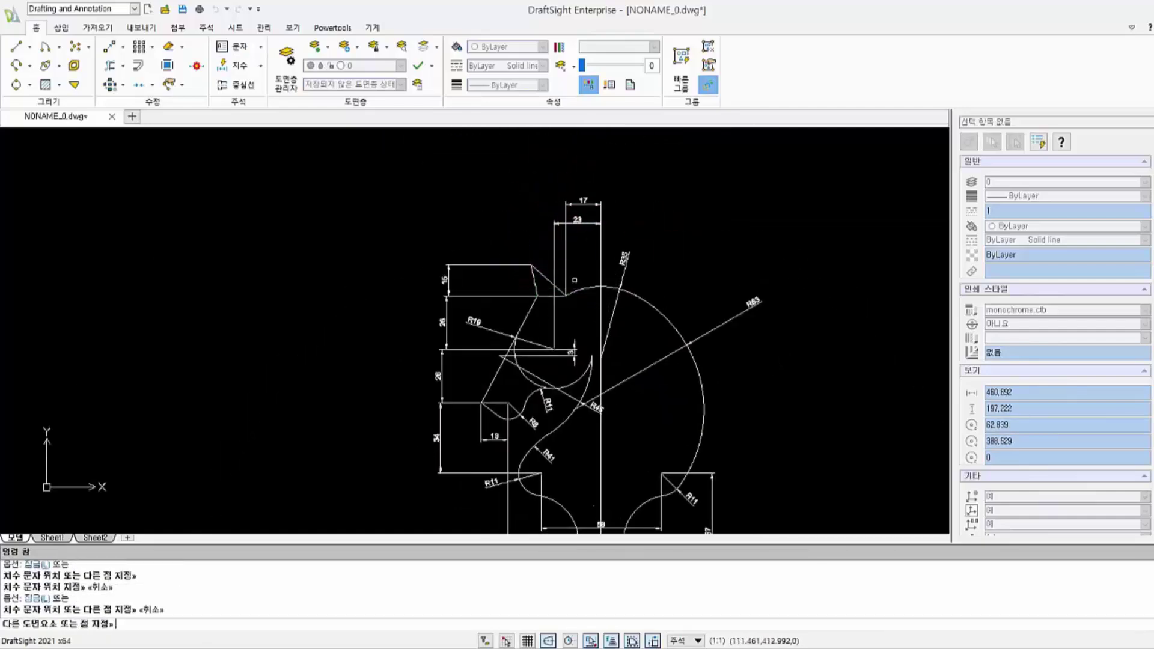
key(Escape)
scroll(567, 180, down, 1)
scroll(560, 294, down, 1)
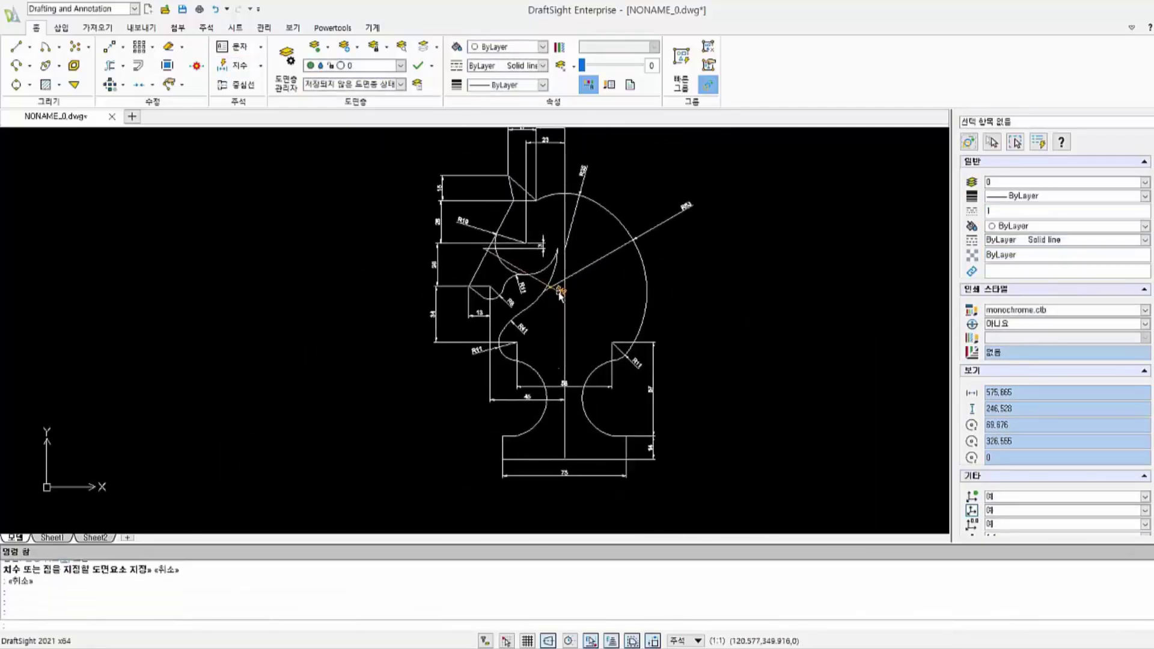
click(560, 295)
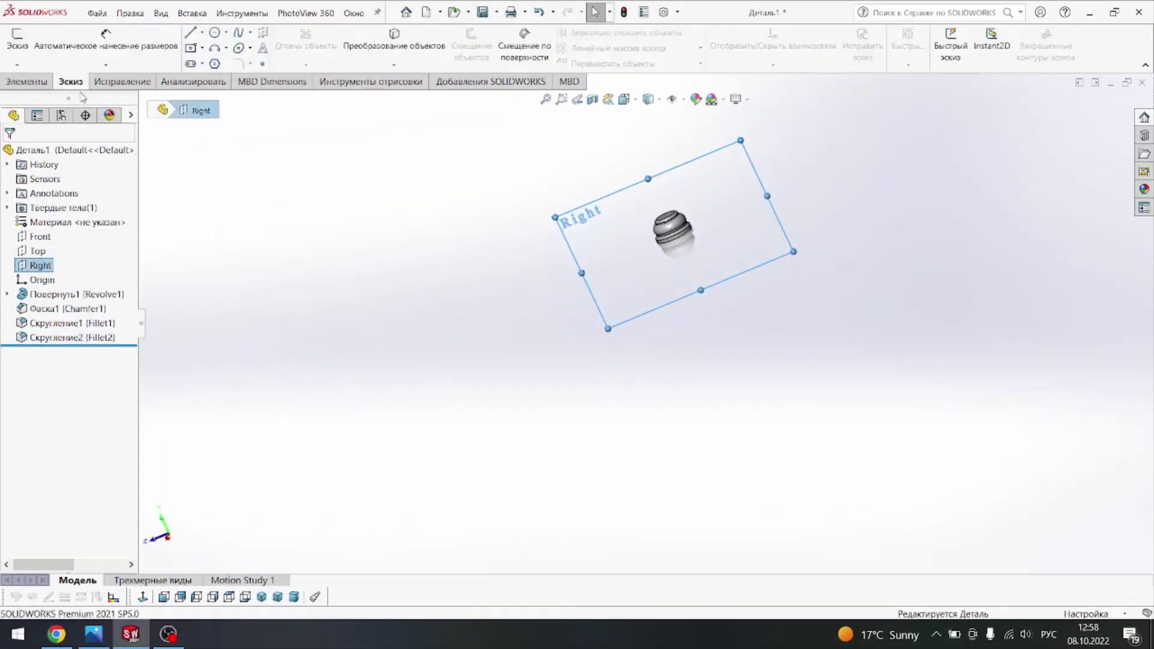
Step: Start a sketch on the Right plane with a vertical centerline up from the origin
click(17, 45)
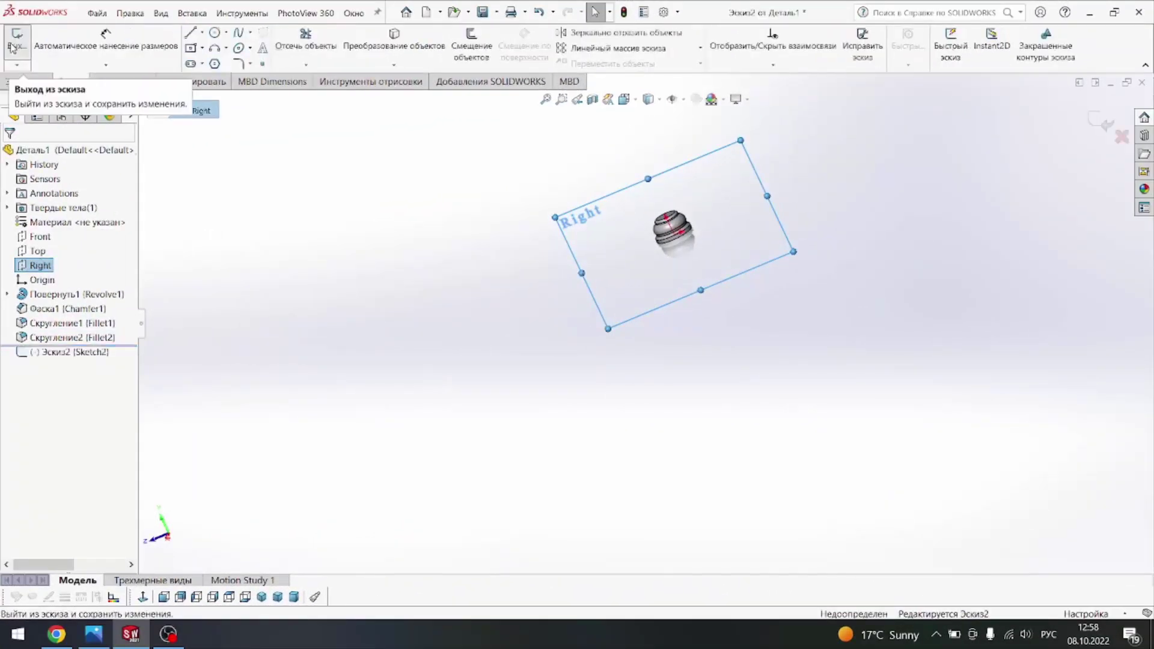
click(202, 33)
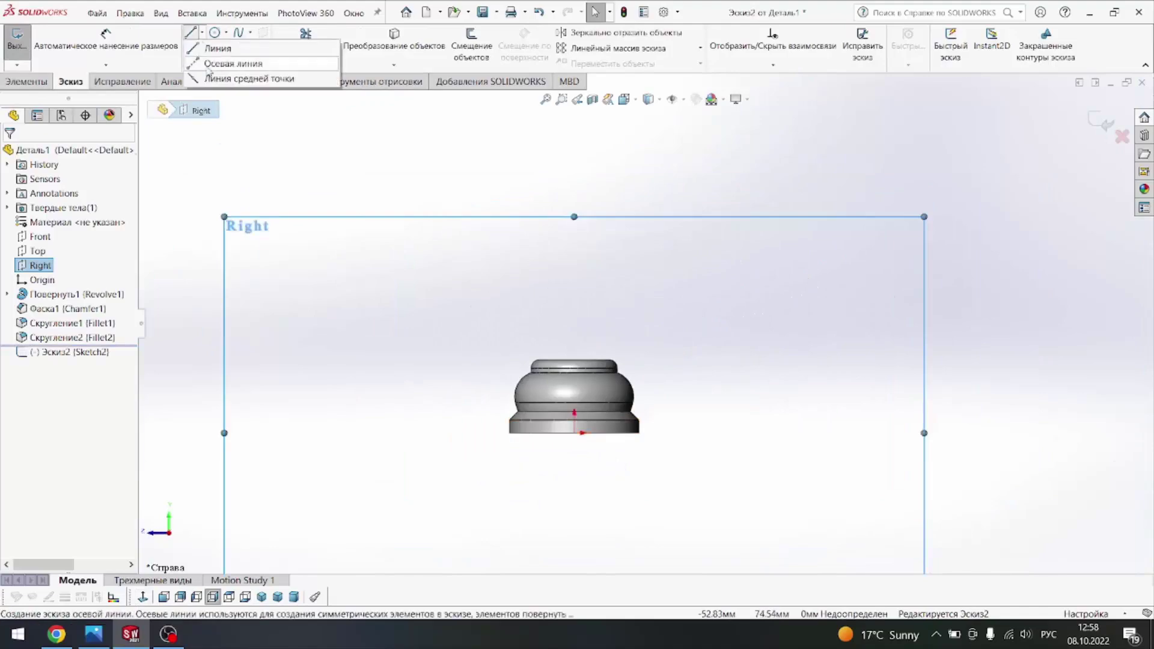
click(222, 61)
drag(575, 433, 574, 111)
key(Escape)
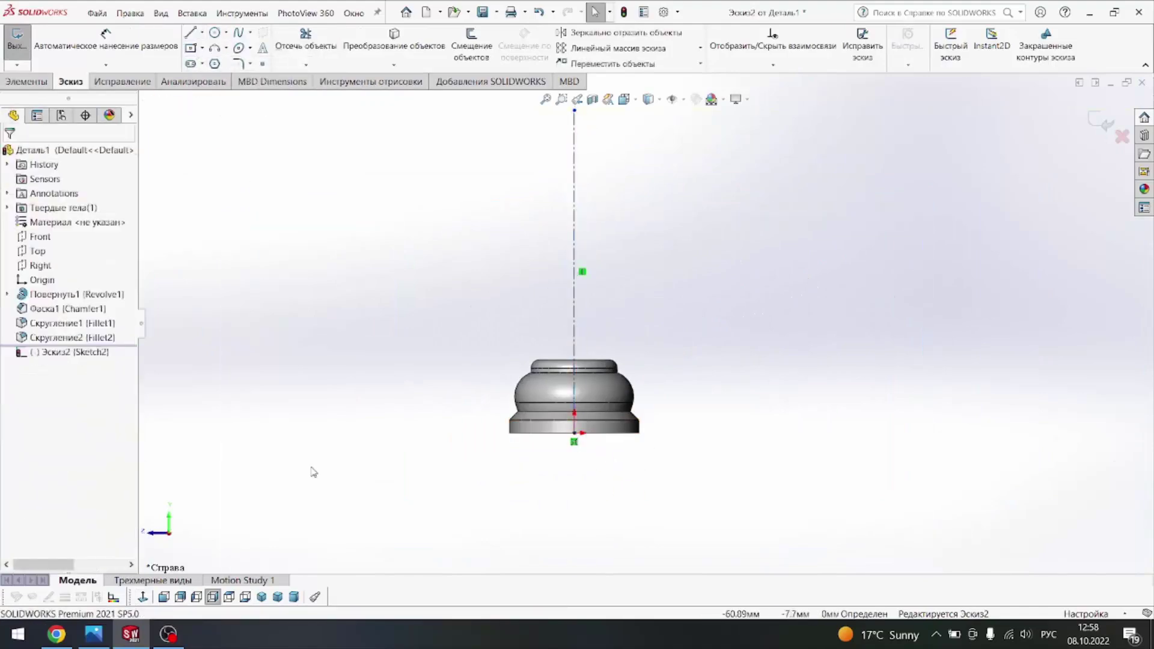
Step: After checking Кінь.jpg, draw two short vertical lines rising from the base's top face
click(93, 633)
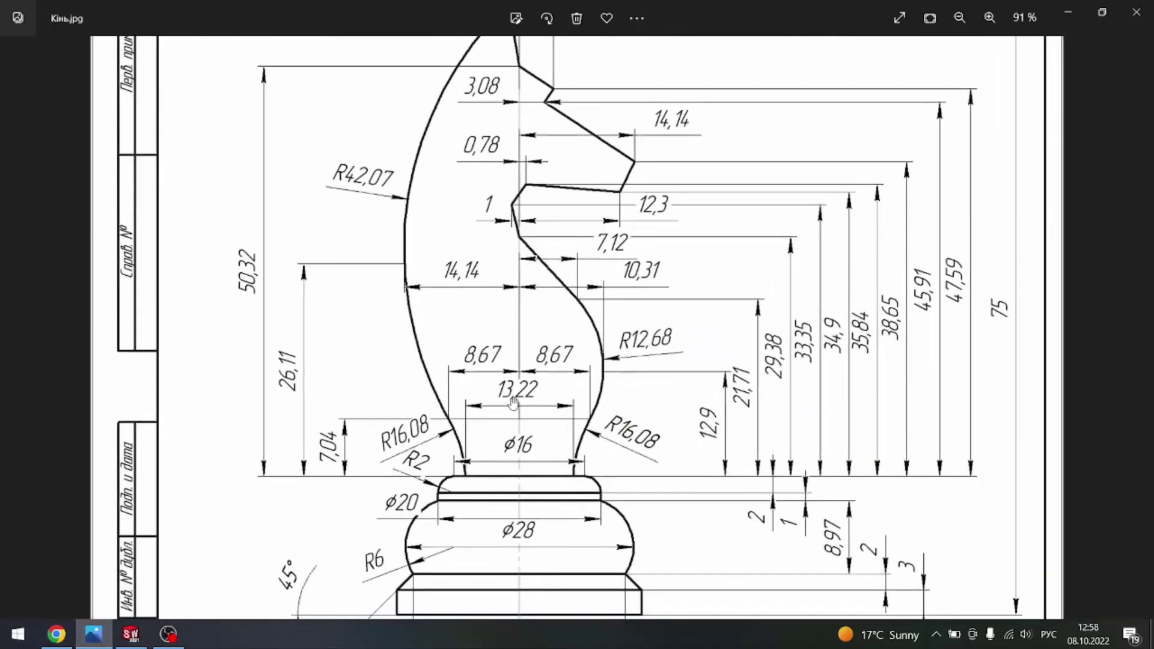
click(131, 634)
scroll(643, 315, down, 2)
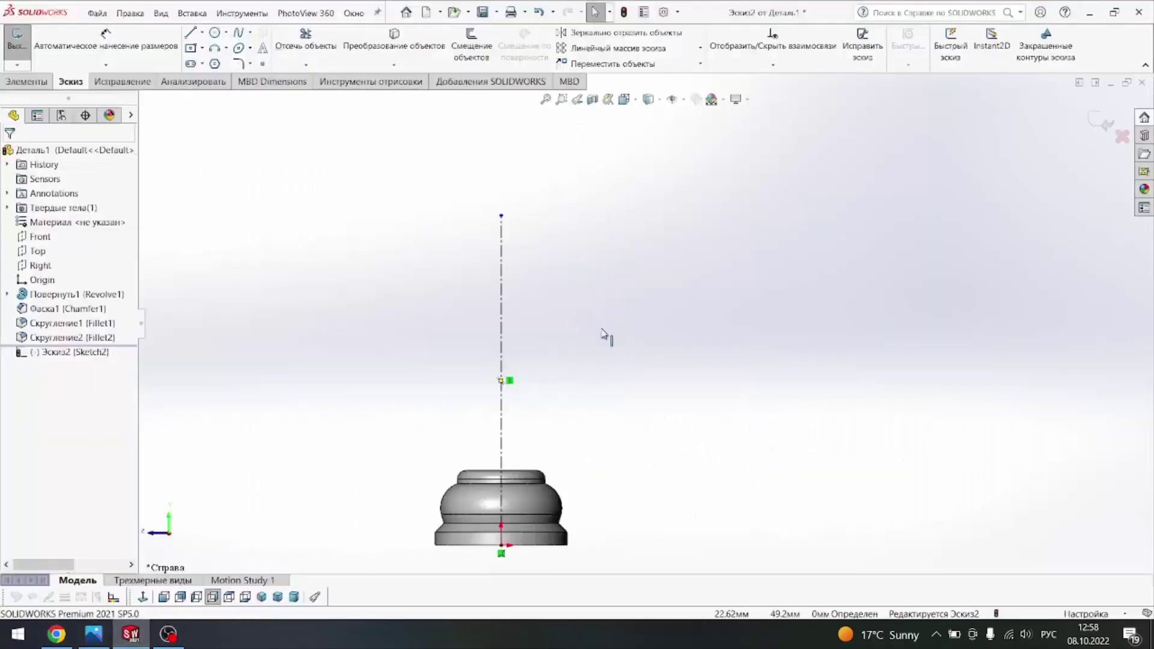
click(202, 33)
scroll(456, 419, down, 3)
scroll(457, 419, down, 2)
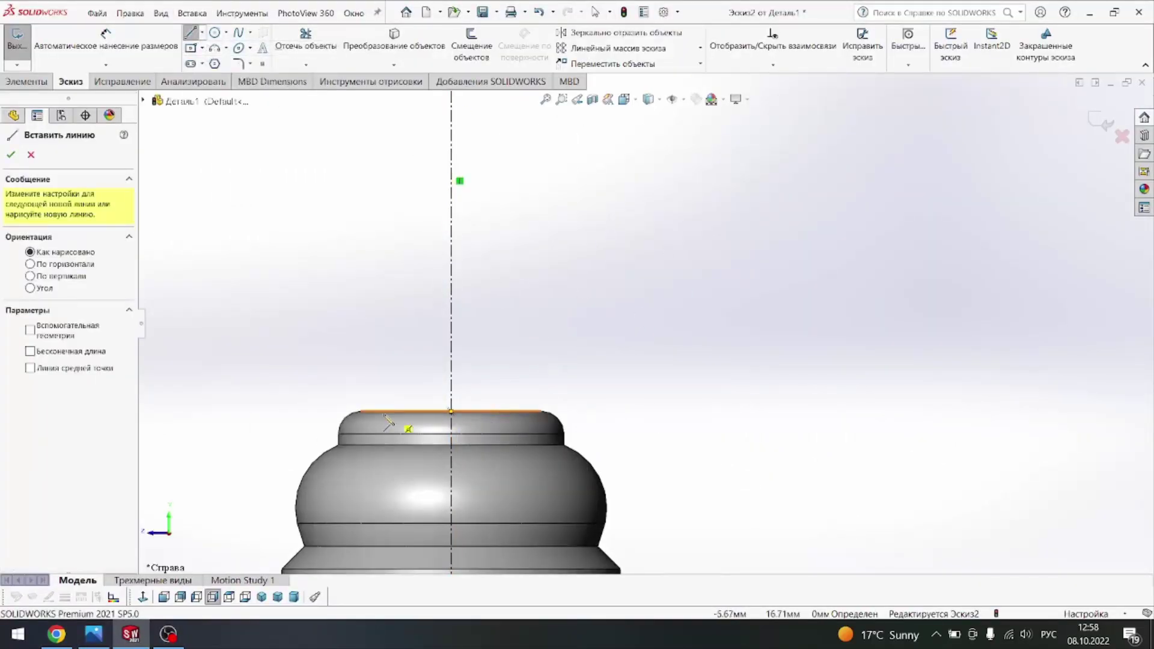
click(413, 412)
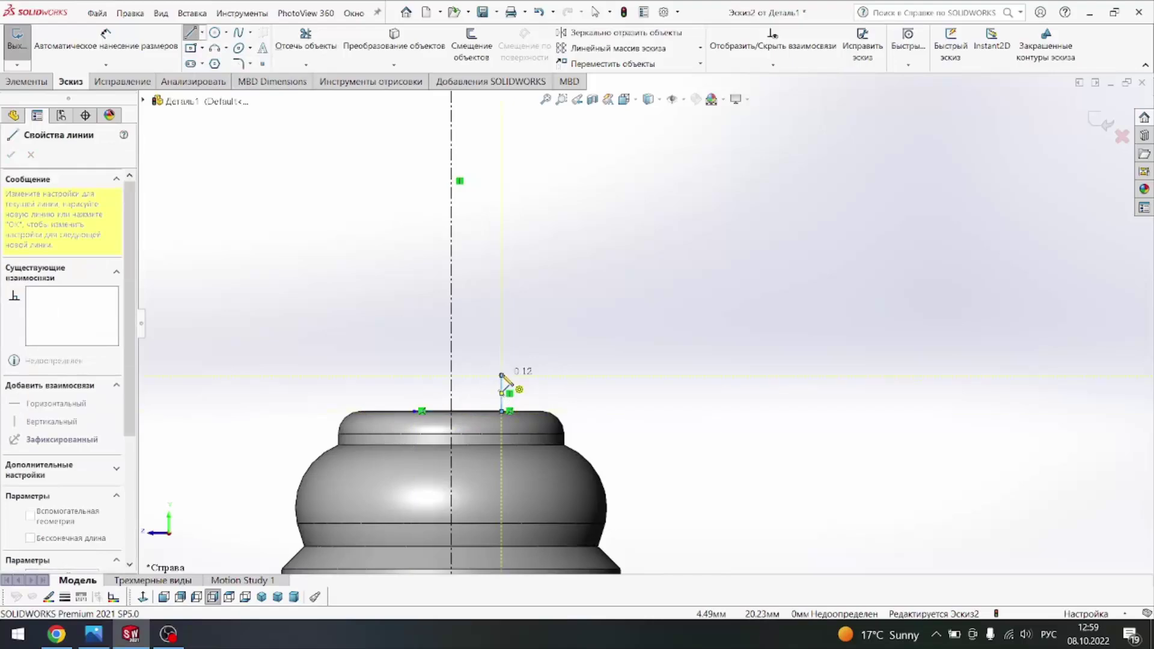
double_click(503, 377)
click(413, 413)
click(413, 375)
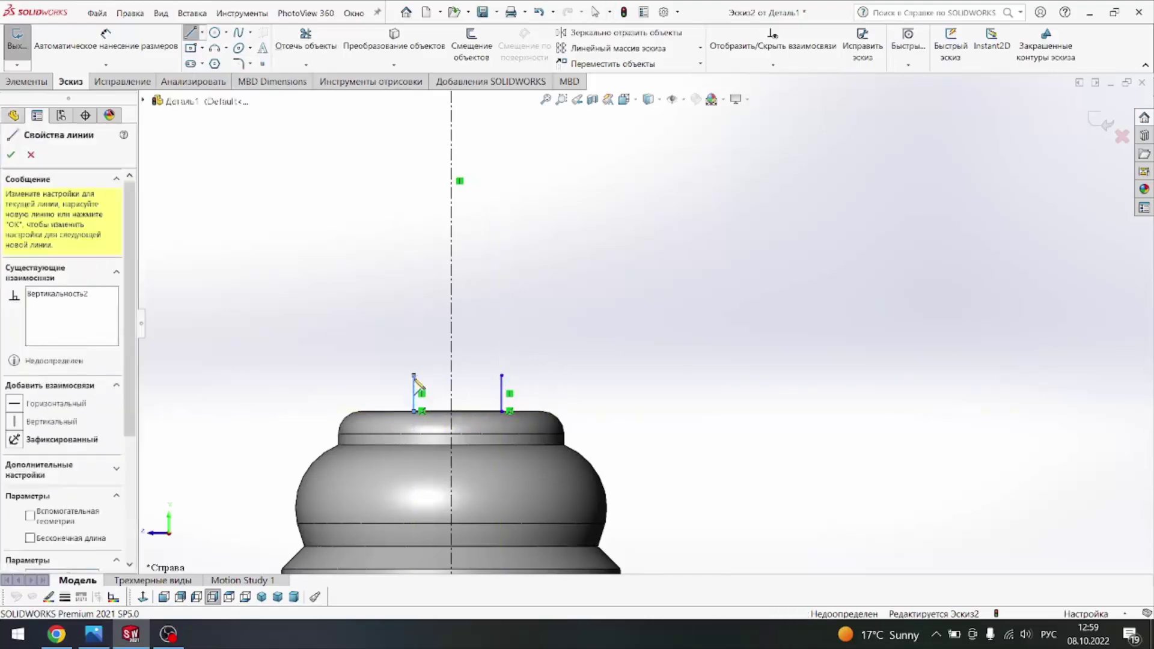
key(Escape)
Step: Draw a 3-point arc flaring outward from the top of each vertical line
click(215, 47)
click(93, 634)
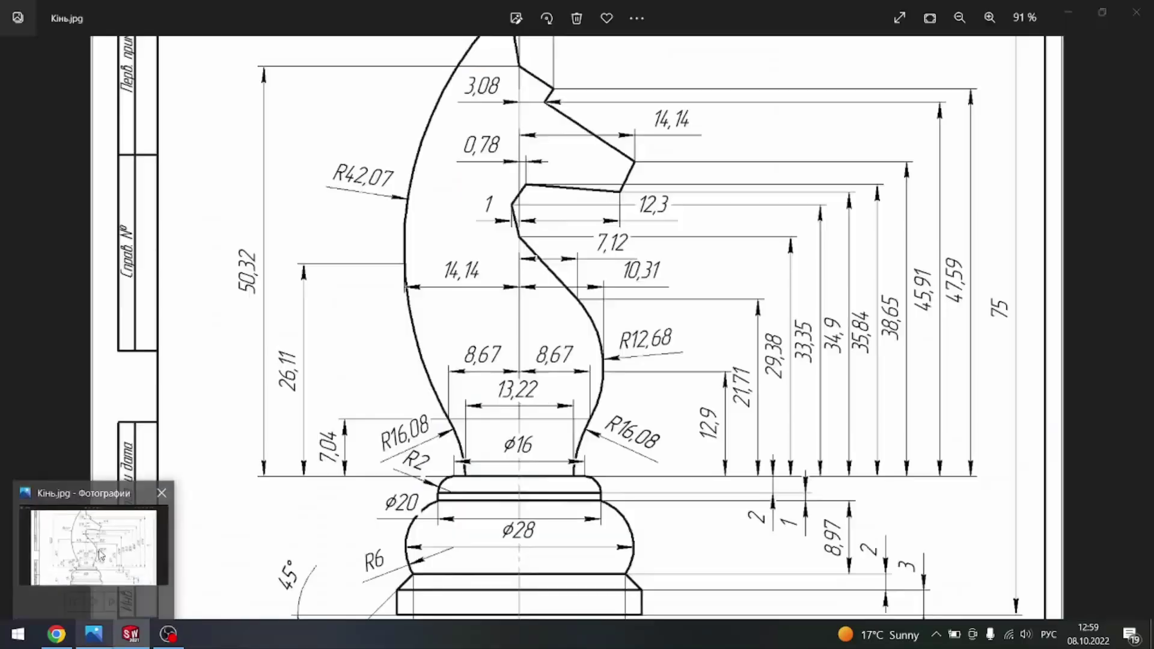
key(alt+Tab)
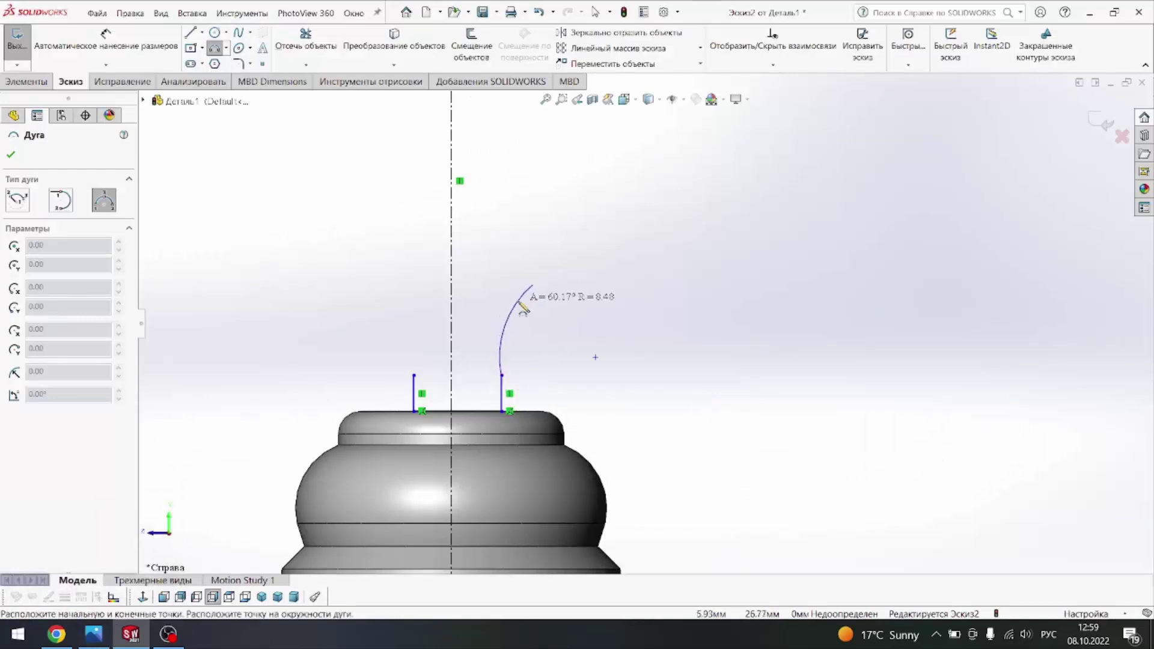
click(514, 323)
click(414, 374)
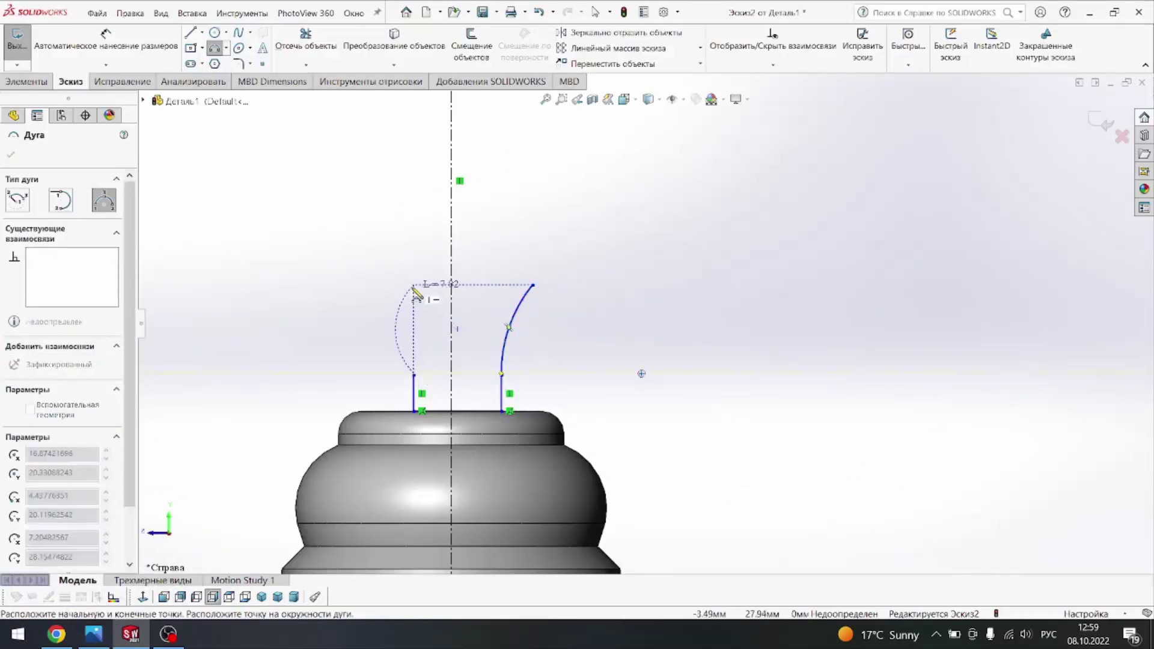
click(411, 330)
key(Escape)
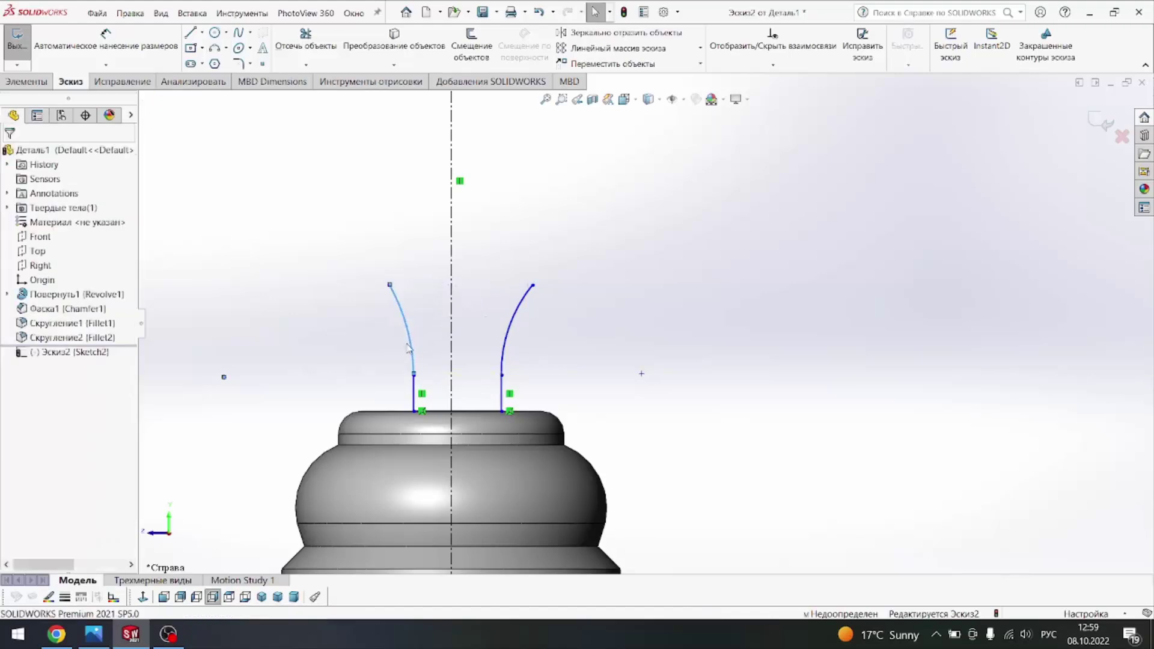
click(93, 635)
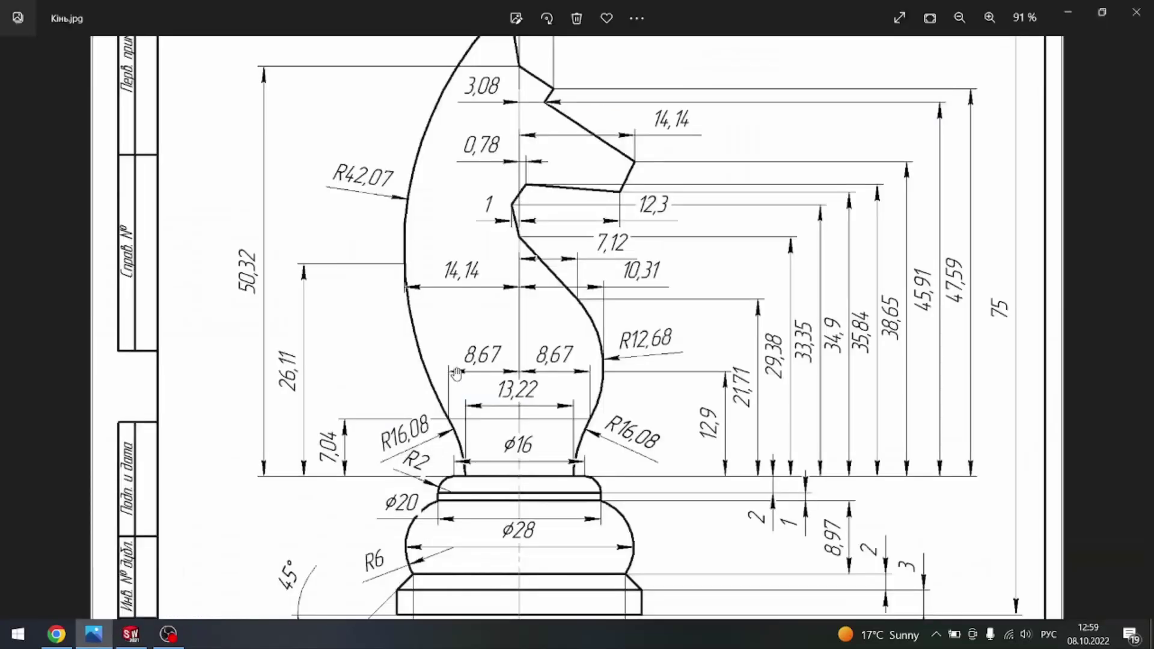
Step: Review the full Кінь.jpg drawing, then pick the SolidWorks centerline for its 75 dimension
scroll(457, 374, down, 3)
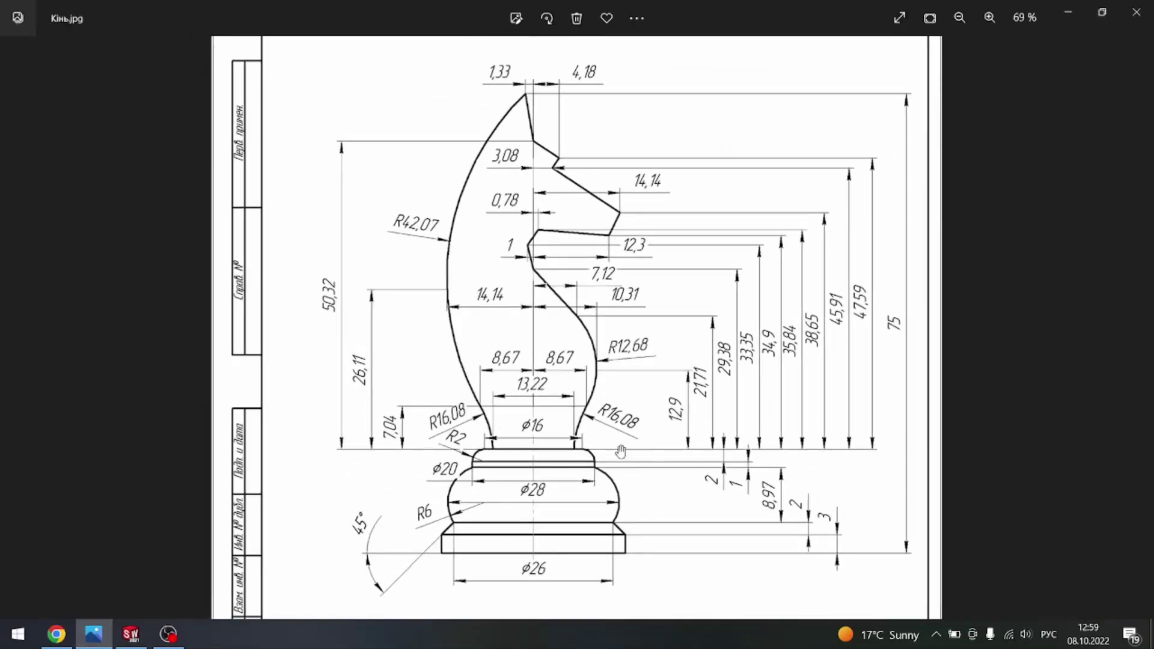
scroll(819, 568, up, 2)
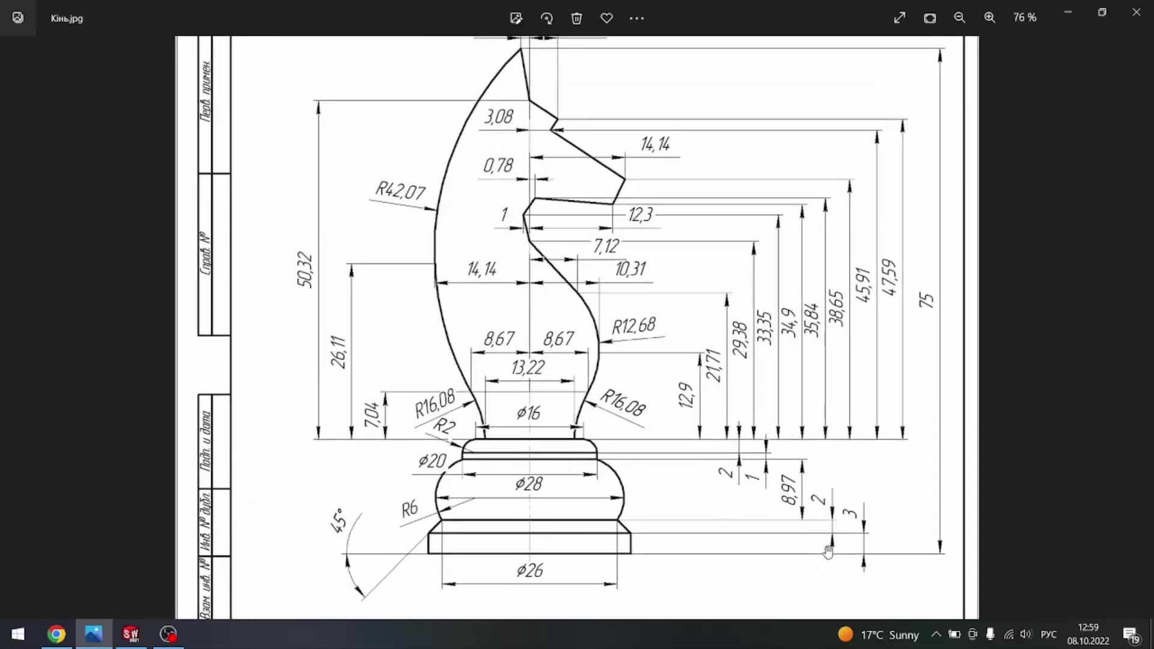
scroll(828, 514, down, 2)
scroll(828, 514, down, 1)
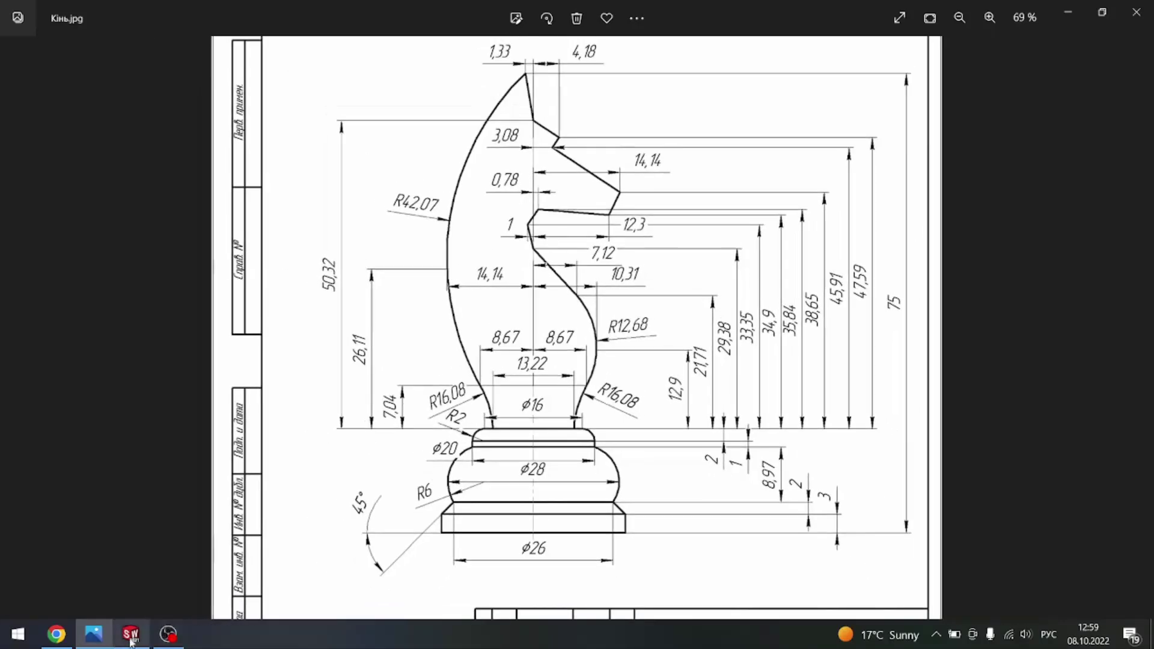
click(130, 634)
click(581, 315)
Step: Dimension the vertical centerline to a 75 mm height
click(791, 264)
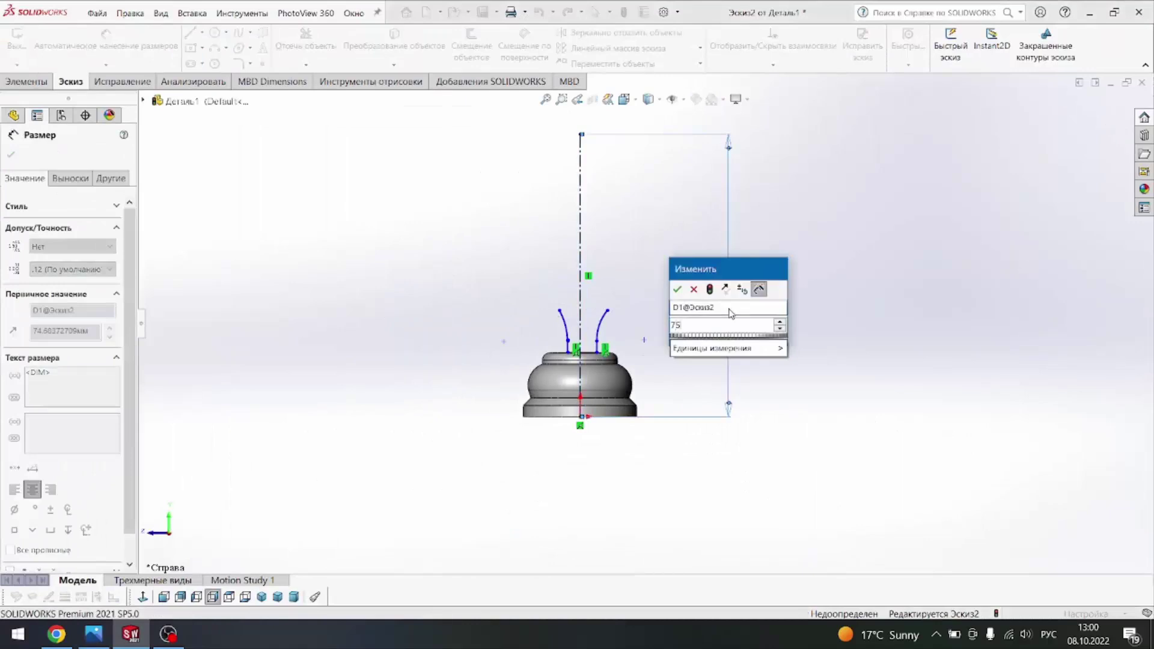
text(75)
key(Return)
scroll(640, 292, up, 2)
scroll(625, 325, down, 5)
key(Escape)
scroll(619, 361, down, 3)
scroll(608, 392, up, 2)
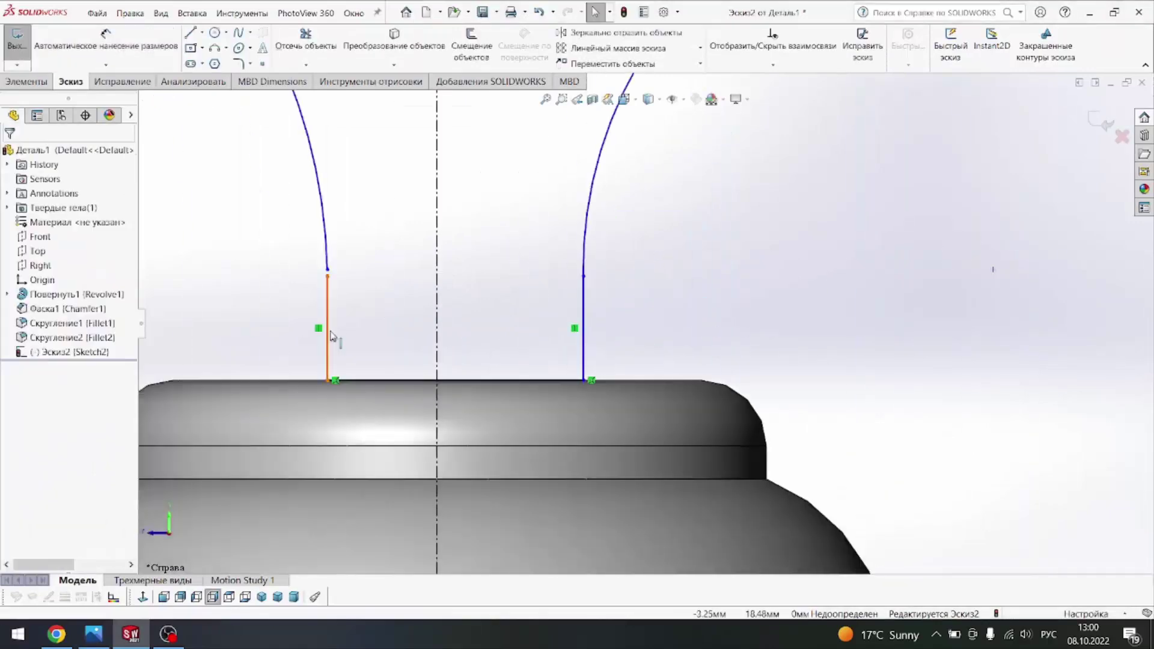
scroll(443, 192, down, 3)
Step: Make the left and right short vertical lines symmetric about the centerline
click(440, 206)
ctrl+click(440, 270)
scroll(475, 318, up, 4)
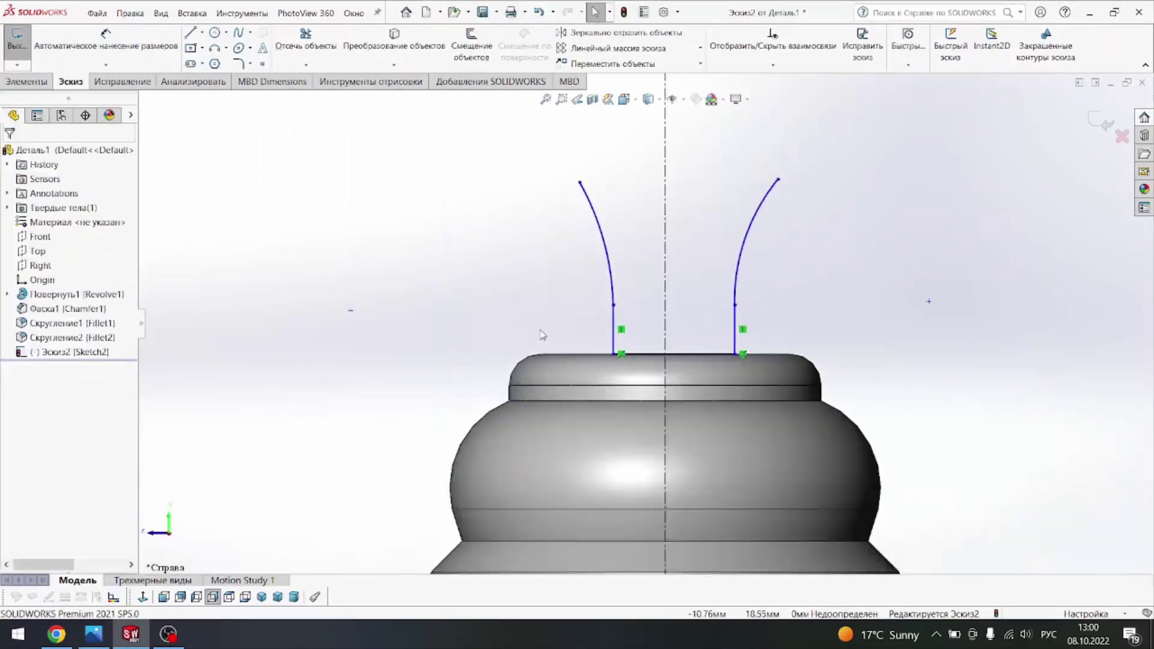
ctrl+click(642, 325)
ctrl+click(542, 317)
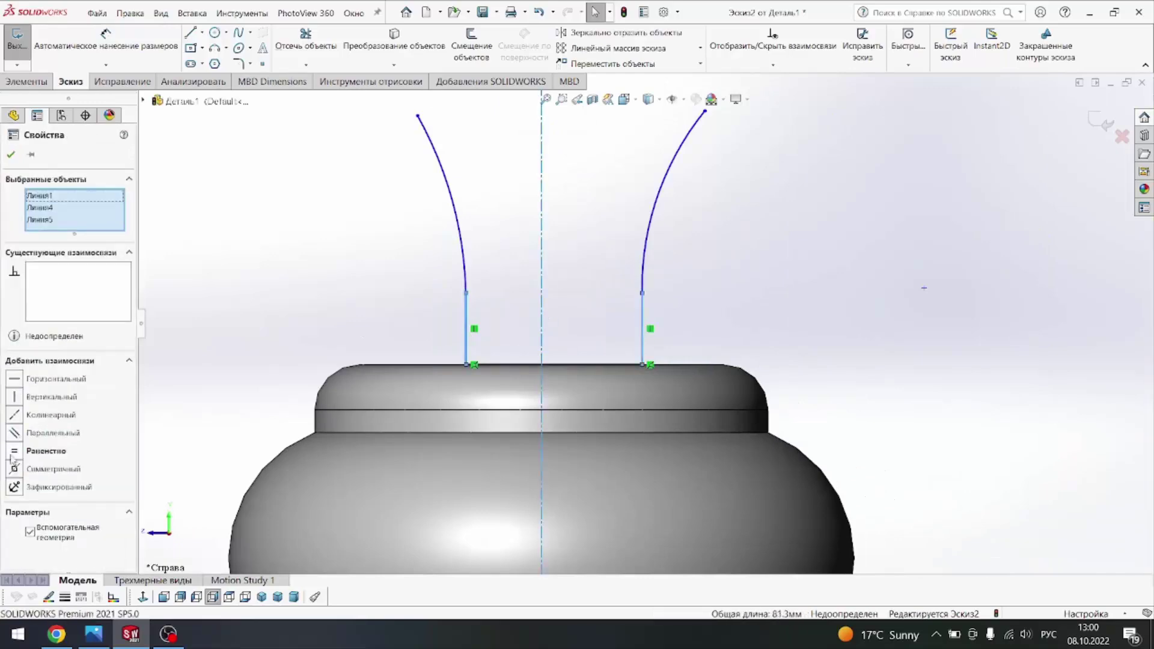
click(392, 292)
scroll(731, 334, up, 4)
scroll(730, 334, up, 2)
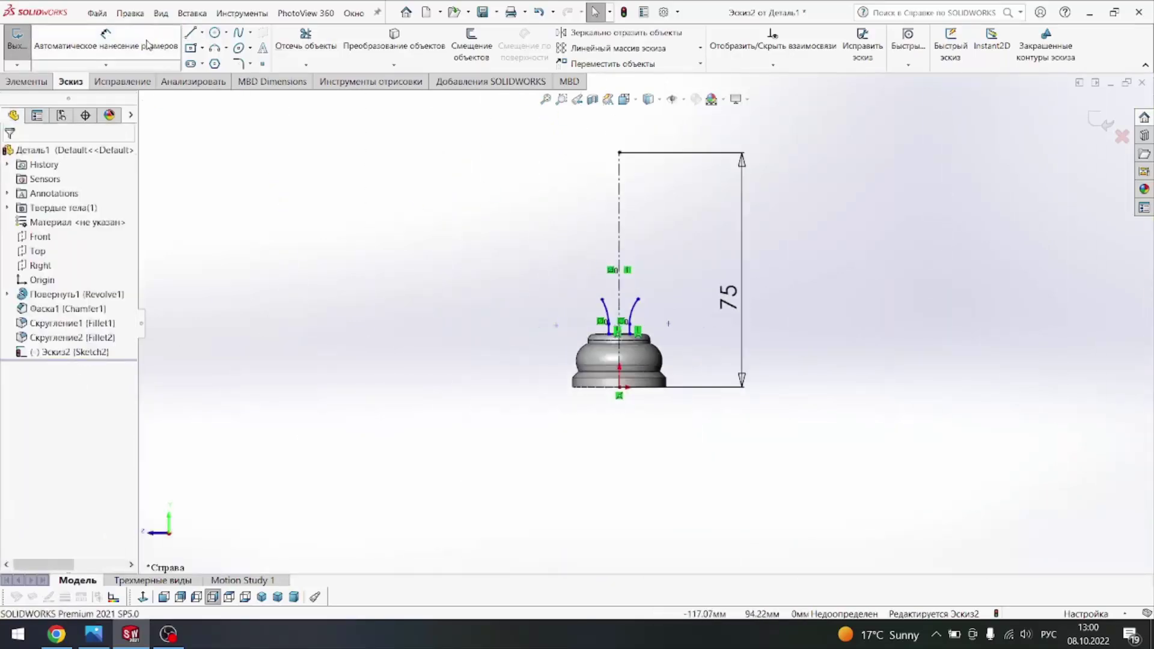
Step: Sketch the tall left arc of the head and the short top line to the centreline
click(214, 47)
click(108, 631)
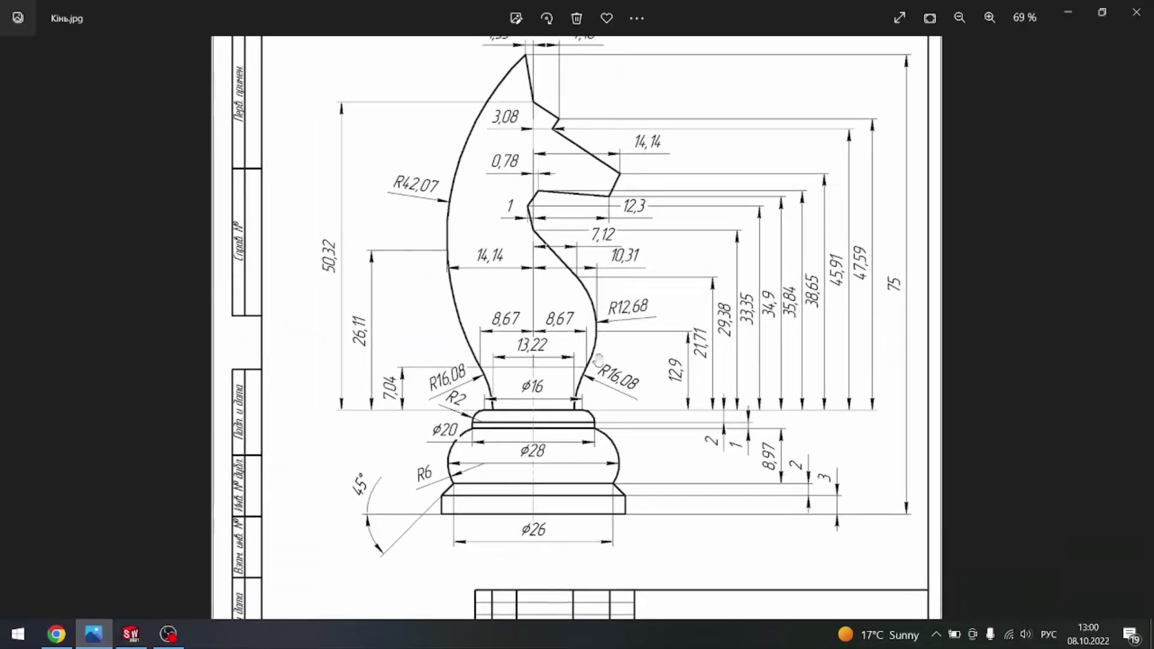
scroll(535, 51, up, 1)
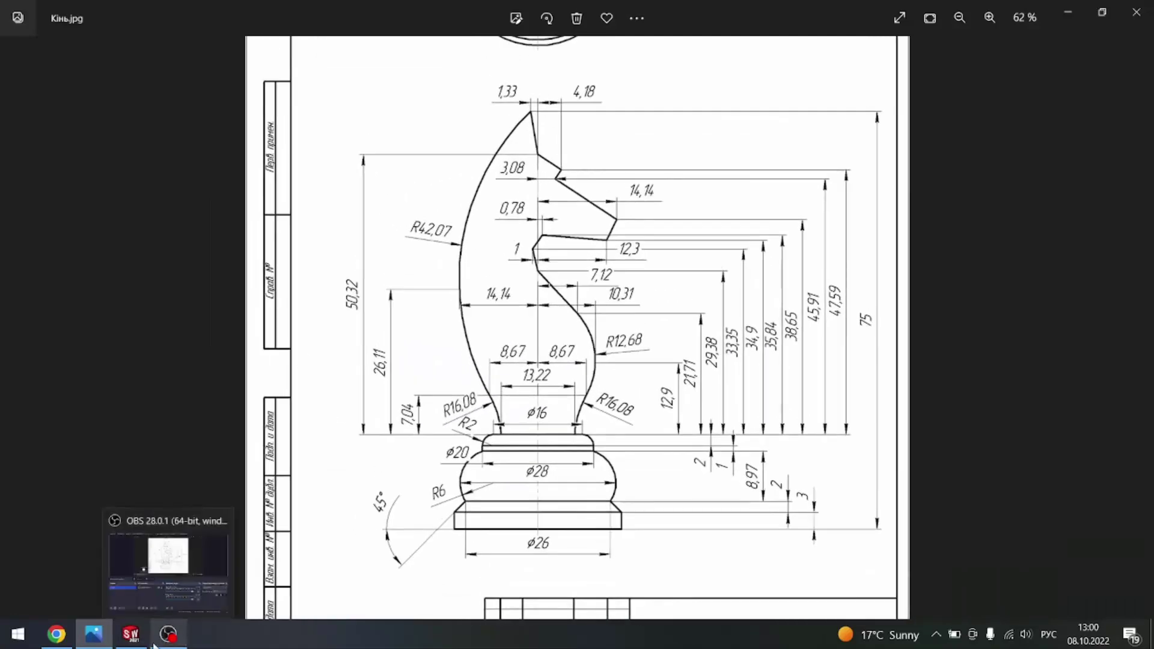
click(131, 634)
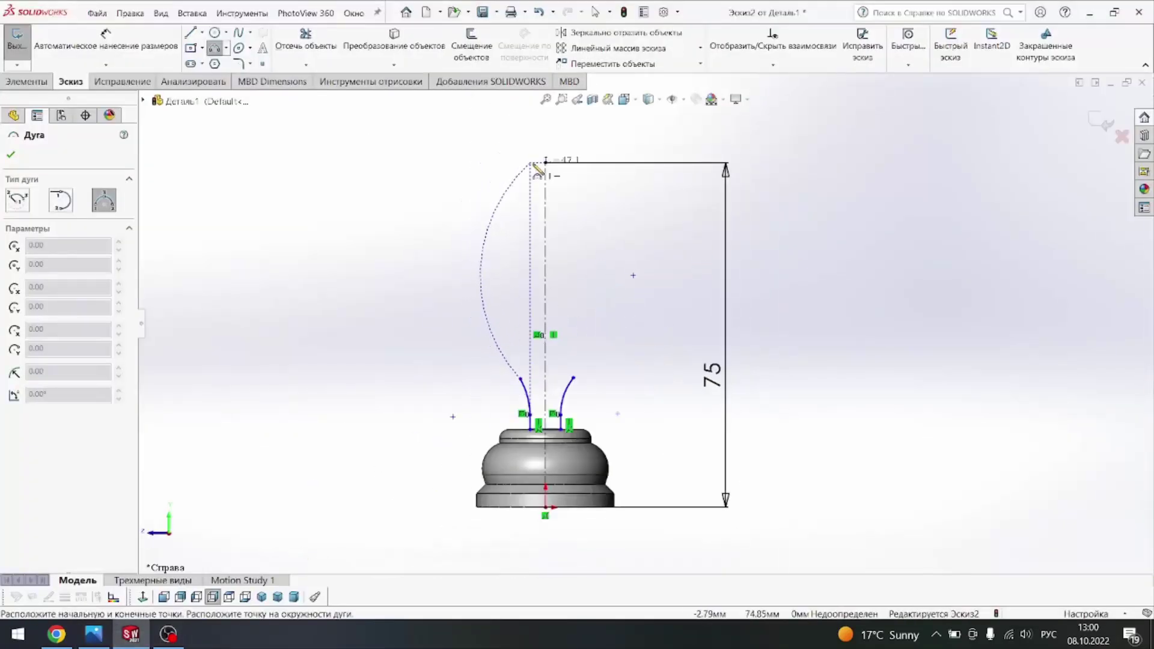
click(510, 232)
key(Escape)
scroll(556, 273, up, 3)
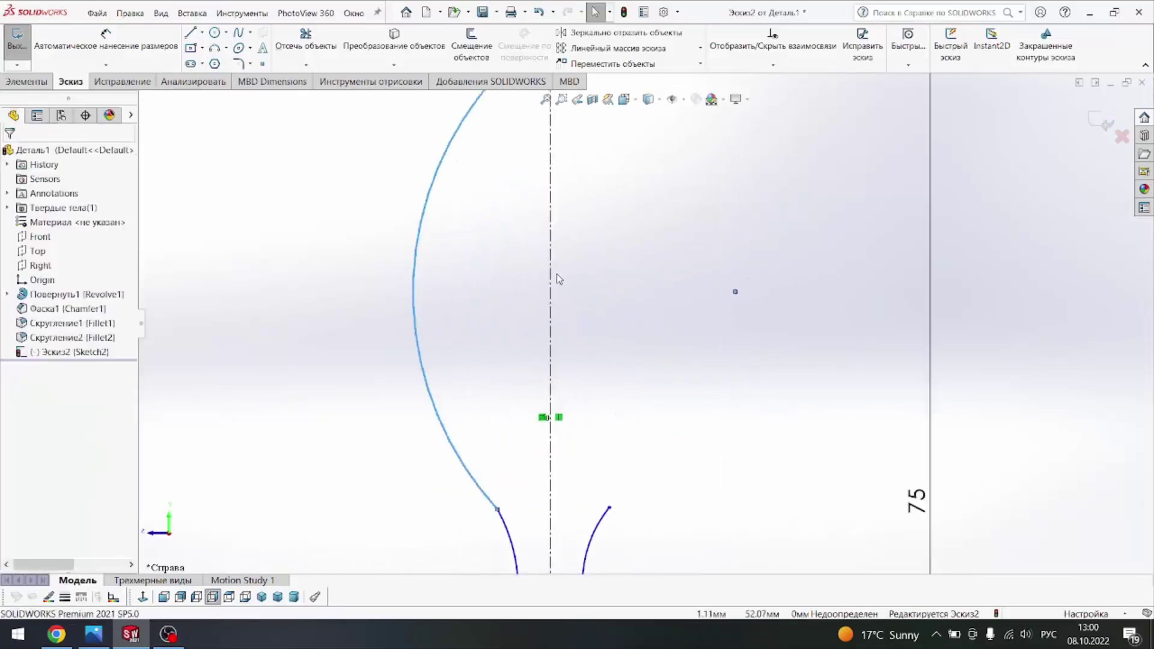
click(604, 249)
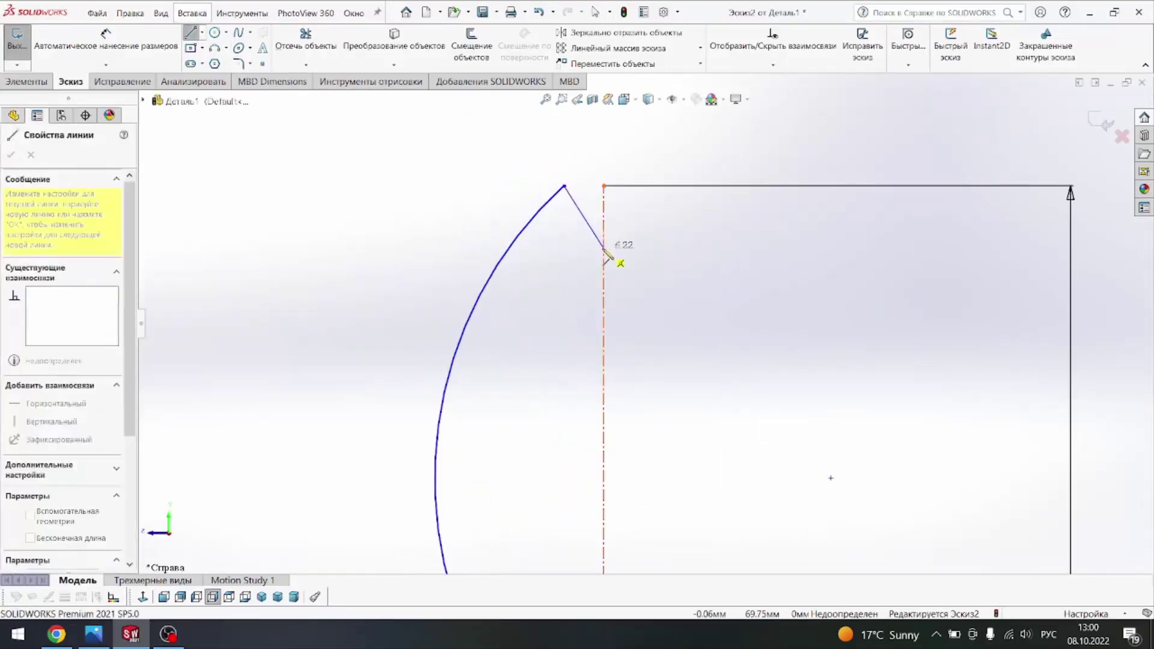
key(Escape)
key(f)
Step: Draw the line chain slanting right from the centreline down to the ear notch
click(93, 634)
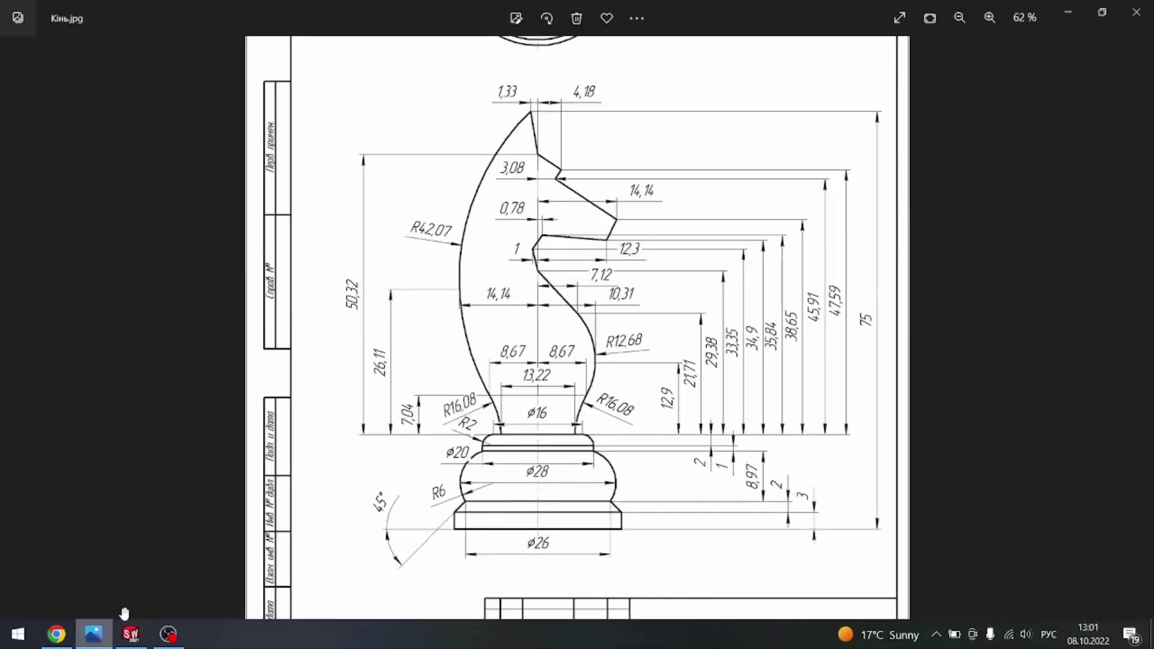
click(130, 634)
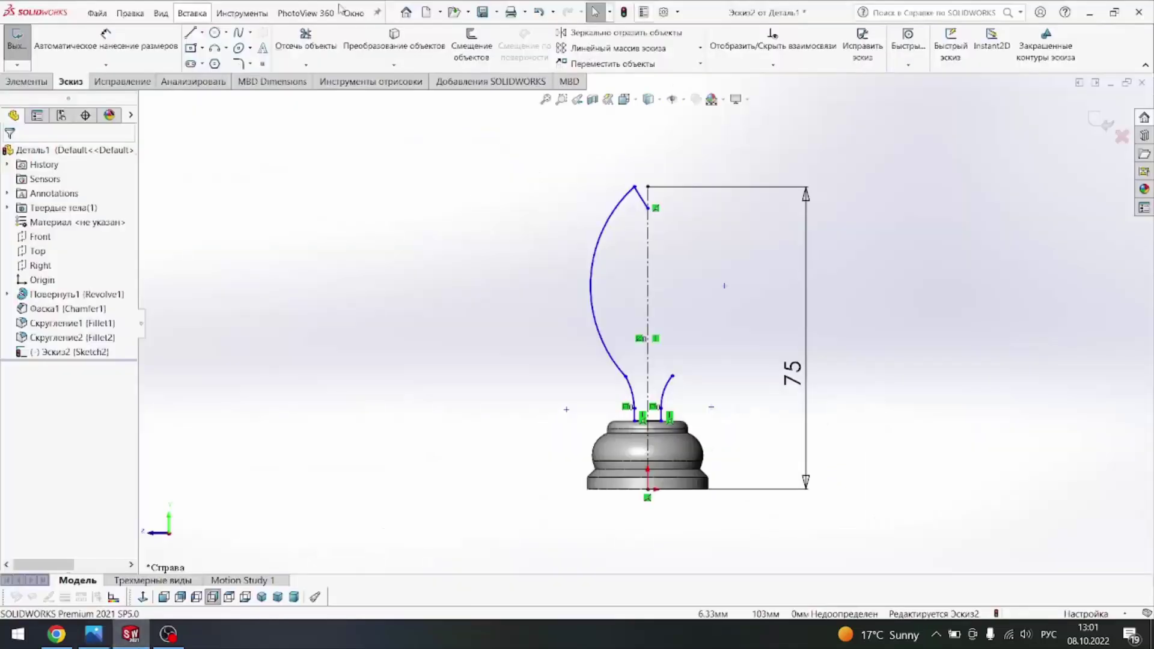
click(190, 32)
scroll(631, 198, down, 5)
click(503, 131)
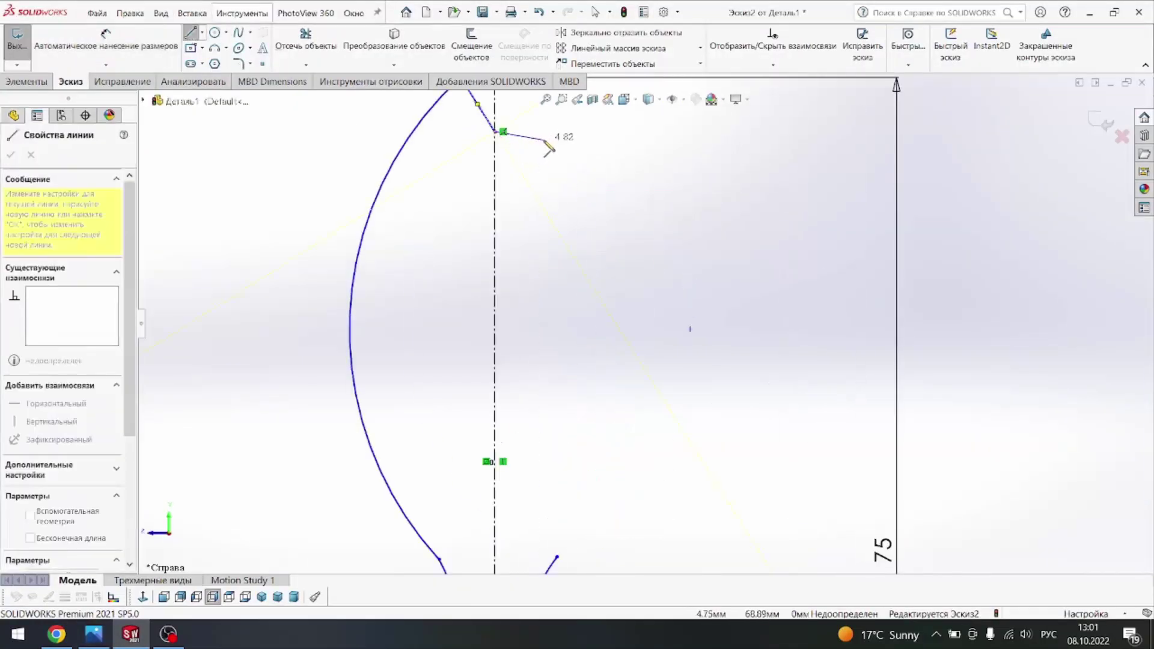
click(548, 144)
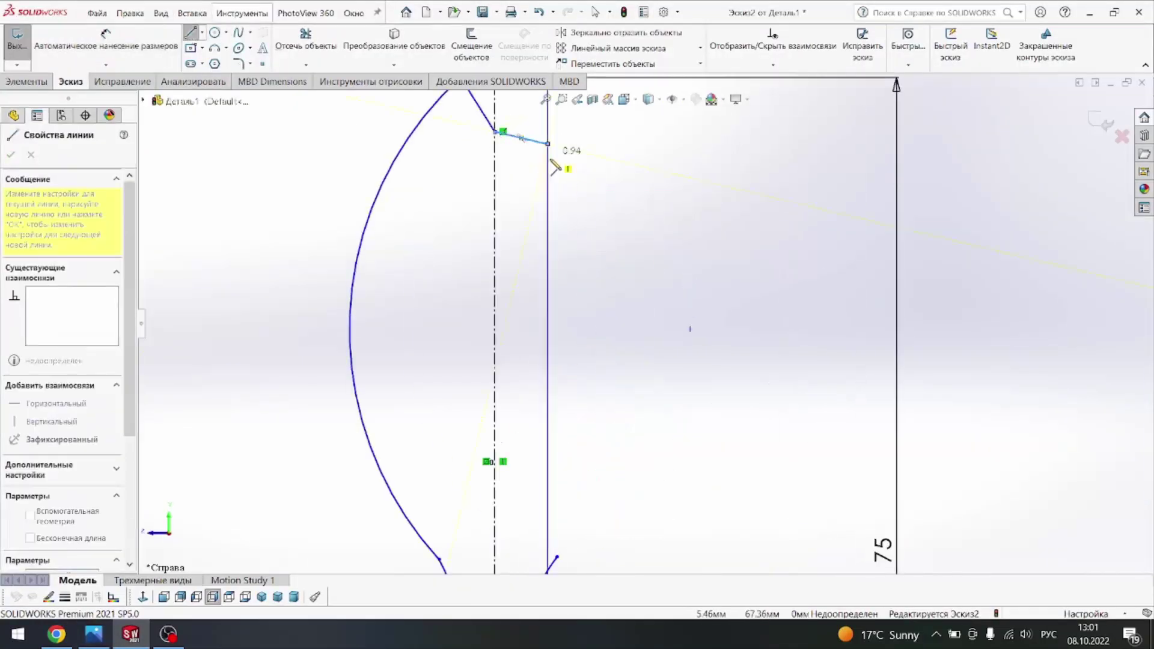
double_click(608, 217)
Step: Add the mane's lower edge and a short slanted line, extending its lower end down
click(93, 634)
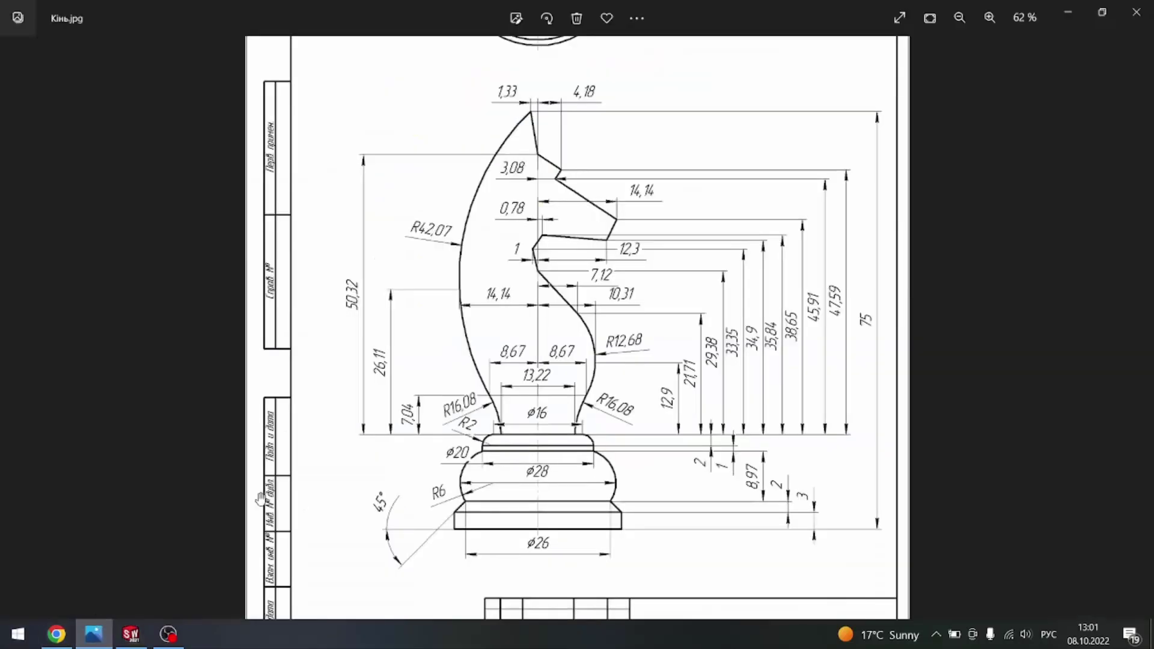
click(131, 634)
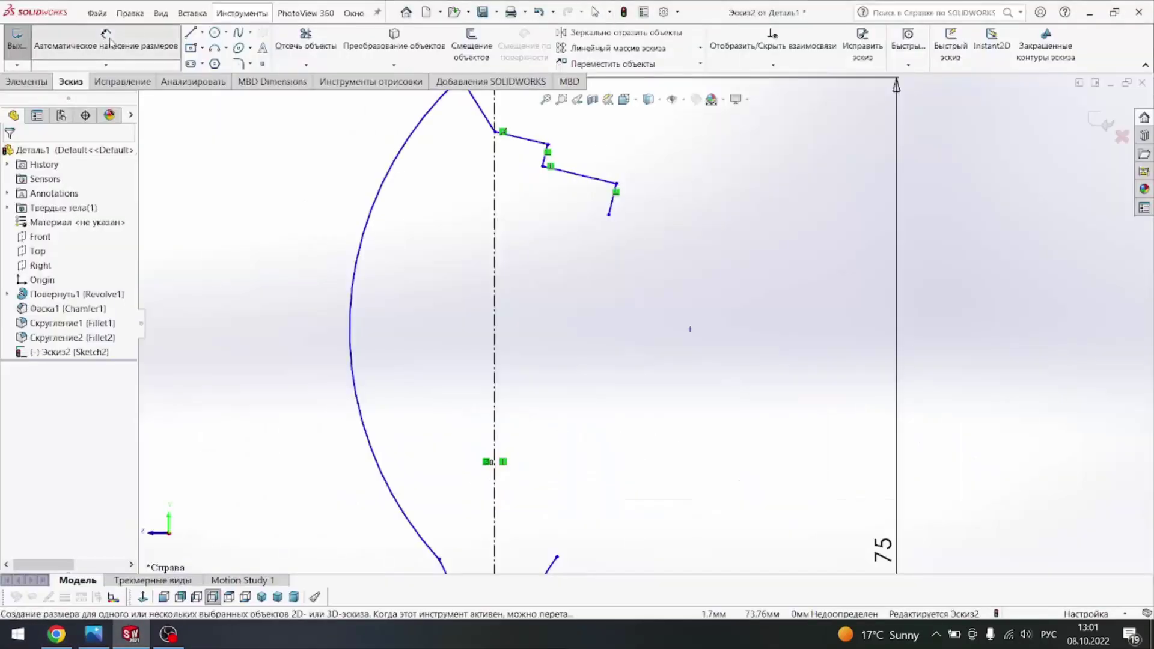
click(190, 31)
click(609, 214)
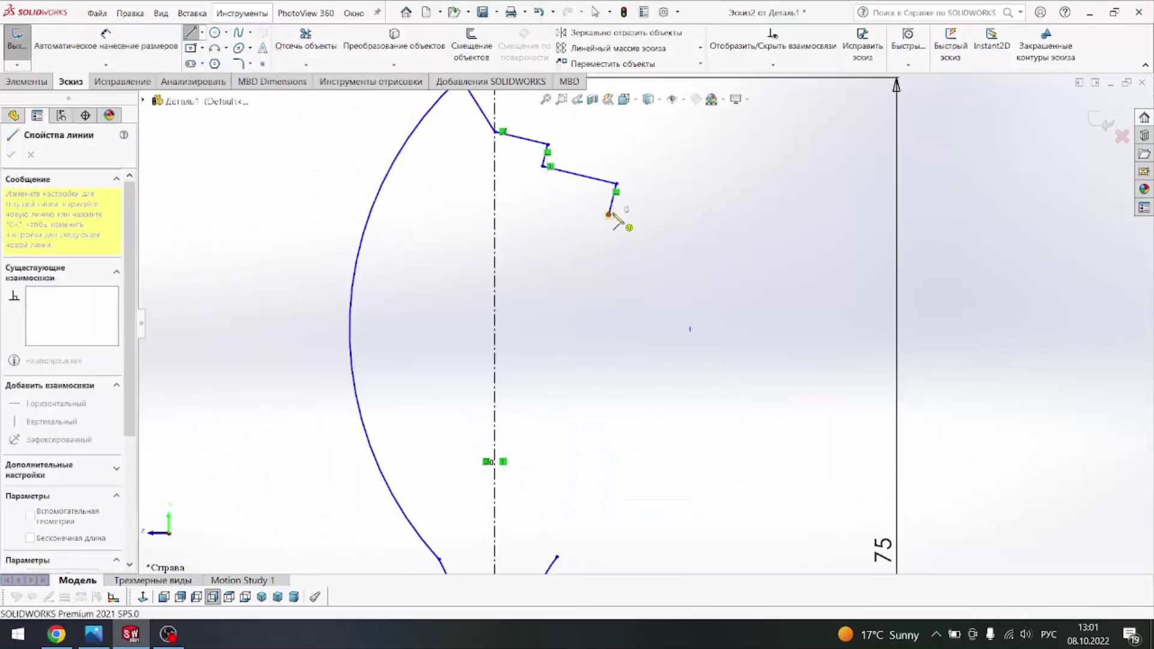
click(543, 199)
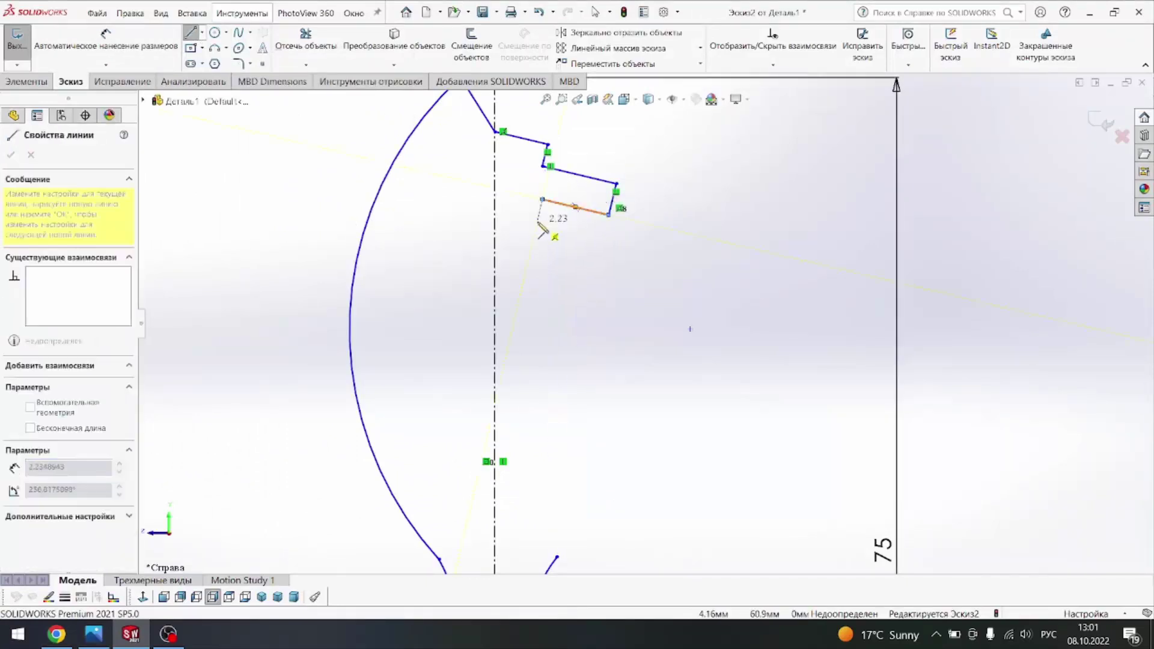
click(529, 221)
key(Escape)
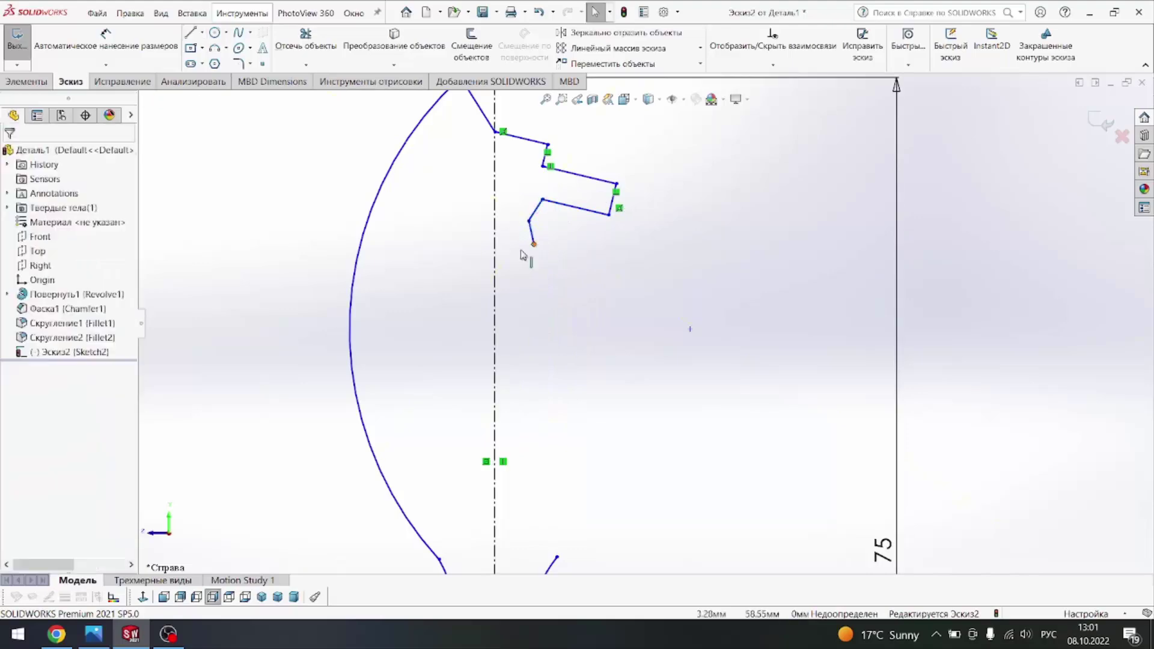
click(96, 574)
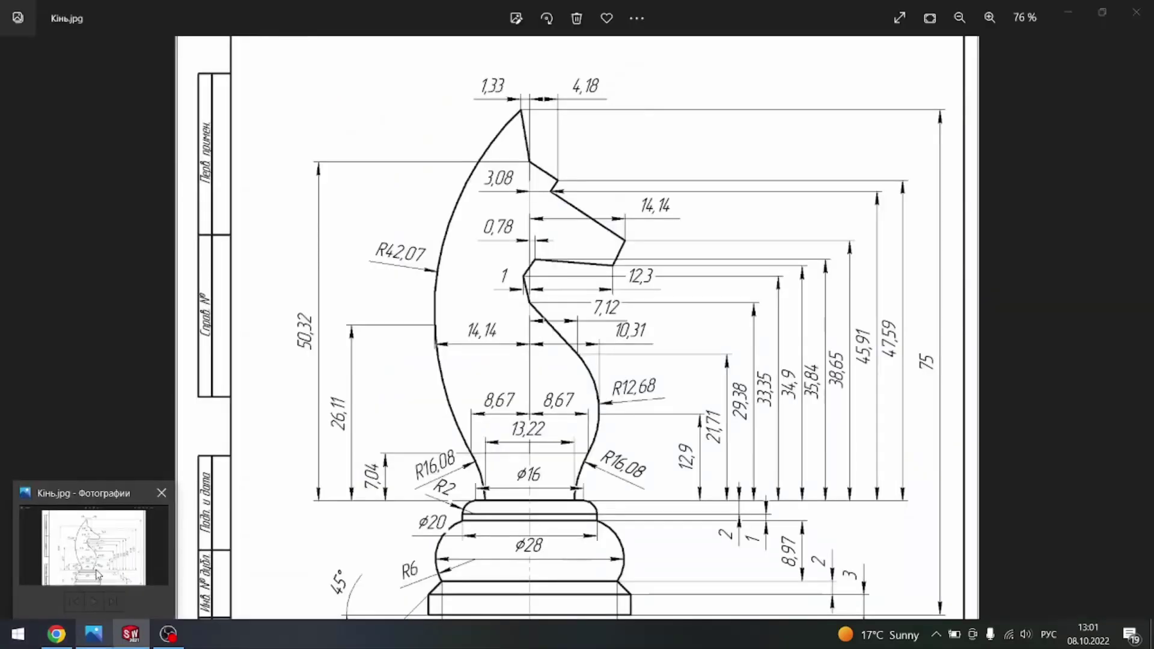
click(97, 574)
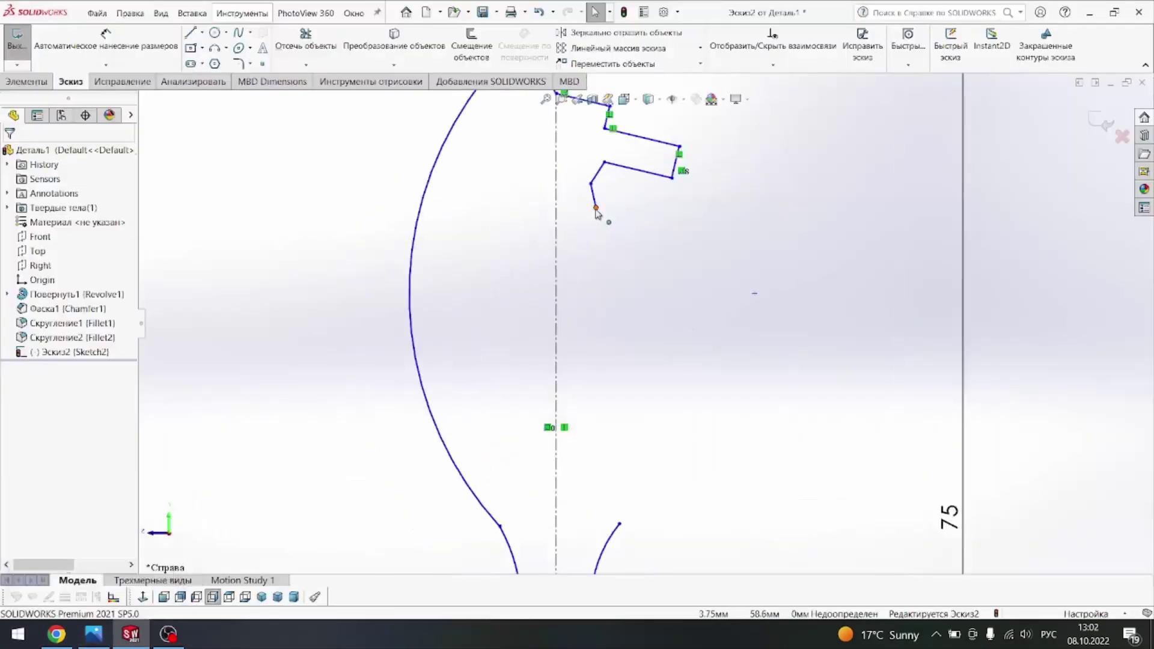
drag(596, 208, 604, 228)
Step: Draw a three-point arc from the right neck end up the right side
click(752, 291)
key(a)
click(620, 523)
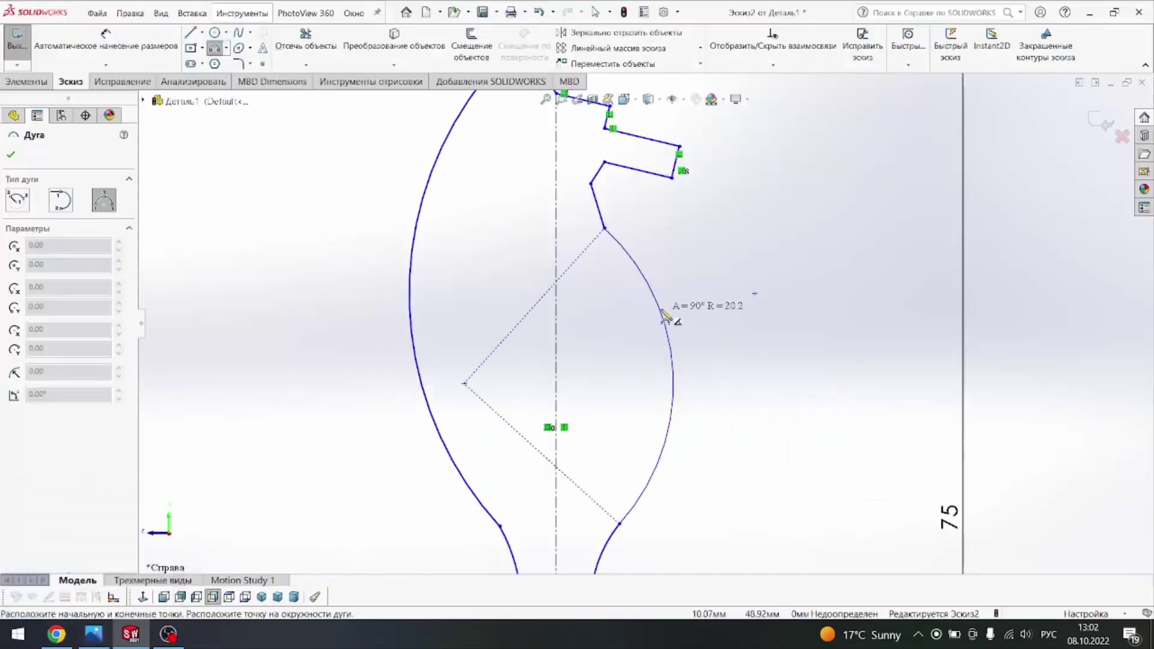
click(664, 315)
key(Escape)
scroll(639, 407, down, 3)
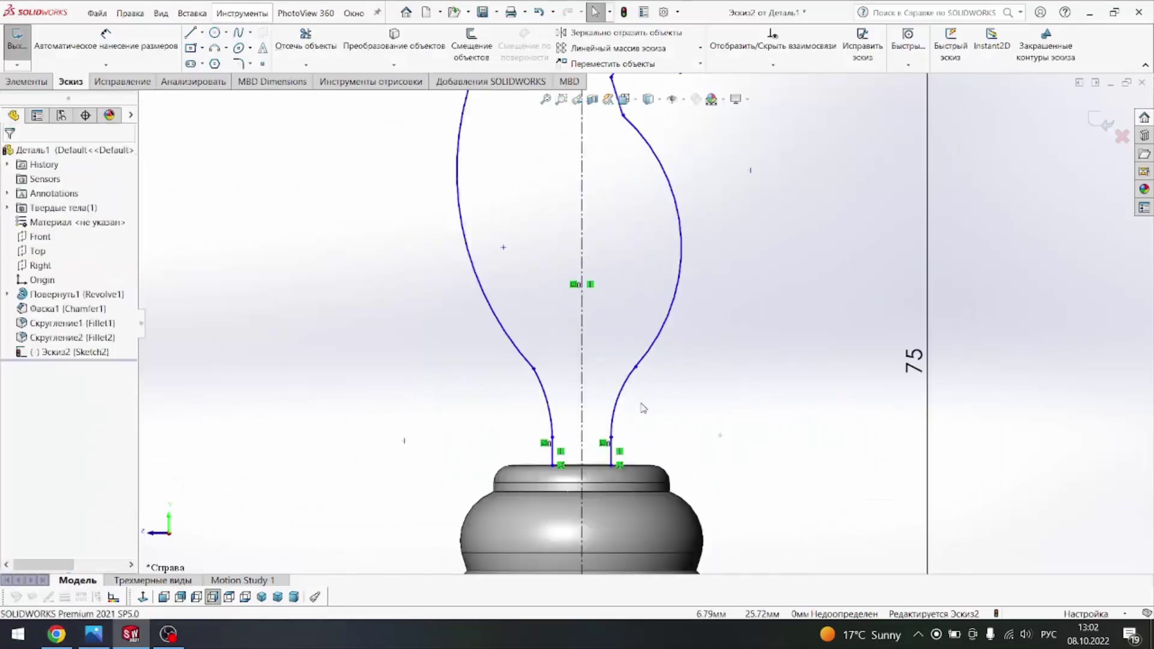
scroll(639, 407, down, 3)
Step: Delete the misplaced right arc and draw the front lines down to the throat
click(94, 634)
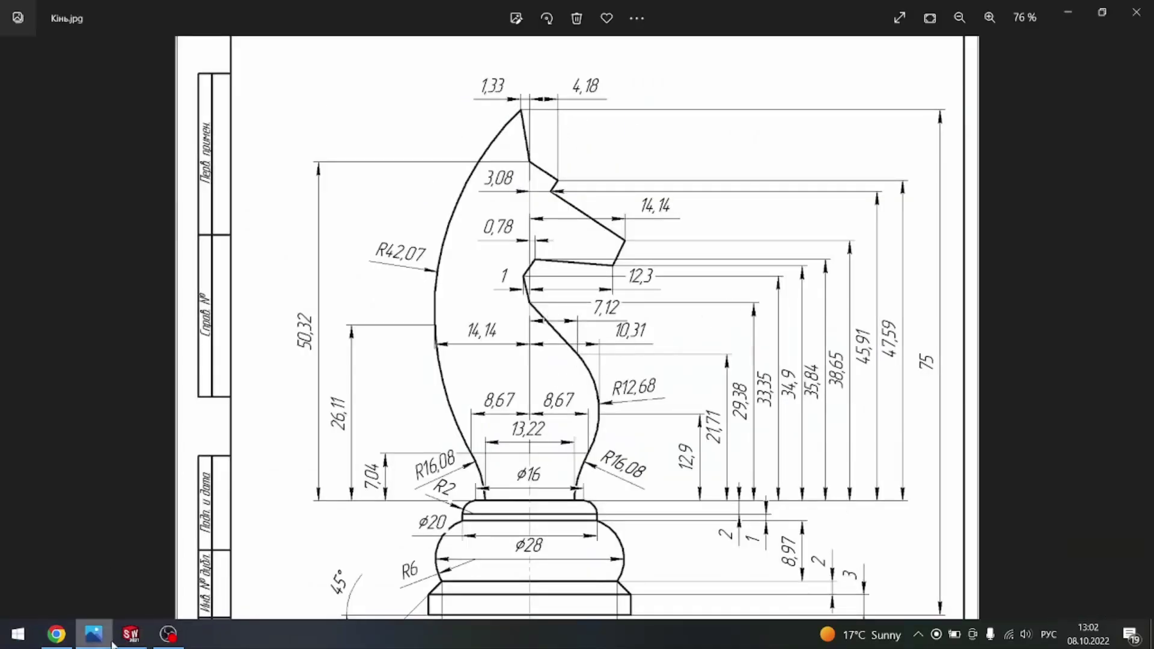
click(131, 634)
click(613, 253)
key(Delete)
key(l)
click(539, 157)
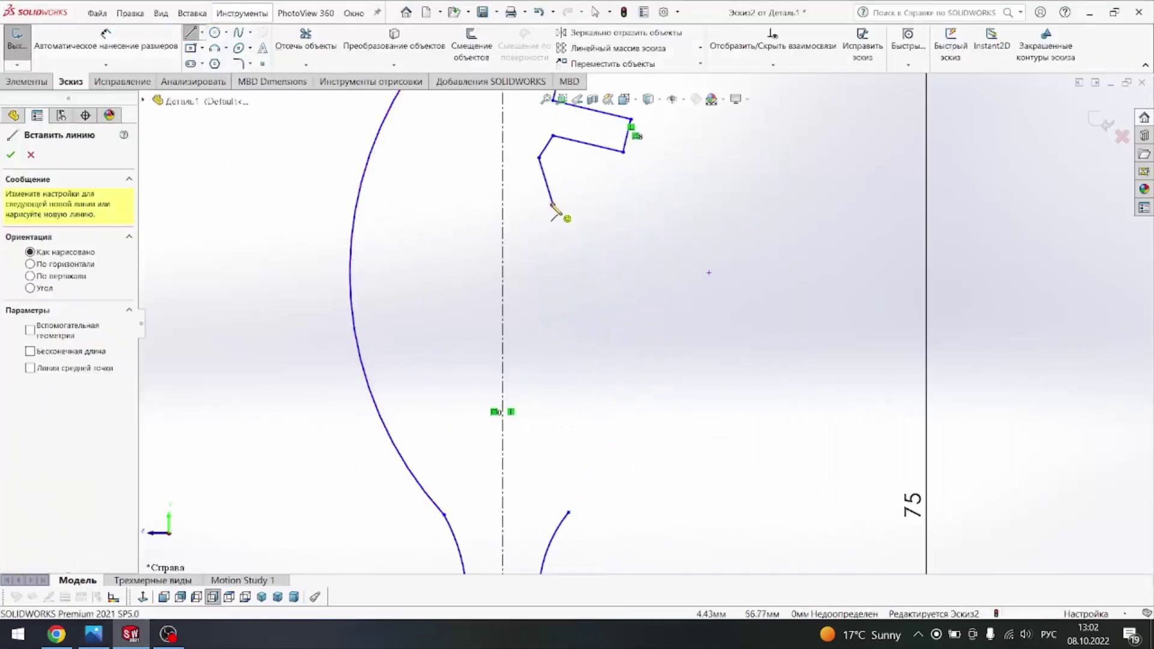
click(553, 205)
click(599, 278)
Step: Draw the S-curve three-point arc from the throat down to the right neck end
click(214, 48)
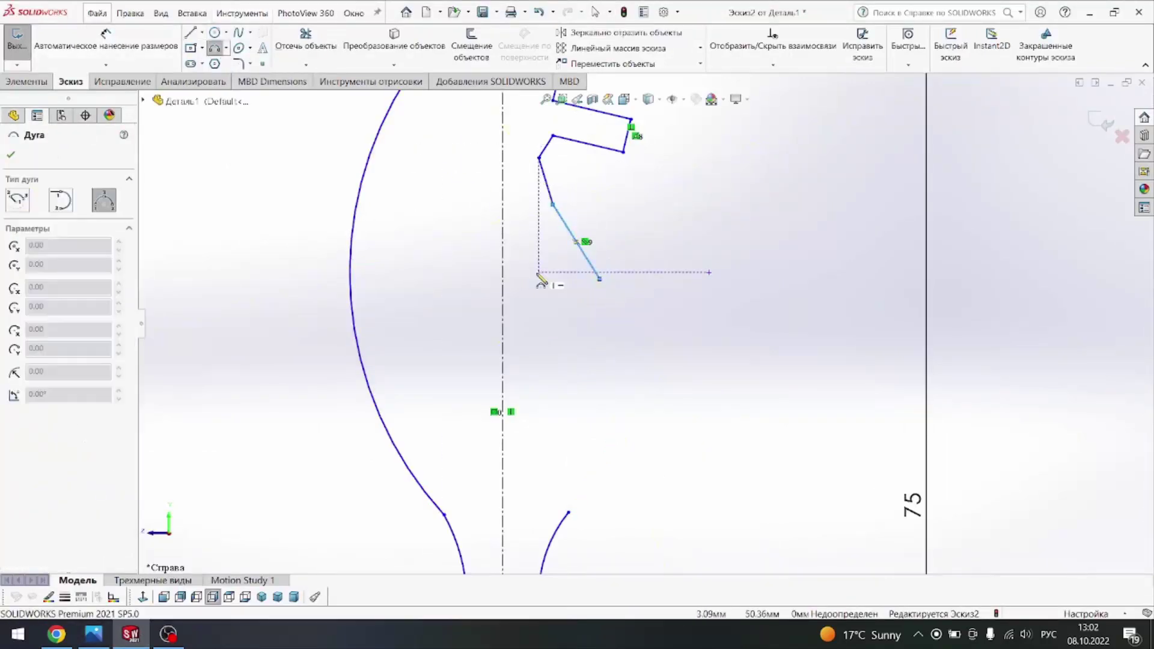
click(600, 278)
click(568, 512)
click(633, 421)
key(Escape)
Step: Compare the finished knight outline against the Кінь.jpg reference drawing
scroll(622, 559, up, 3)
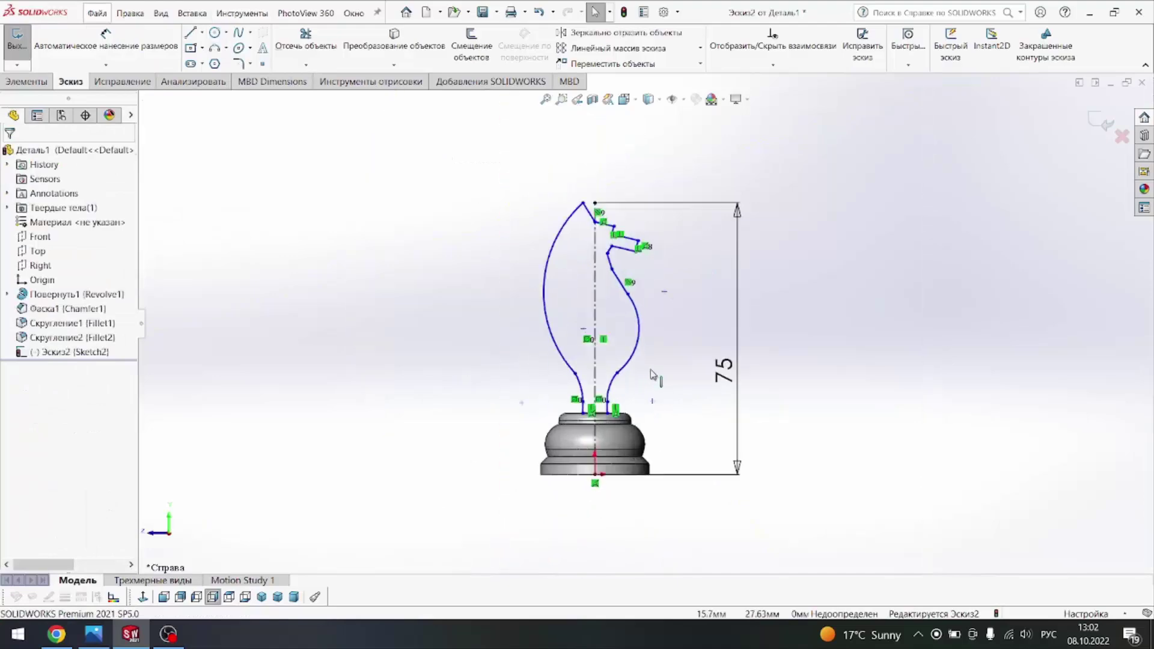
scroll(622, 559, down, 2)
scroll(622, 559, up, 1)
scroll(623, 559, up, 2)
click(93, 635)
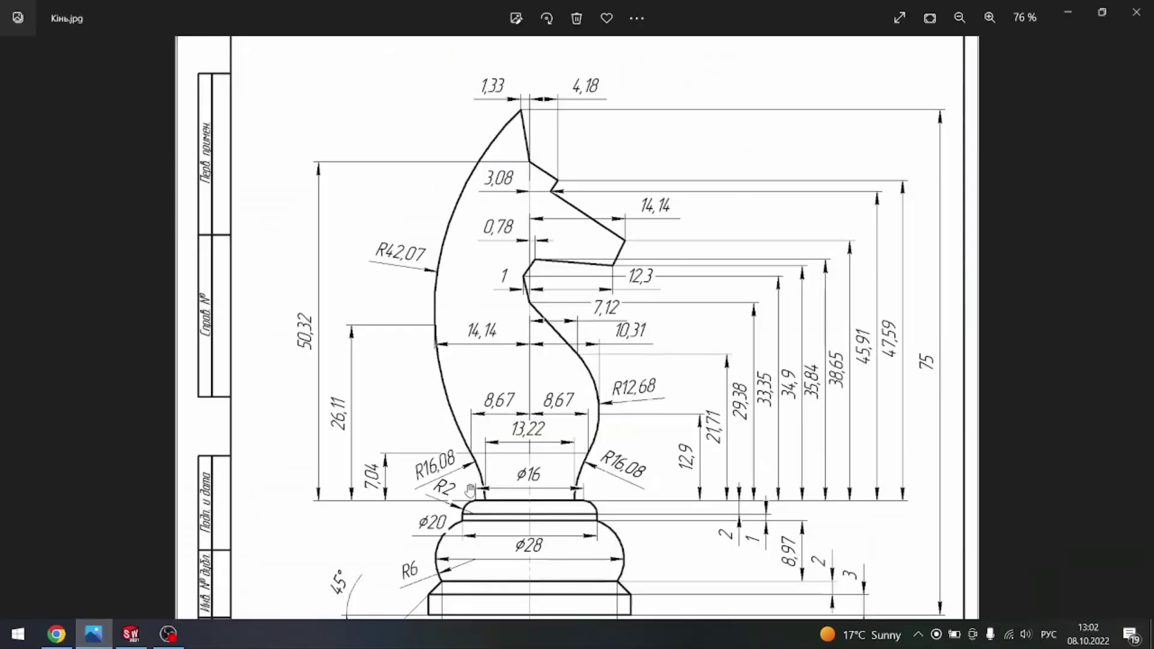
scroll(499, 421, up, 2)
click(131, 634)
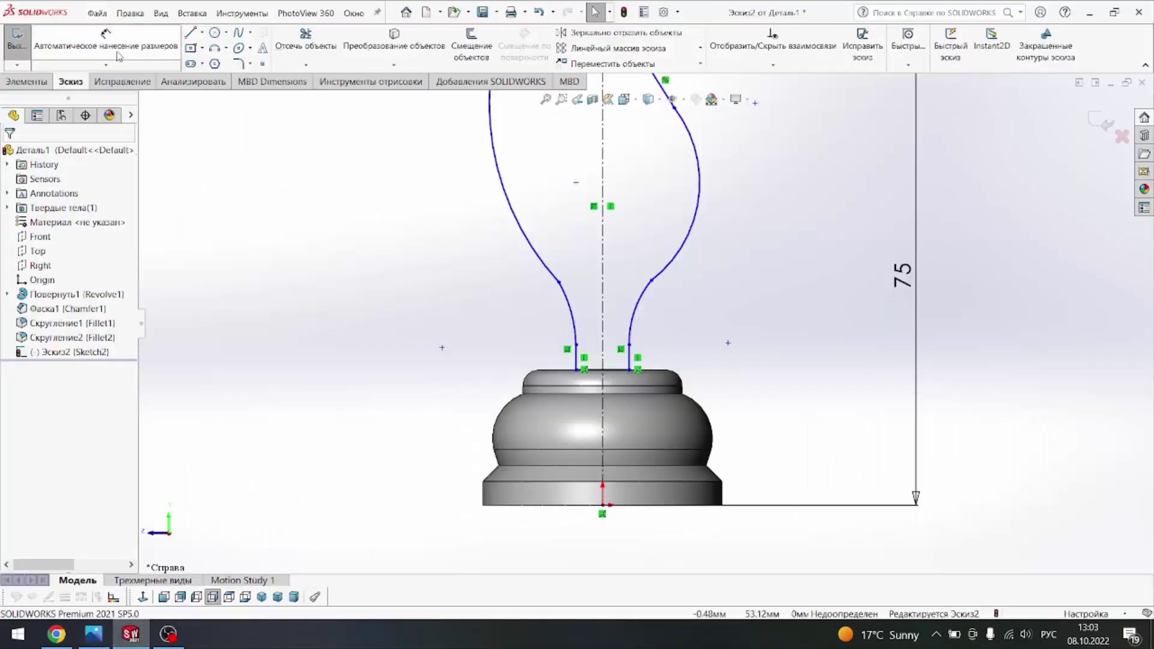
scroll(633, 385, down, 3)
Step: Dimension the neck width between its left and right edges as 13,22
click(482, 279)
click(595, 280)
click(540, 193)
text(13.22)
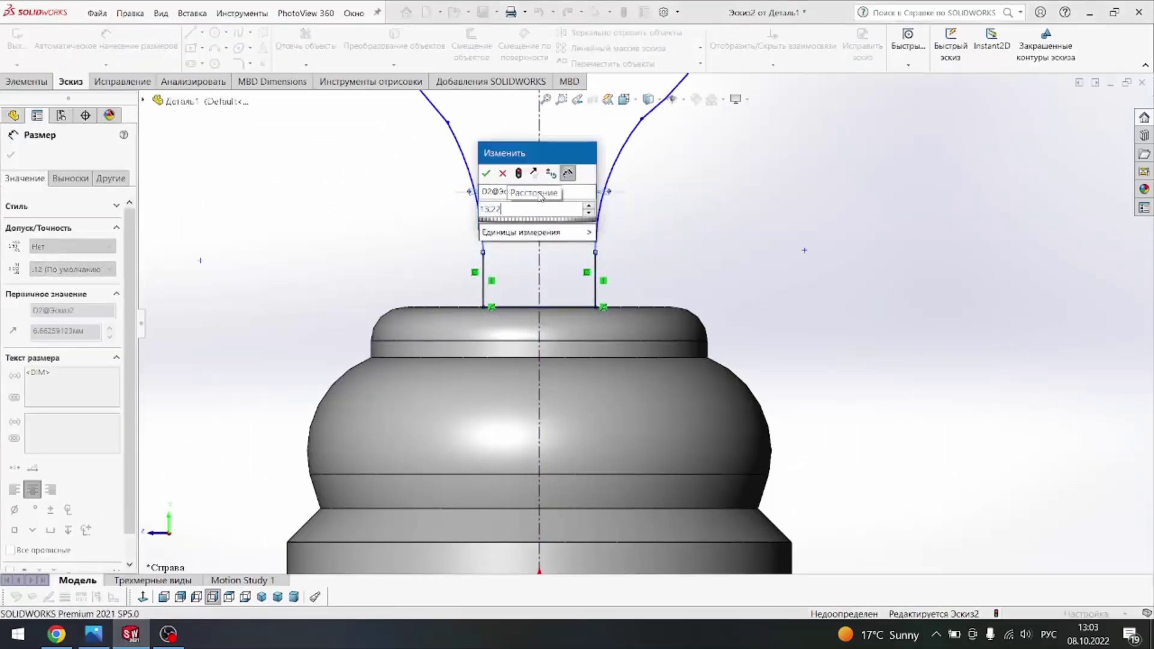
key(Return)
scroll(540, 193, up, 2)
scroll(682, 219, up, 2)
scroll(781, 370, down, 1)
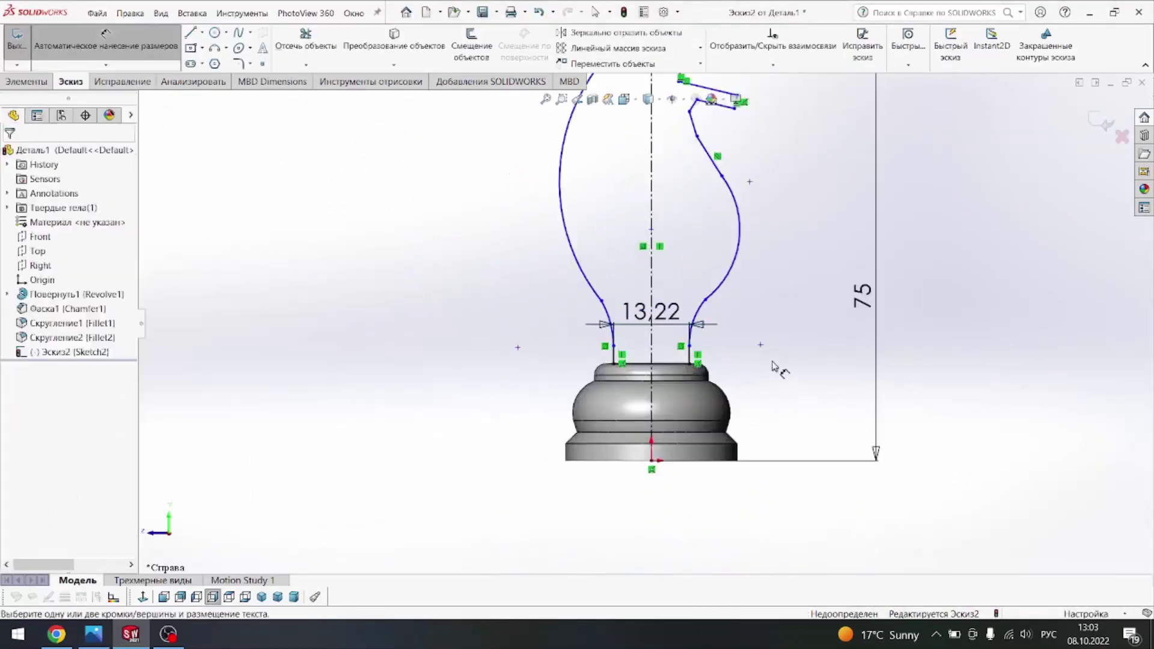
click(96, 636)
scroll(497, 471, up, 1)
scroll(482, 540, up, 1)
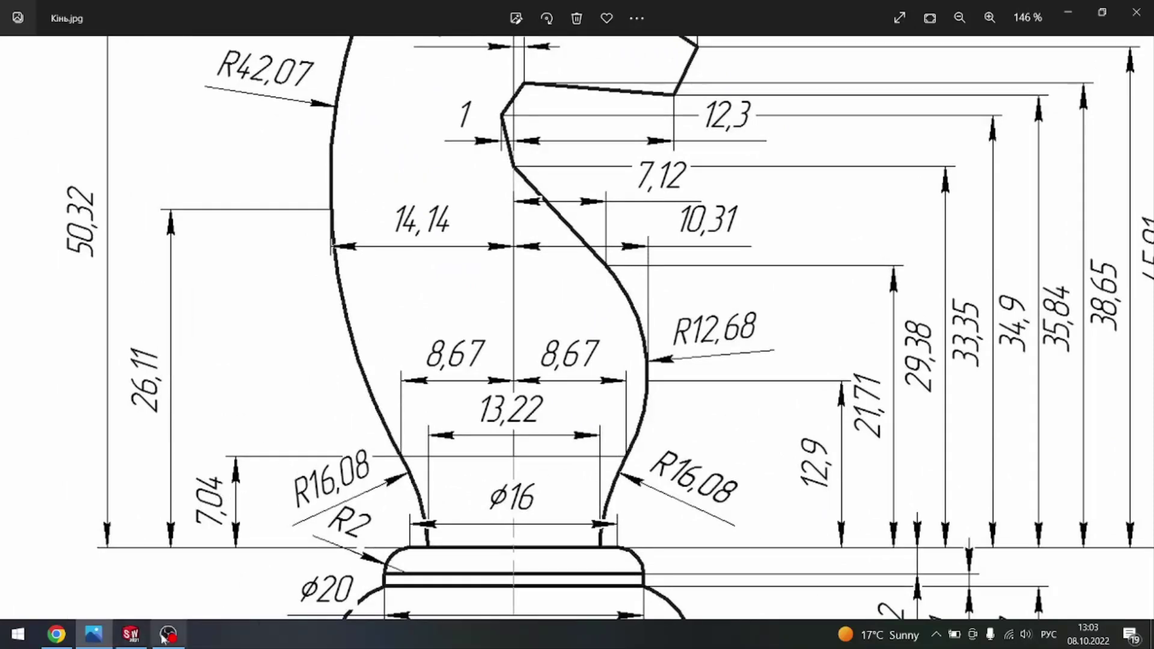
click(131, 634)
Step: Add a 7,04 height dimension and make the two curve endpoints level
scroll(661, 289, up, 2)
click(608, 468)
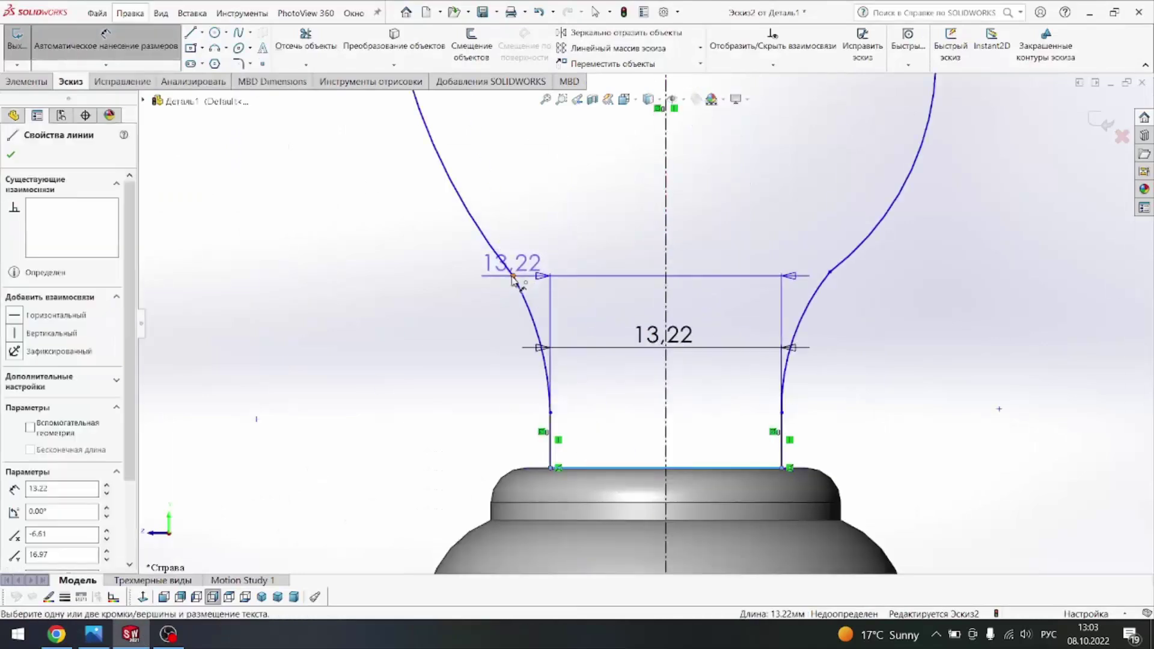
click(512, 276)
click(350, 368)
key(Return)
key(Escape)
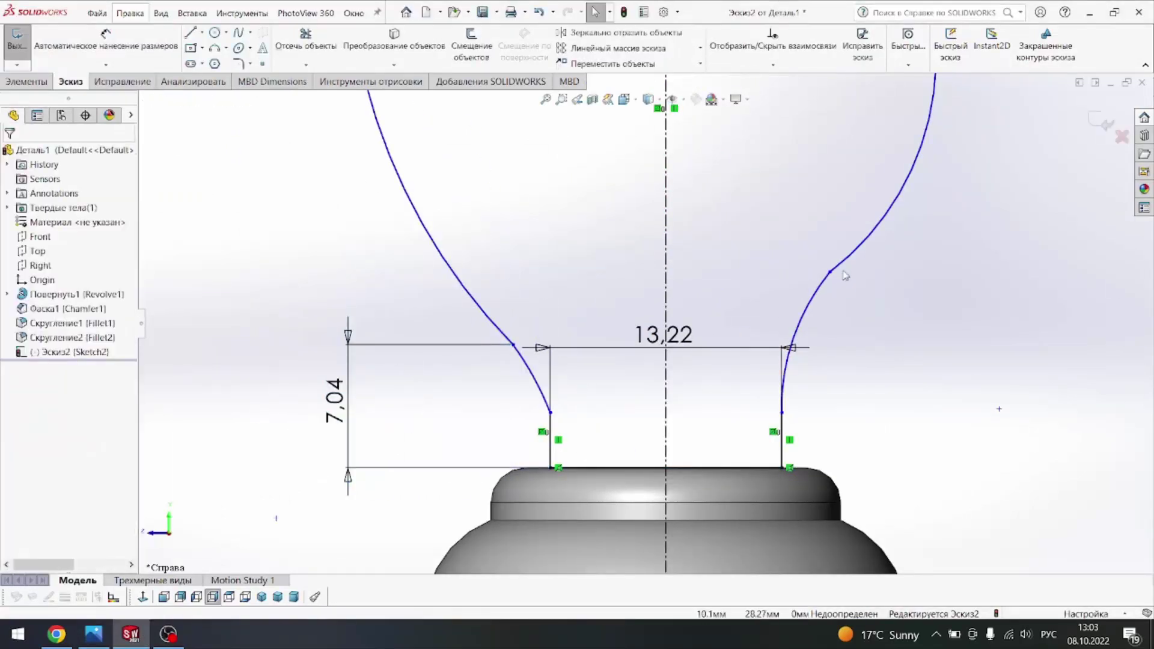
click(512, 345)
ctrl+click(831, 272)
click(54, 436)
click(924, 387)
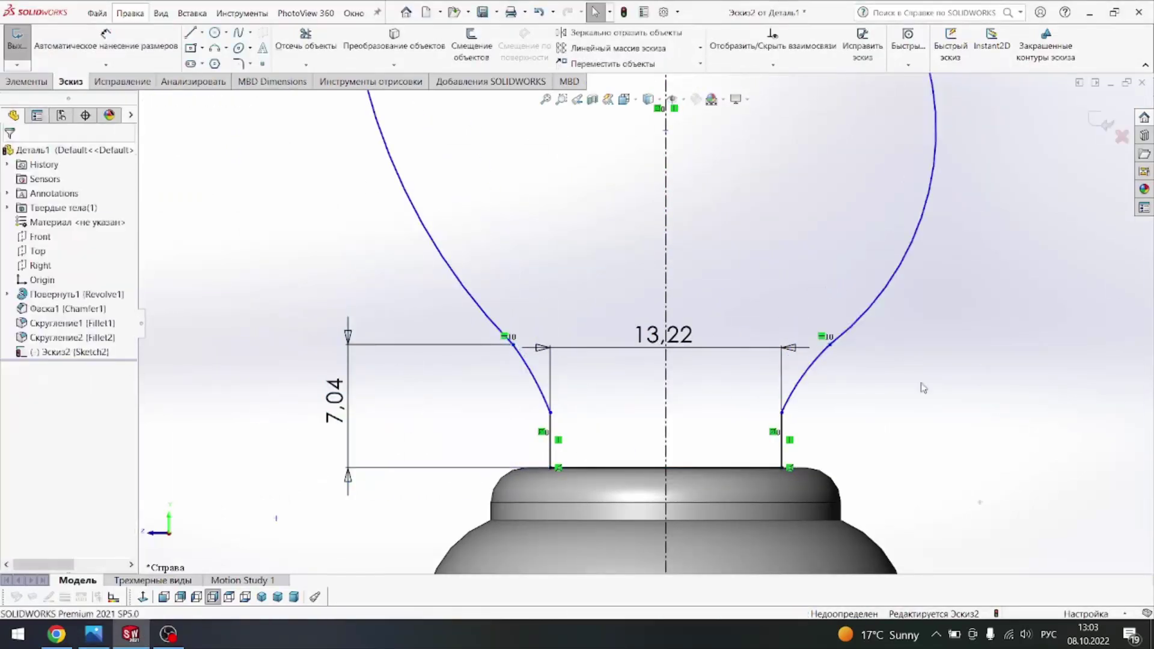
Step: Give both the left and right neck arcs a radius of R16.08
click(127, 38)
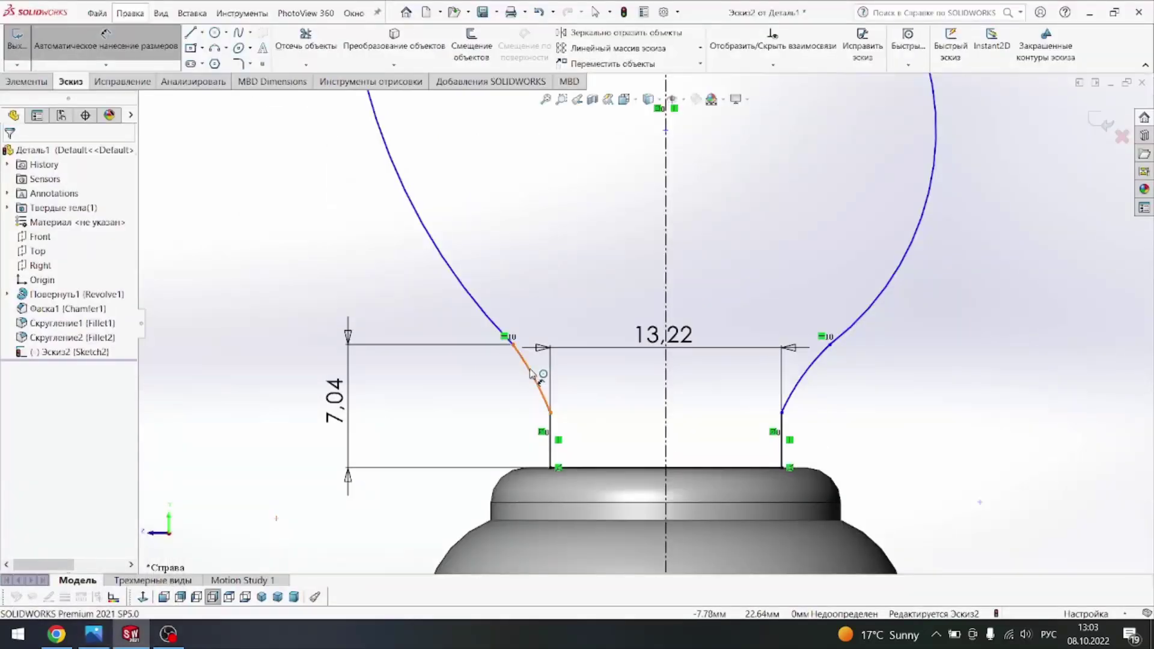
click(534, 378)
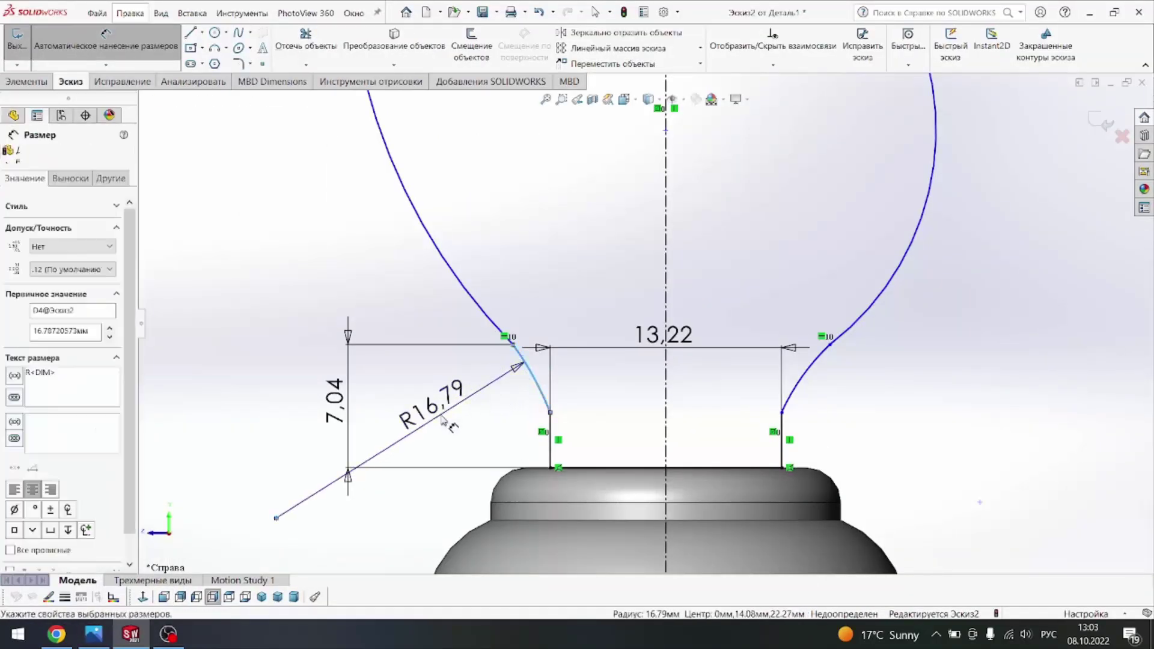
click(444, 421)
text(16.08)
key(Return)
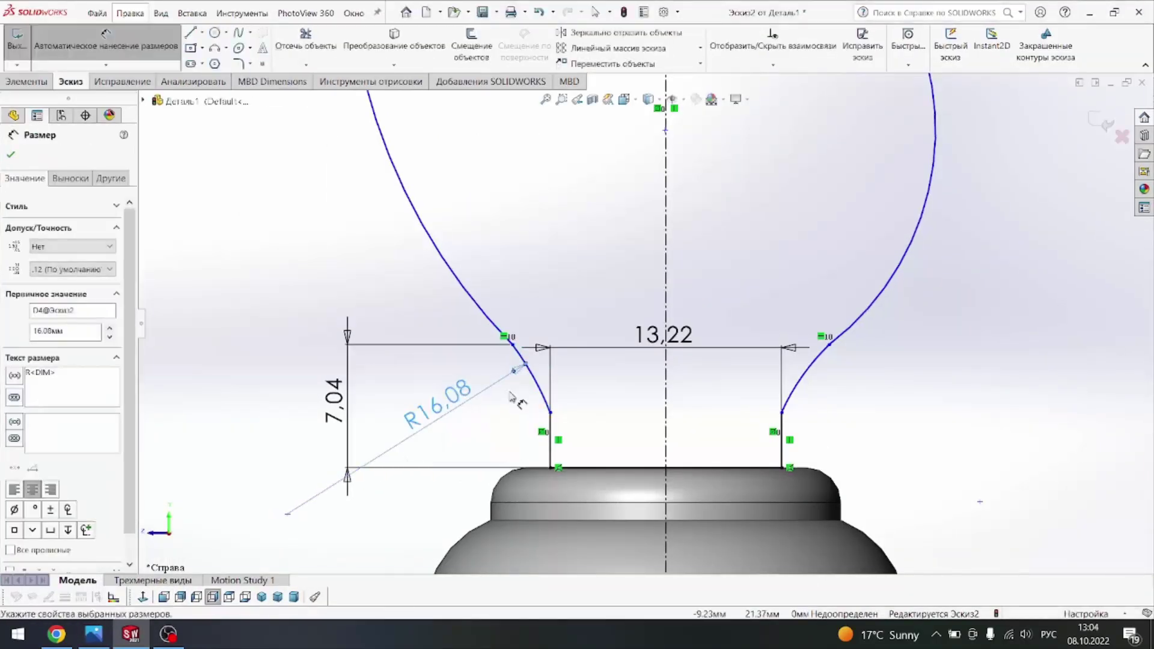
click(808, 375)
click(866, 421)
key(Return)
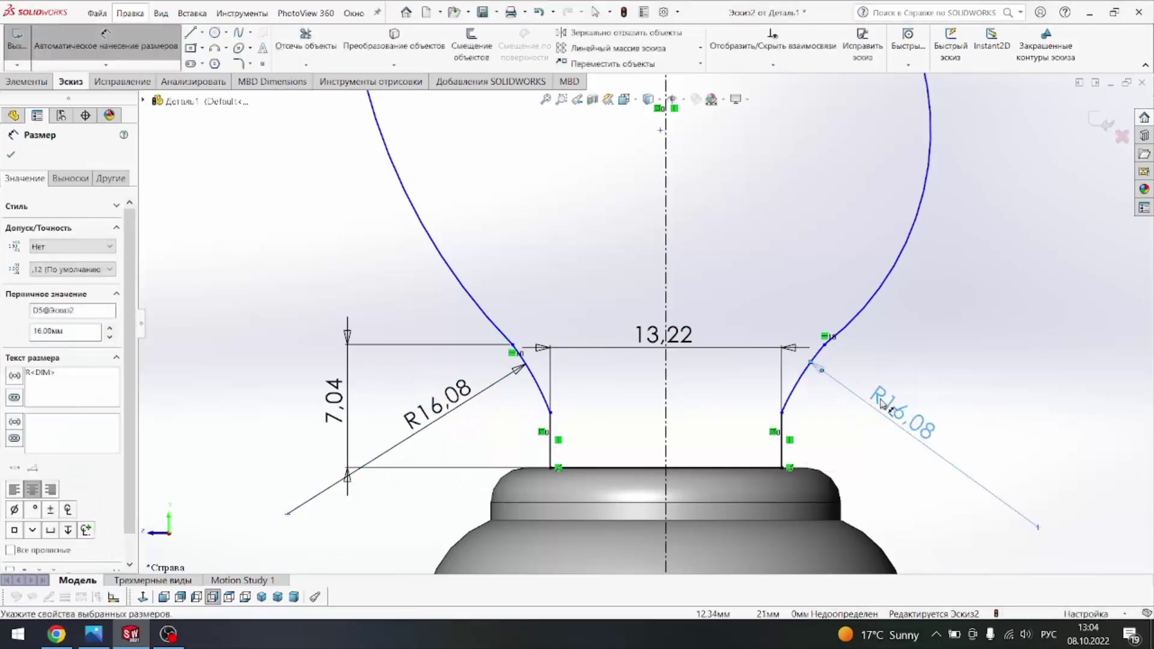
key(Escape)
Step: Dimension each neck end to the centreline as 8.67
key(alt+Tab)
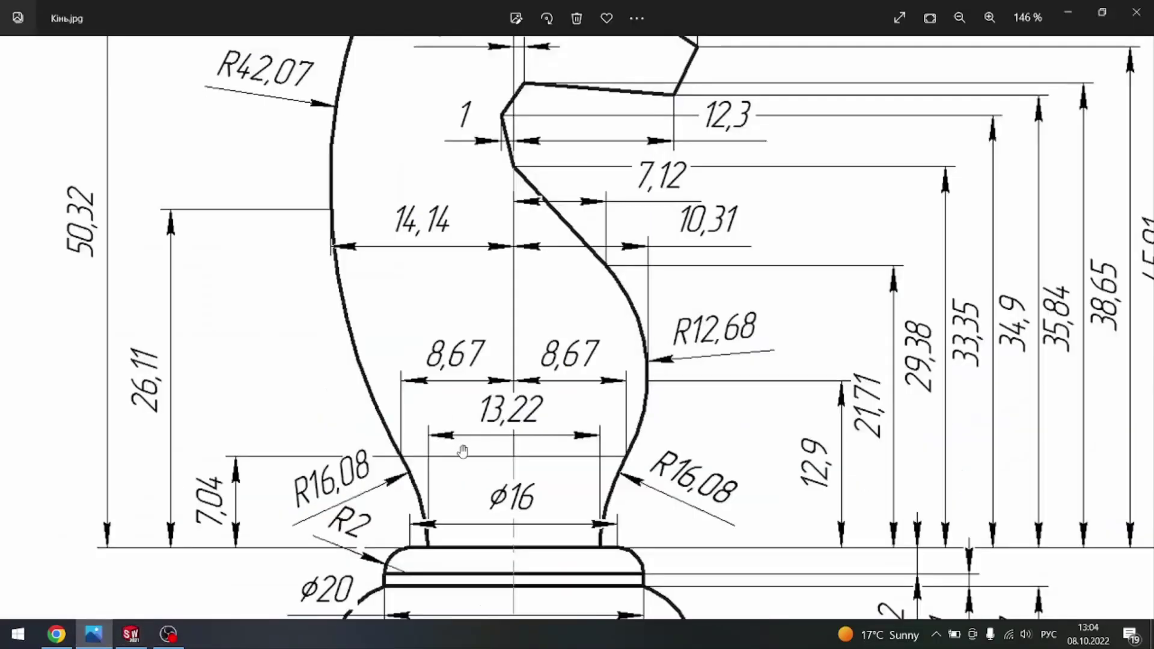
key(alt+Tab)
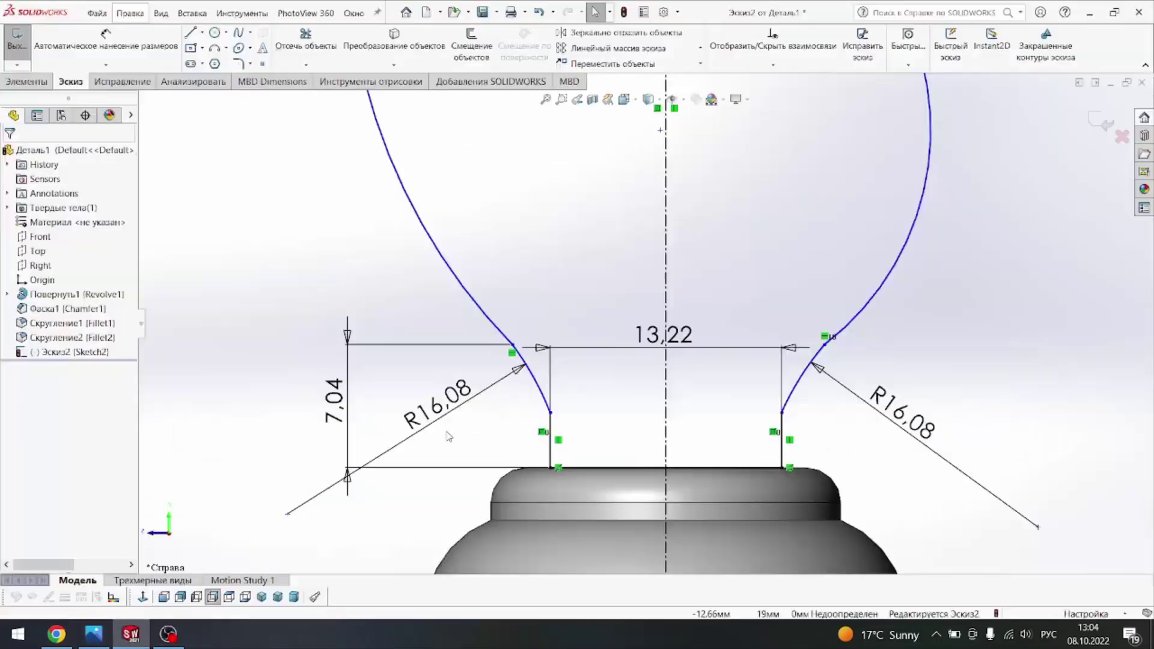
click(512, 342)
click(665, 360)
click(578, 285)
text(8.67)
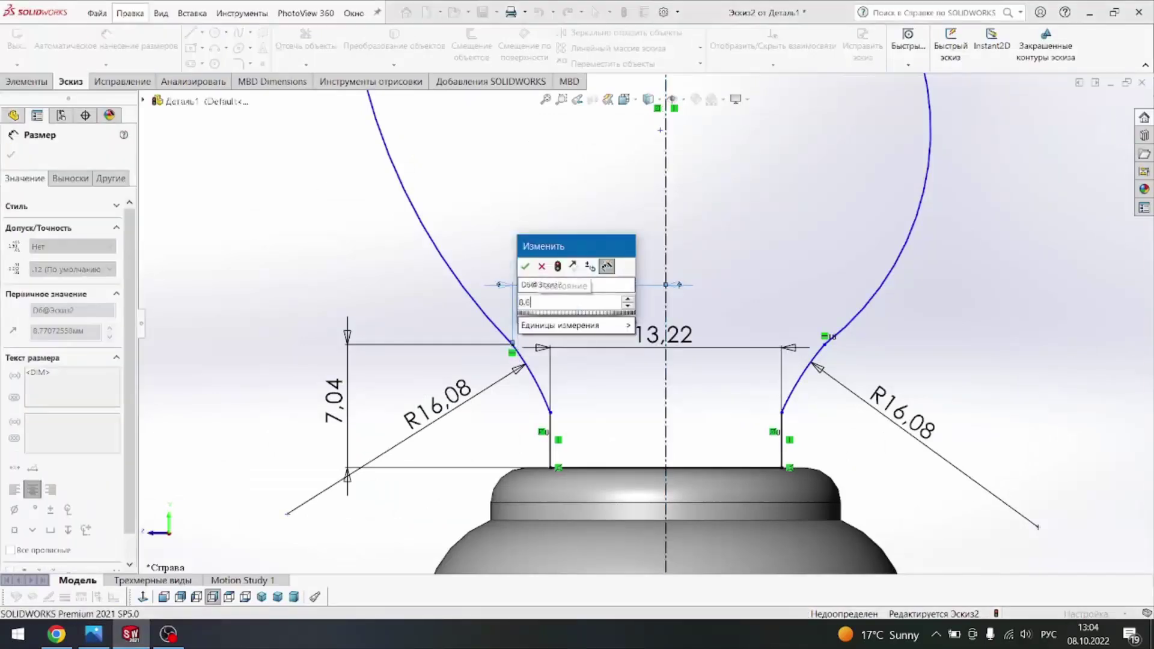
key(Return)
click(824, 336)
click(665, 258)
click(731, 265)
text(8.67)
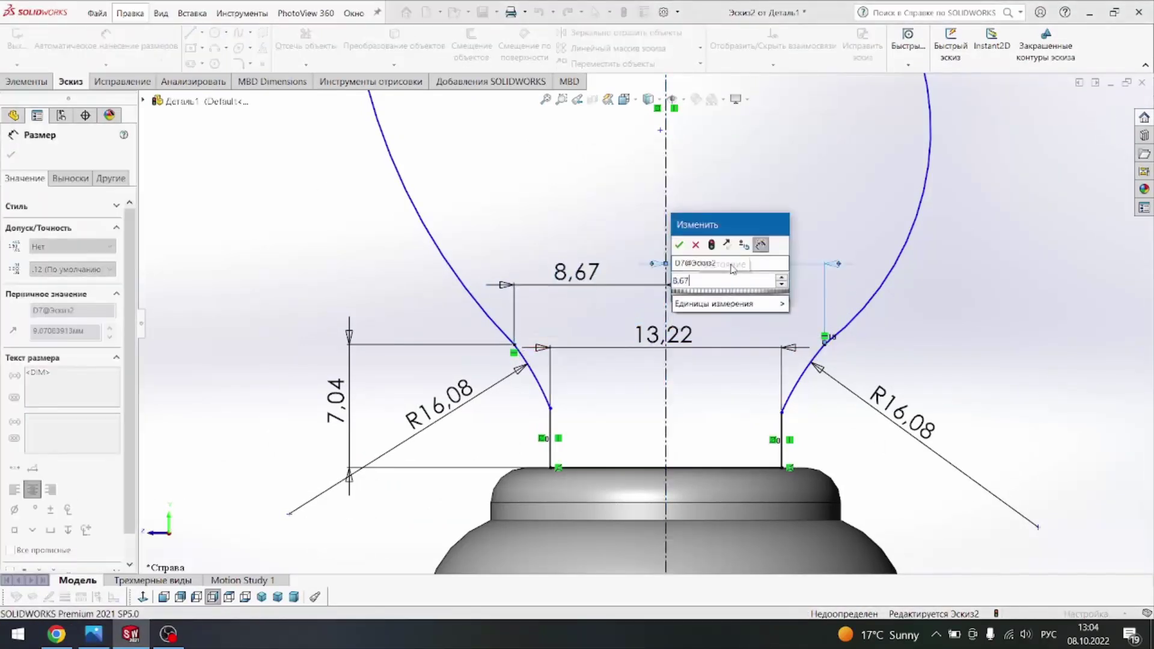
key(Return)
Step: Move the 13,22 dimension down near the base and check the reference drawing
drag(679, 337, 676, 423)
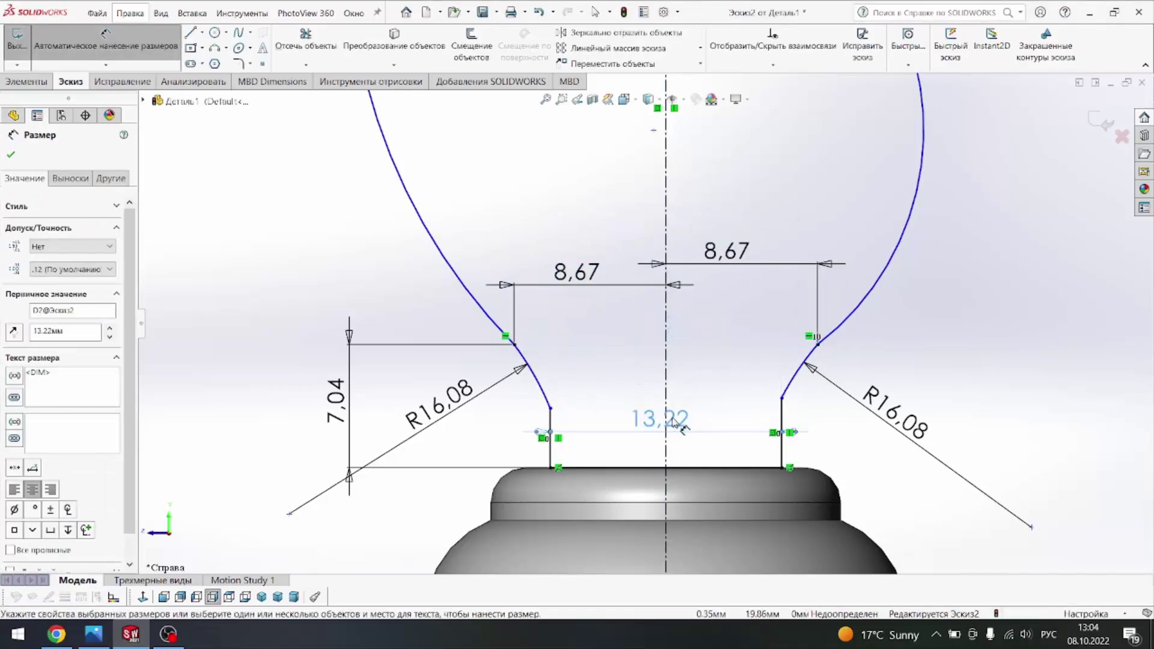
click(96, 634)
scroll(457, 490, down, 1)
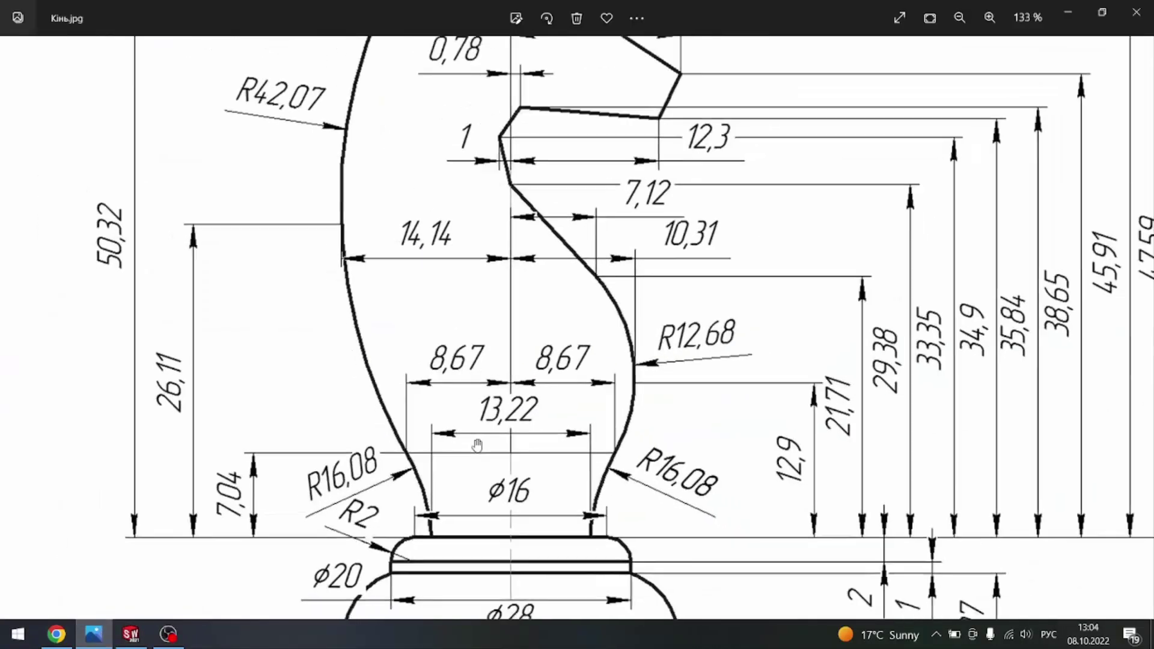
scroll(421, 390, down, 2)
scroll(394, 305, down, 1)
scroll(394, 306, down, 1)
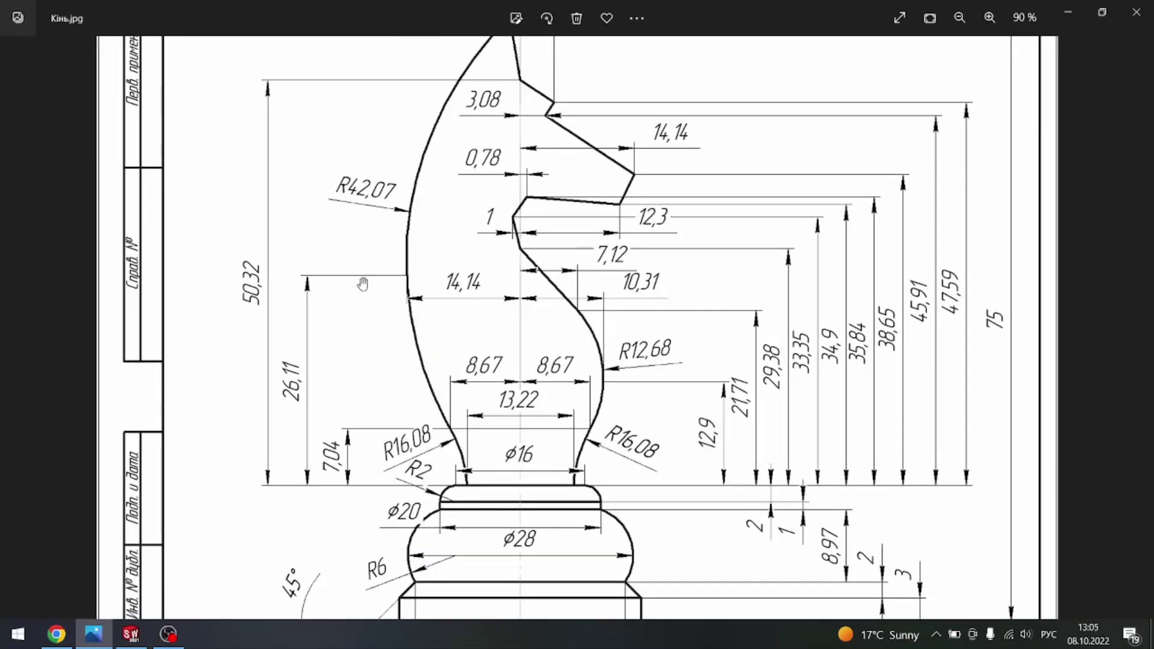
click(130, 634)
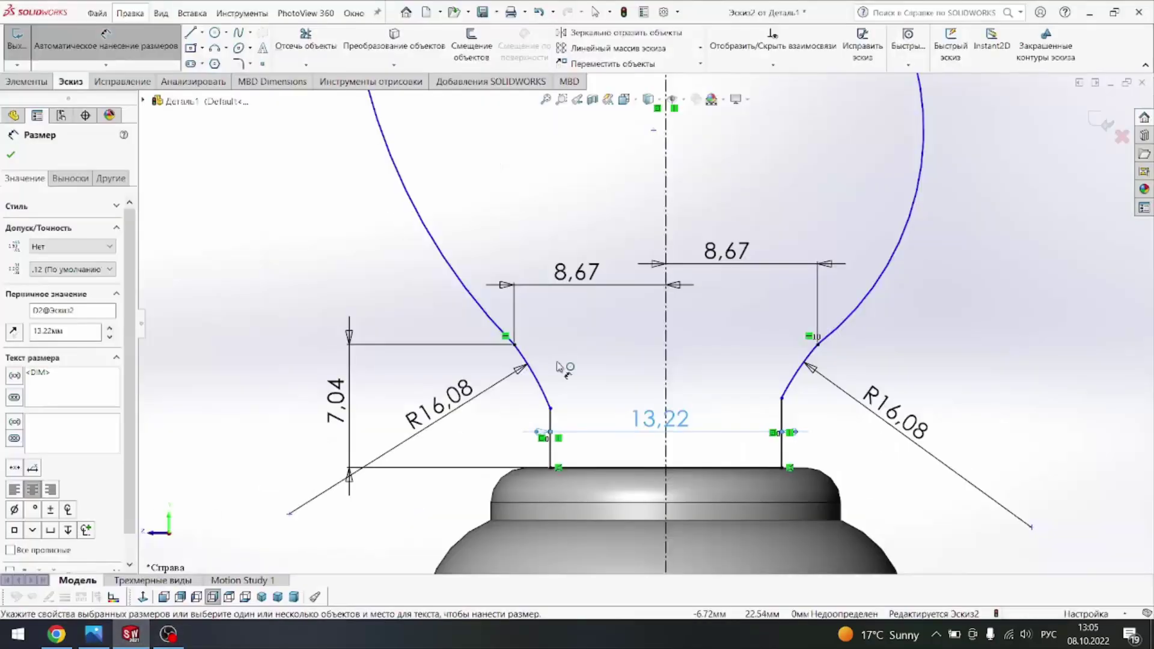
scroll(691, 457, up, 5)
click(586, 235)
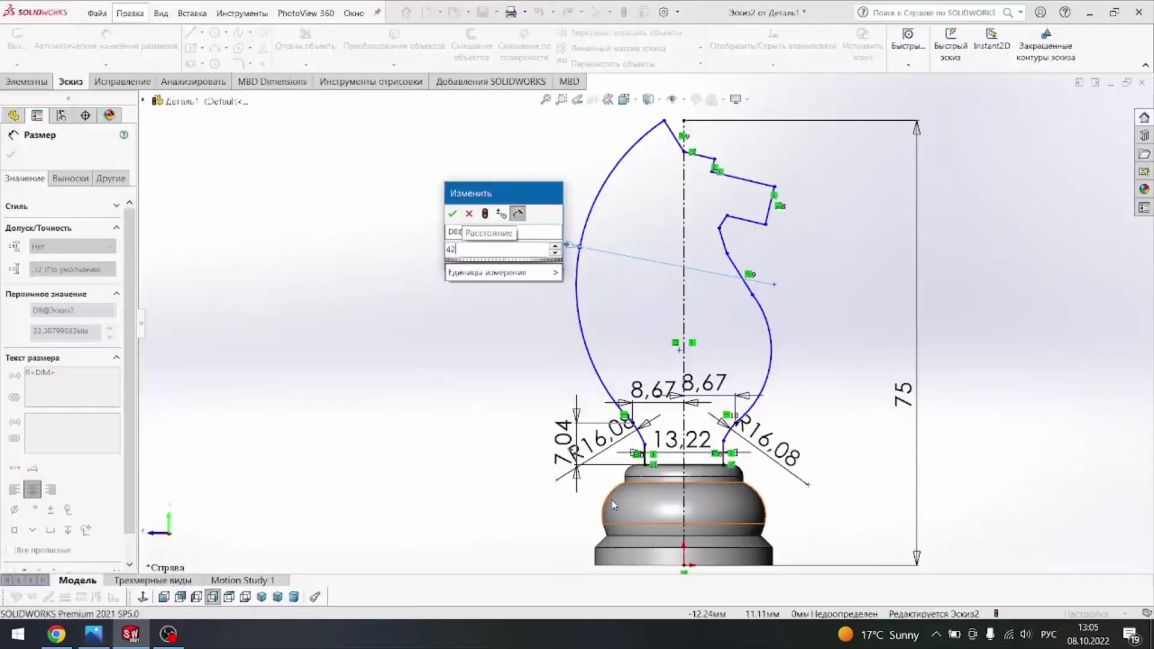
text(42)
Step: Confirm the back arc radius, then delete the left back arc and its R33.31 dimension
key(Return)
drag(614, 505, 696, 580)
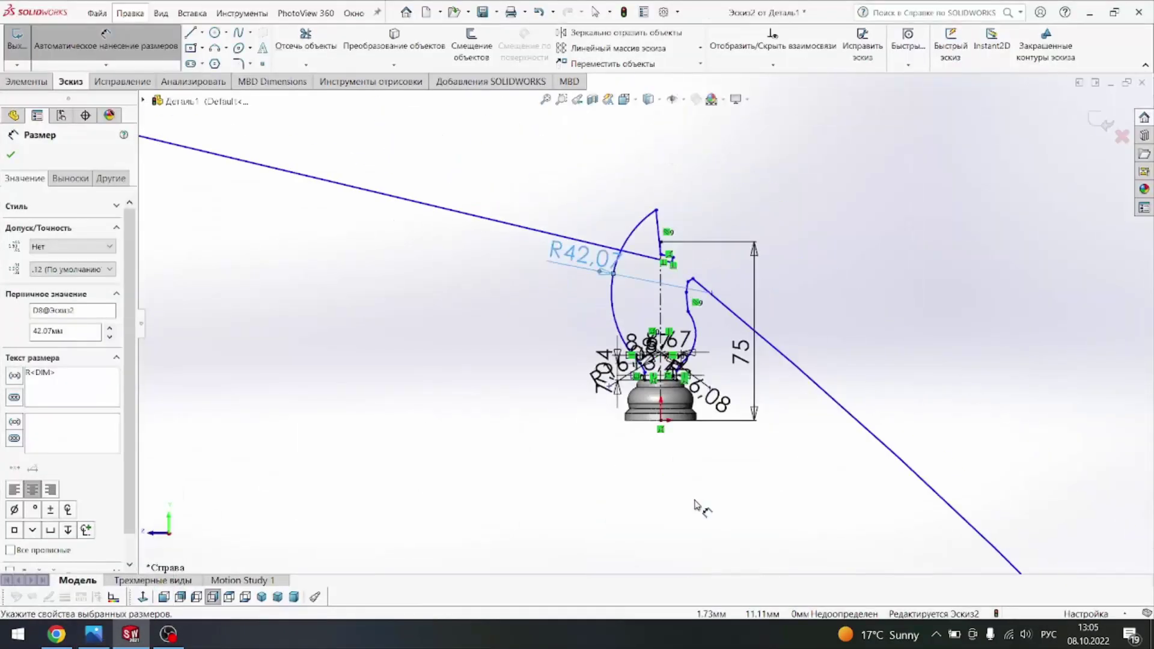
scroll(660, 312, up, 1)
scroll(607, 319, down, 2)
click(605, 317)
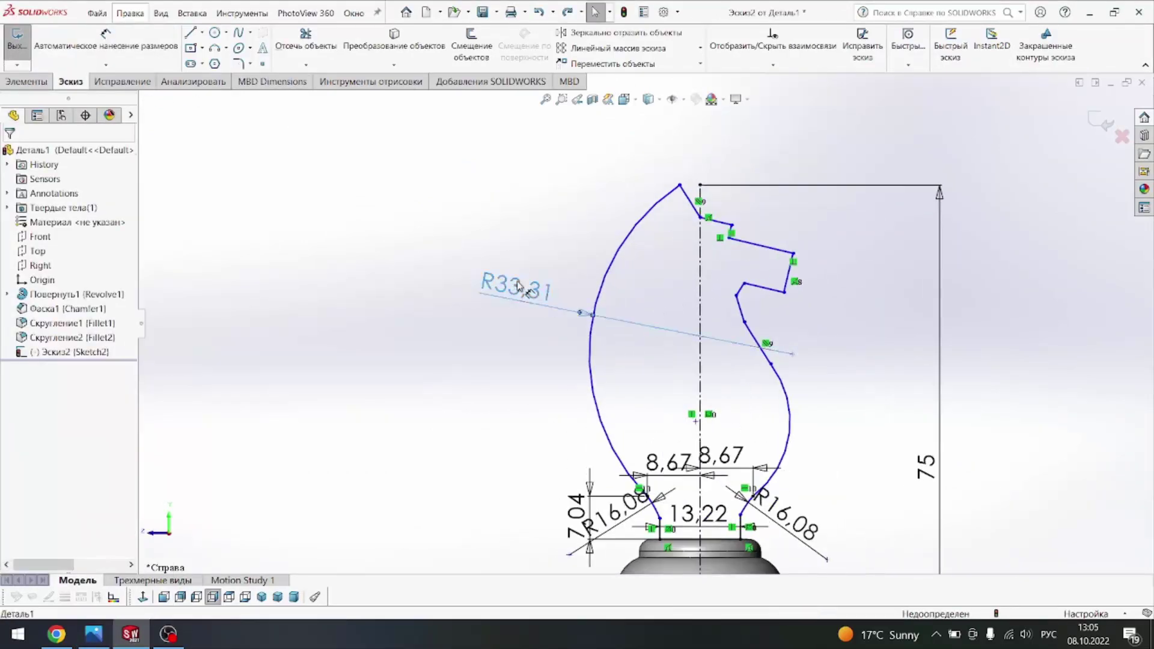
key(Delete)
key(d)
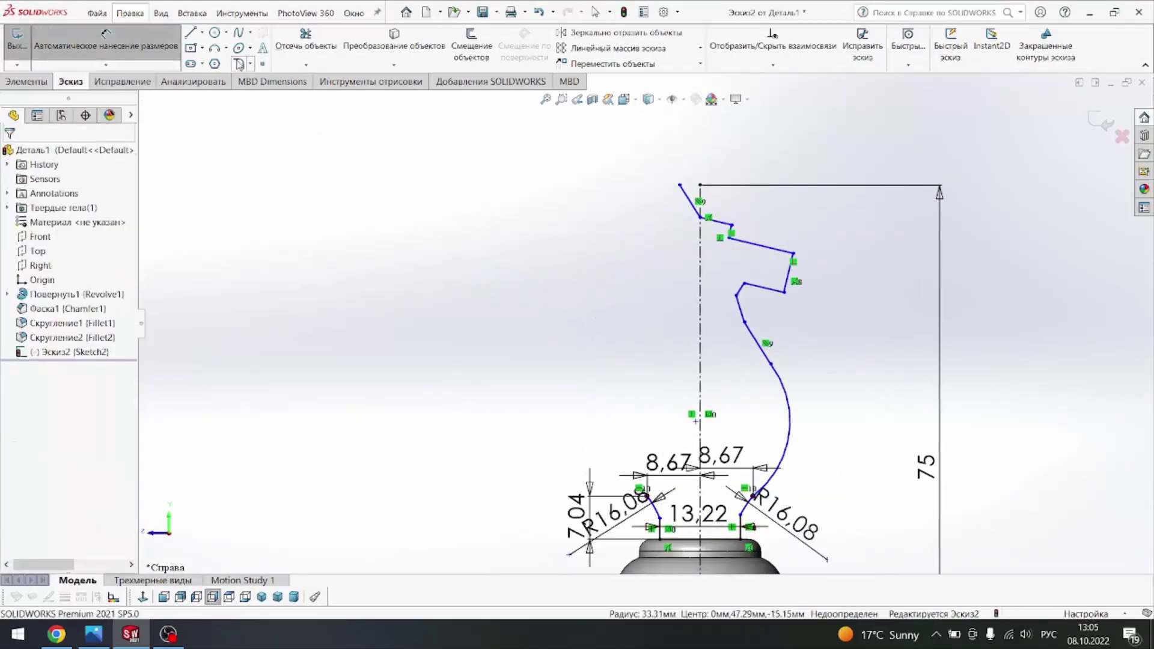
Step: Redraw the knight's left back as two 3-point arcs, the upper one ending at the tip
click(214, 48)
scroll(665, 263, up, 3)
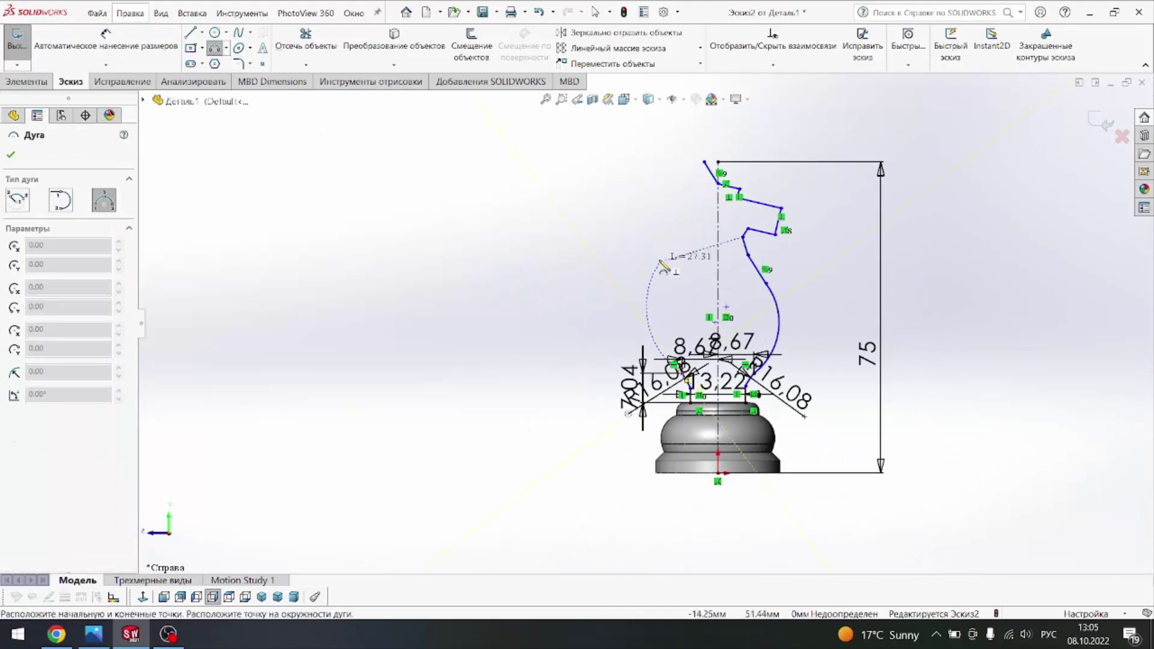
scroll(656, 318, down, 5)
scroll(643, 319, up, 3)
click(643, 276)
click(649, 355)
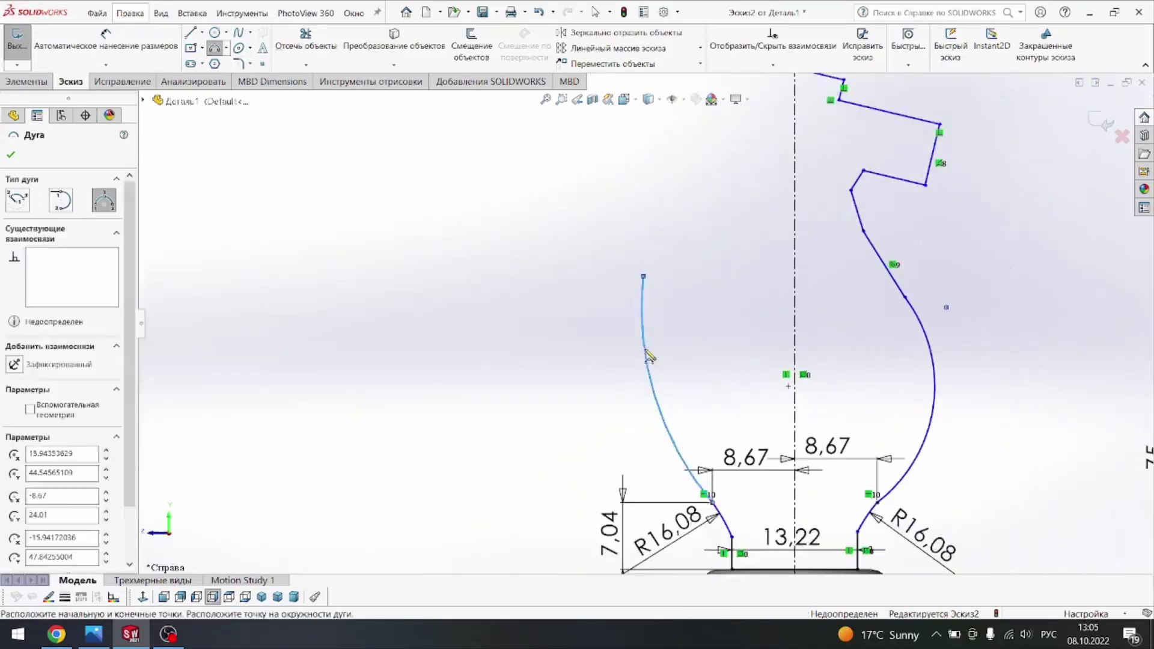
click(643, 277)
scroll(649, 355, up, 3)
click(683, 227)
scroll(616, 280, down, 2)
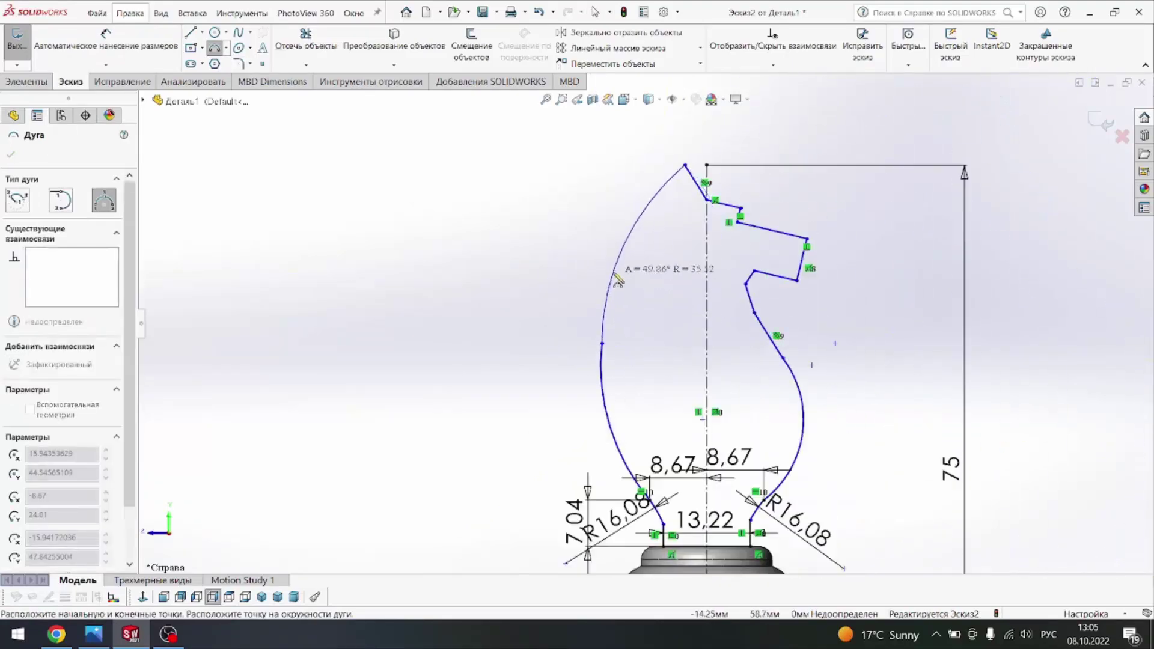
click(625, 279)
key(Escape)
Step: After checking the reference, dimension the back arcs' joint 26.11 above the base line
click(105, 642)
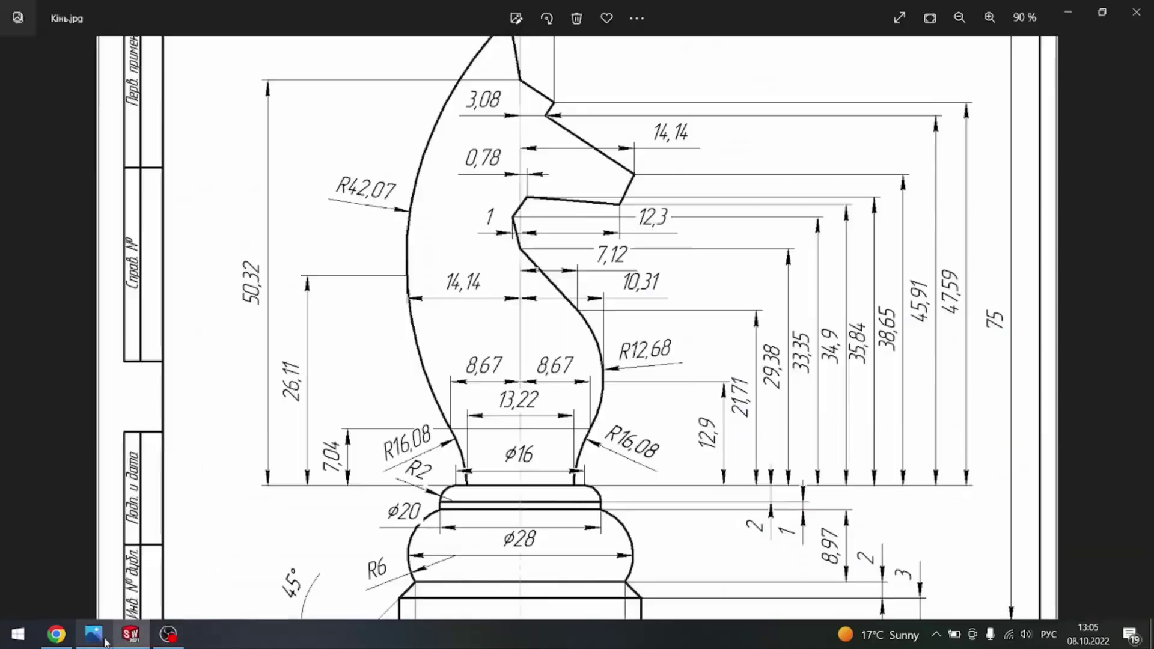
click(131, 634)
click(105, 45)
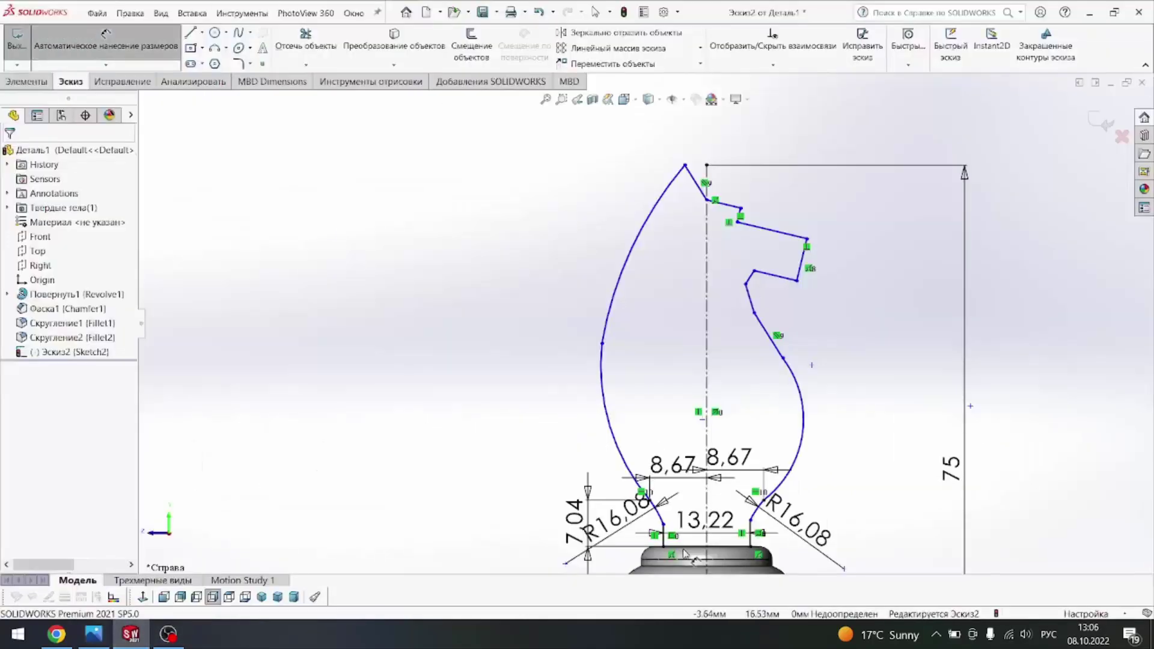
click(706, 544)
click(671, 361)
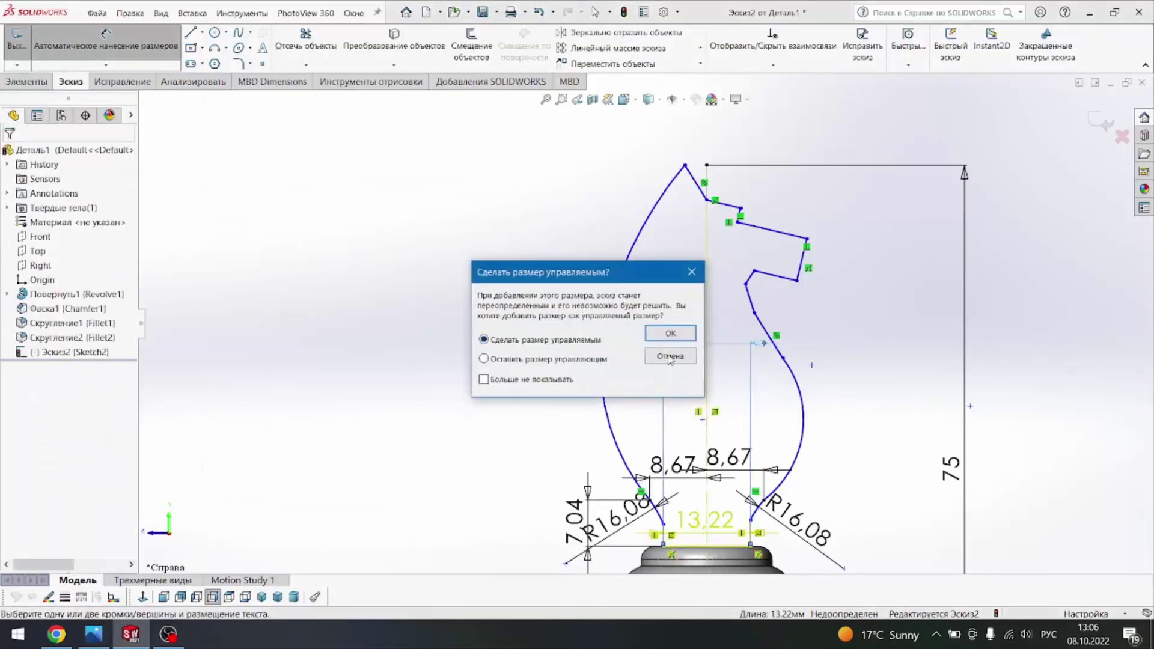
click(679, 548)
click(602, 343)
click(457, 456)
text(26.11)
key(Return)
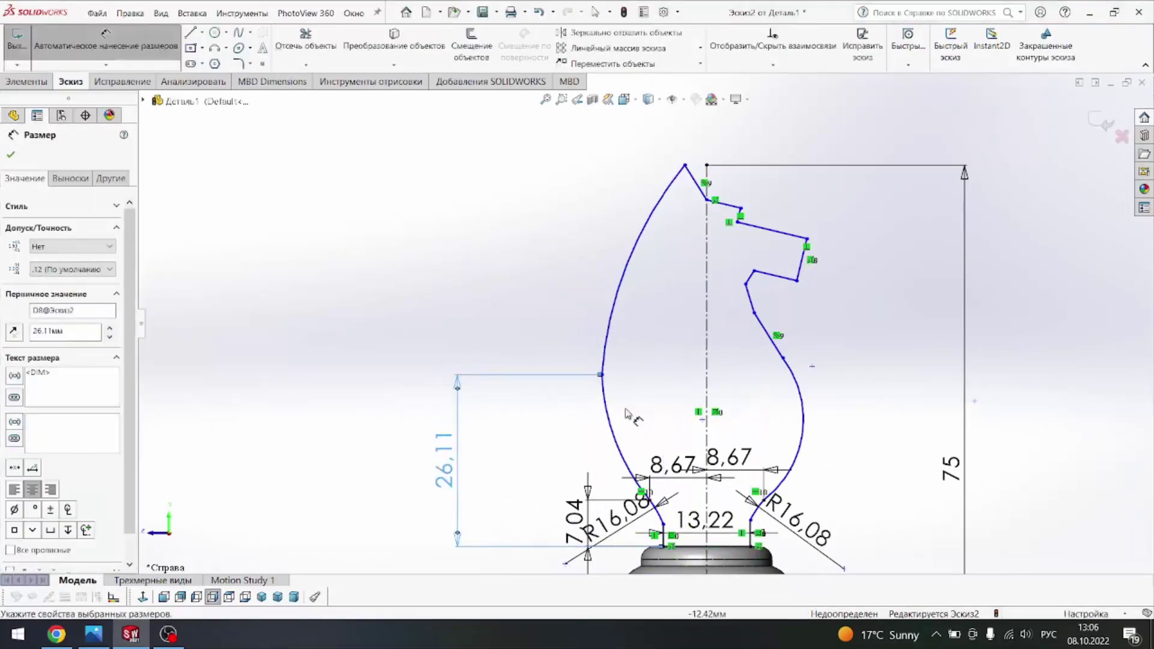
Step: Start a height dimension by picking the knight's tip point
scroll(625, 414, down, 2)
scroll(636, 496, down, 1)
scroll(635, 255, up, 1)
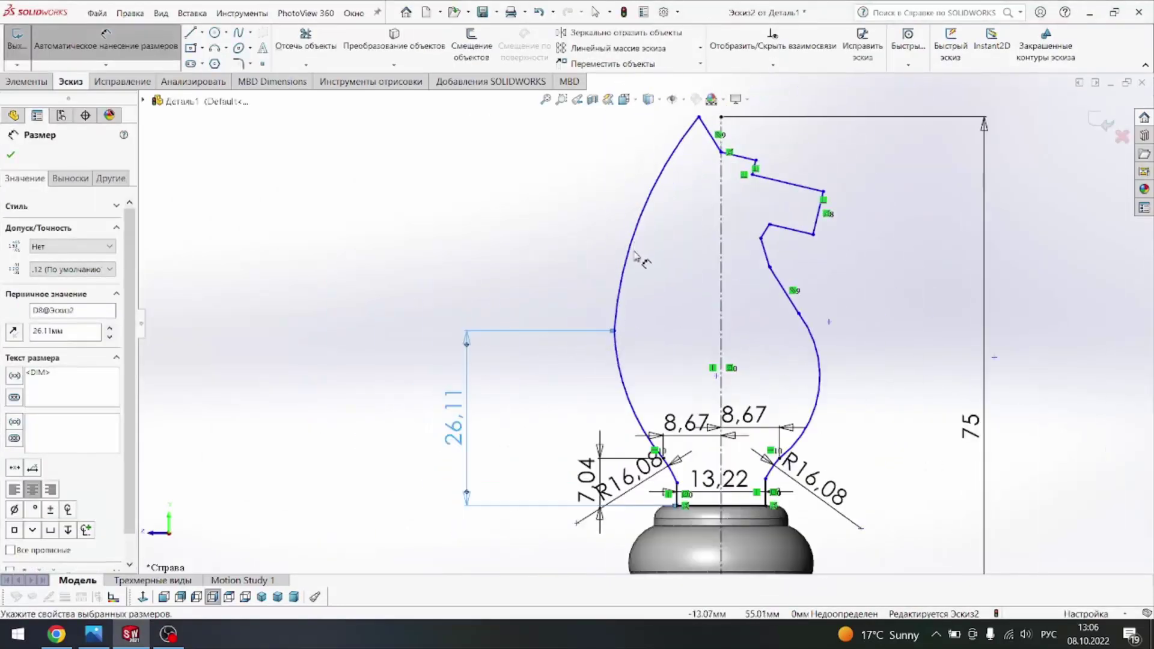
click(709, 512)
Step: Dimension the tip 58,03 above the base line and remove the conflicting horizontal relation
click(698, 117)
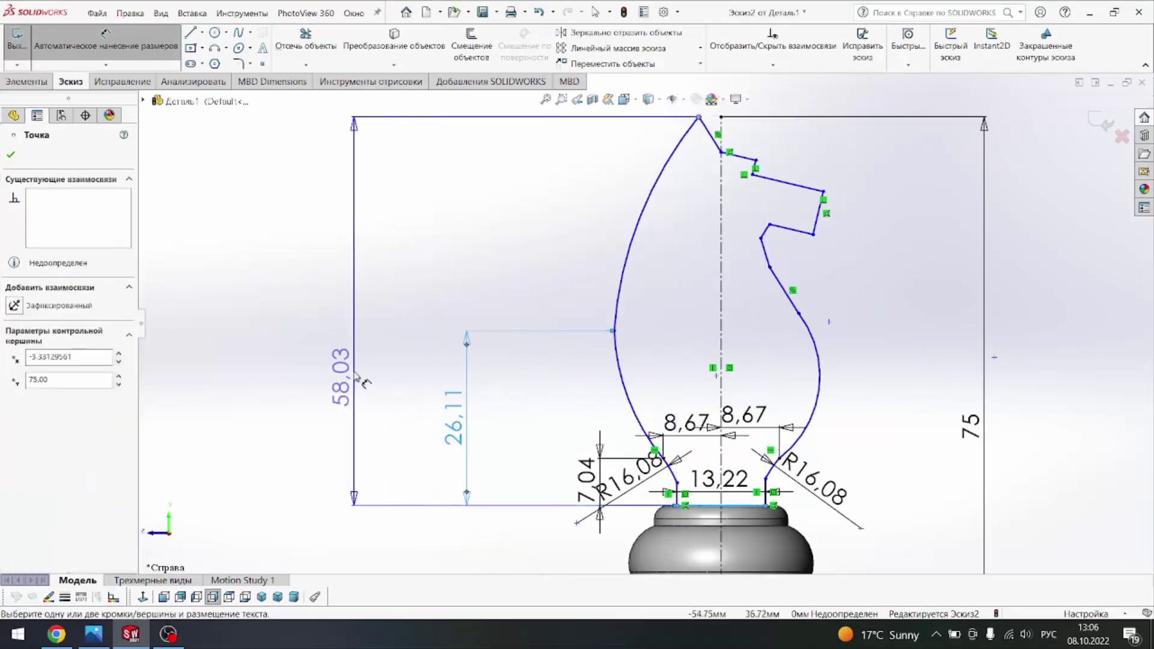
click(344, 336)
click(294, 320)
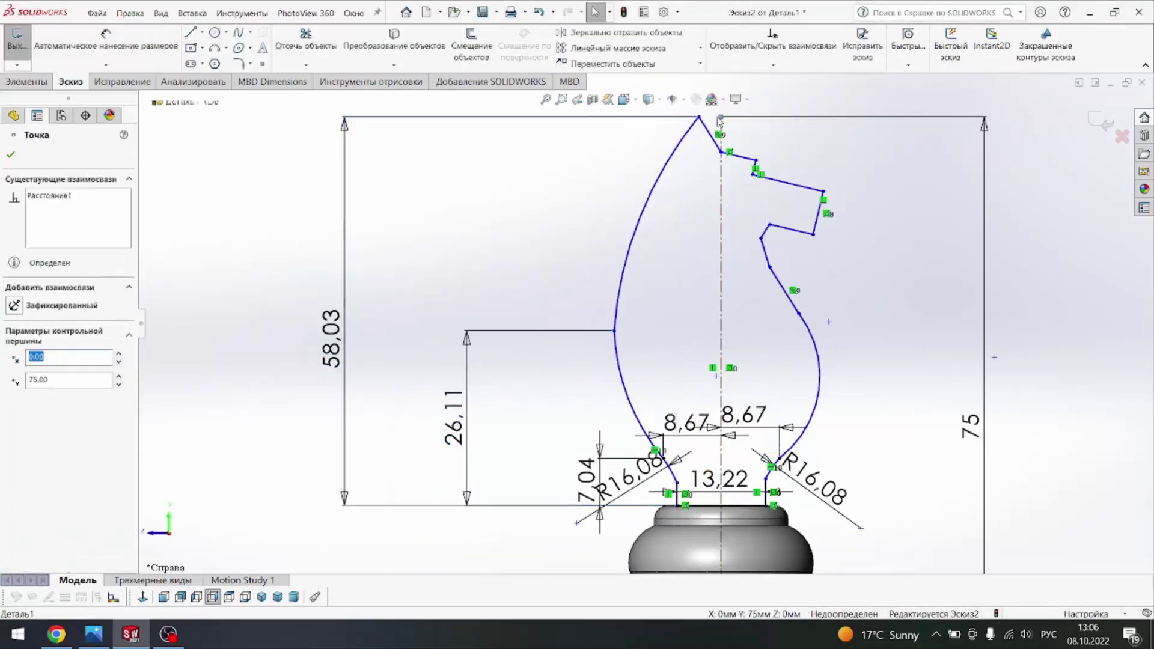
key(Delete)
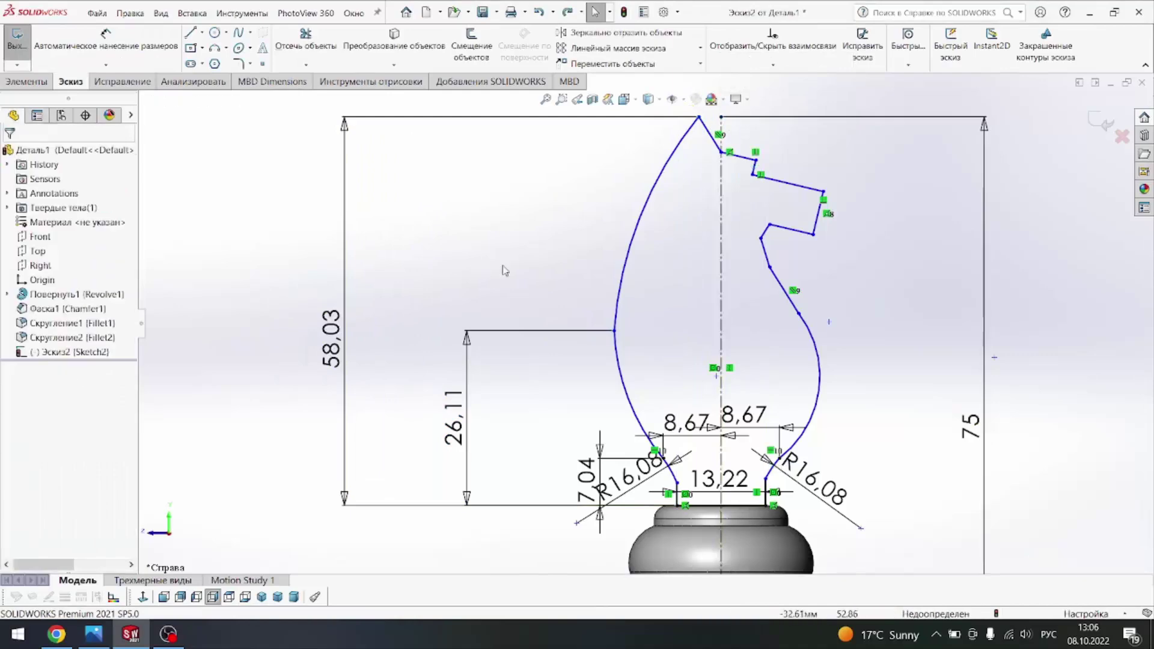
click(722, 117)
click(492, 255)
Step: Try setting the tip's centreline offset to 1.33, then undo it back to 3.33
click(93, 633)
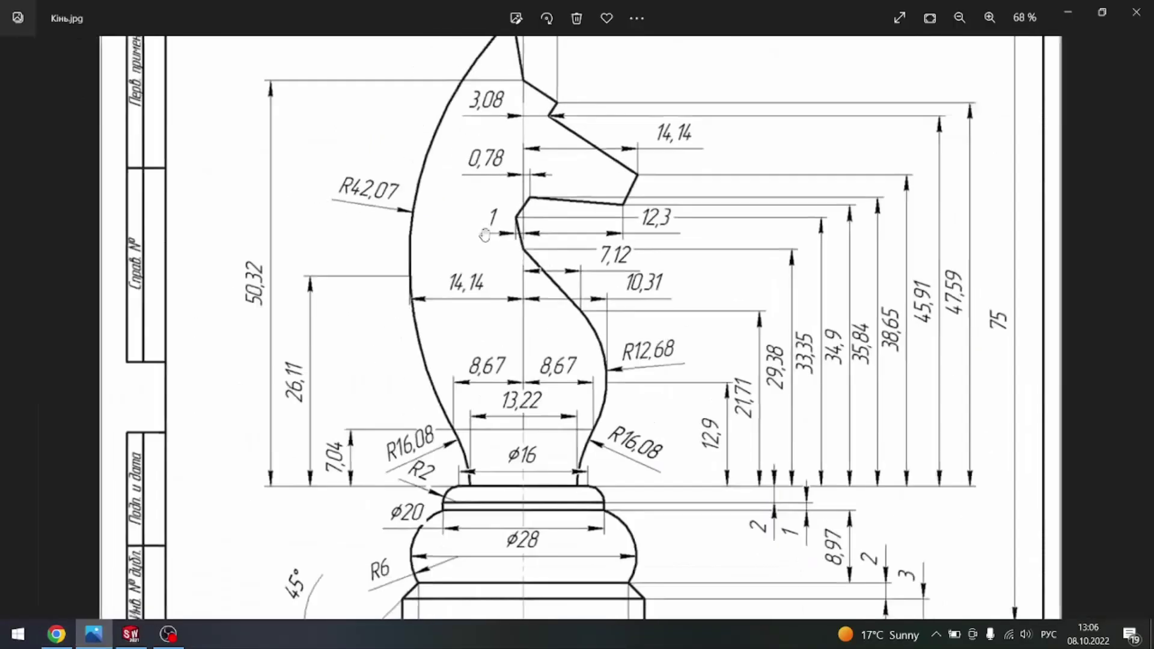
click(131, 634)
scroll(781, 156, down, 5)
scroll(605, 210, down, 2)
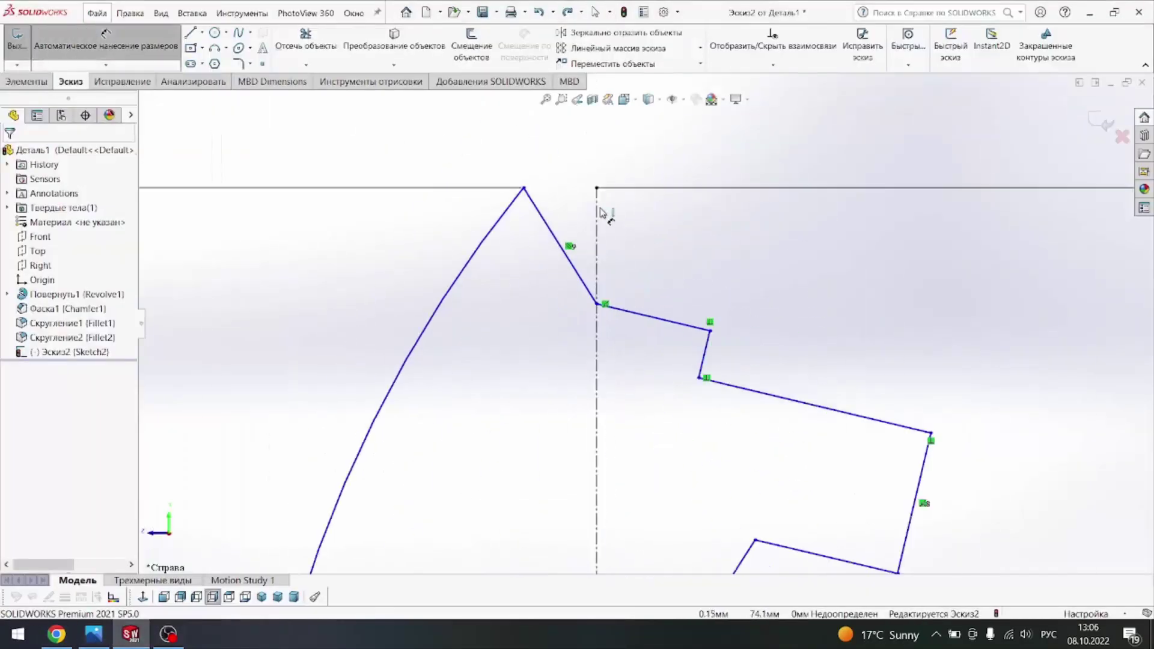
click(520, 184)
double_click(559, 145)
text(1.33)
key(Return)
scroll(676, 360, up, 5)
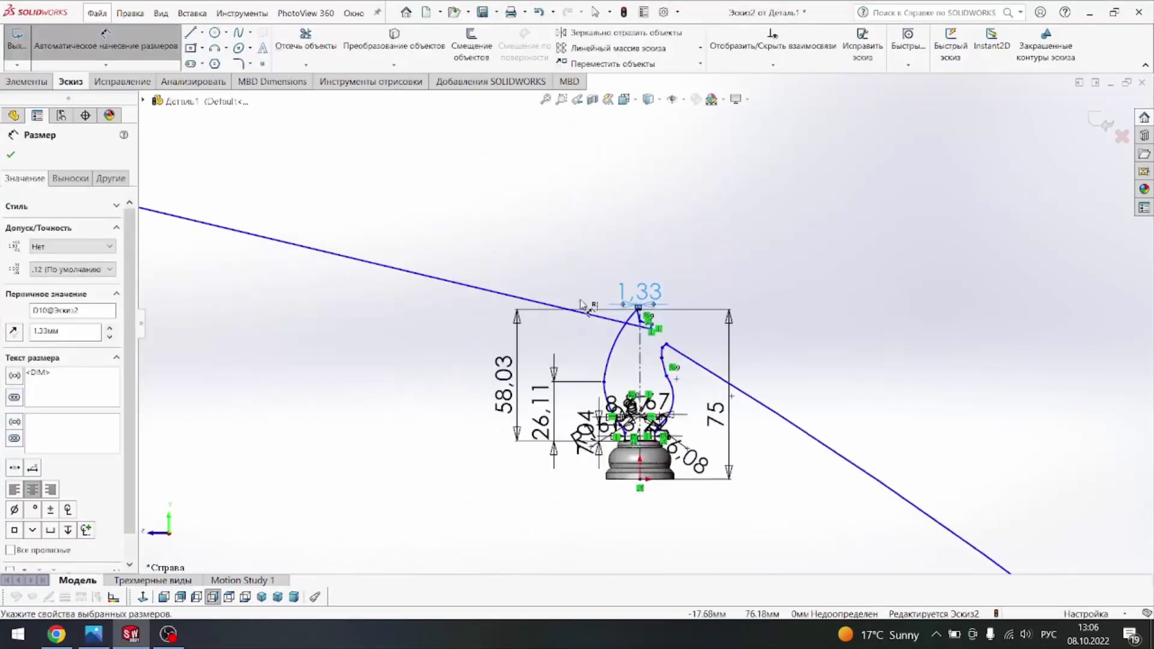
key(ctrl+z)
Step: Re-enter 1.33 for the tip offset dimension, then undo that change again
scroll(727, 255, down, 5)
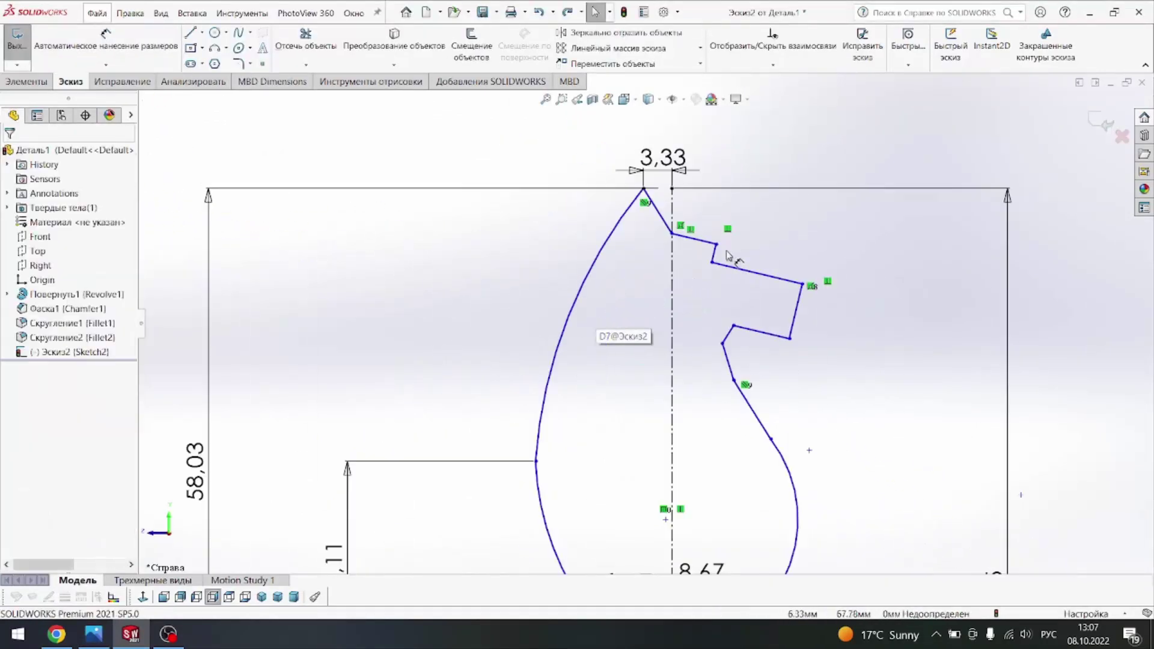
double_click(664, 158)
text(1.33)
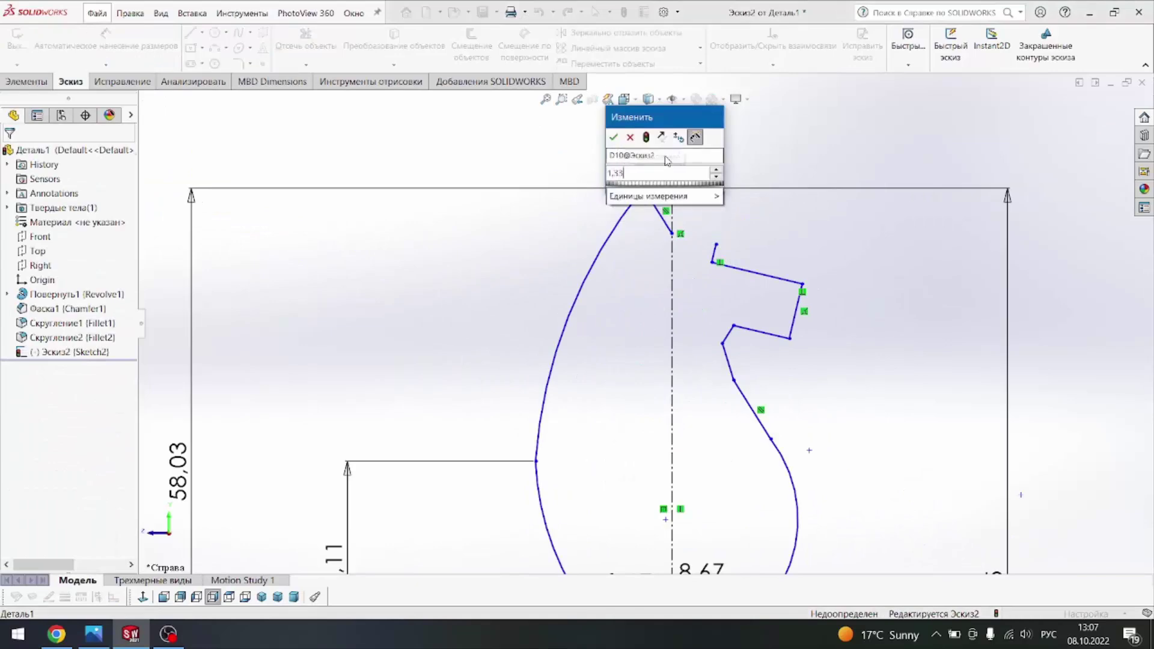
key(Return)
scroll(769, 300, up, 5)
scroll(769, 300, down, 5)
key(ctrl+z)
scroll(626, 283, up, 5)
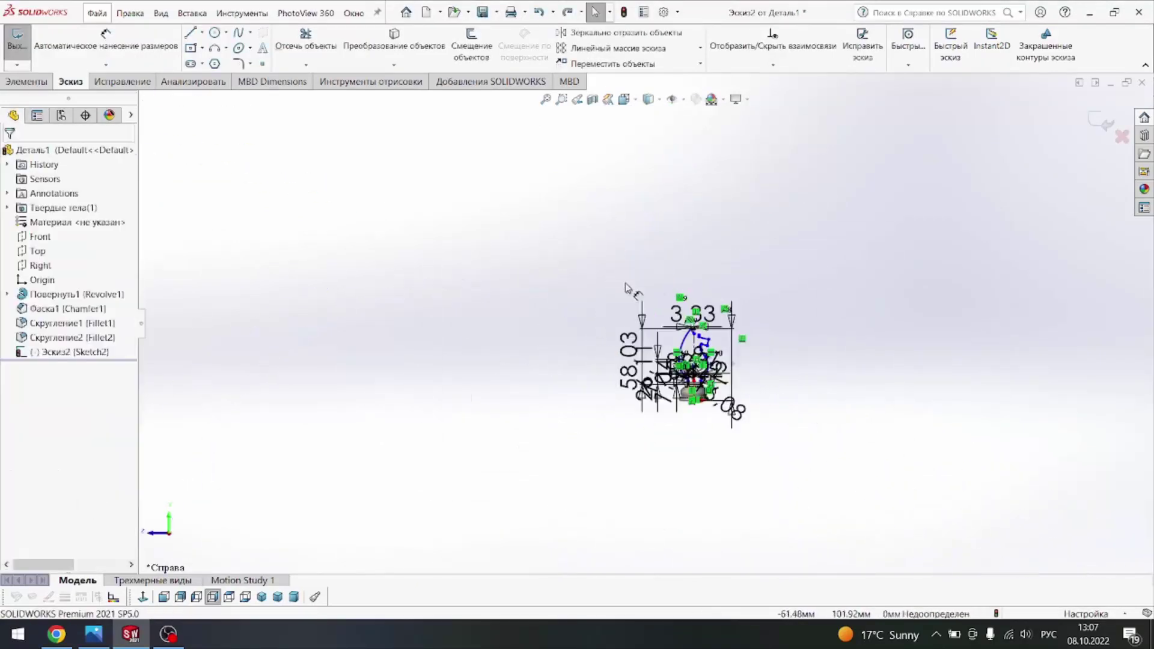
scroll(711, 320, down, 5)
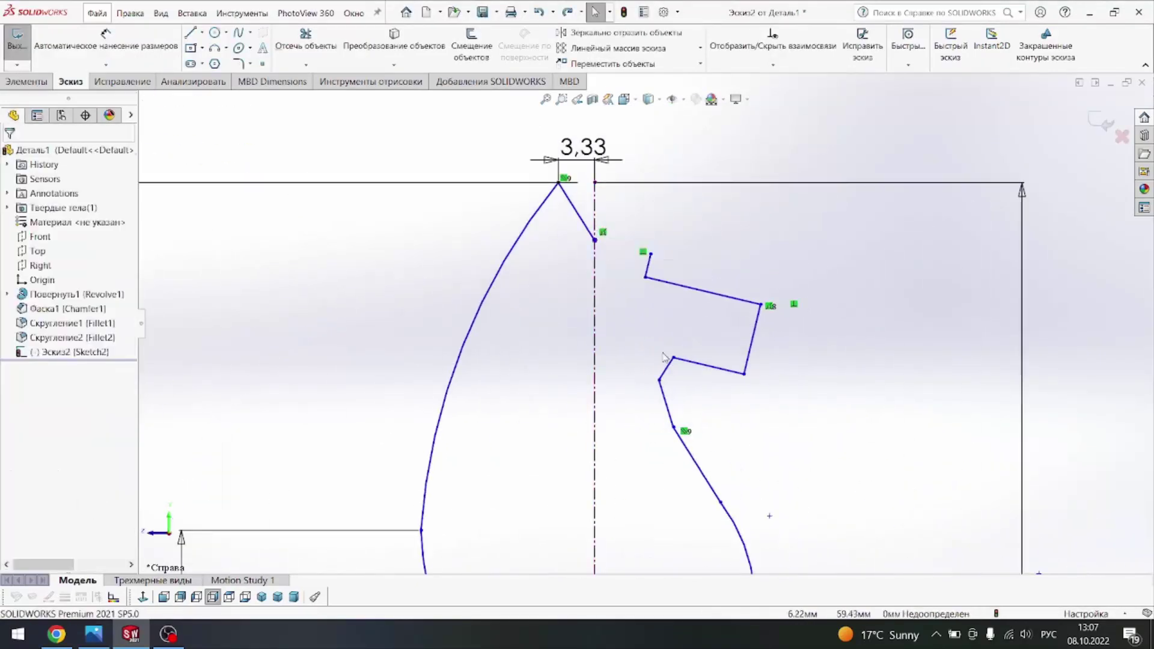
scroll(663, 356, down, 1)
scroll(639, 297, down, 2)
scroll(606, 317, down, 1)
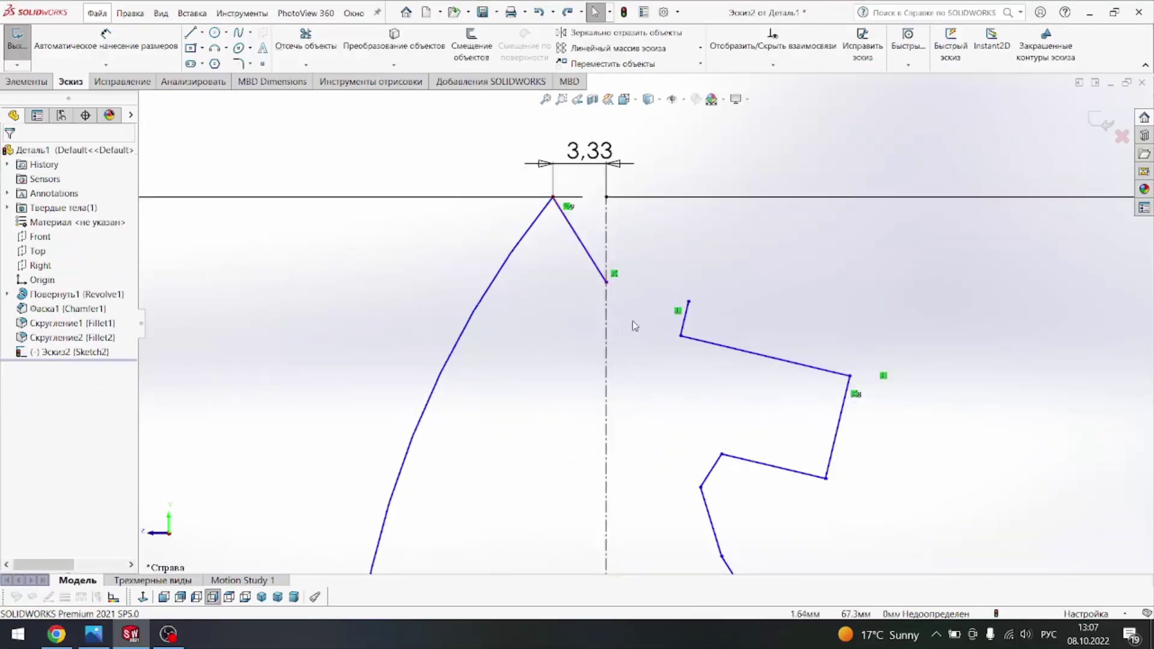
Step: Delete the tip-to-axis line, set the tip offset to 1,33, and start a line from the tip
click(592, 259)
key(Delete)
double_click(589, 150)
text(1,33)
key(Return)
click(709, 255)
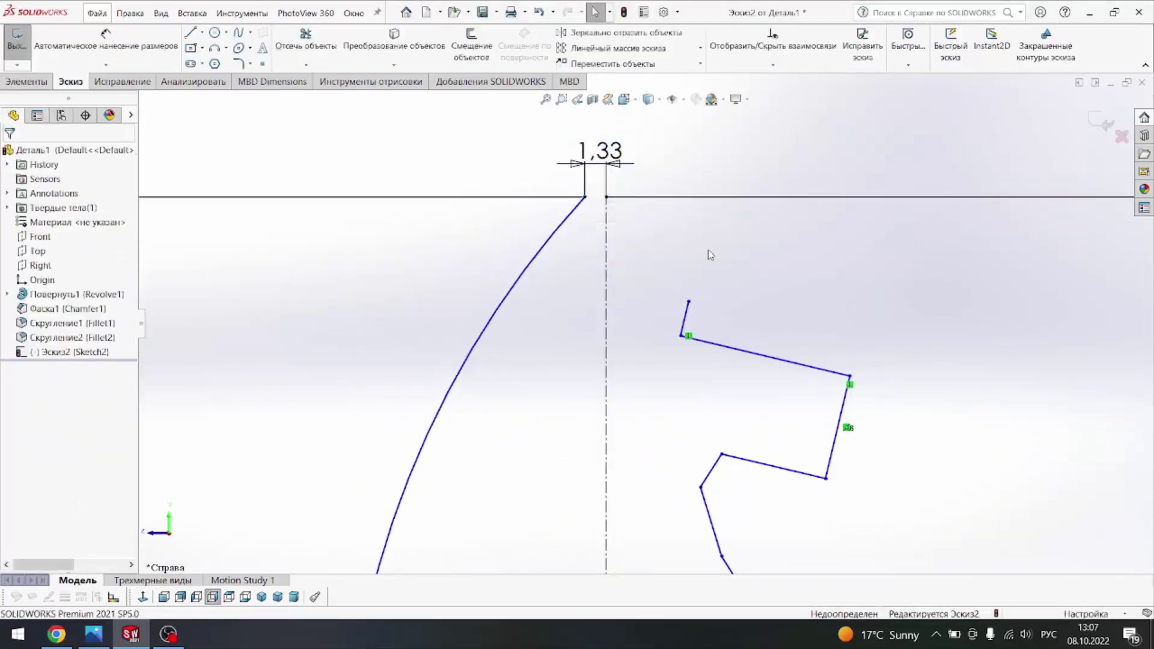
key(l)
click(585, 196)
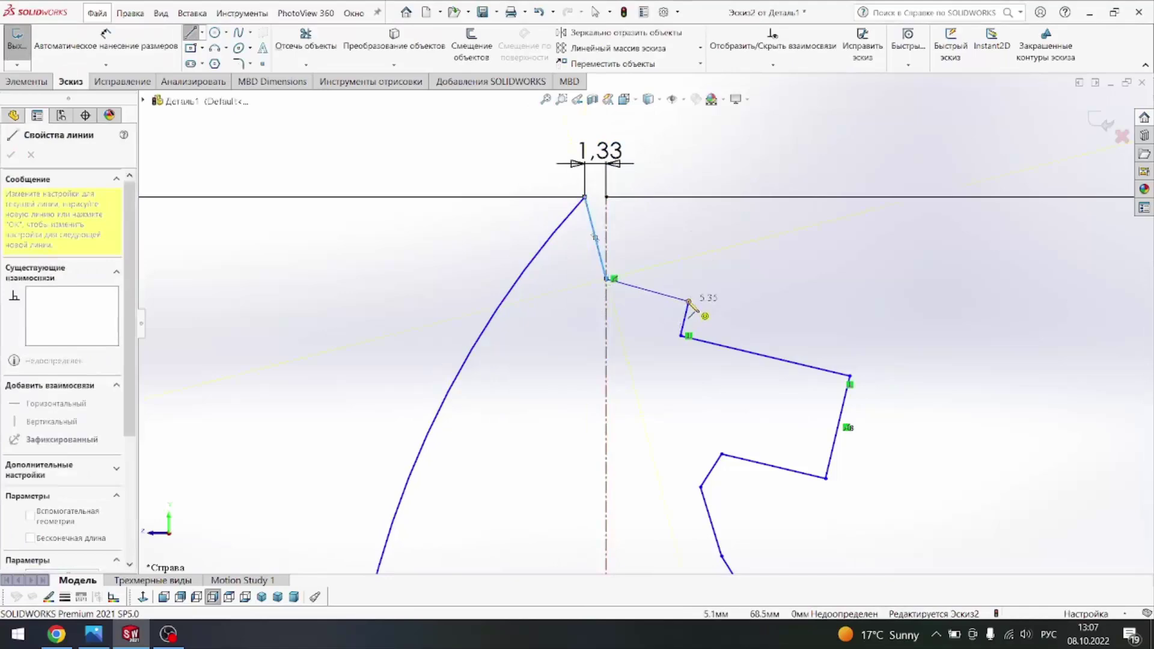
Step: Fix the nose corner 4,18 horizontally from the centre axis
key(Escape)
click(115, 561)
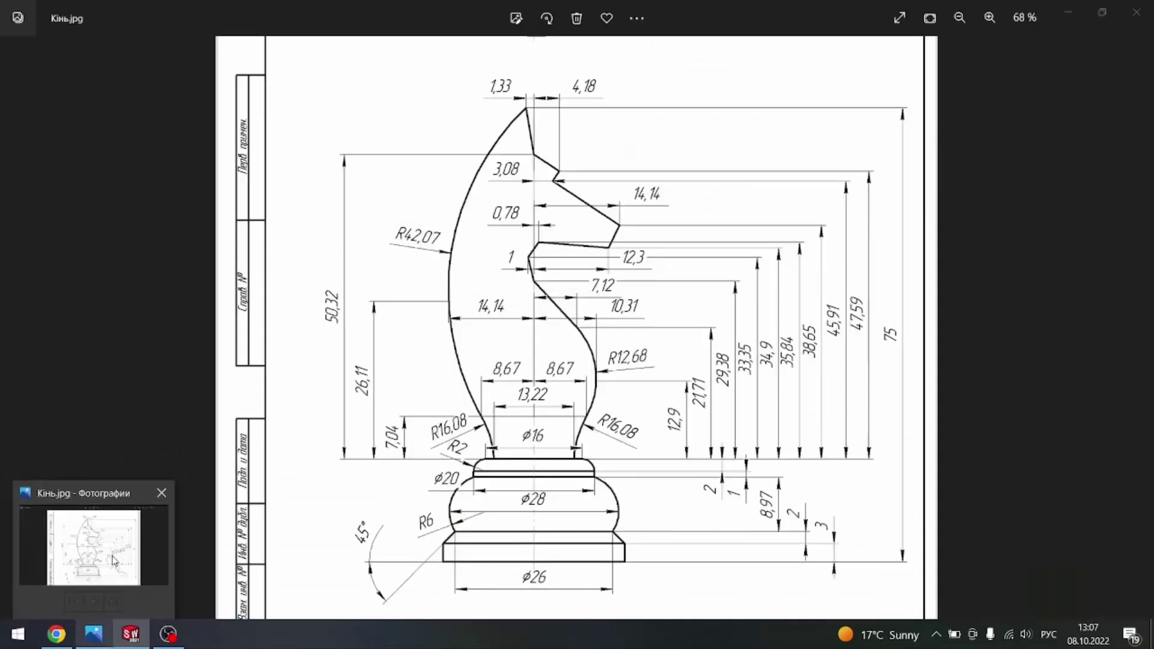
click(115, 560)
key(d)
click(606, 232)
click(688, 301)
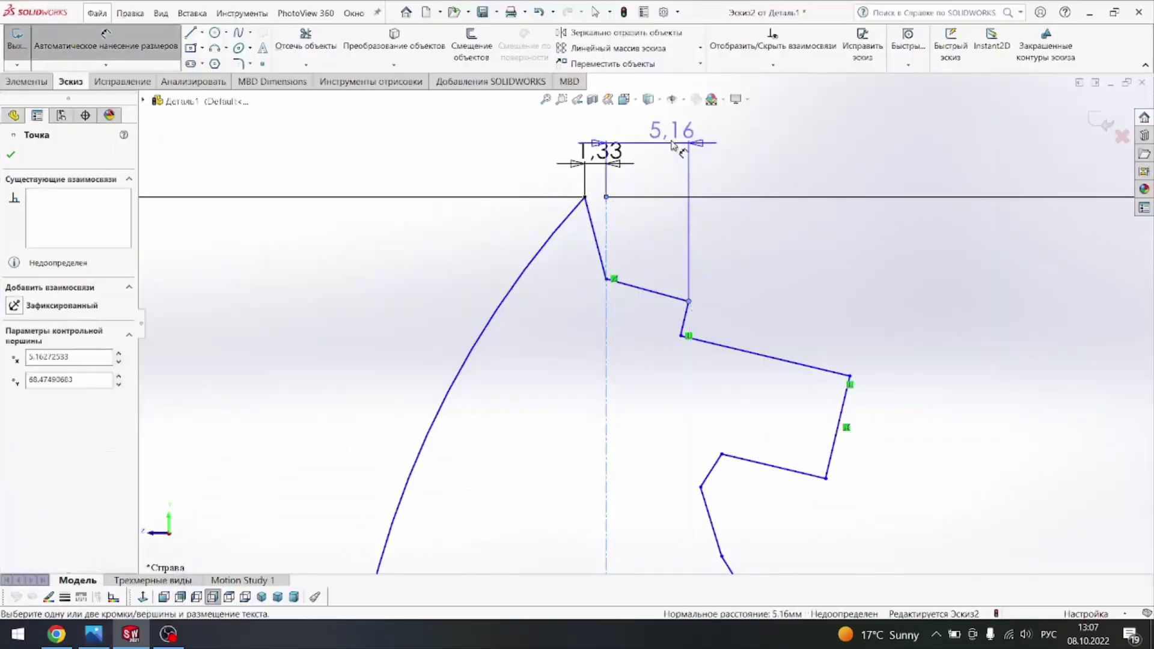
click(672, 144)
text(4.18)
key(Return)
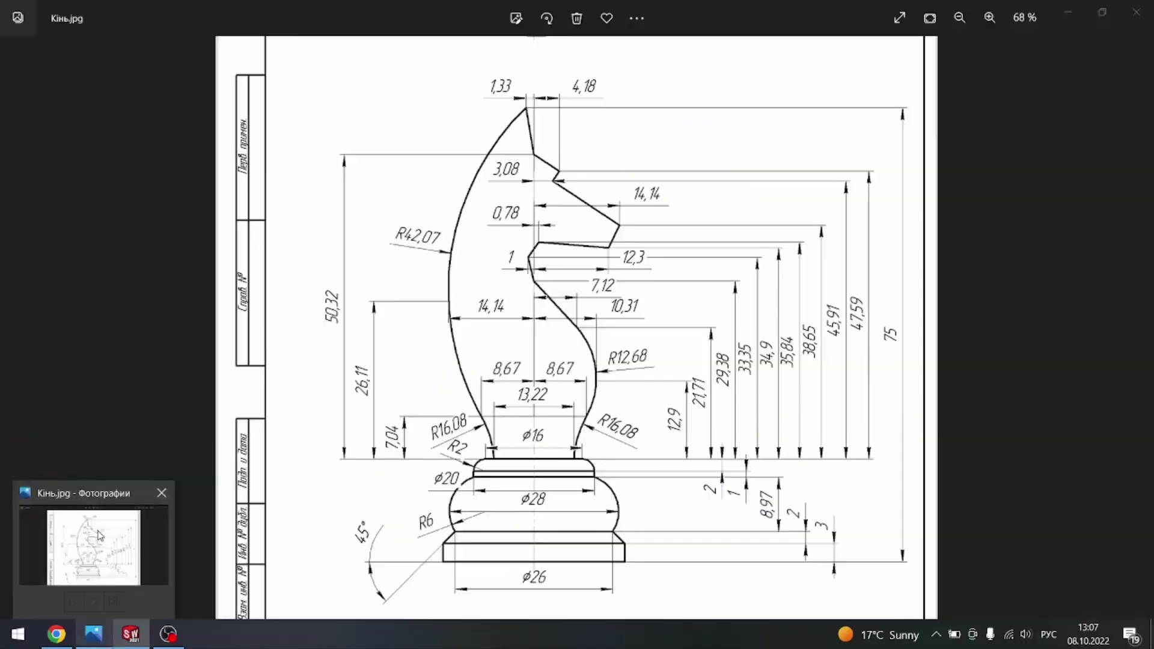
Step: Compare the sketch against the Кінь.jpg reference drawing and zoom around the head
click(114, 556)
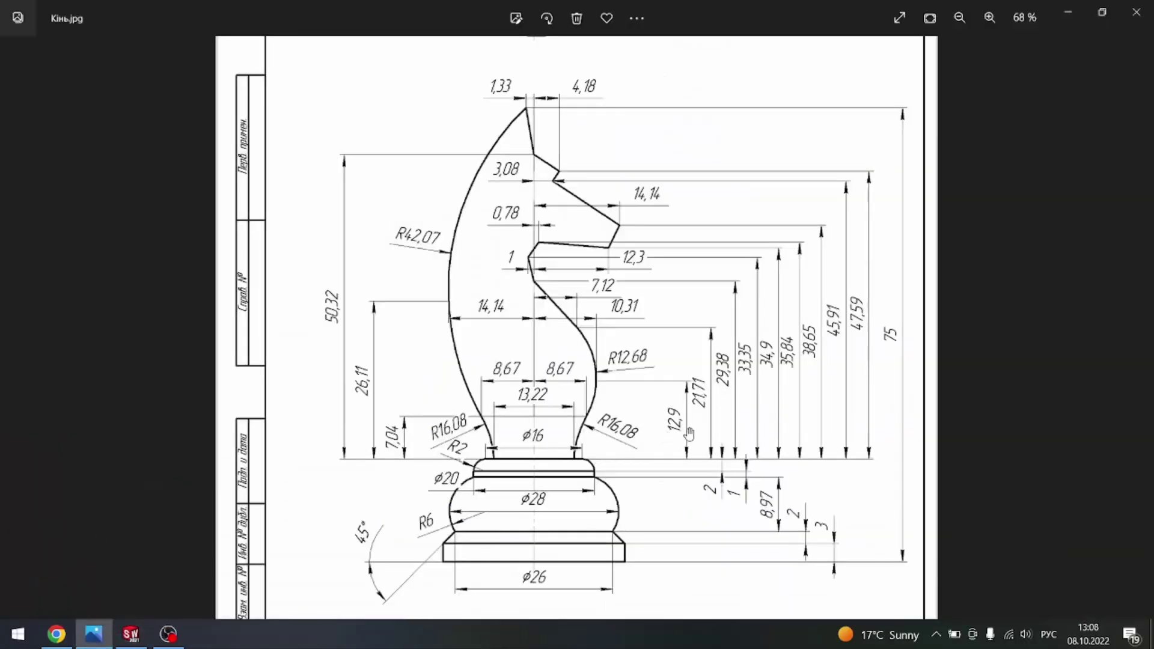
click(131, 634)
scroll(679, 360, up, 3)
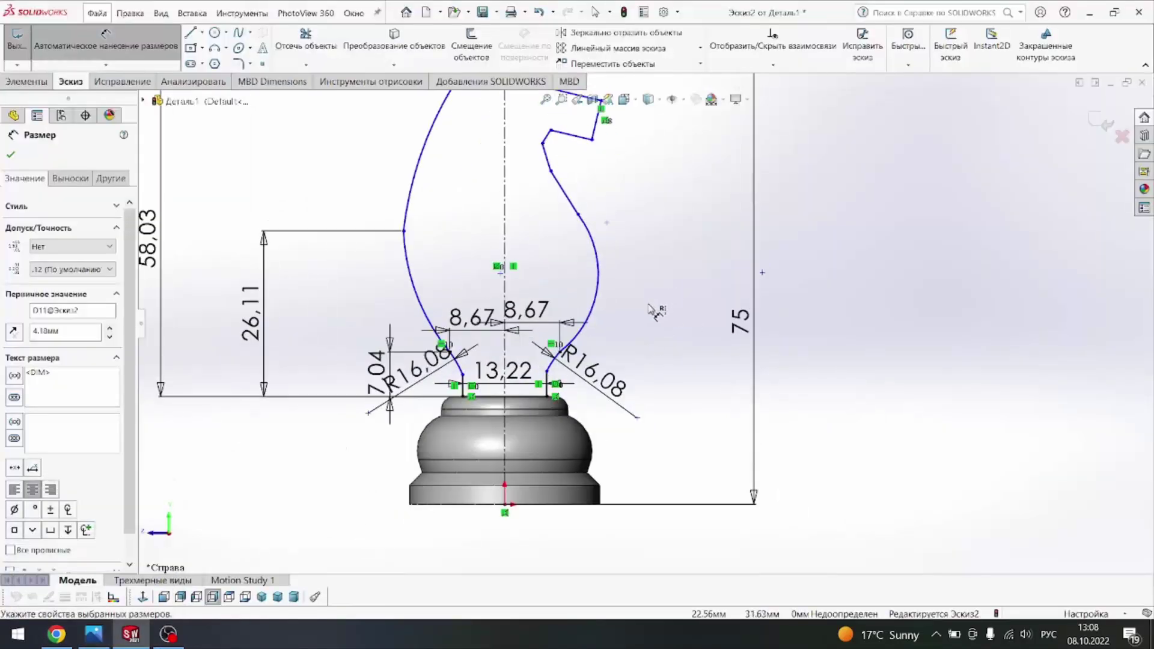
scroll(610, 398, down, 1)
scroll(613, 361, up, 1)
scroll(622, 319, up, 1)
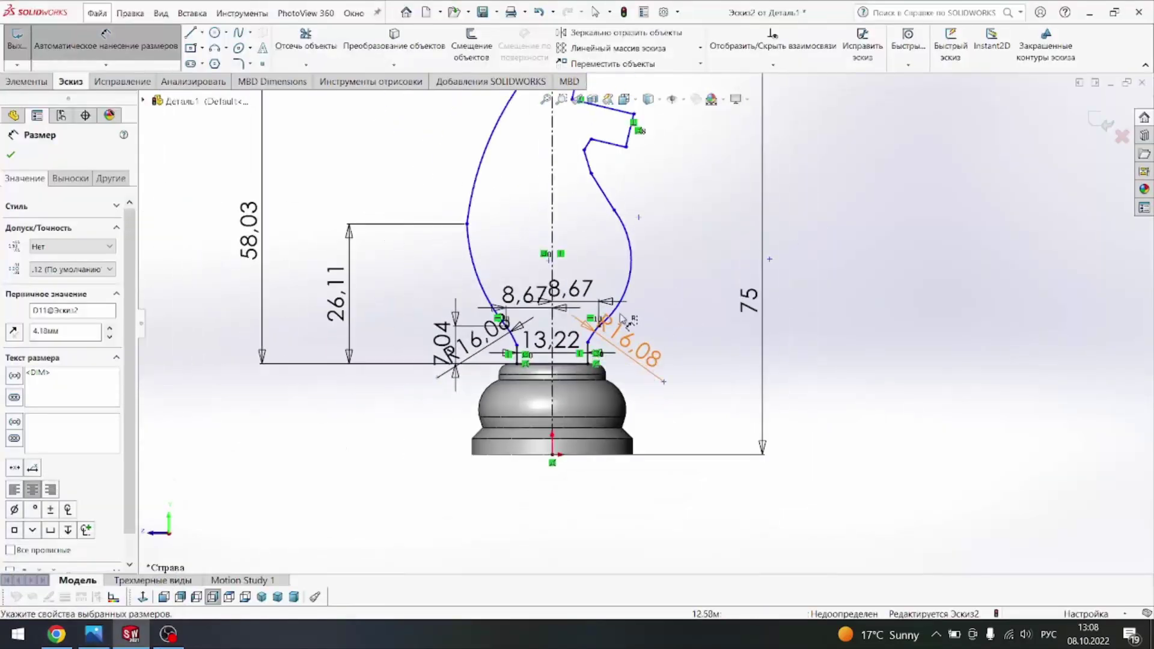
mouse_move(93, 634)
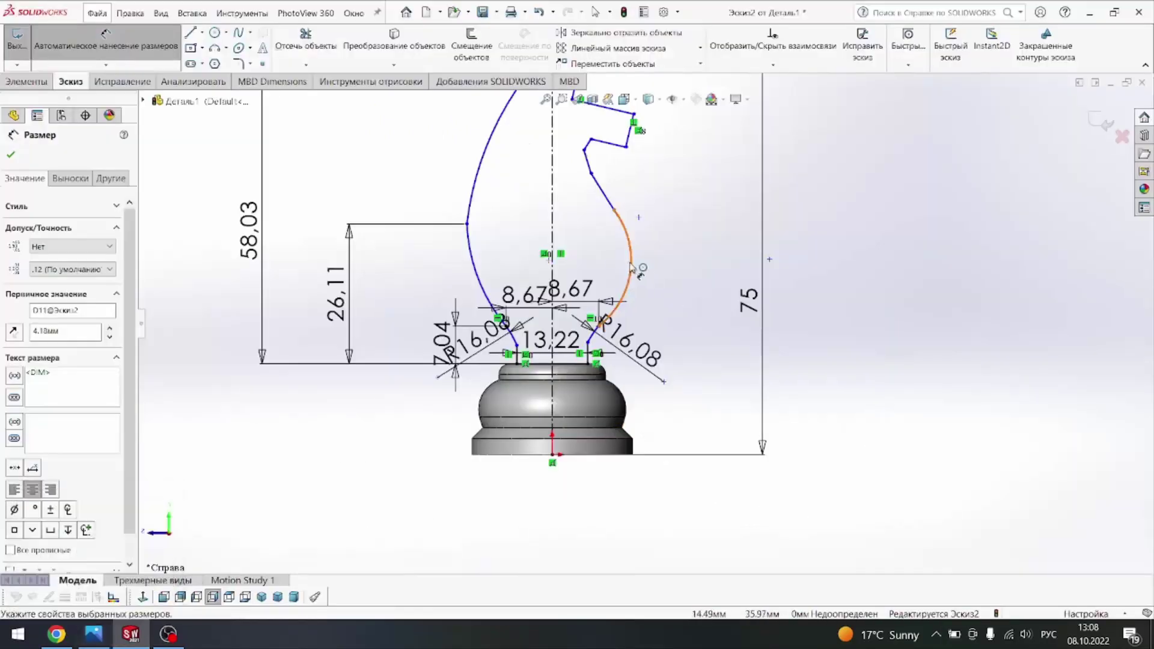
Step: Delete the misshapen right neck arc and draw a new 3-point arc in its place
click(631, 265)
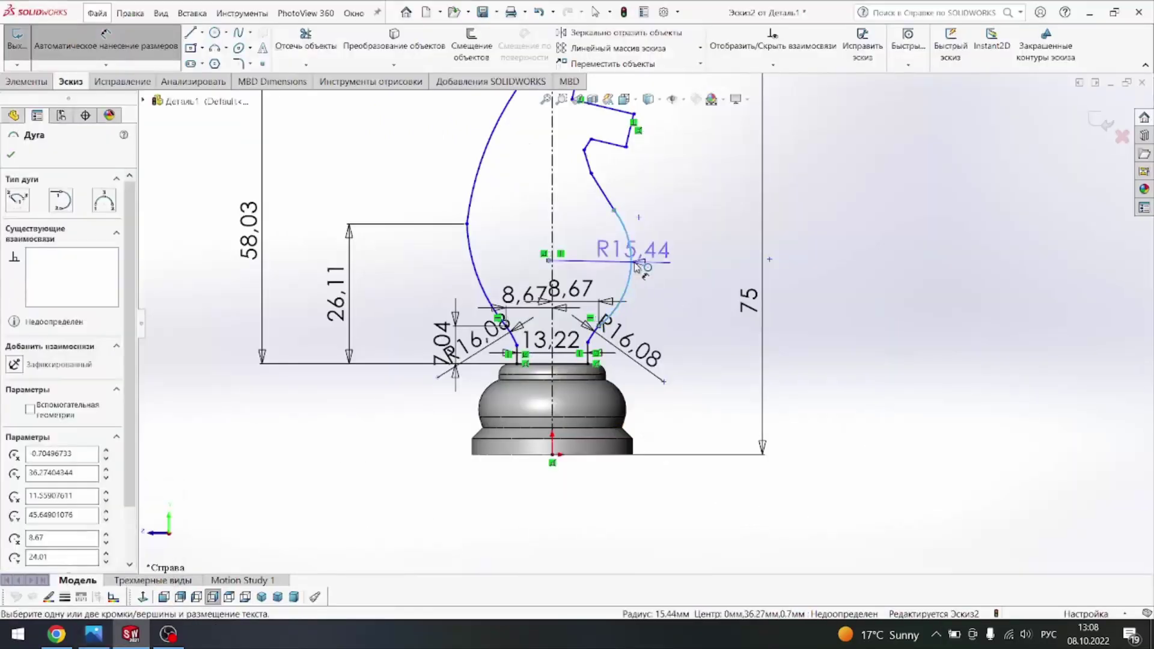
key(Escape)
key(Delete)
scroll(614, 261, down, 3)
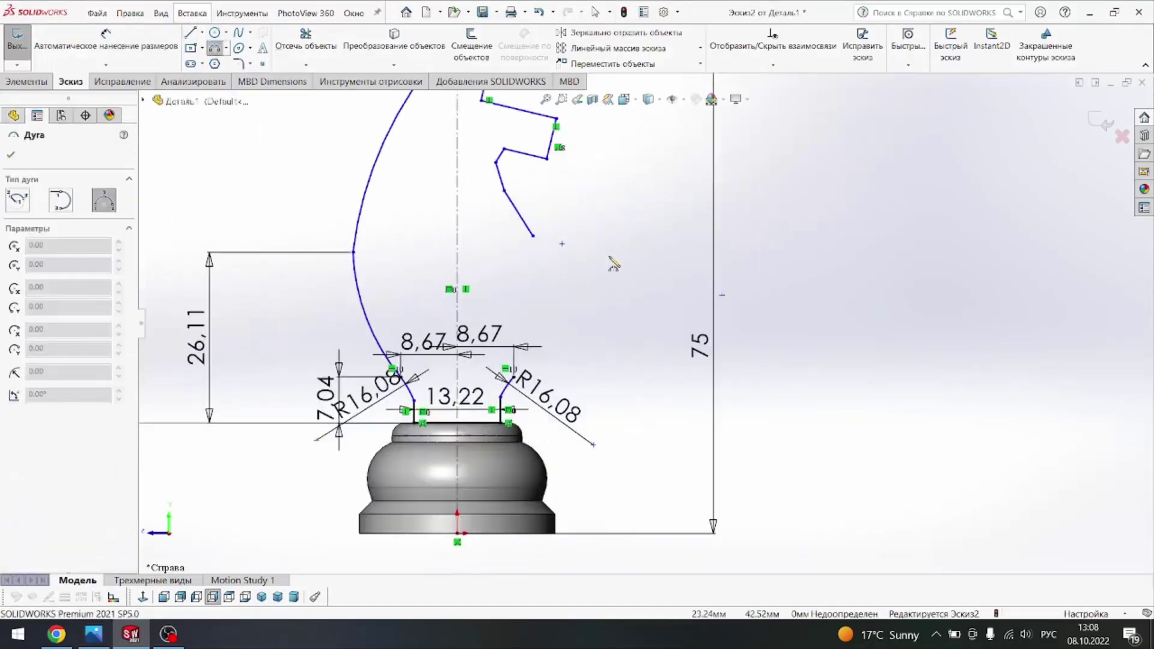
click(519, 234)
click(545, 311)
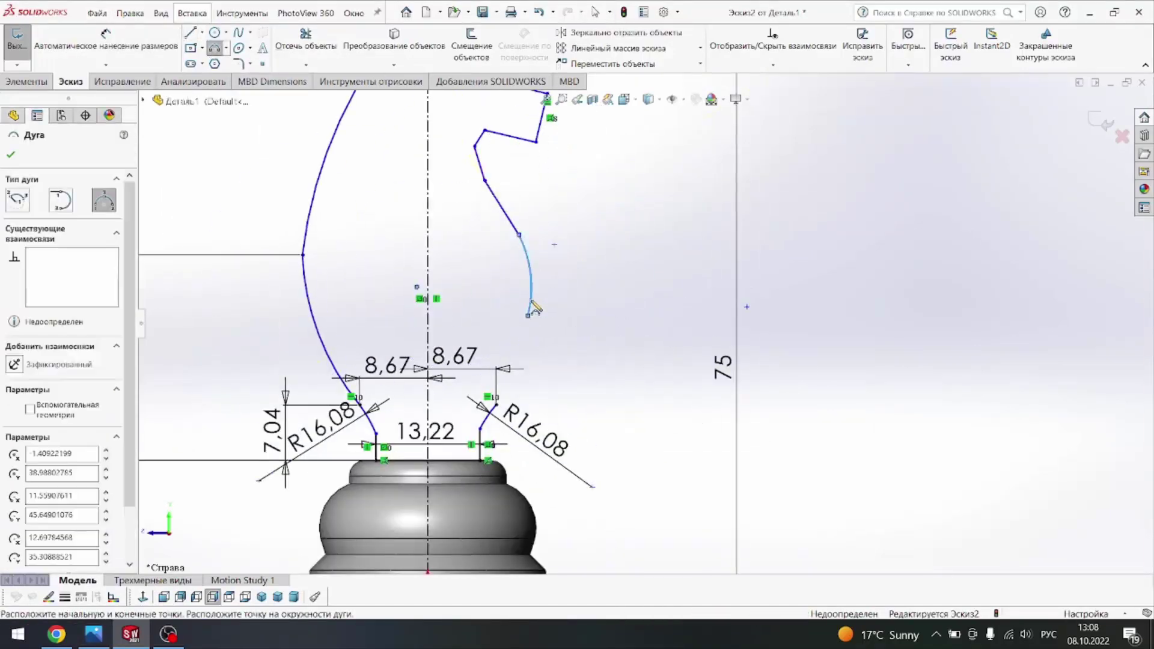
scroll(513, 373, up, 5)
scroll(590, 347, down, 5)
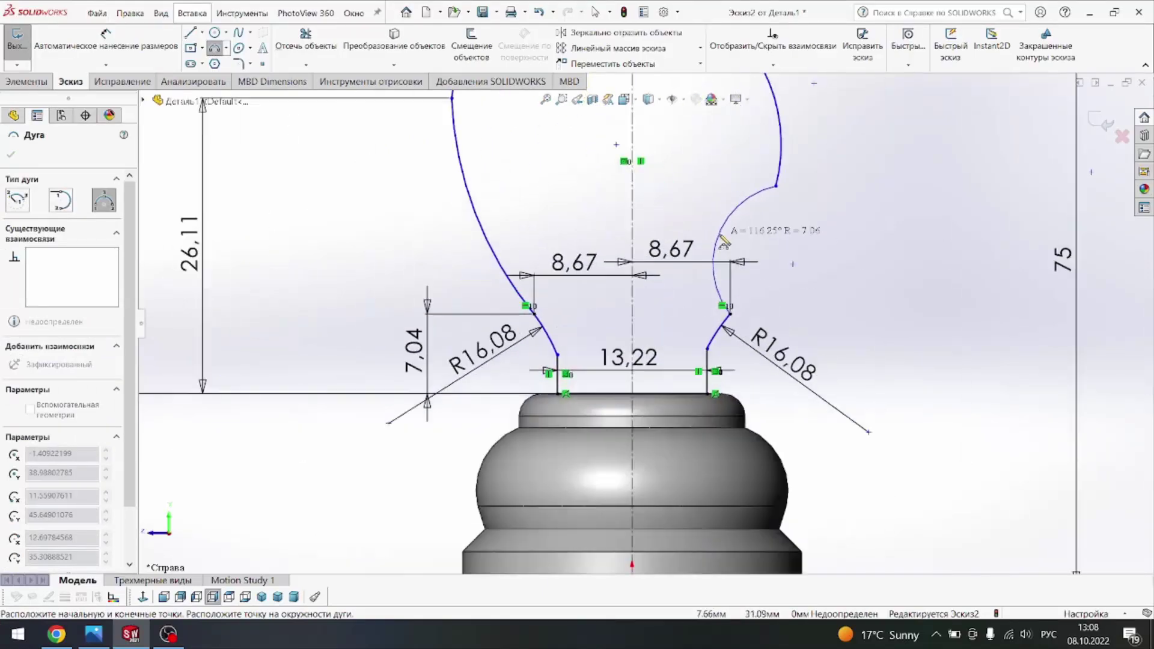
click(768, 239)
Step: Dimension the new arc's joining point 12,90 above the base line
click(106, 39)
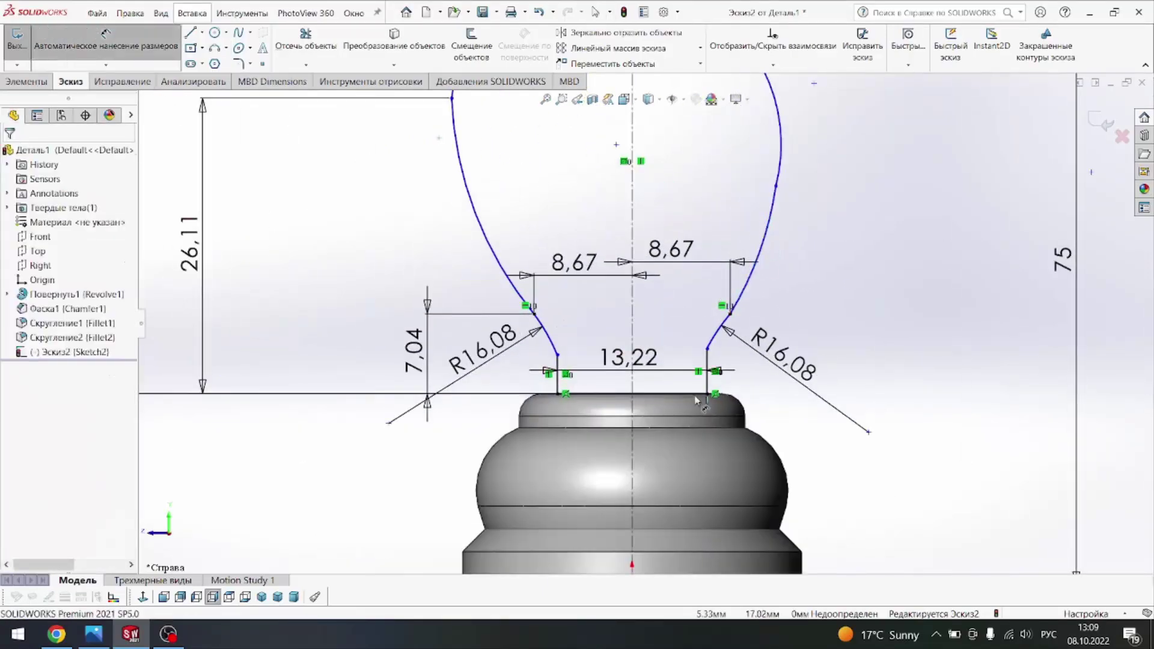
click(662, 393)
click(776, 186)
click(879, 277)
text(12.9)
key(Return)
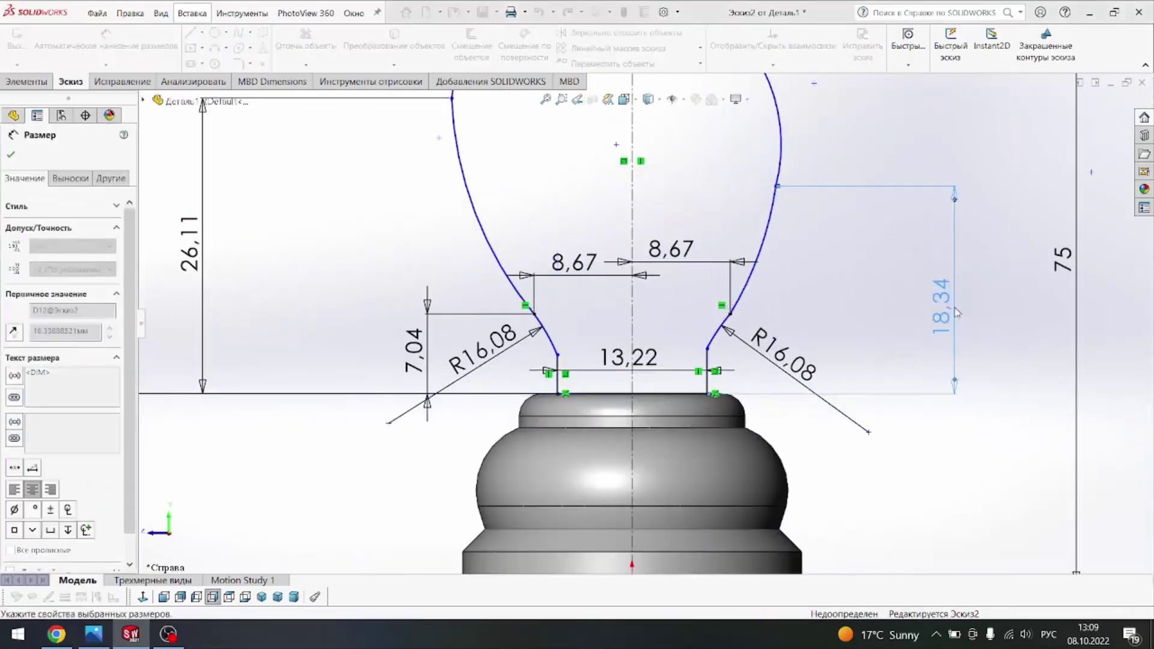
scroll(519, 404, up, 2)
Step: After checking the reference, set the upper neck point's height to 21,71
click(93, 635)
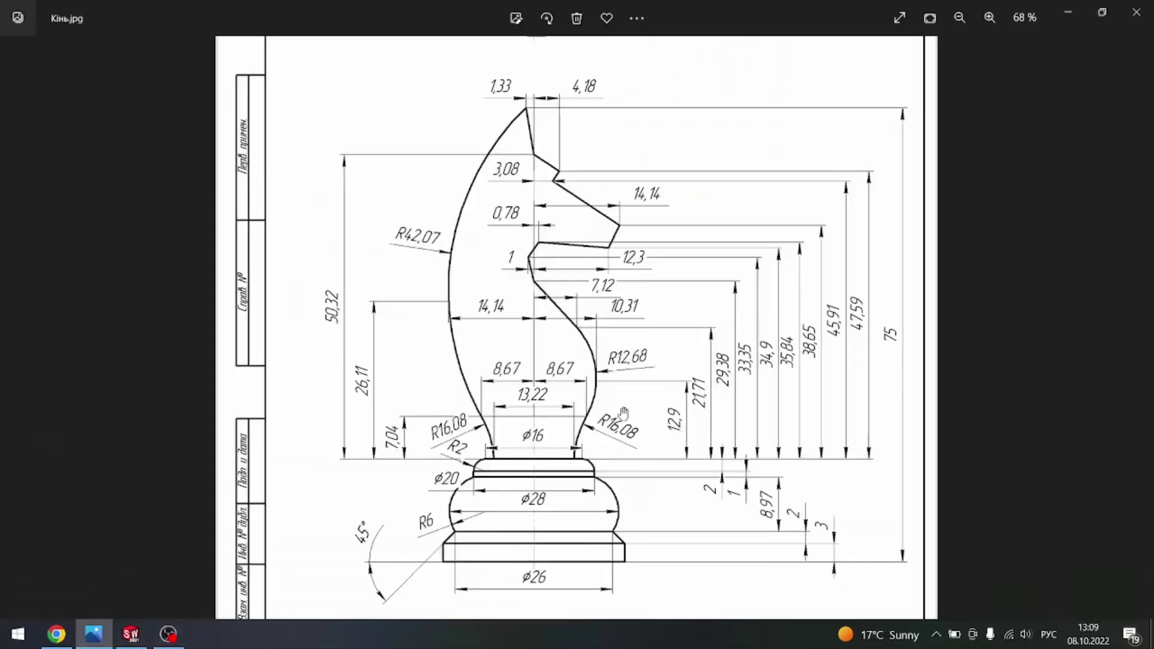
click(130, 634)
scroll(516, 327, up, 3)
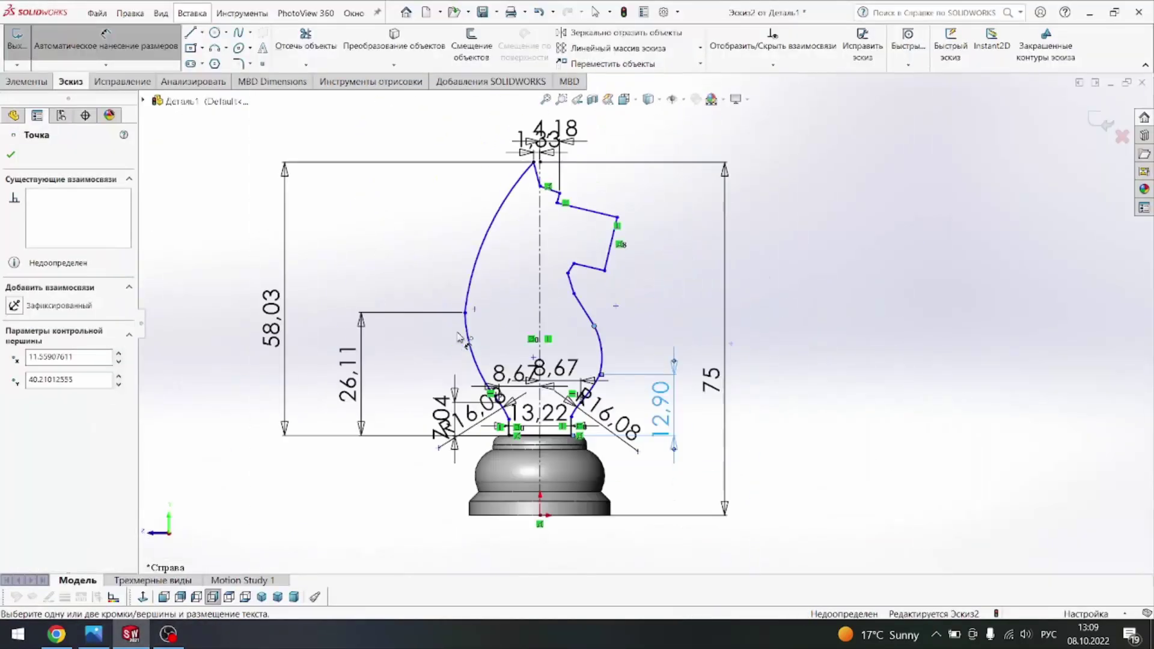
scroll(517, 331, down, 3)
scroll(748, 288, up, 1)
click(748, 288)
text(21.71)
key(Return)
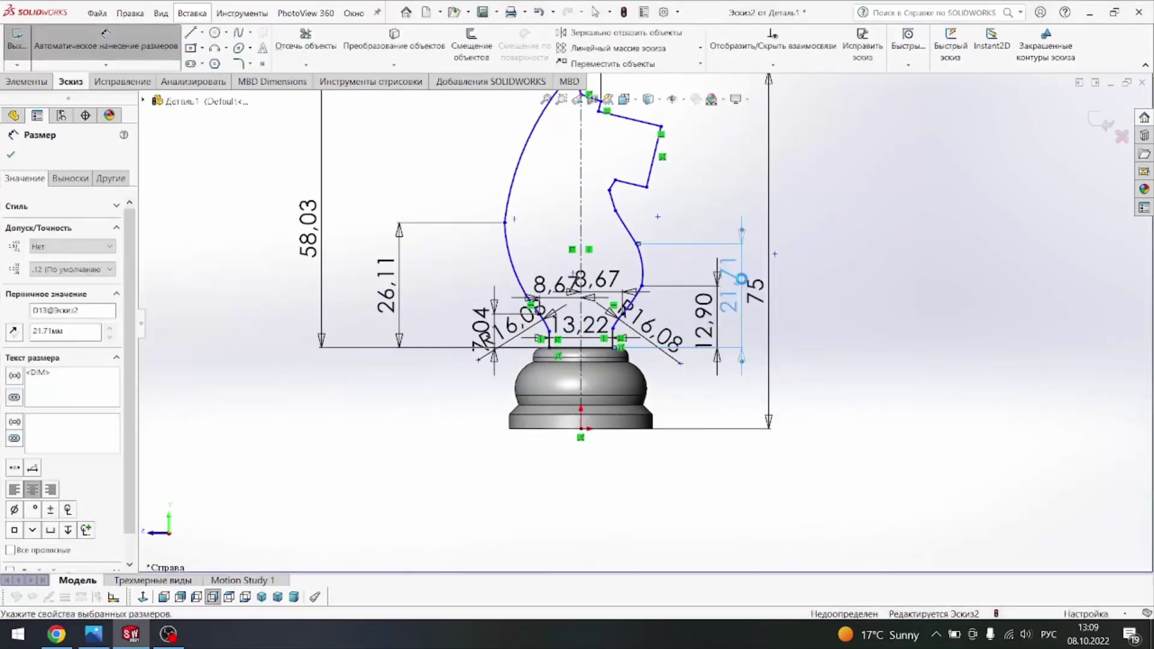
scroll(734, 306, down, 2)
key(Escape)
Step: Move the overall 75 height dimension to the sketch's left side
click(697, 322)
scroll(695, 319, up, 2)
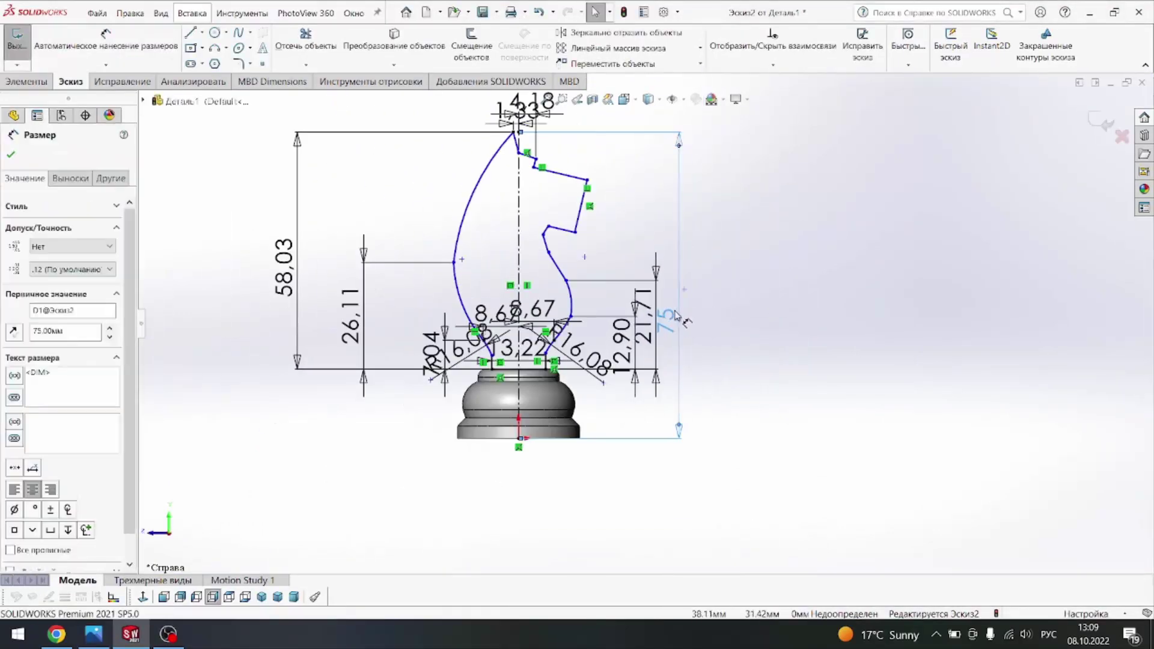
drag(676, 316, 193, 259)
key(Escape)
scroll(638, 301, up, 3)
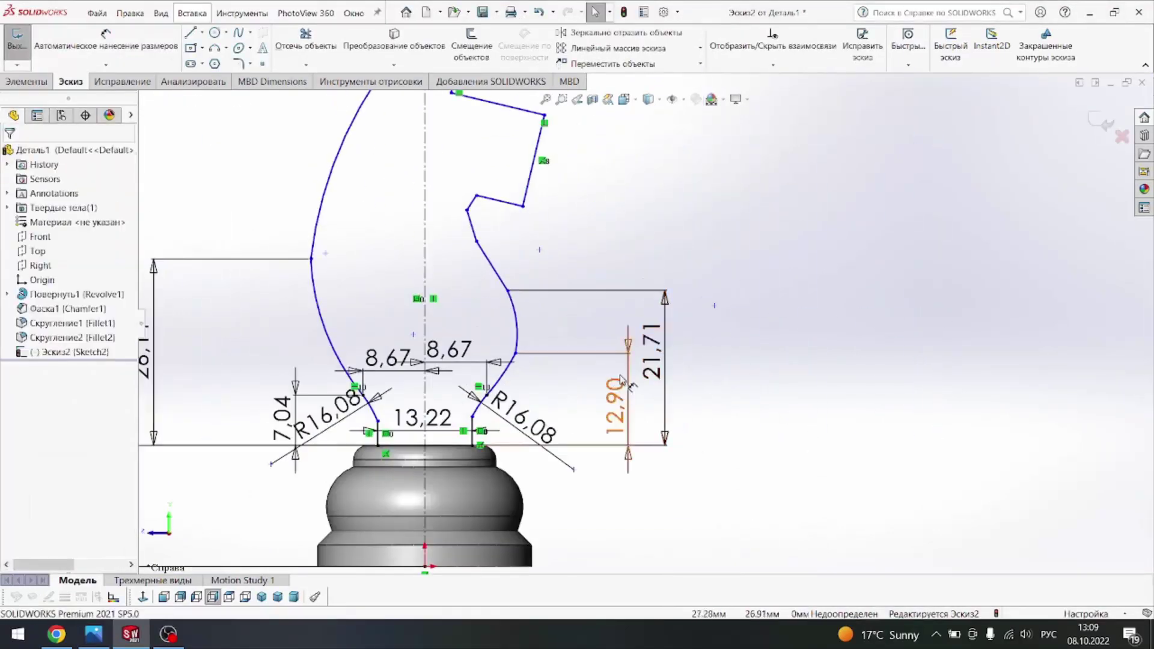
Step: Give the upper right neck arc a radius of R12,68
click(110, 639)
click(93, 634)
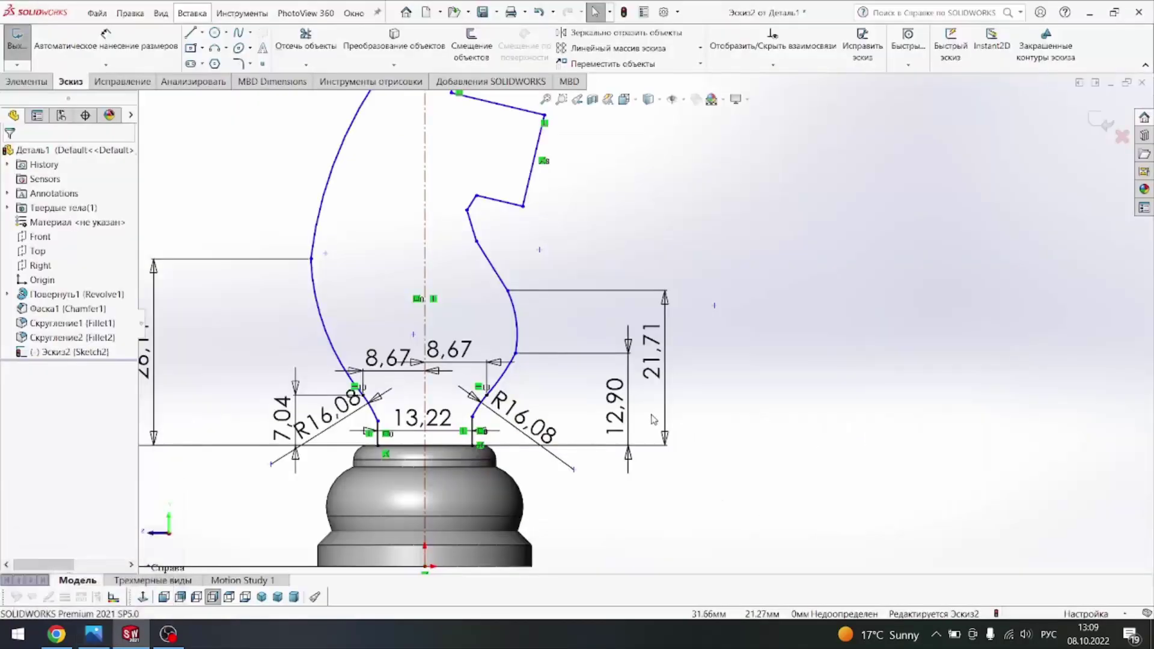
click(105, 37)
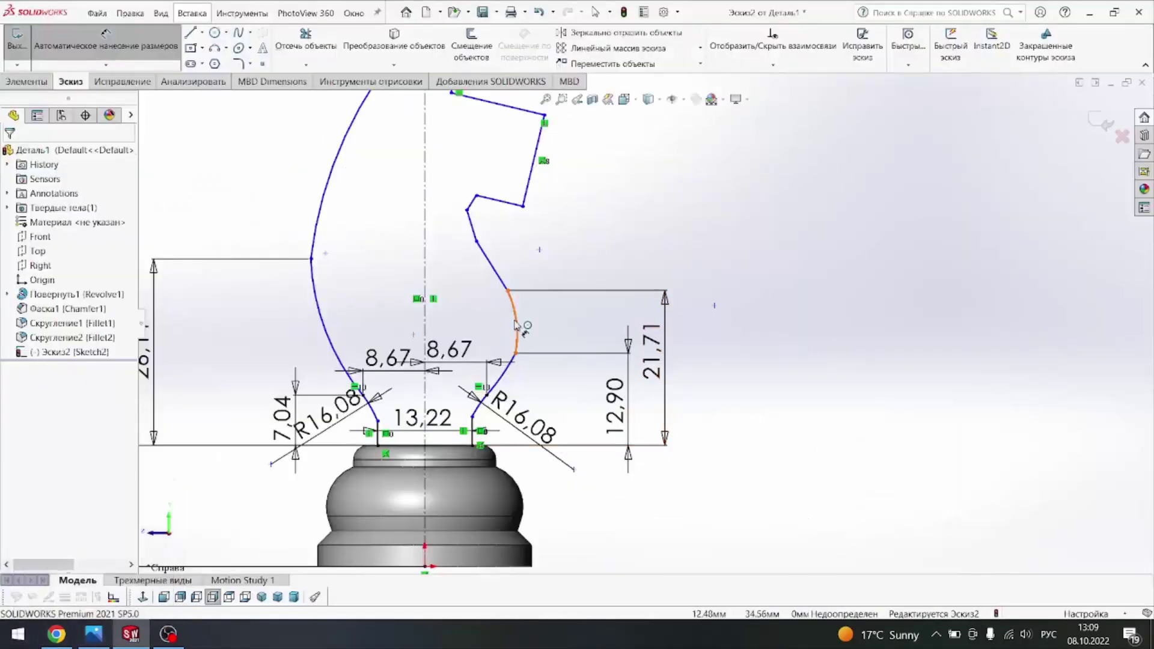
click(515, 324)
click(563, 322)
text(12,6)
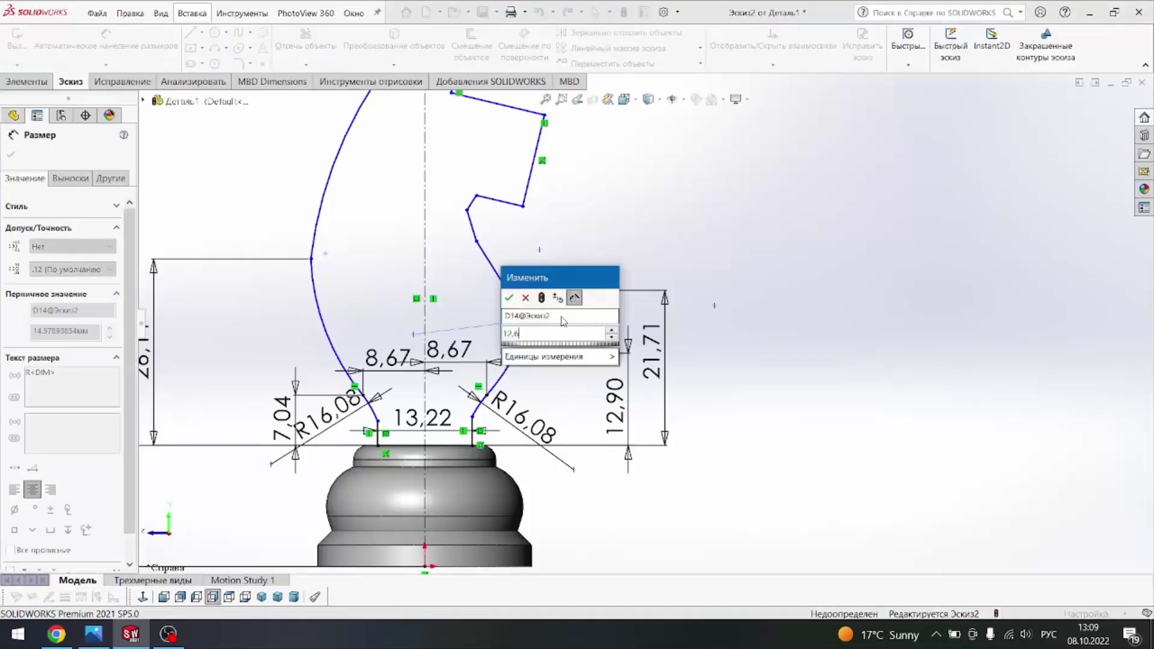
text(8)
key(Return)
click(498, 376)
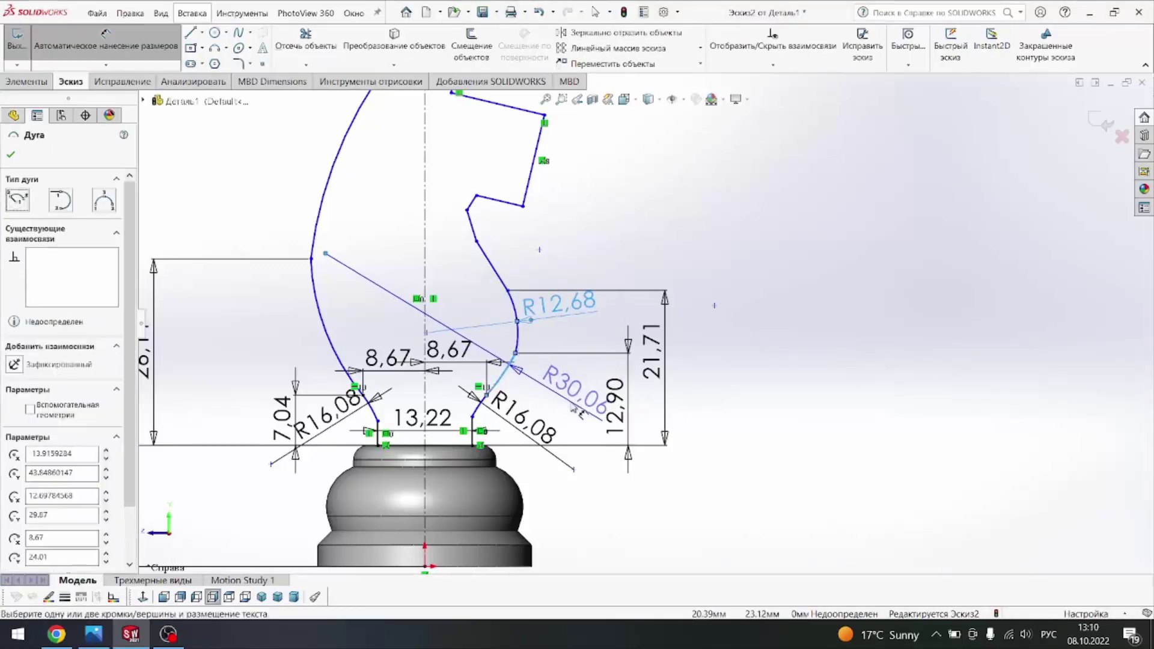
key(Escape)
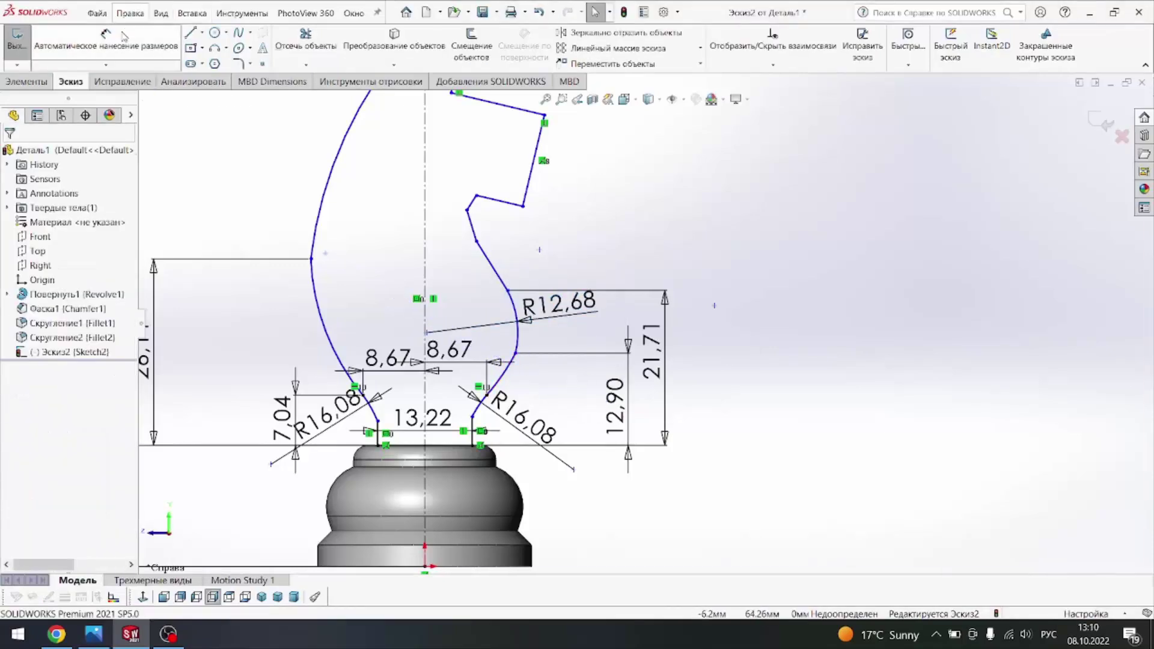
Step: Dimension the lower right neck arc with radius R12,68
click(123, 35)
click(497, 378)
click(535, 397)
text(12,68)
key(Return)
scroll(452, 394, up, 4)
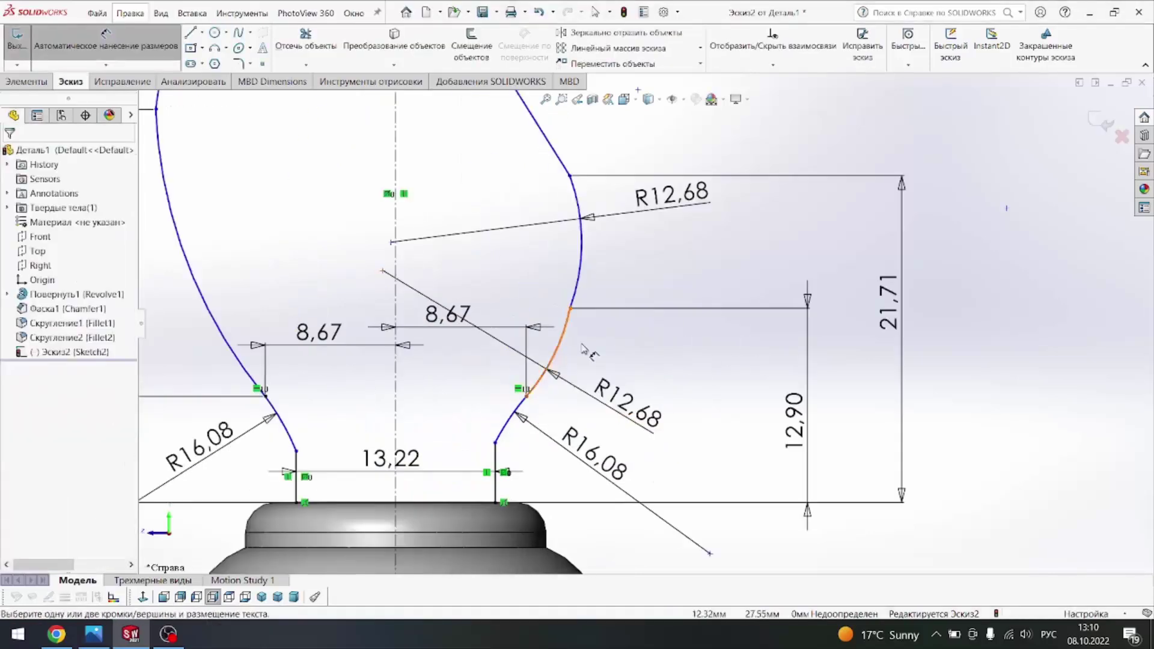
scroll(601, 351, up, 3)
scroll(626, 343, down, 2)
Step: Delete an R12,68 radius, undo the deletion, and view the Кінь.jpg reference
click(630, 368)
key(Delete)
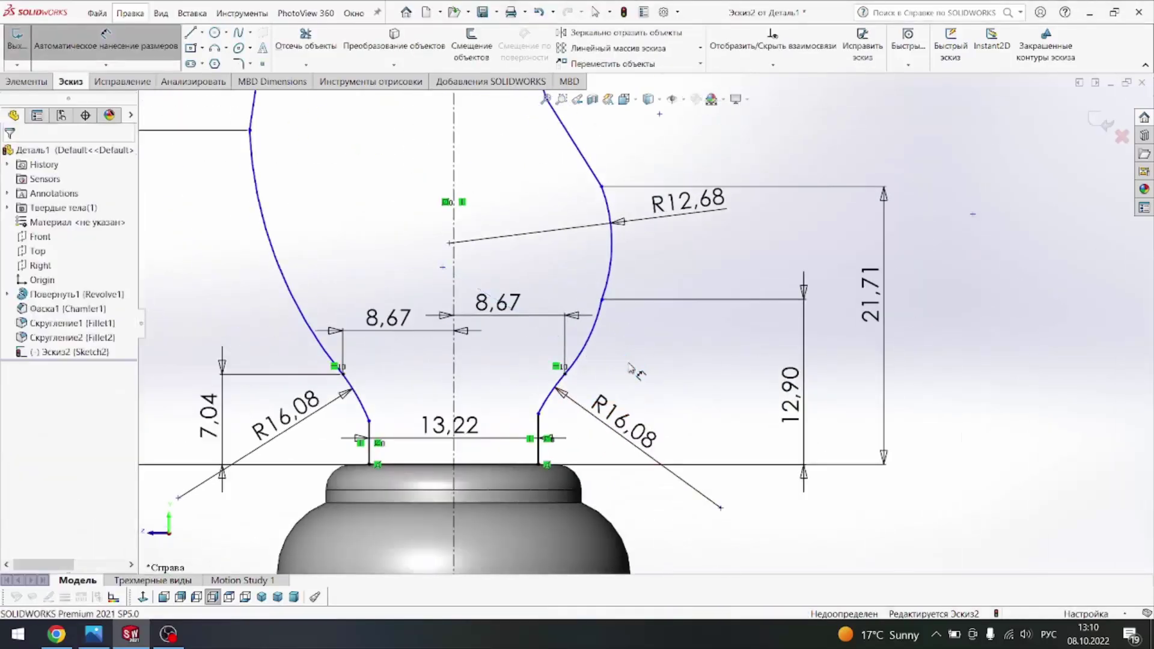
key(ctrl+z)
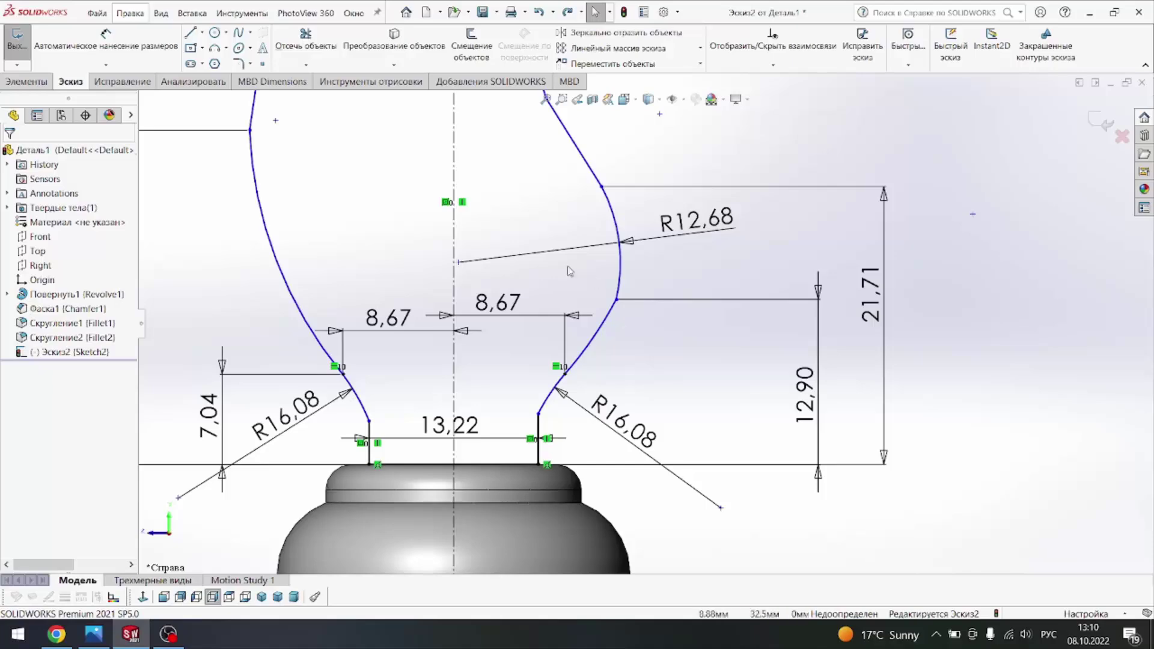
scroll(570, 272, up, 3)
click(93, 634)
Step: Dimension the lower head vertex 29,38 above the base line
scroll(806, 424, up, 3)
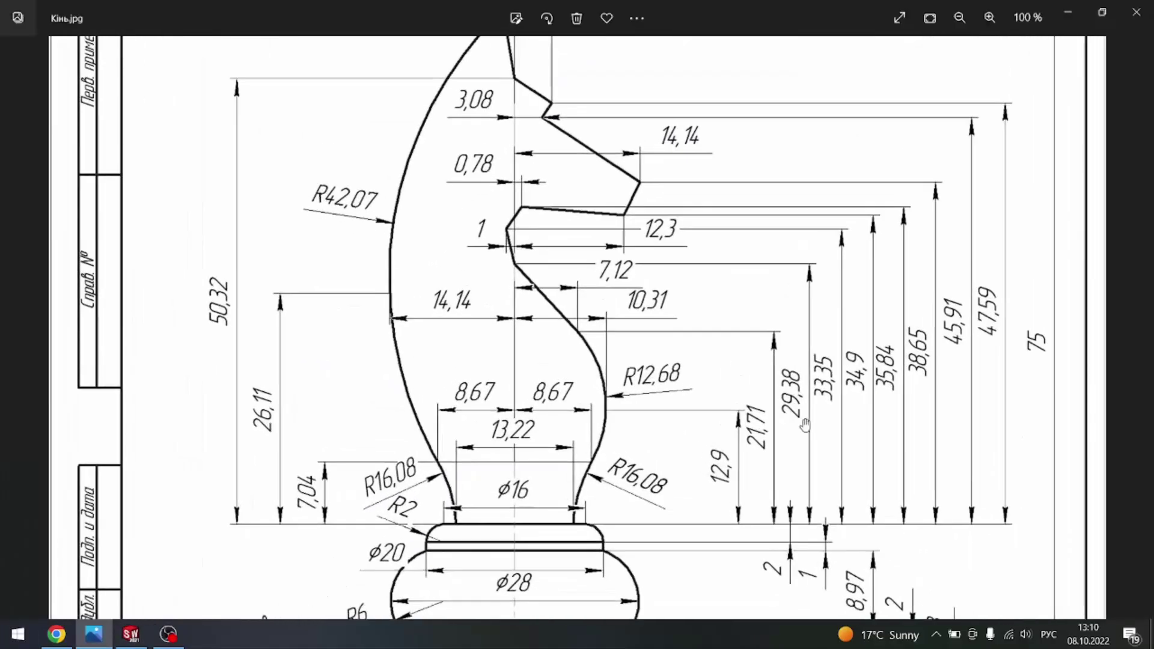
click(131, 634)
scroll(773, 296, down, 2)
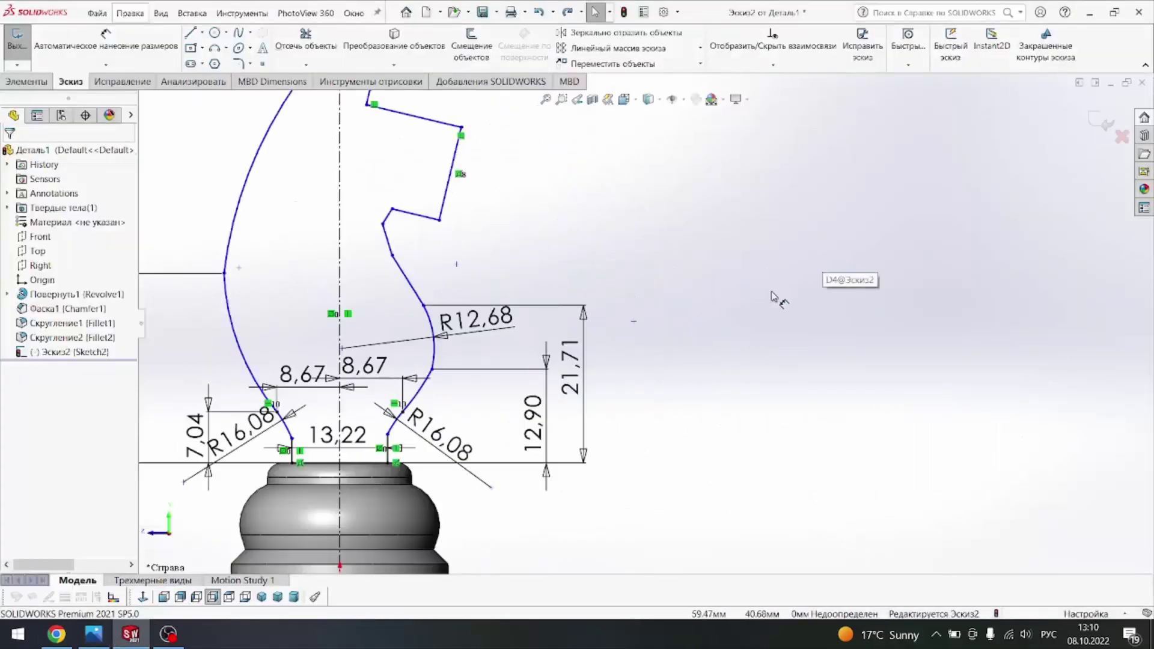
click(105, 36)
click(339, 463)
click(393, 255)
click(672, 360)
text(29,38)
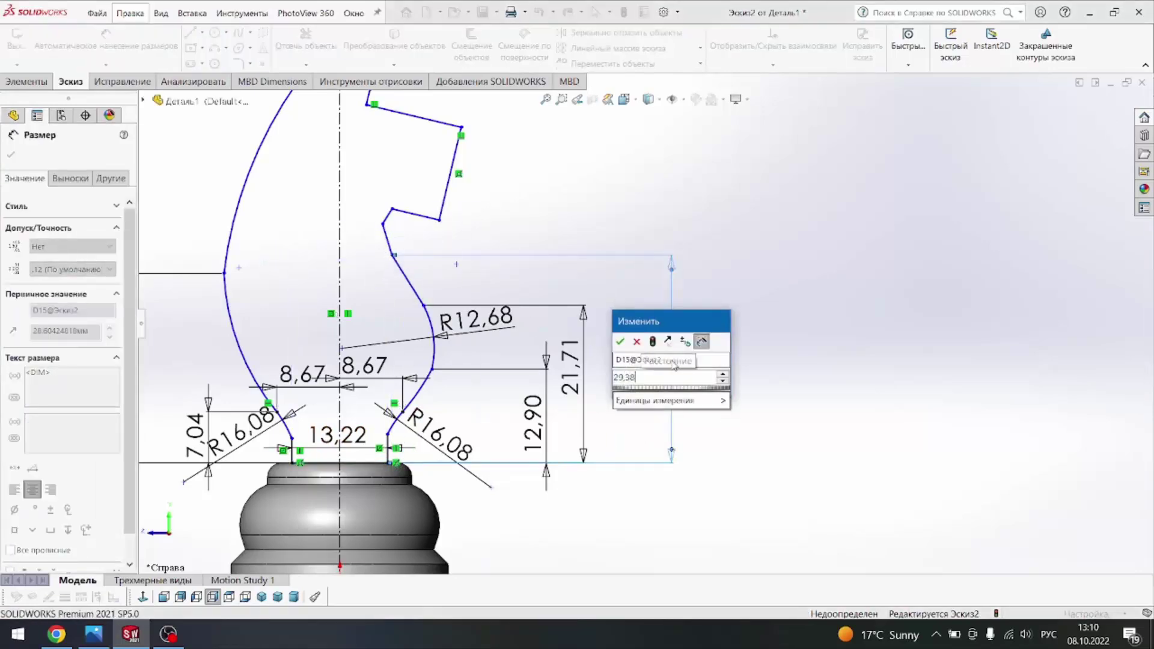
key(Return)
Step: Add a 33,35 height from the base line to the next head vertex up
click(94, 634)
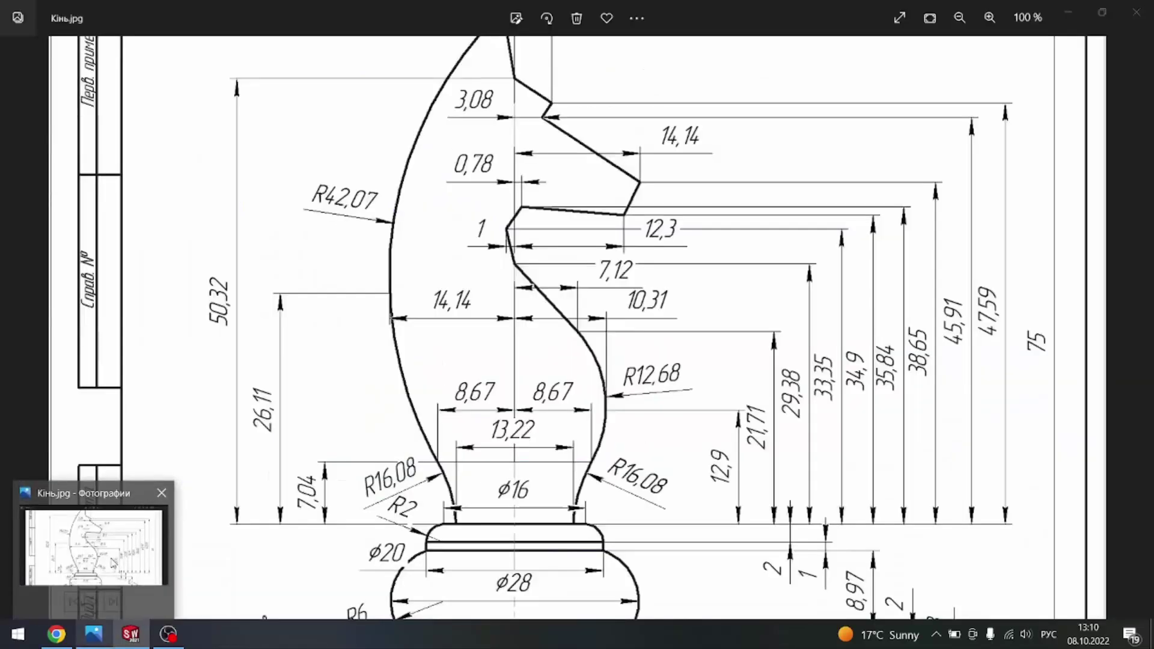
click(383, 220)
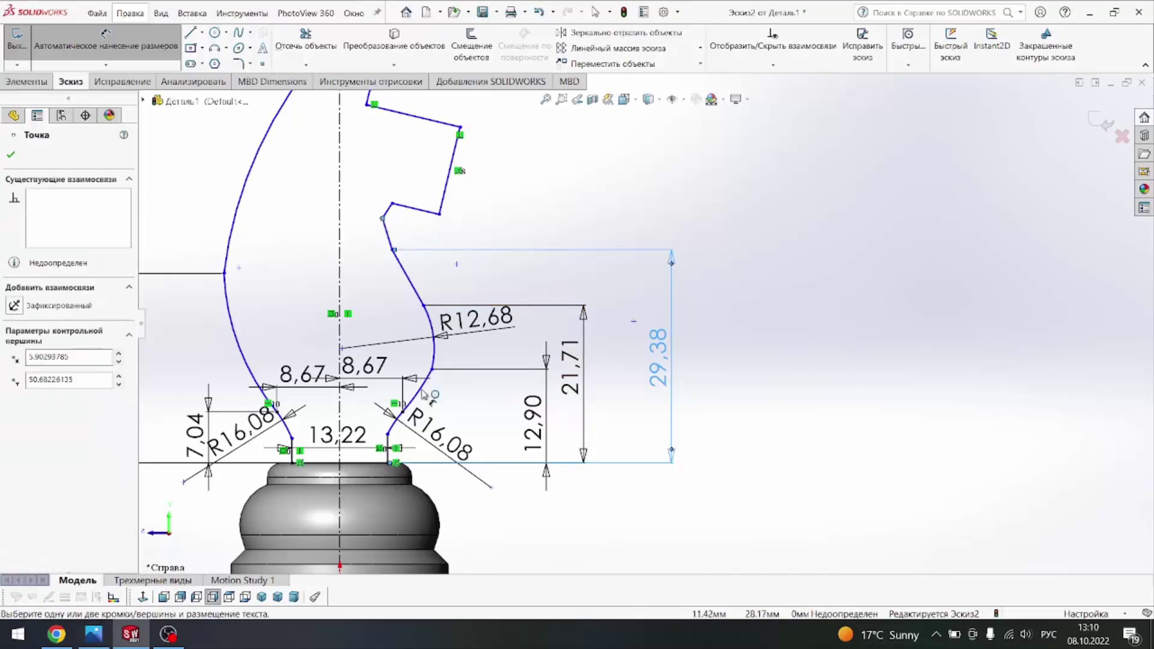
click(361, 462)
click(756, 354)
key(Return)
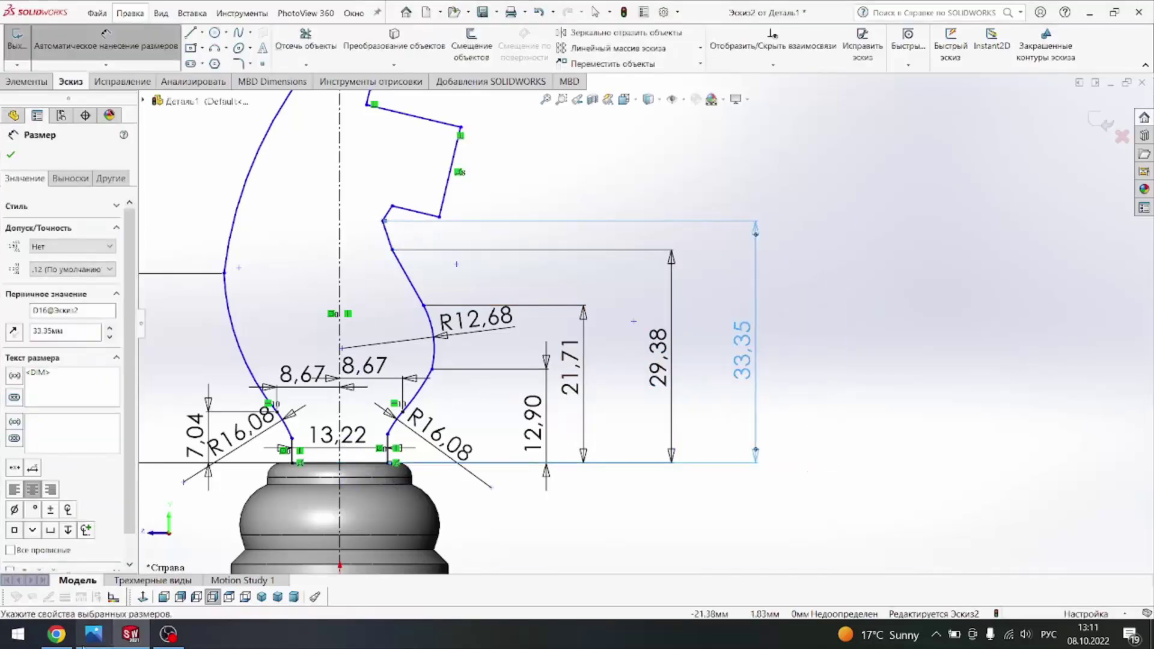
Step: Give the next upper head vertex a 34,90 height and fit the sketch in view
click(93, 634)
key(alt+Tab)
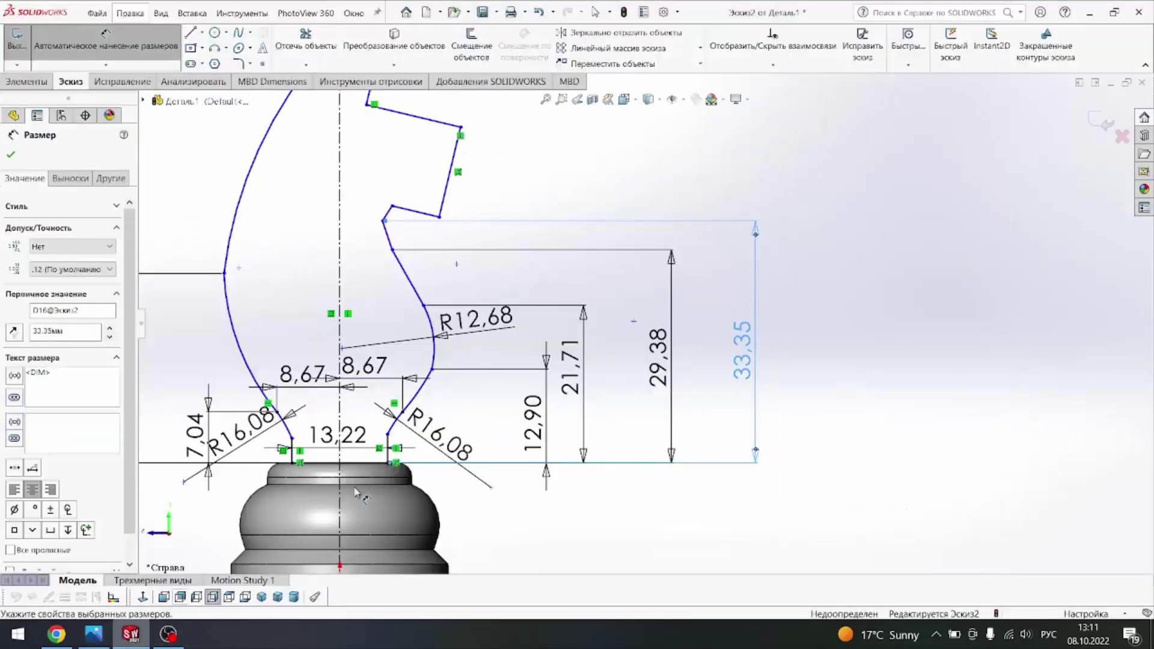
click(440, 217)
click(441, 463)
click(808, 346)
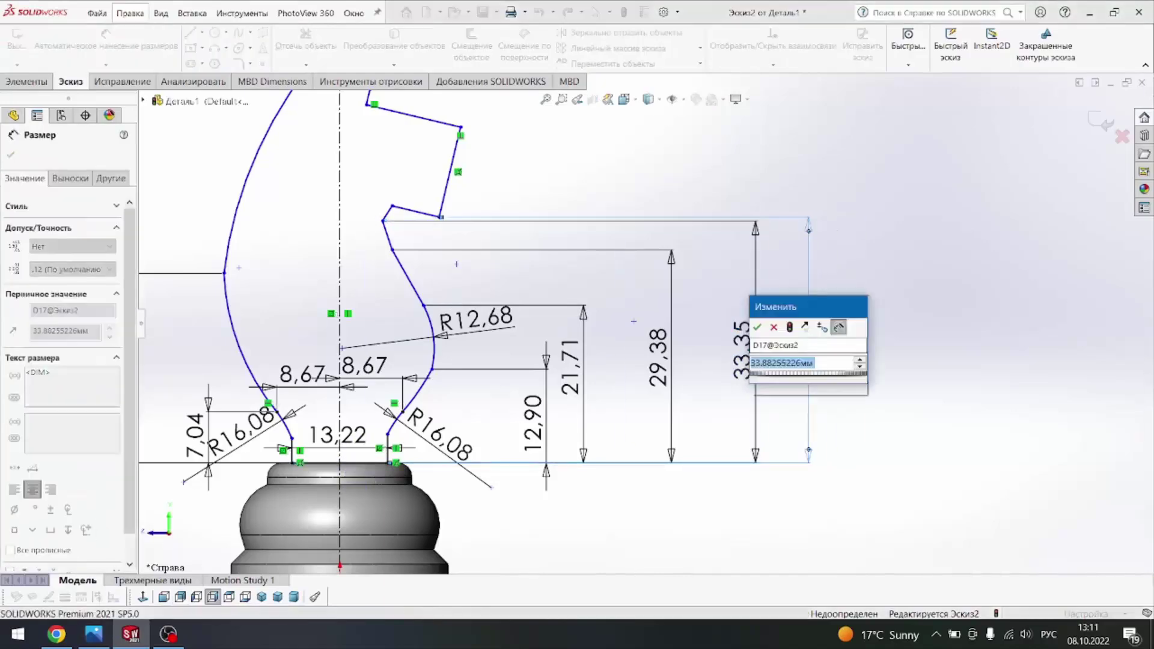
text(34.9)
key(Return)
key(f)
Step: Add a 35,84 height from the base line to the following head vertex
click(93, 634)
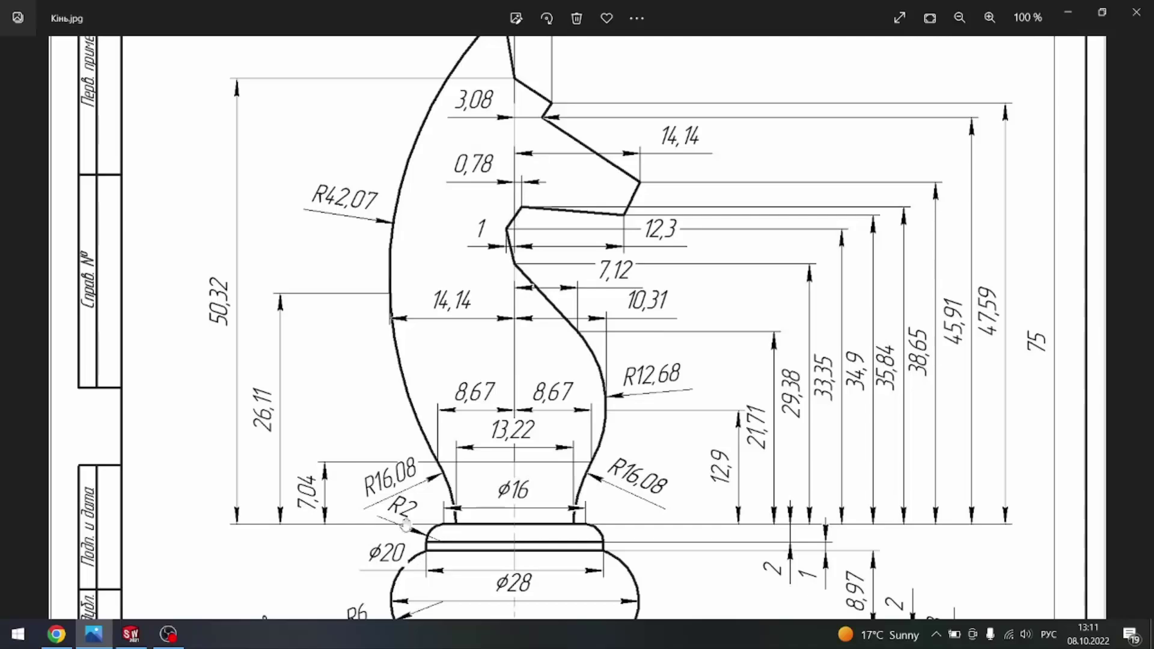
click(131, 634)
click(439, 227)
click(397, 439)
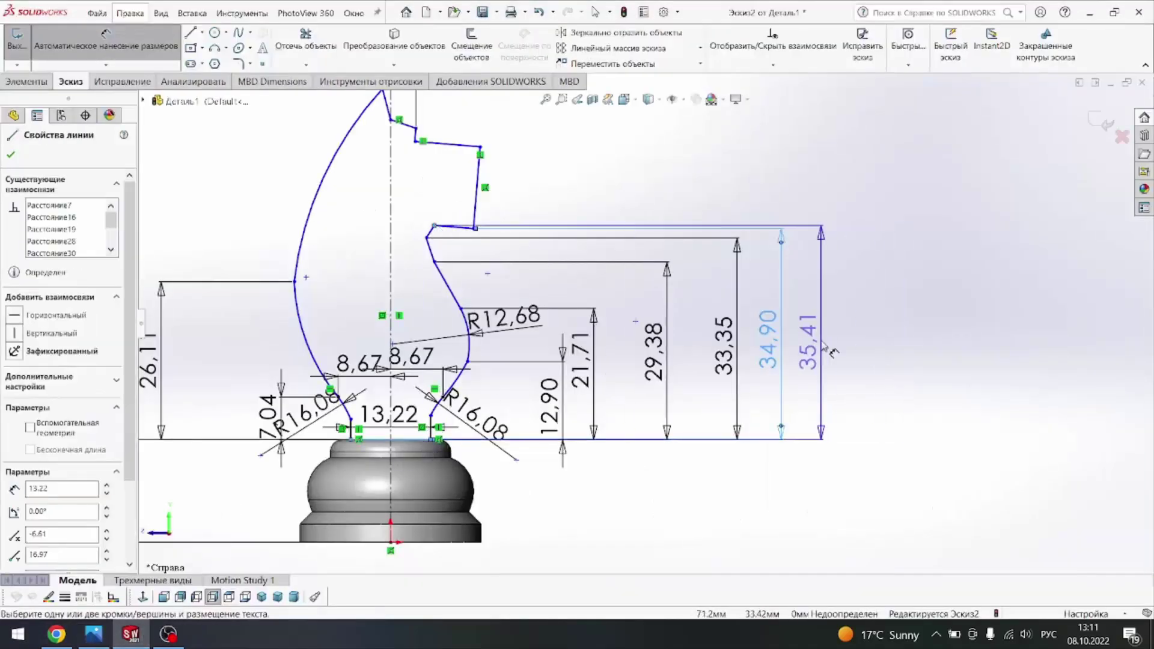
click(832, 352)
text(35.84)
key(Return)
Step: Dimension the next head vertex at 38,65, correcting a mistyped 388,65
click(93, 634)
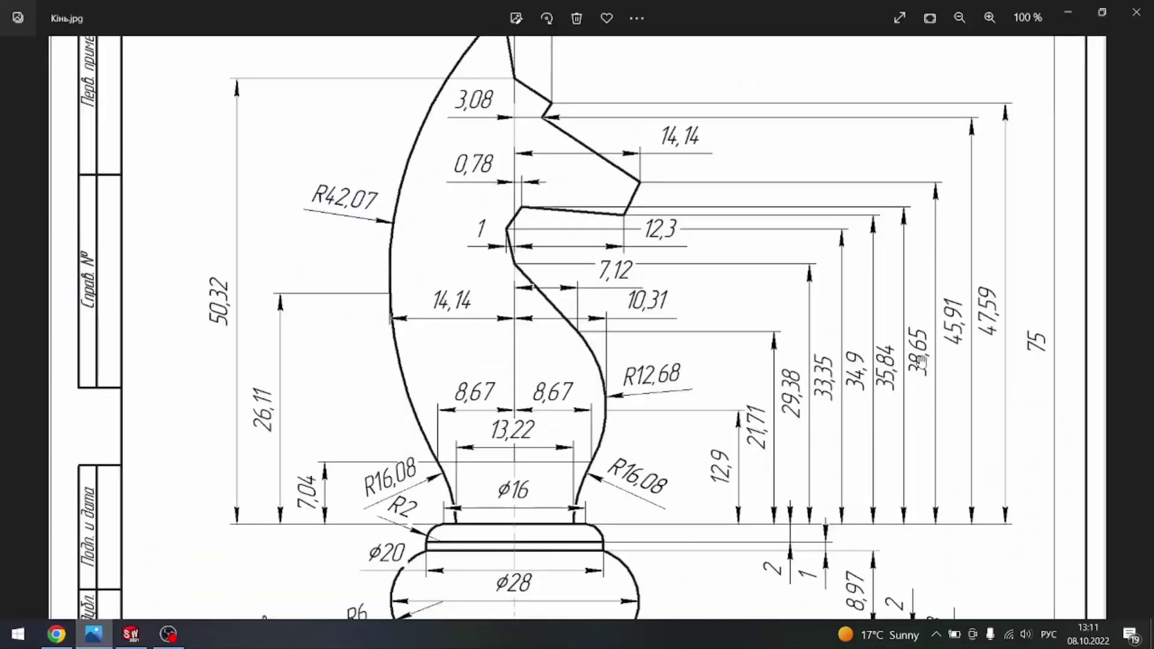
key(alt+Tab)
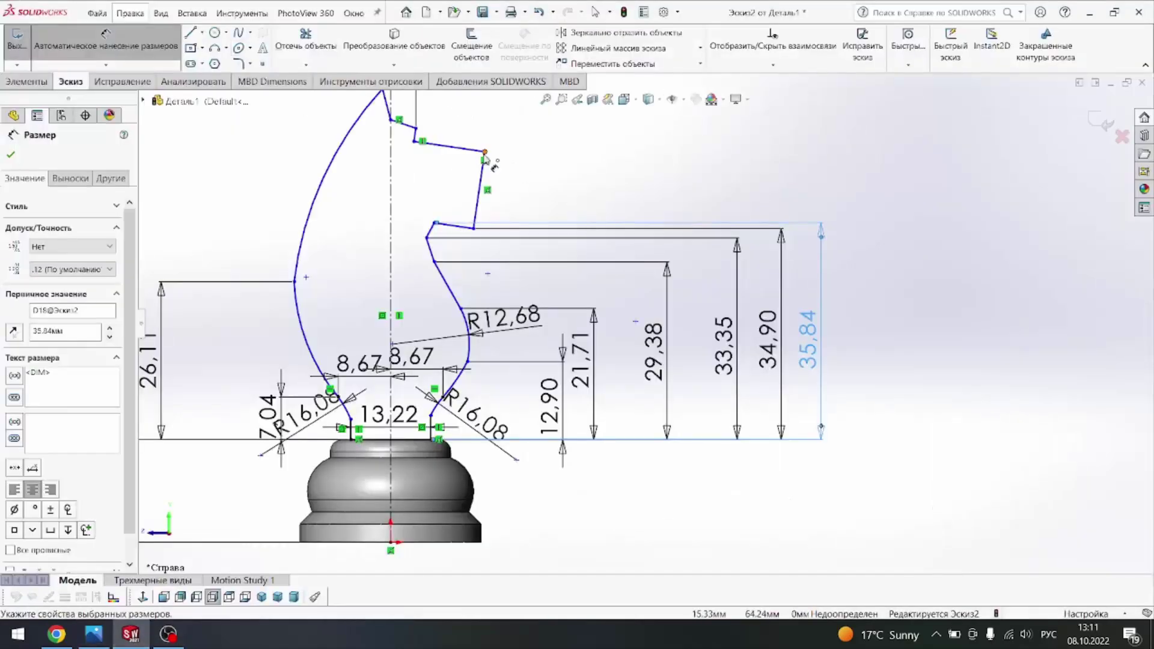
click(486, 152)
click(853, 289)
text(388.65)
key(Return)
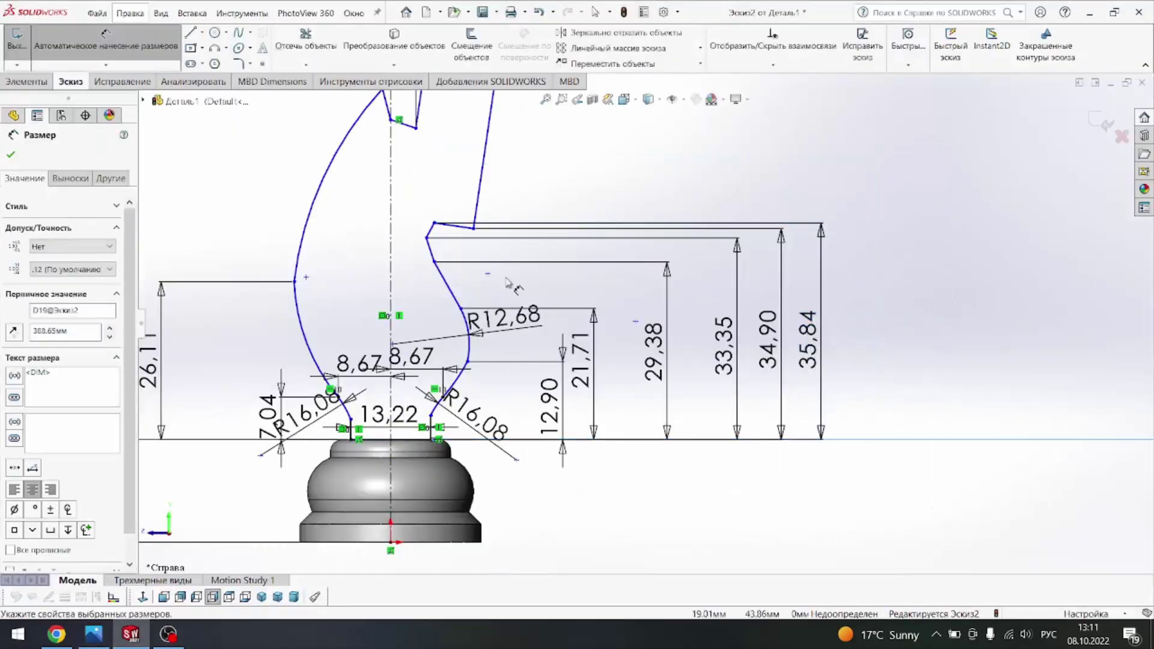
scroll(643, 321, up, 6)
scroll(644, 321, up, 4)
double_click(677, 241)
text(38)
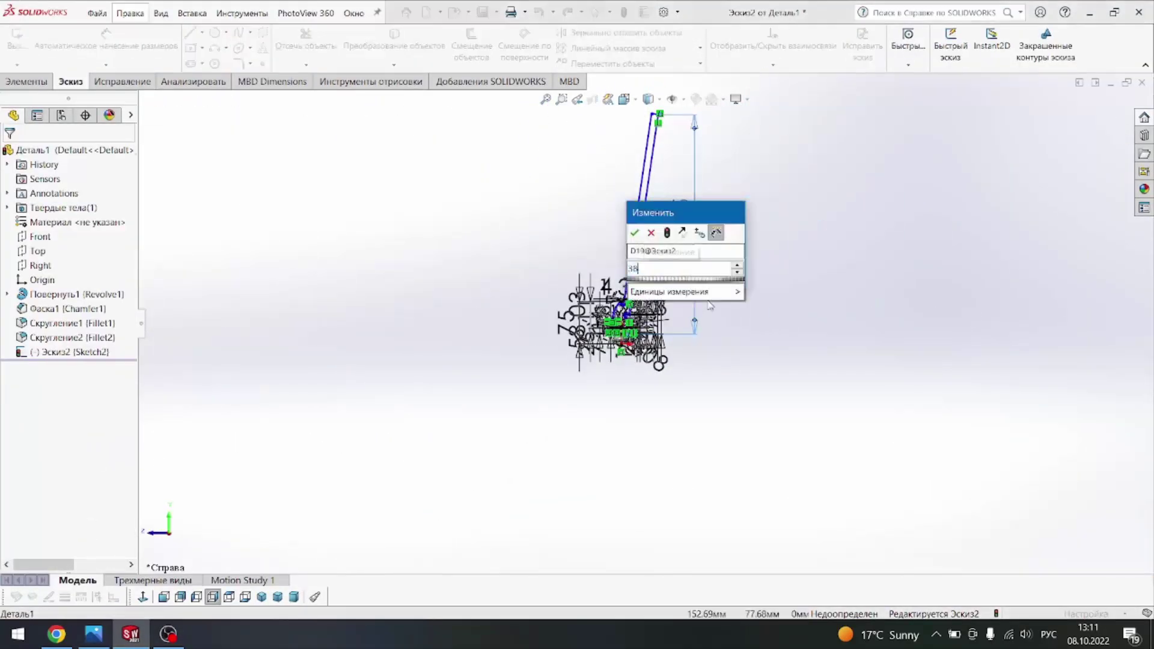
text(.65)
key(Return)
scroll(610, 302, down, 5)
Step: Recheck the reference and begin editing the 45,91 upper head height
click(106, 642)
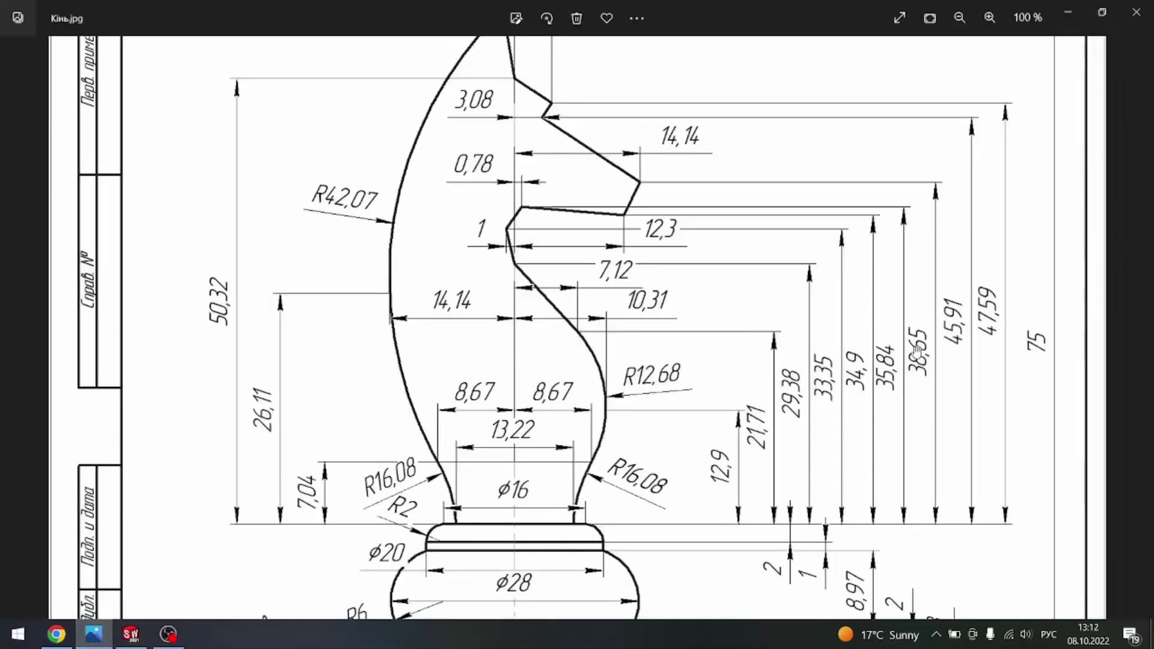
click(130, 635)
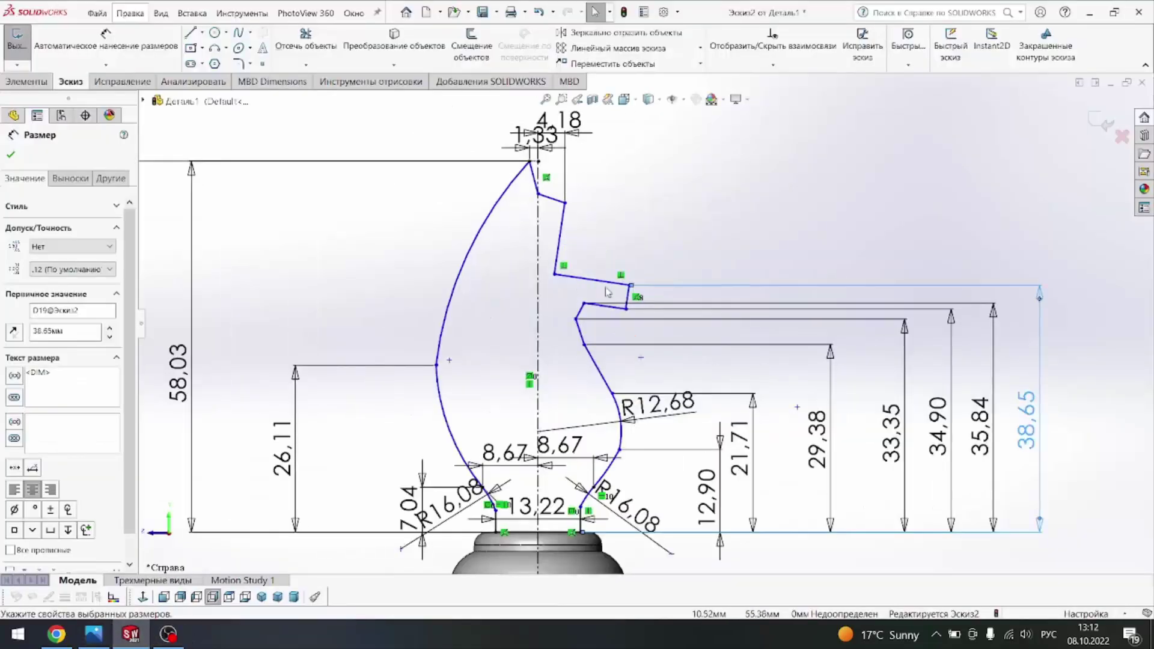
scroll(556, 536, up, 3)
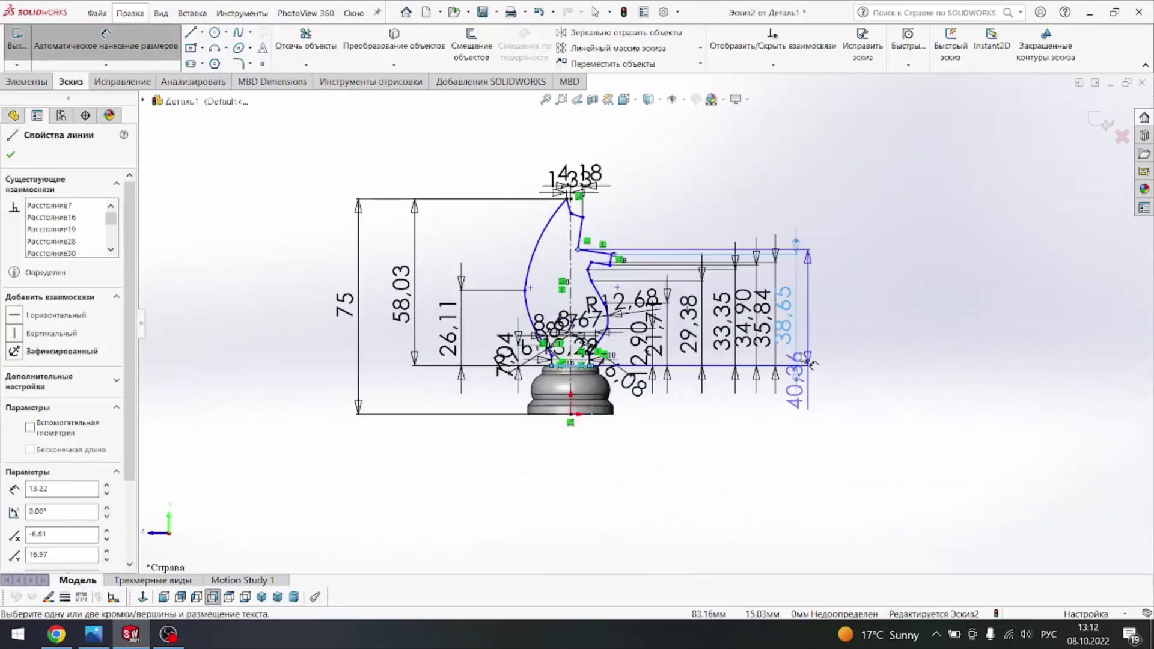
double_click(809, 279)
Step: Finish the 45,91 height and drag a stray head endpoint back onto the profile
text(45,91)
key(Return)
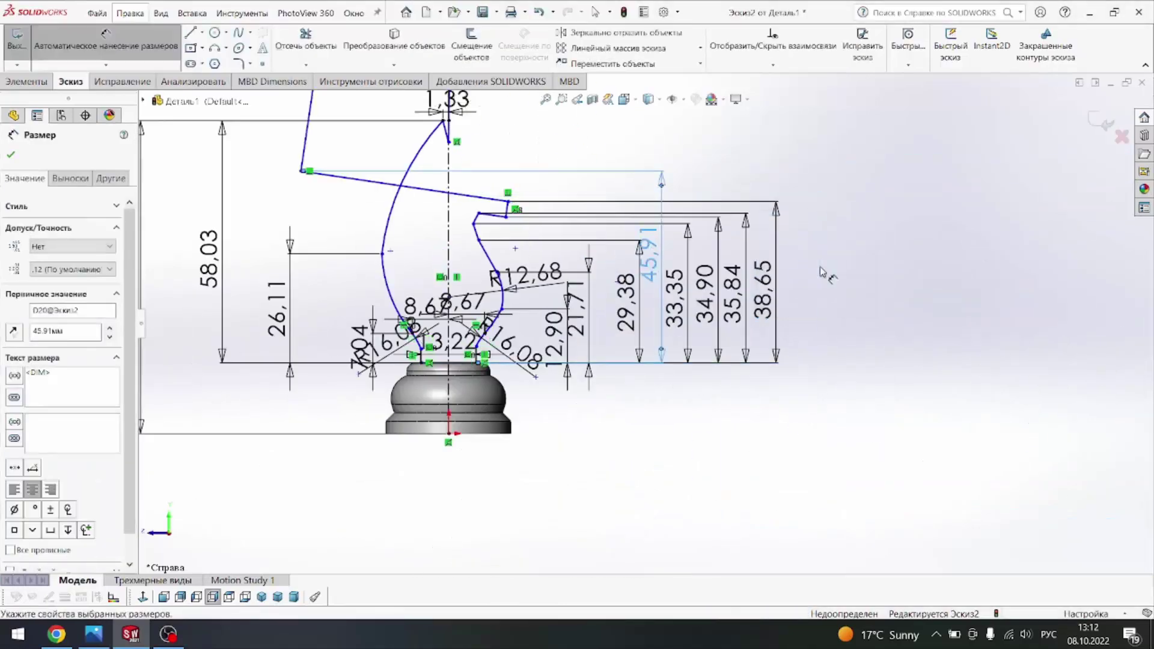
ctrl+middle_drag(824, 270, 721, 297)
key(Escape)
drag(210, 205, 233, 208)
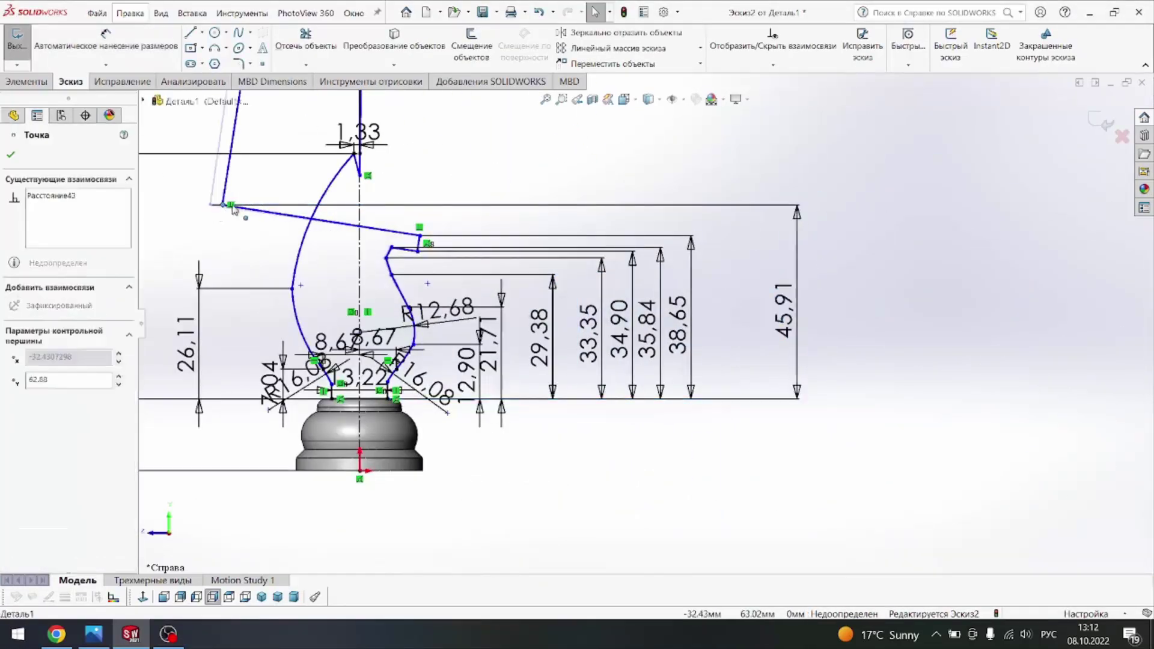
drag(378, 227, 379, 192)
scroll(180, 181, up, 3)
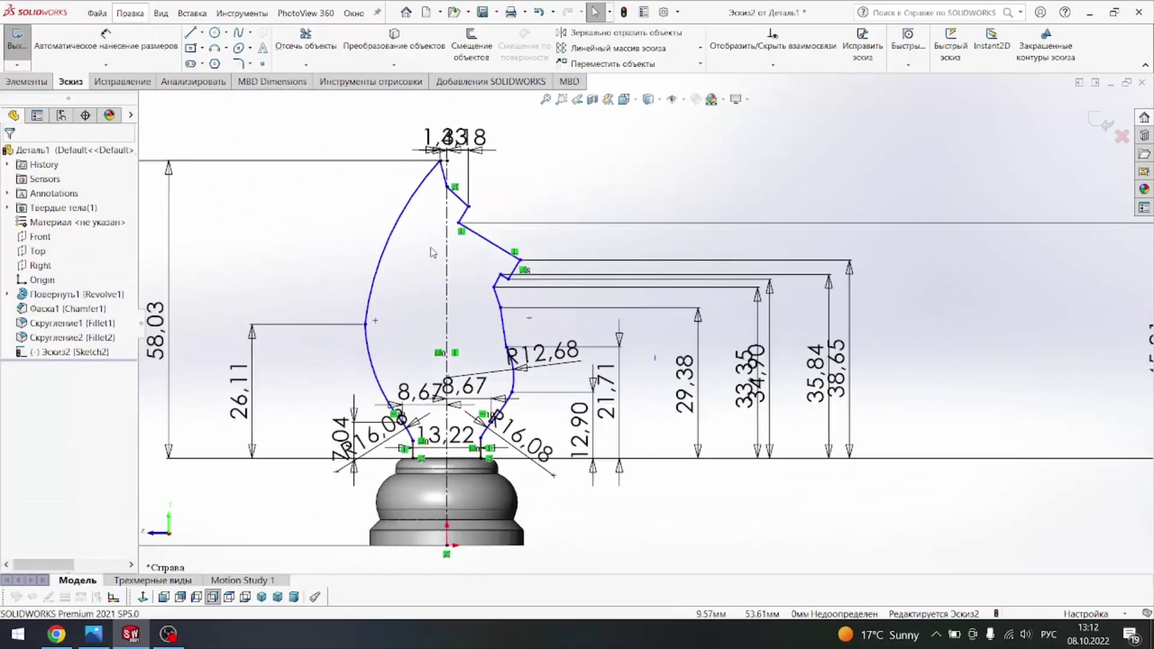
Step: Add a 47,59 height to the top head vertex after checking the reference
mouse_move(93, 634)
click(97, 548)
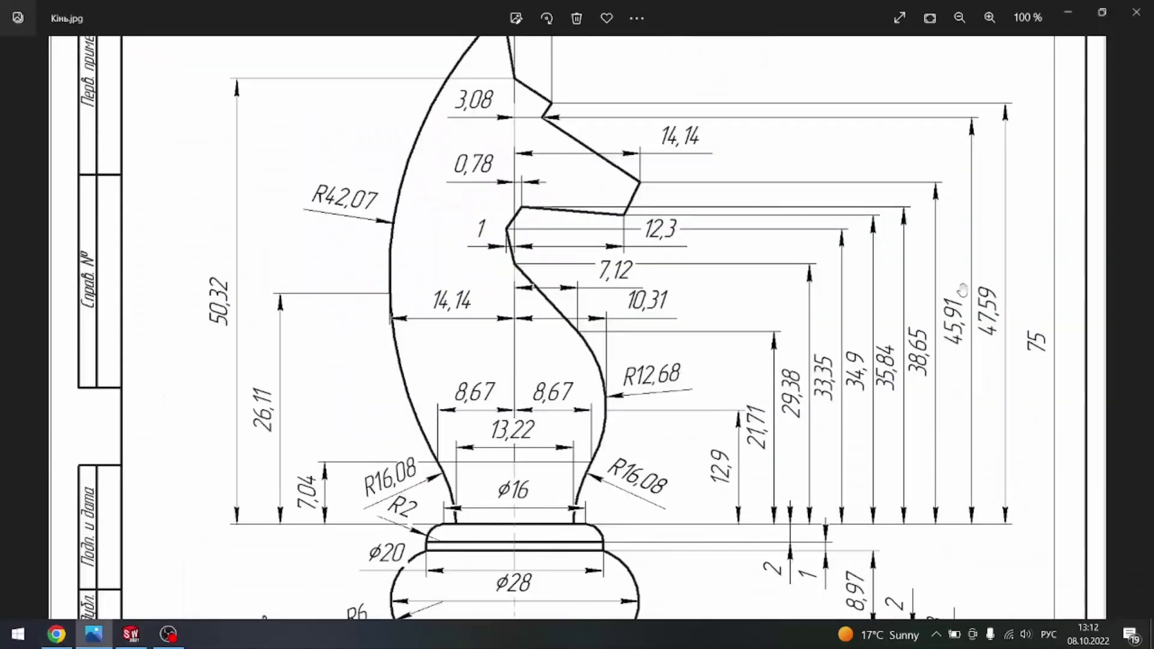
key(alt+Tab)
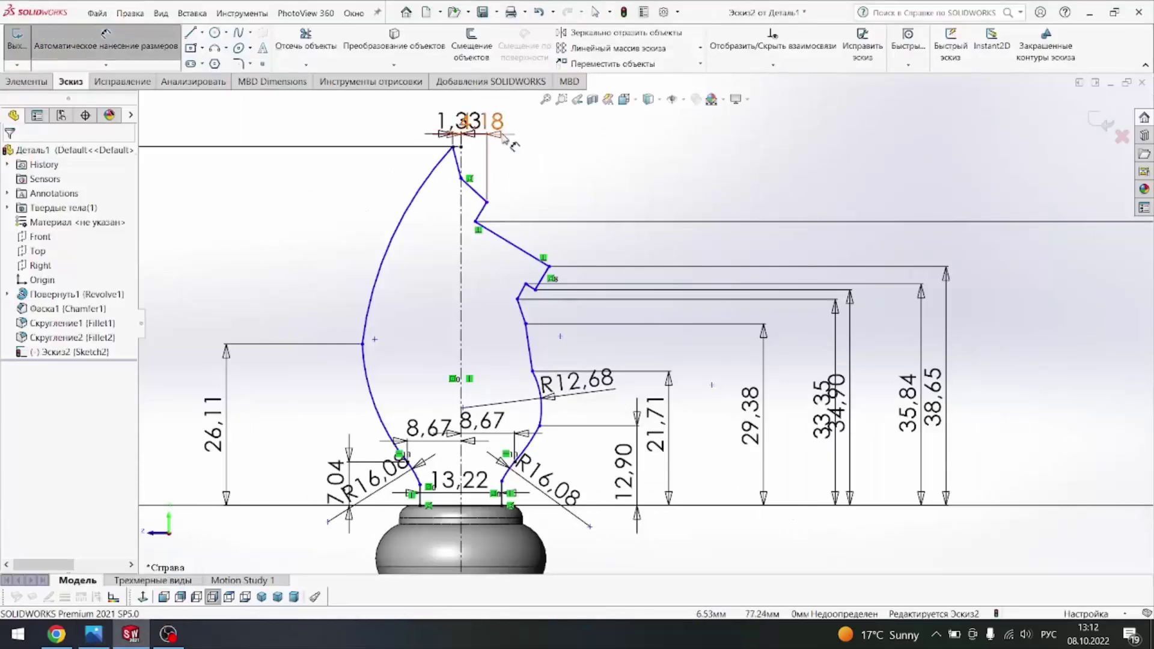
click(614, 310)
scroll(614, 310, up, 3)
click(914, 324)
text(47,)
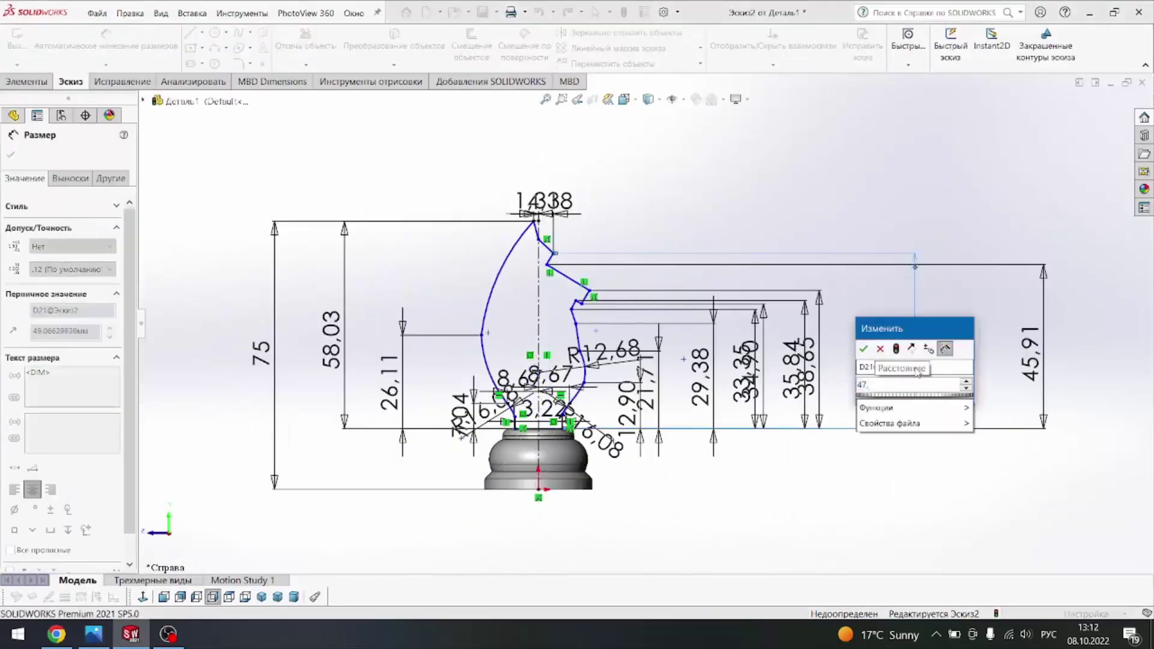
text(59)
key(Return)
Step: Undo the 47,59 height, then exit and reopen the knight sketch
scroll(602, 327, down, 3)
scroll(601, 327, up, 1)
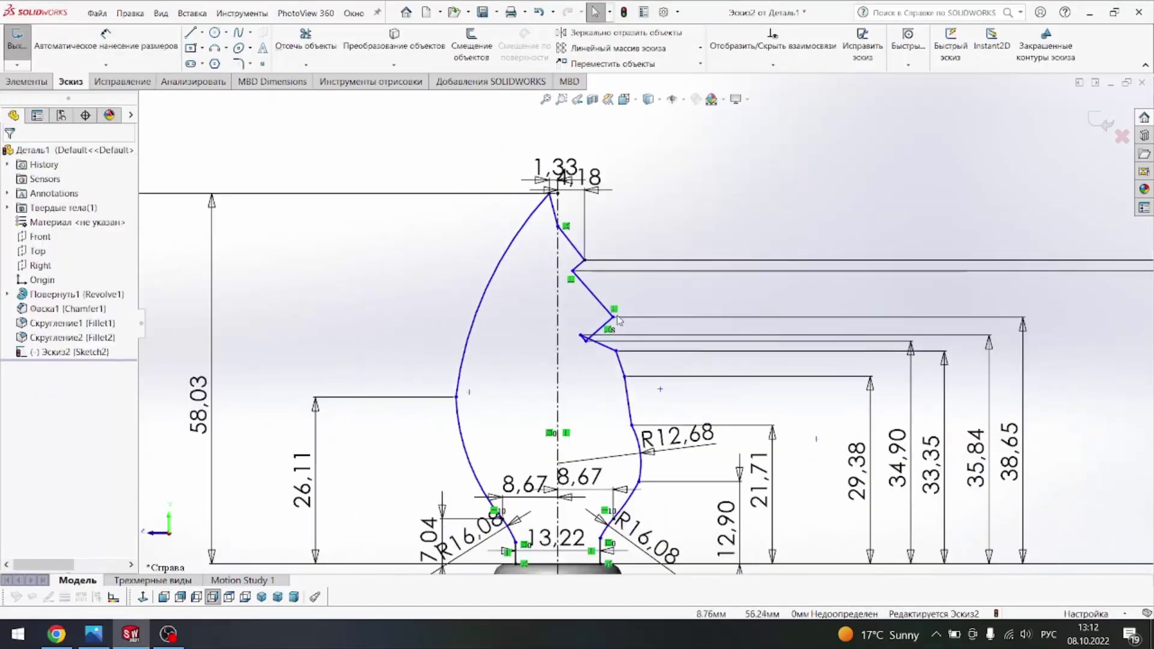
scroll(727, 404, up, 2)
click(539, 12)
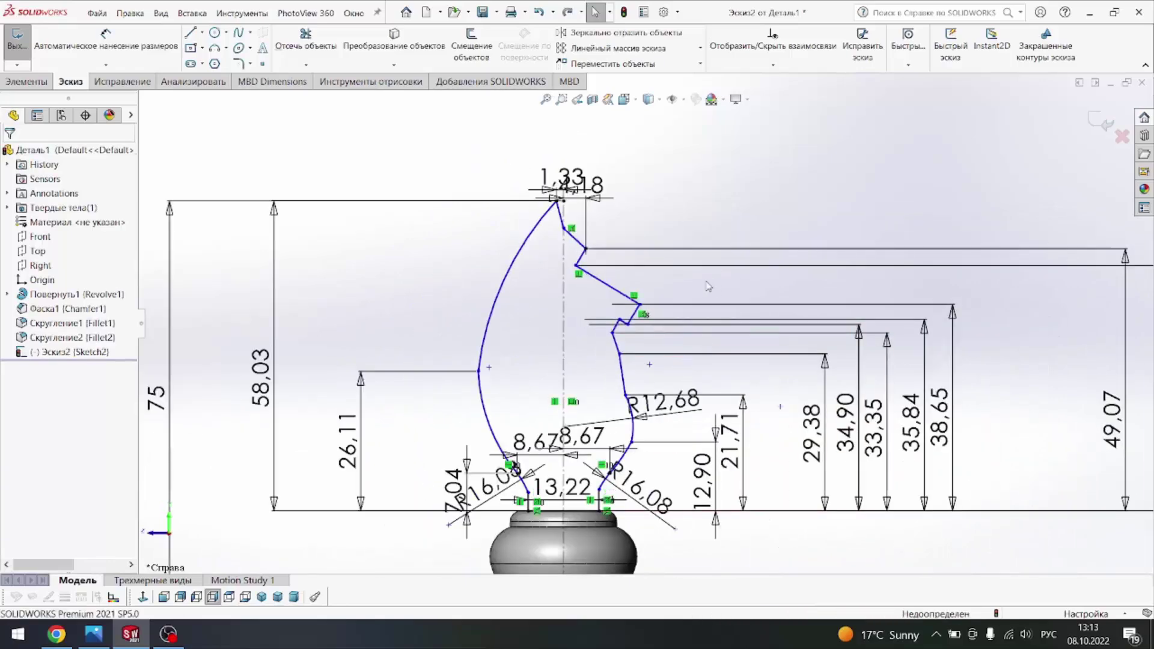
click(624, 12)
click(58, 321)
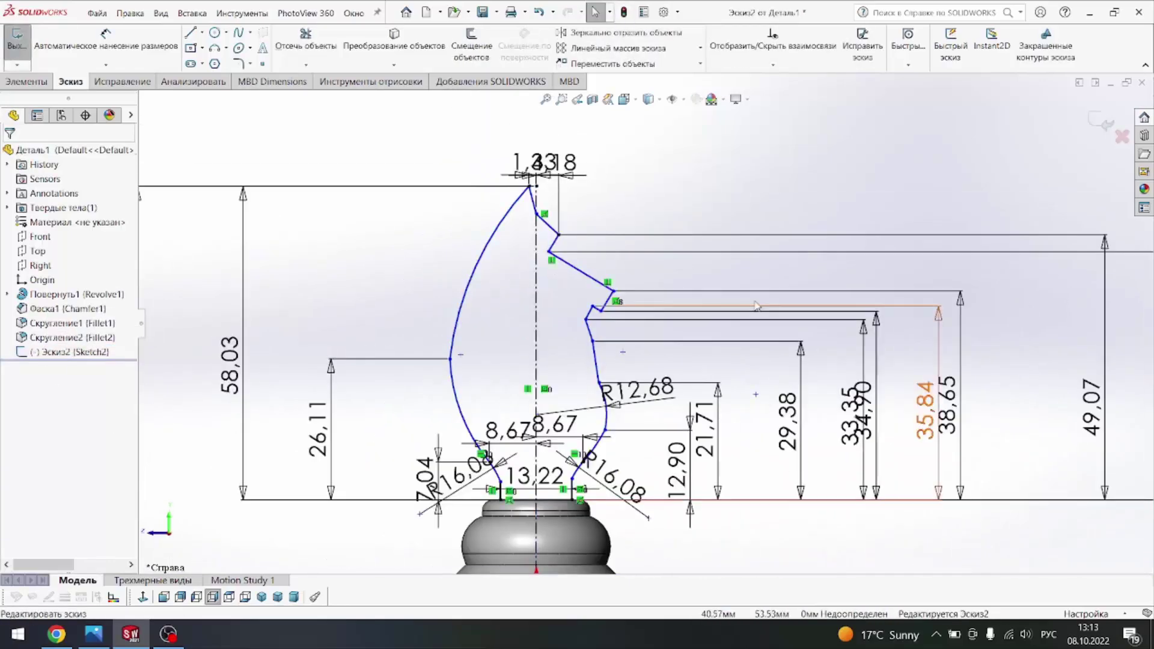
scroll(576, 184, down, 5)
Step: Delete the greyed 49,07 dimension and bring up the Кінь.jpg reference
click(518, 142)
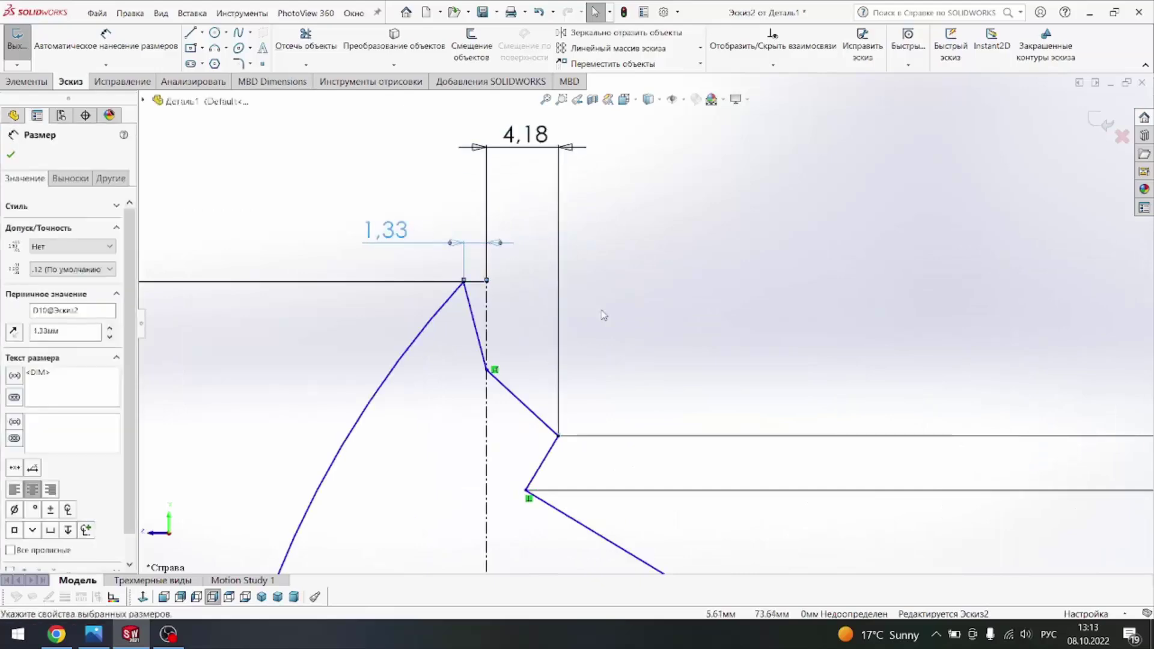
scroll(626, 289, up, 2)
scroll(746, 394, up, 3)
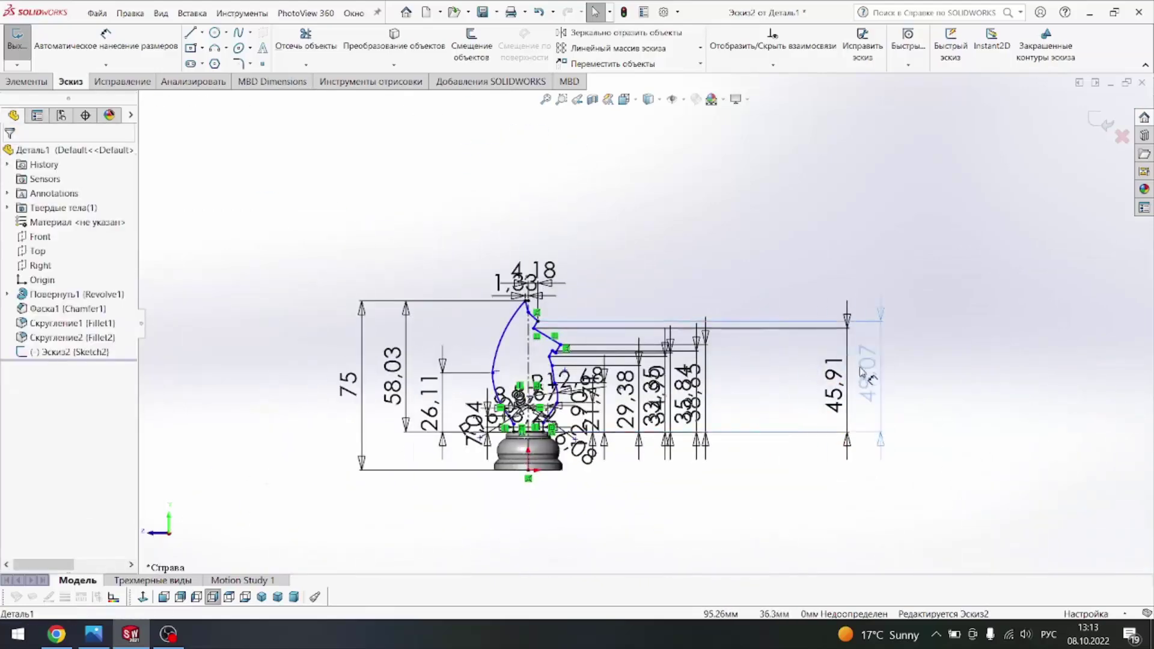
click(864, 374)
key(Delete)
key(f)
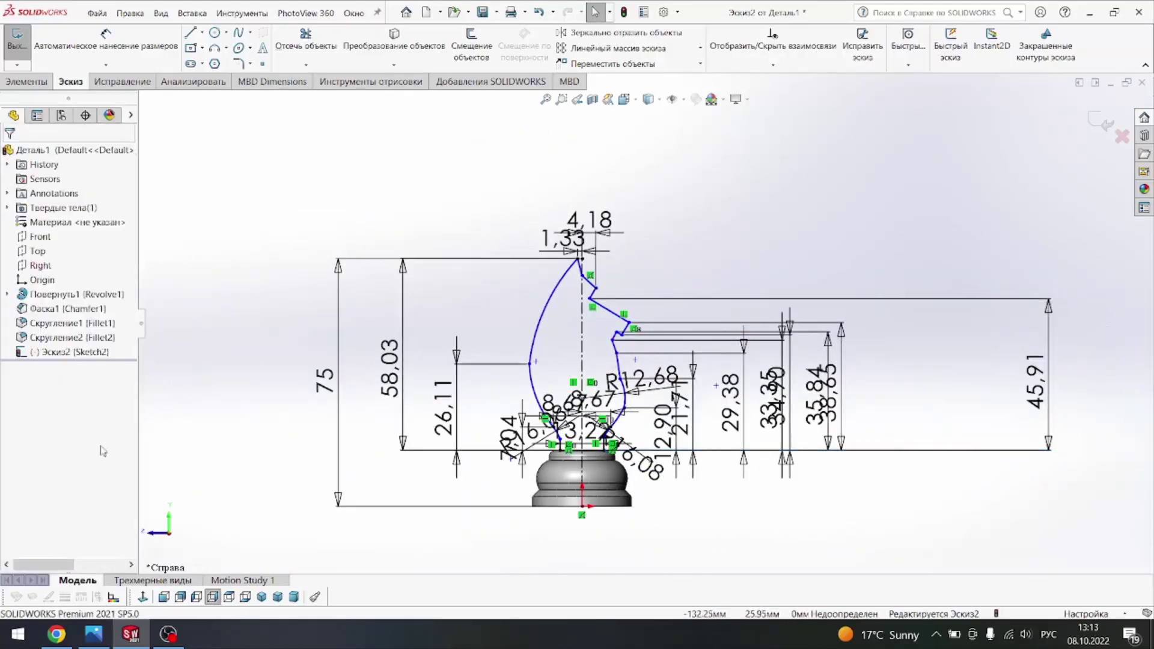
click(93, 634)
scroll(601, 90, up, 1)
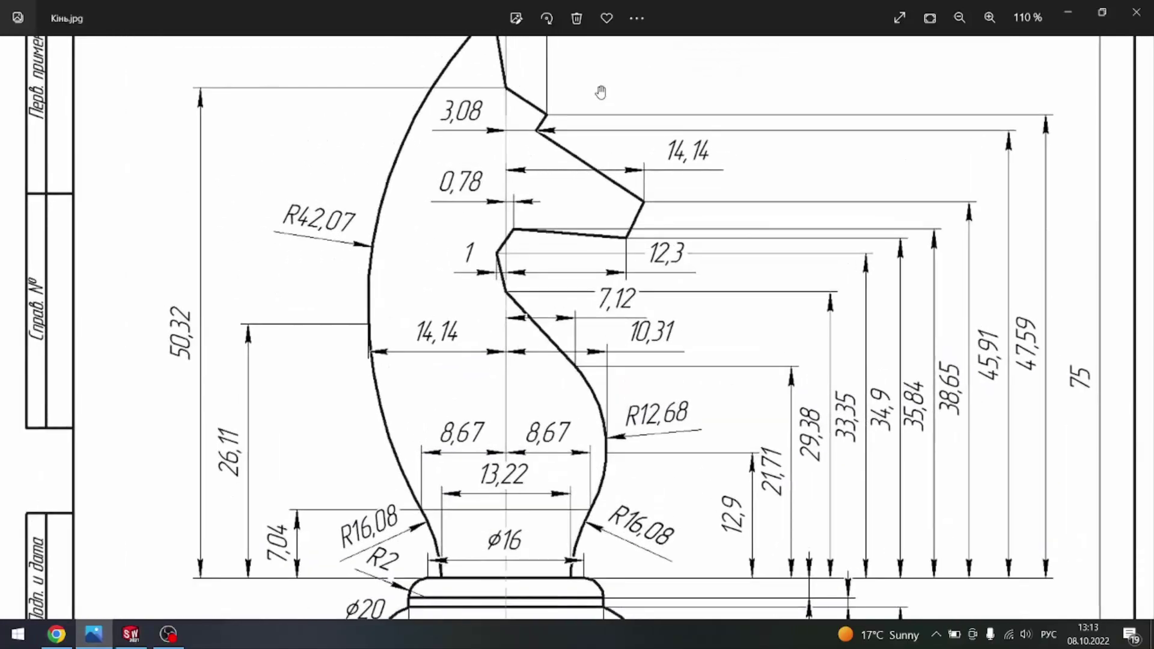
Step: Dimension the upper zig-zag vertex 3,08 from the centerline
click(131, 635)
scroll(598, 265, up, 5)
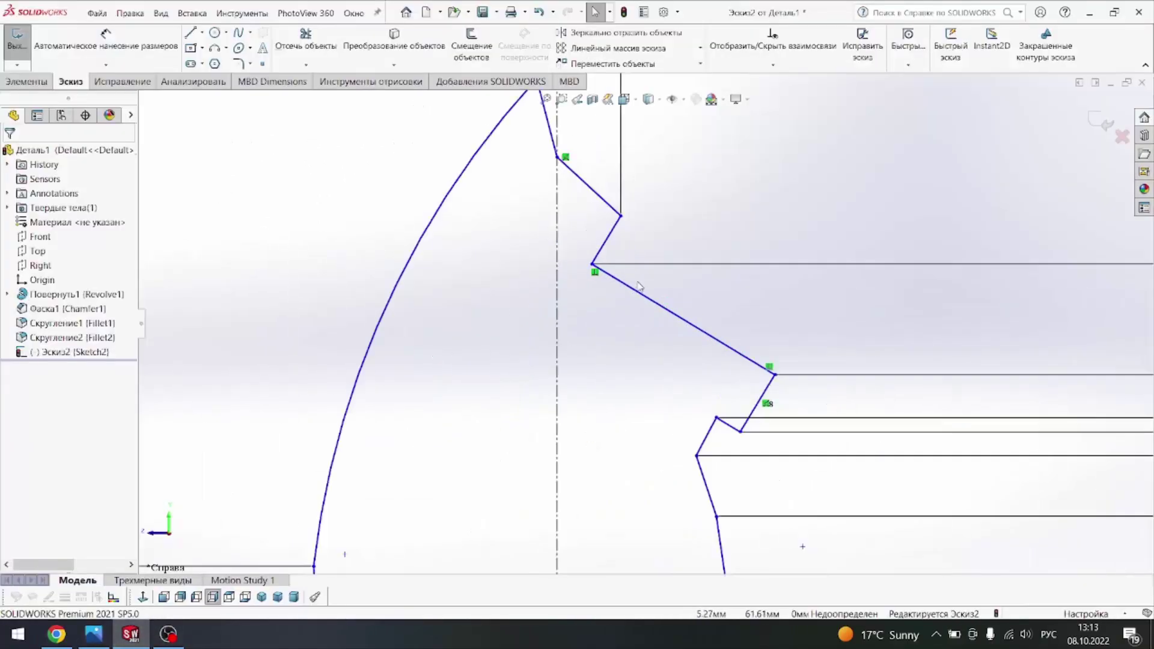
key(d)
click(557, 276)
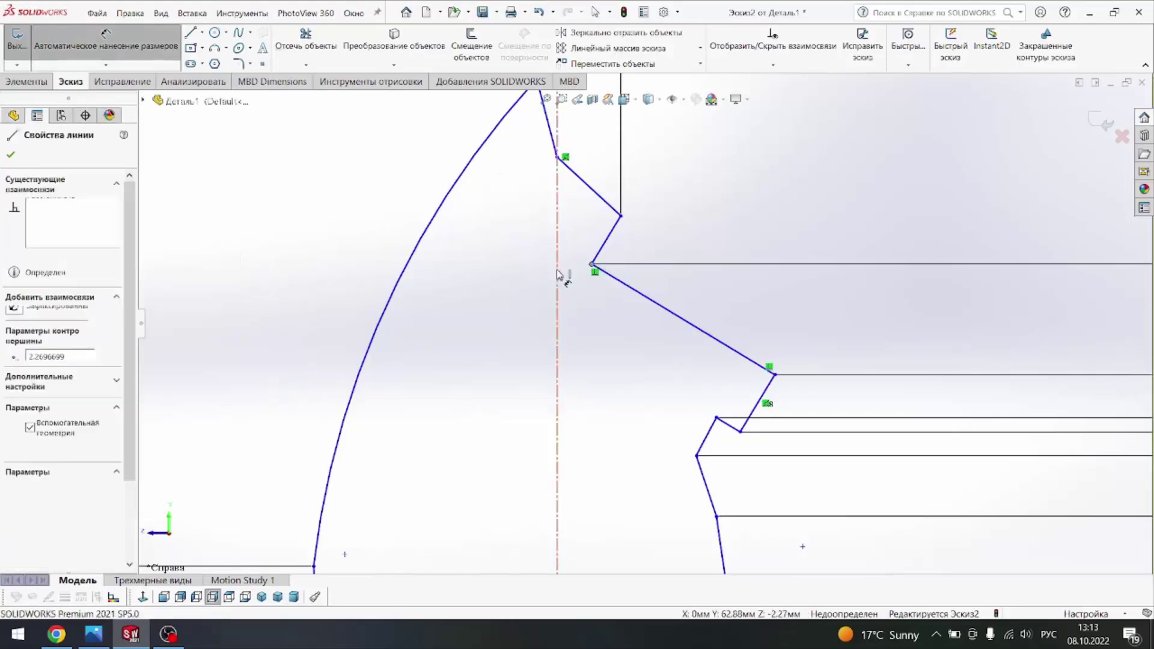
click(592, 264)
text(3.08)
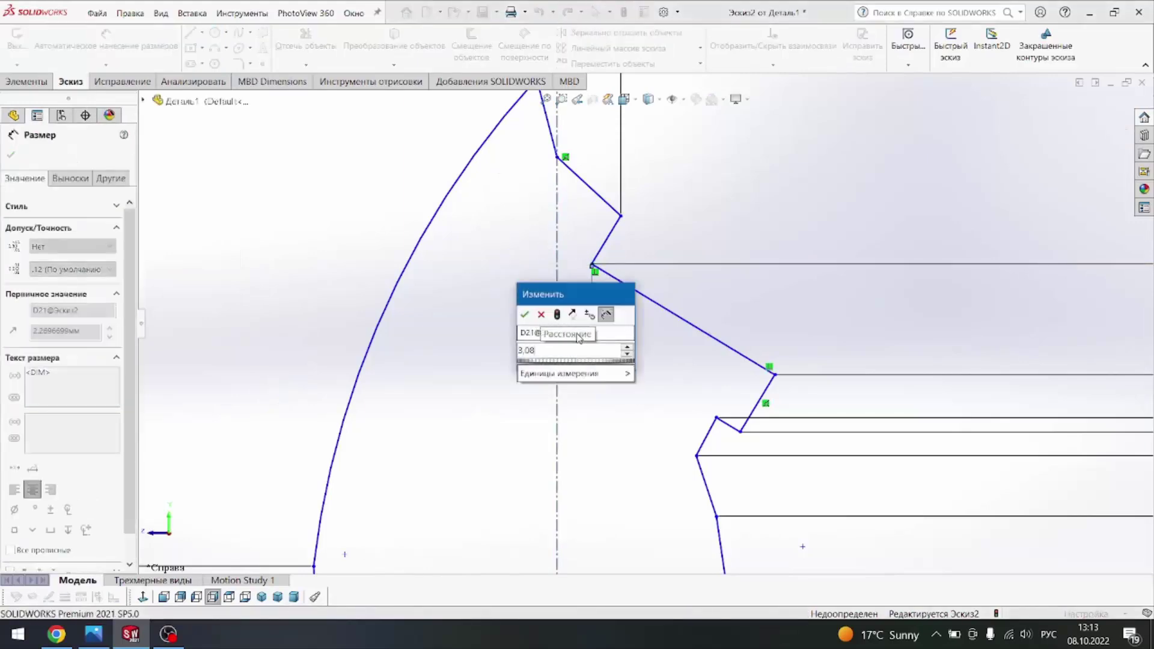
key(Return)
key(f)
key(alt+Tab)
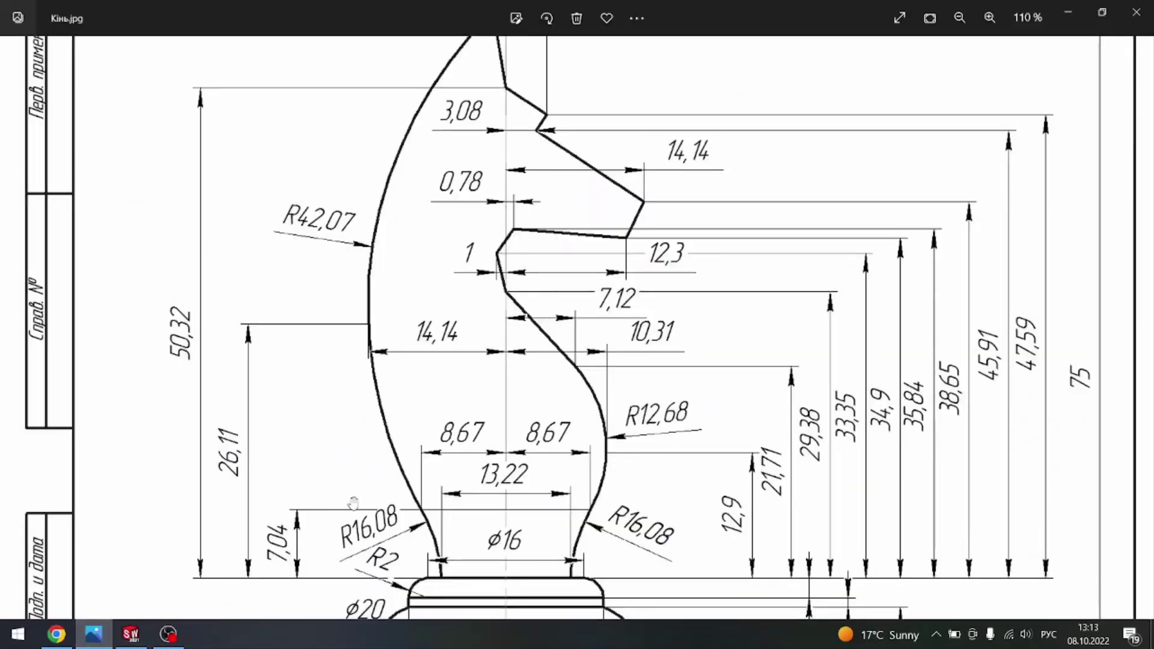
Step: Add and then undo an unwanted 20,76 centerline dimension
click(131, 634)
scroll(541, 300, up, 5)
click(534, 337)
click(640, 353)
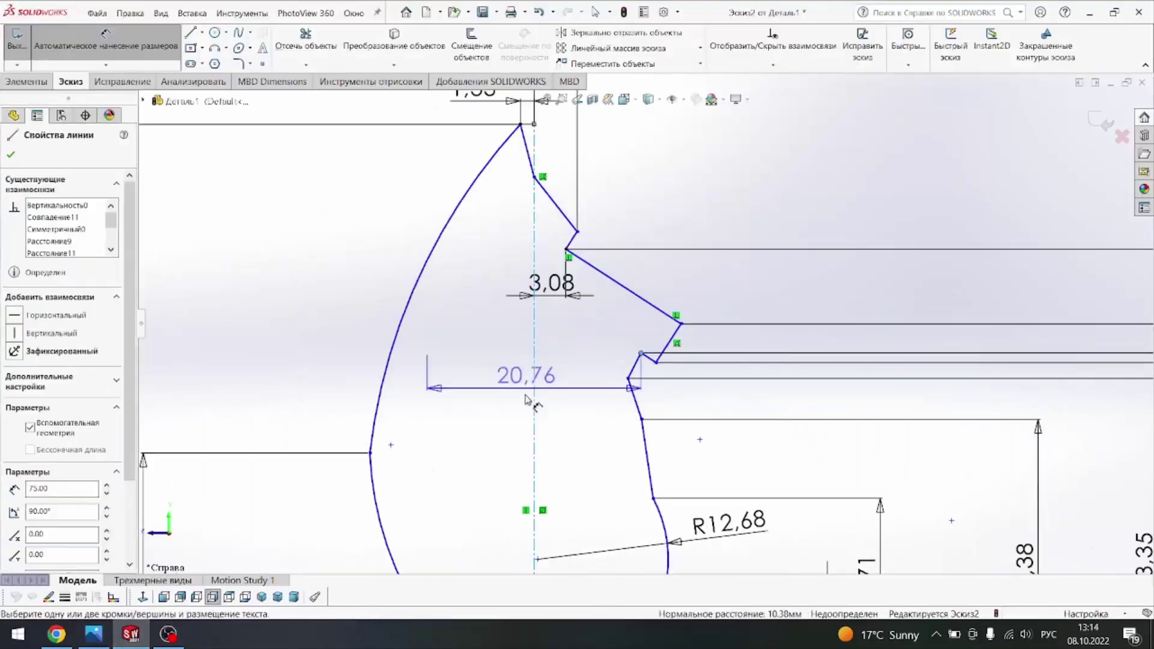
click(491, 435)
click(478, 408)
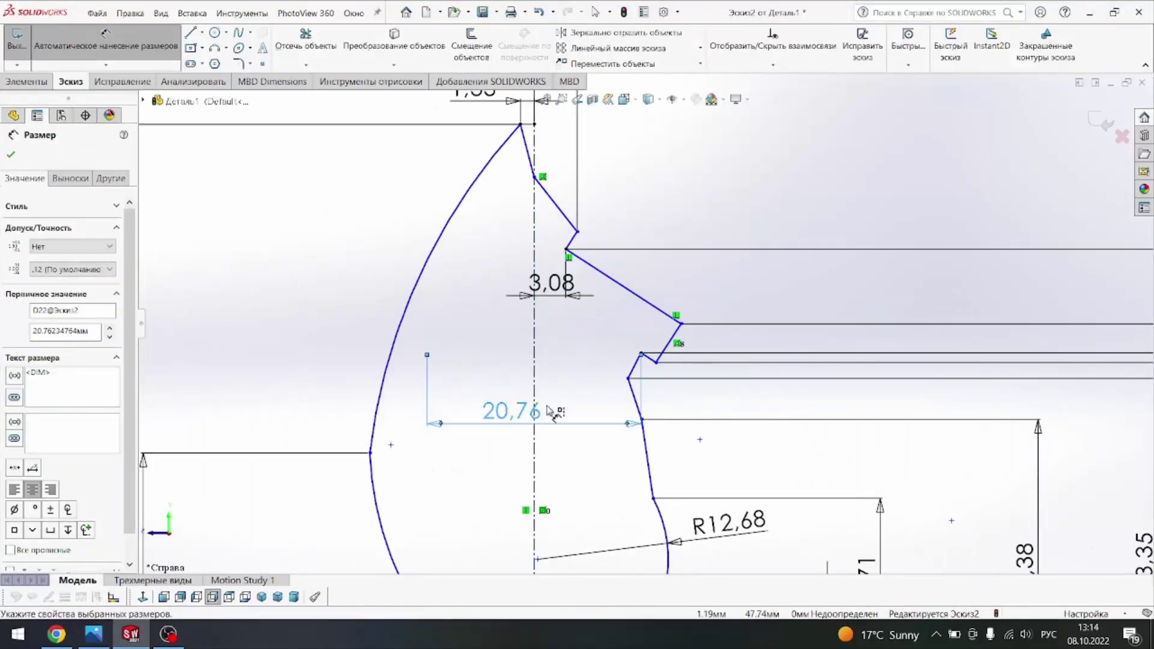
key(ctrl+z)
Step: Dimension the notch vertex 0,78 from the centerline
click(641, 356)
click(642, 355)
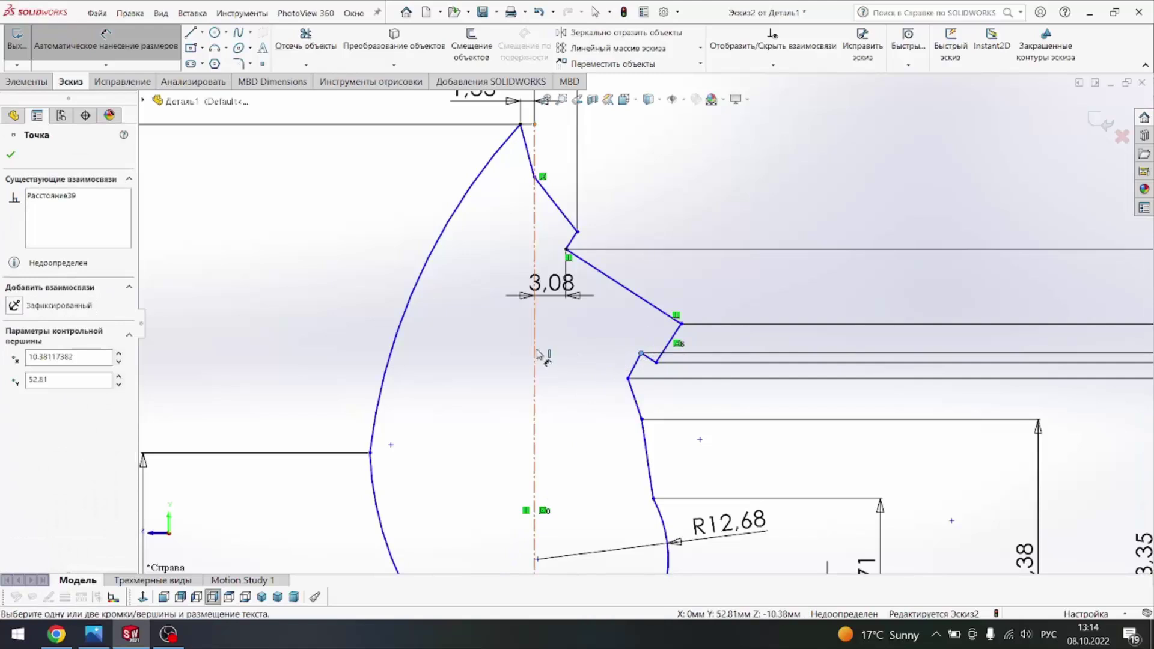
click(541, 373)
key(Return)
scroll(646, 360, up, 2)
key(Escape)
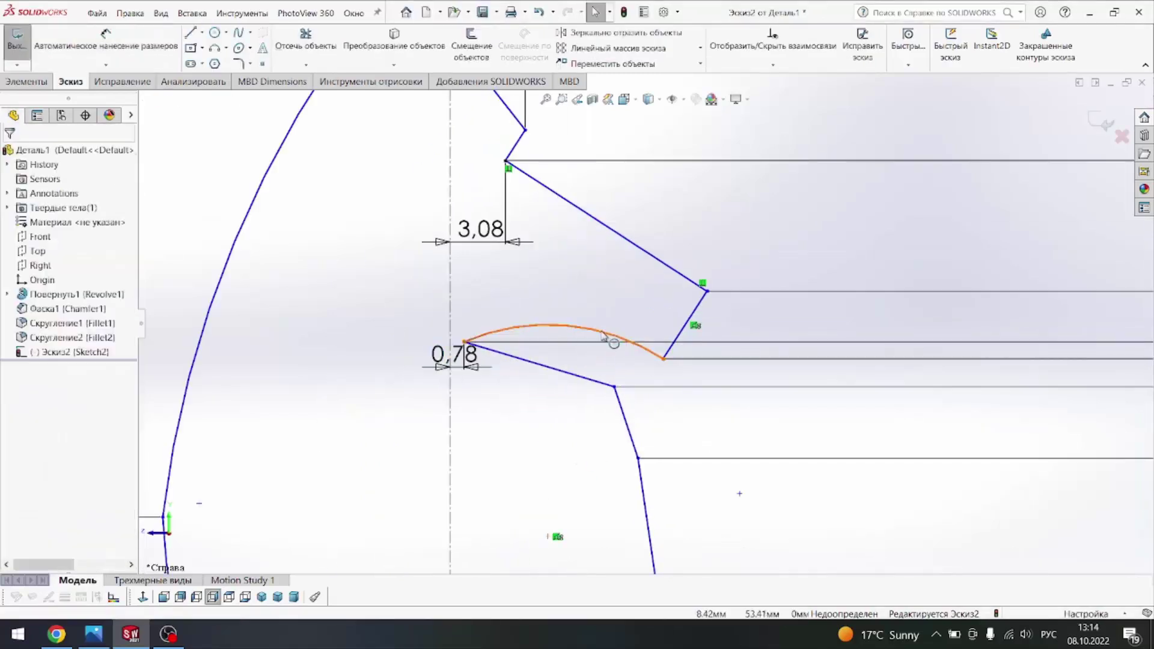
Step: Draw a short line across the notch and move the 0,78 label lower
click(190, 33)
click(464, 342)
click(663, 358)
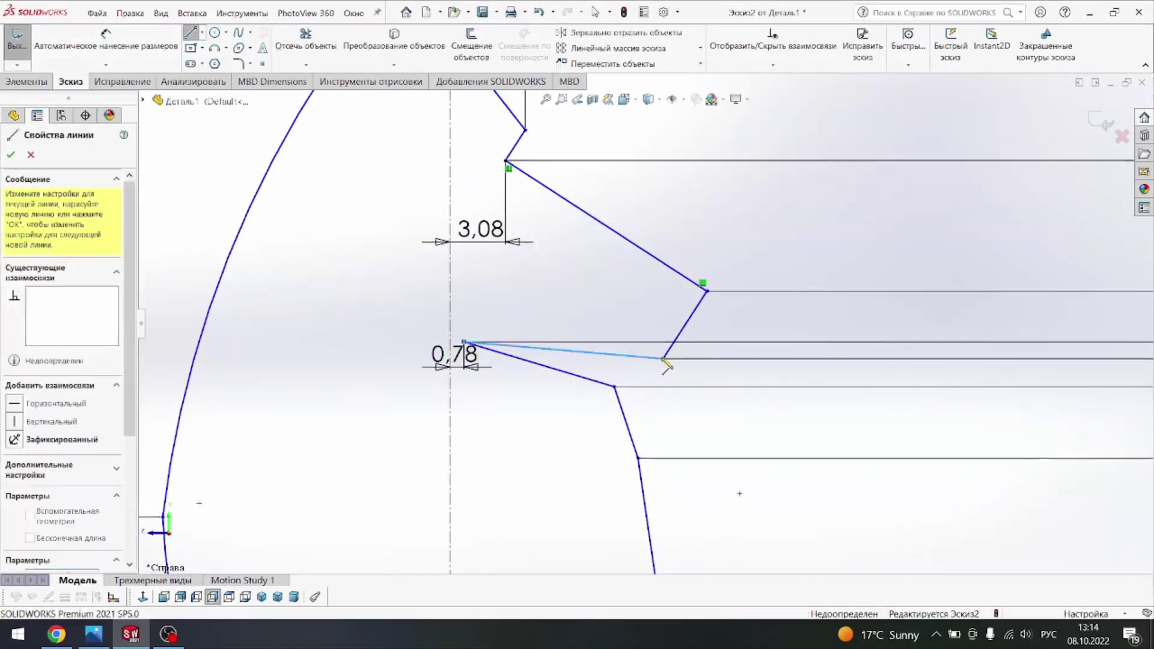
key(Escape)
drag(451, 365, 428, 439)
click(93, 633)
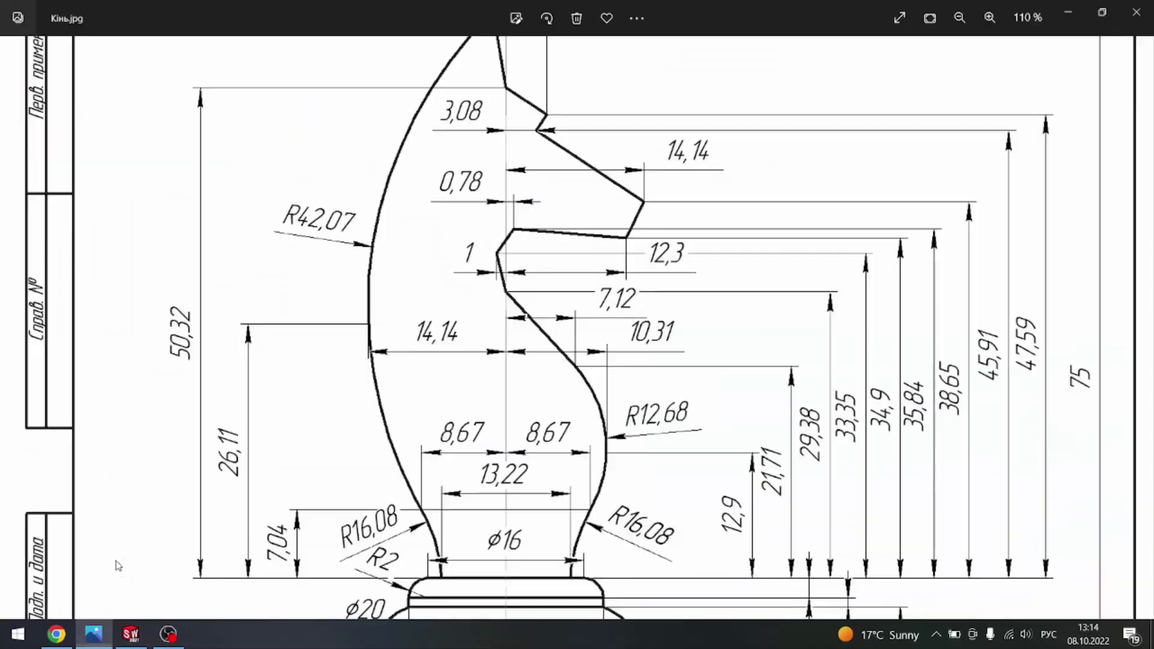
click(131, 634)
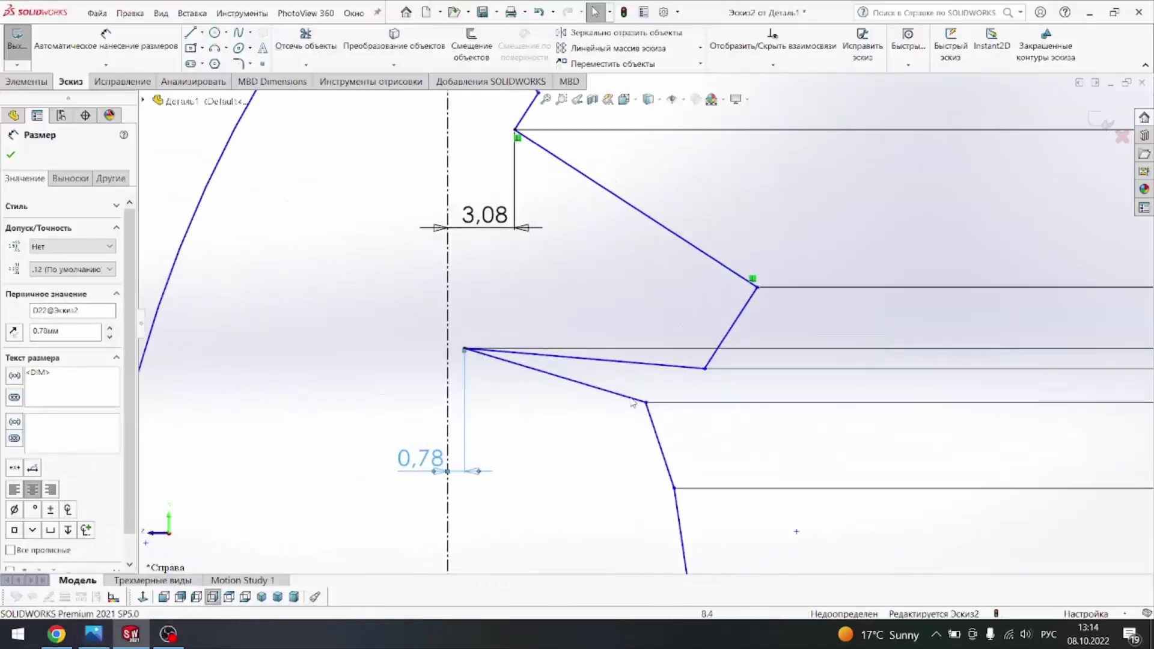
Step: Drag the notch corner left and dimension it 1 from the centerline
mouse_move(475, 355)
mouse_down()
mouse_move(503, 417)
mouse_move(435, 402)
mouse_up()
scroll(509, 590, down, 1)
click(416, 359)
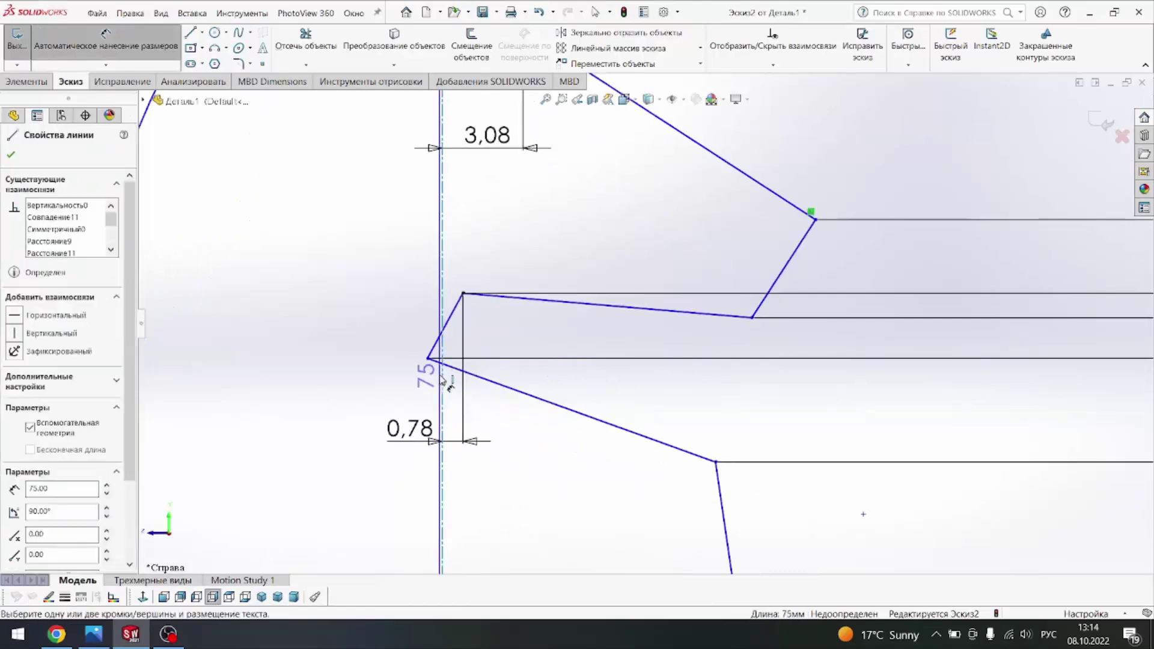
click(442, 475)
click(360, 499)
text(1)
key(Return)
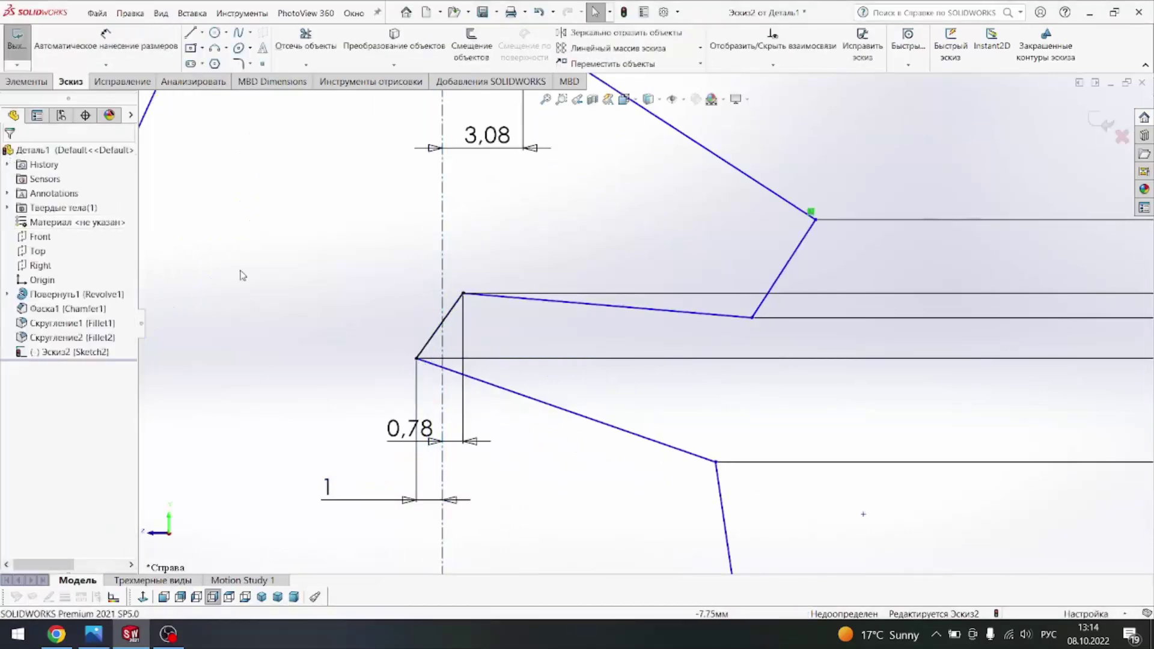
click(93, 634)
scroll(613, 394, up, 1)
scroll(614, 395, up, 2)
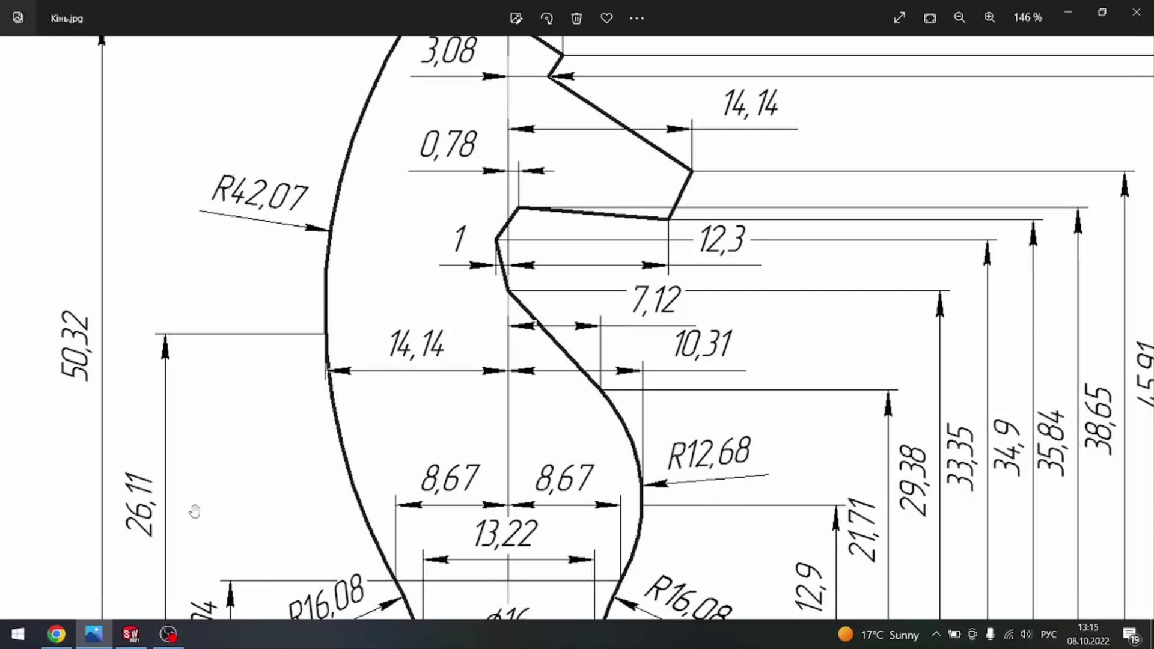
Step: Move the lower notch endpoint and dimension the jaw vertex 12.3 from the centerline
click(131, 634)
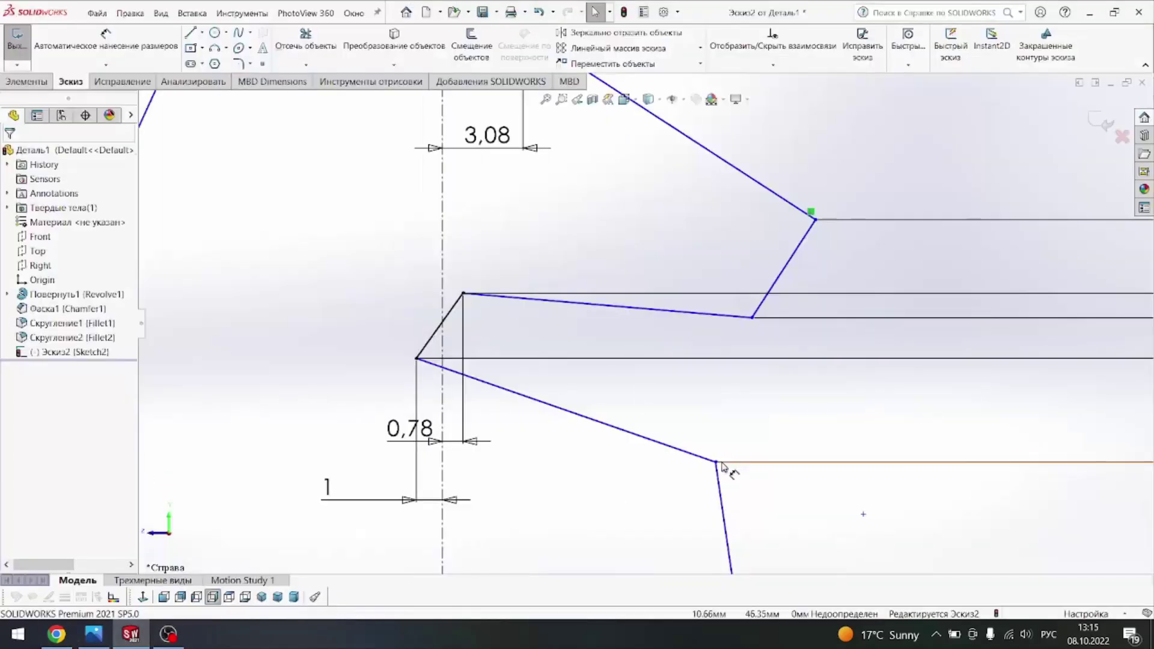
drag(715, 462, 446, 459)
scroll(529, 465, up, 1)
click(77, 48)
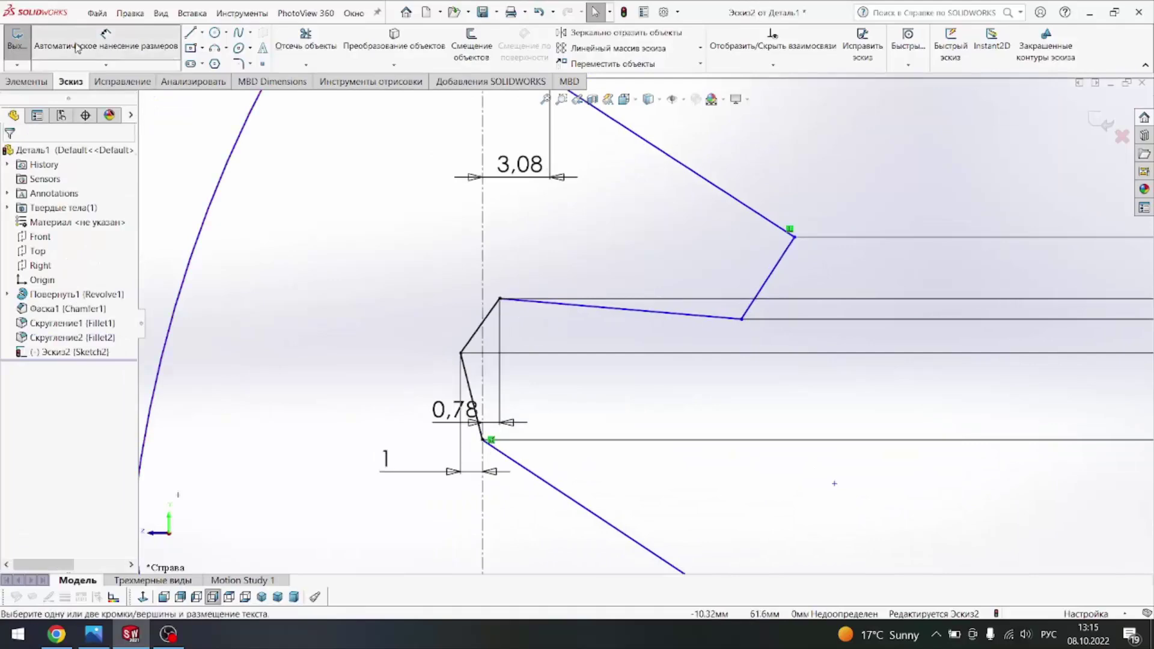
click(742, 319)
click(483, 366)
click(559, 378)
text(12.3)
key(Return)
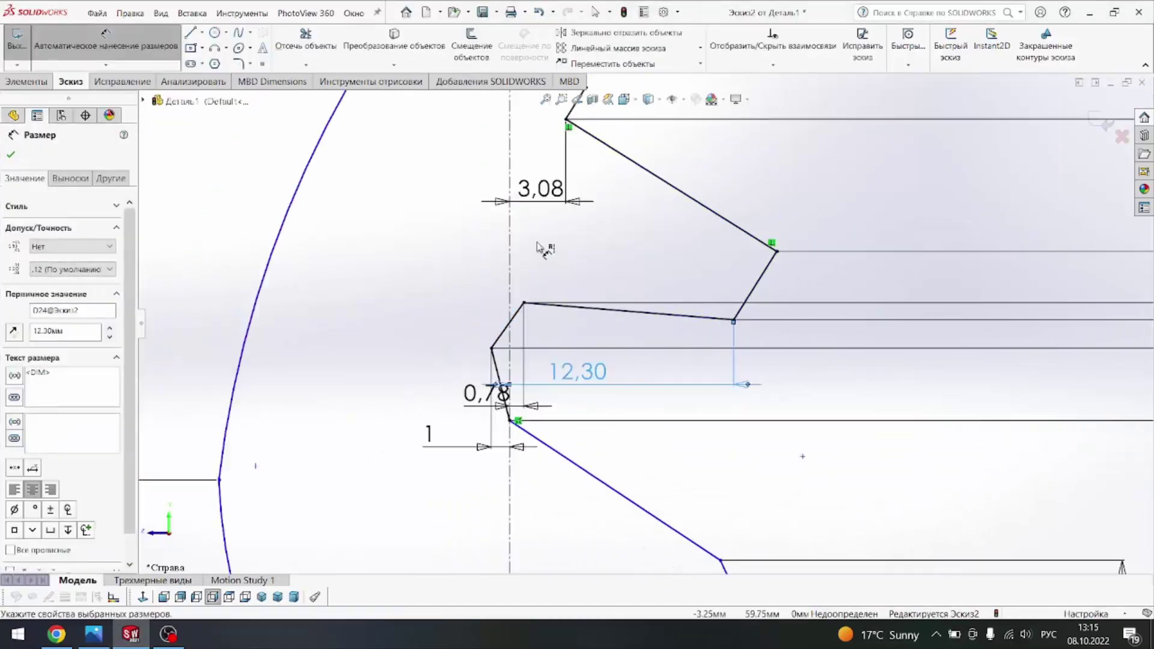
Step: Compare with Кінь.jpg, then add a 14,65 dimension and dismiss the driven-dimension warning
scroll(646, 300, up, 2)
click(99, 642)
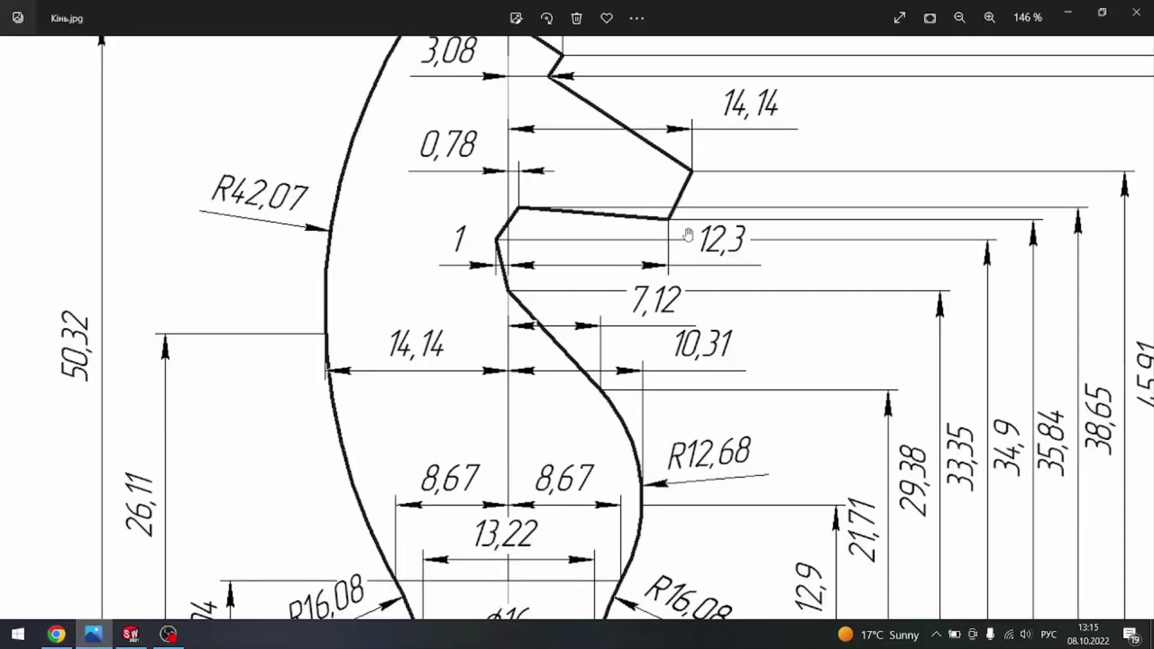
scroll(689, 234, down, 1)
scroll(638, 147, up, 1)
click(131, 634)
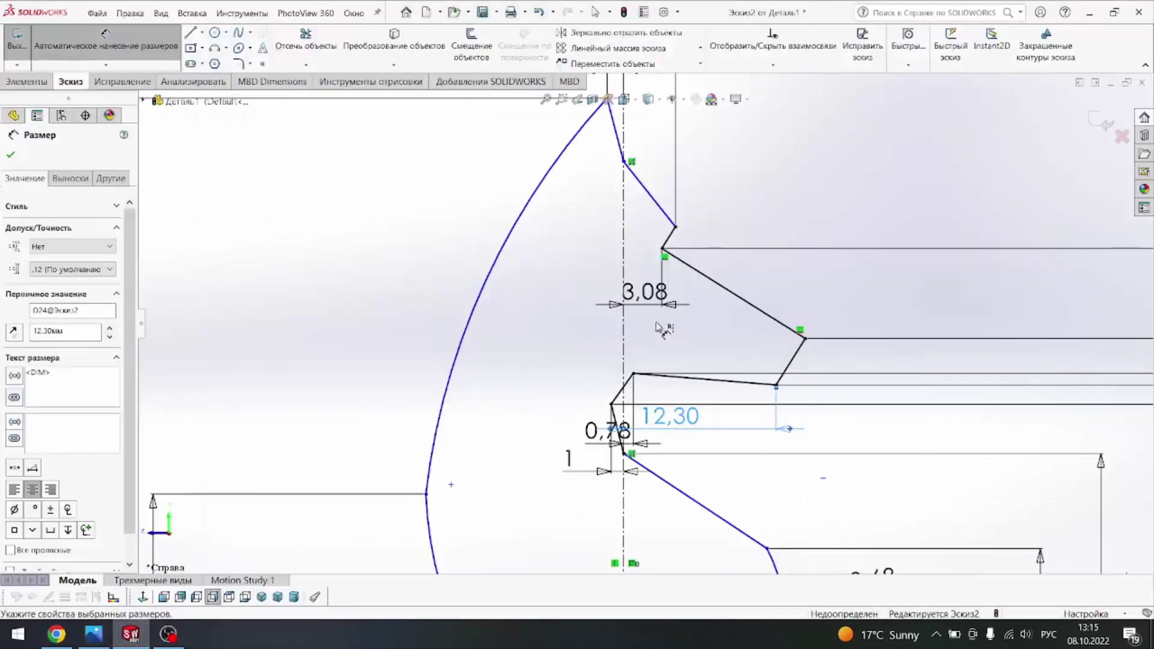
click(803, 313)
click(664, 256)
click(763, 269)
click(685, 353)
scroll(691, 348, up, 2)
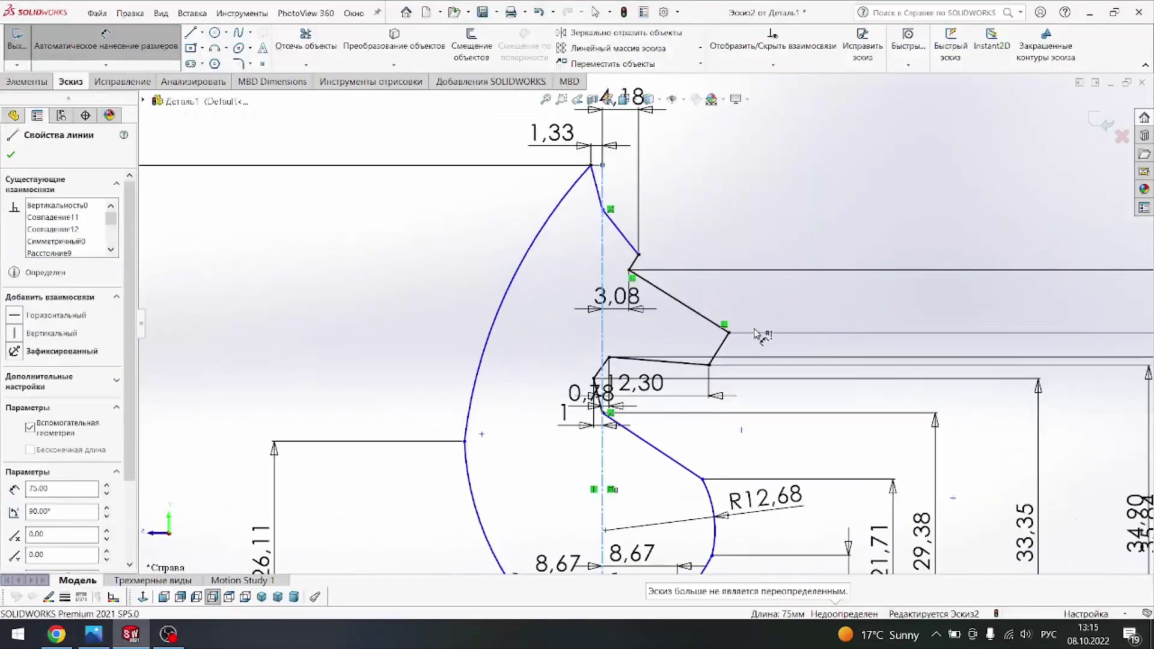
scroll(721, 337, down, 2)
key(Escape)
key(Escape)
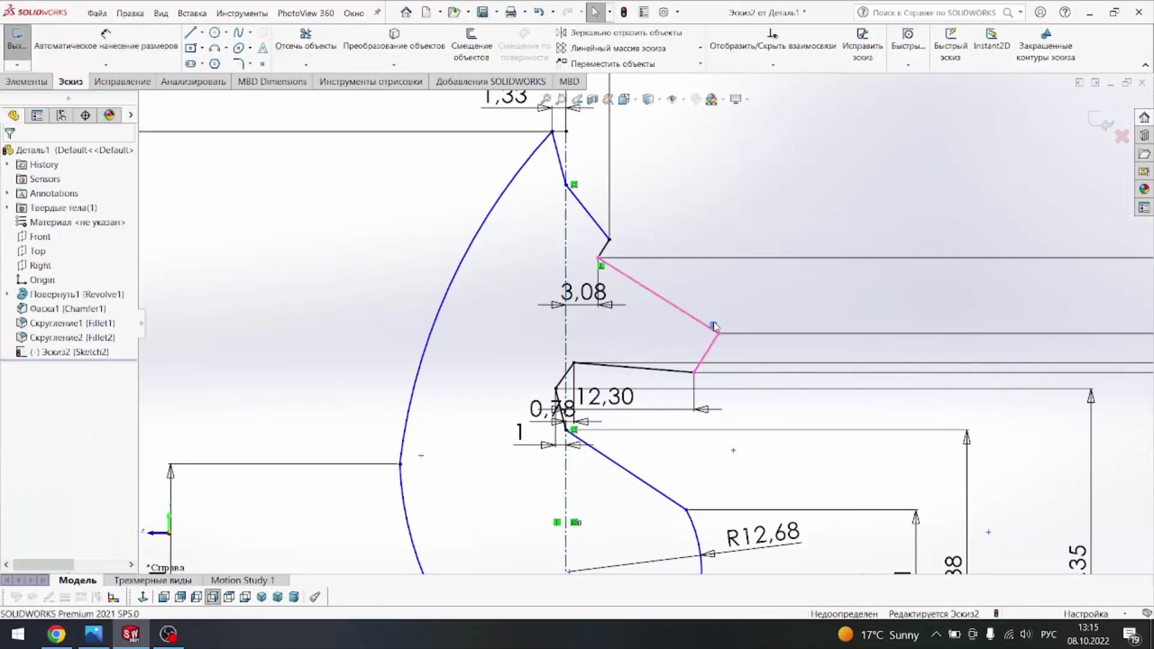
Step: Dimension the jaw tip 14.14 from the centerline and recheck it against Кінь.jpg
click(714, 327)
click(571, 318)
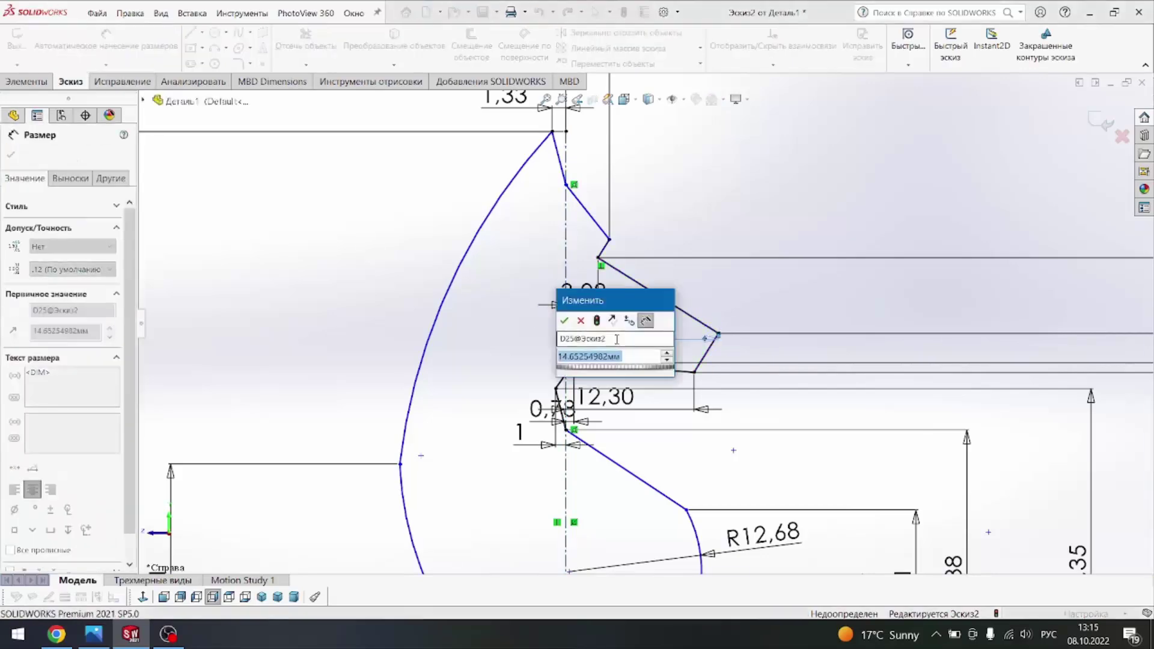
text(14.14)
key(Return)
scroll(595, 259, down, 2)
scroll(595, 258, down, 2)
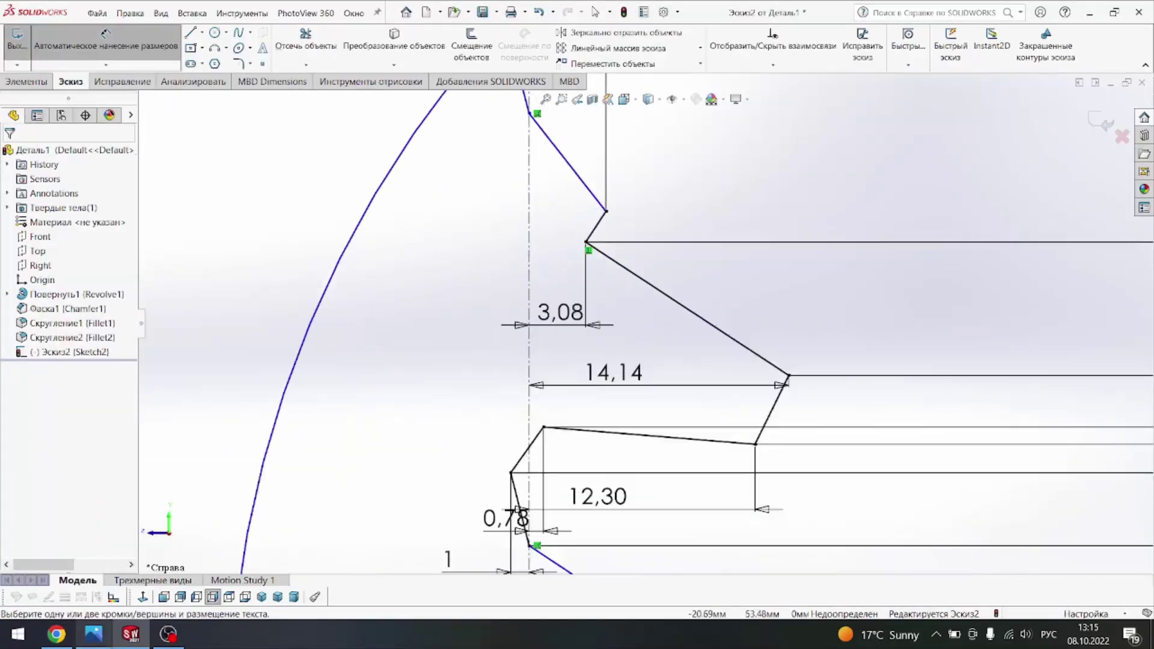
click(93, 634)
scroll(322, 348, down, 3)
scroll(323, 349, up, 1)
key(alt+Tab)
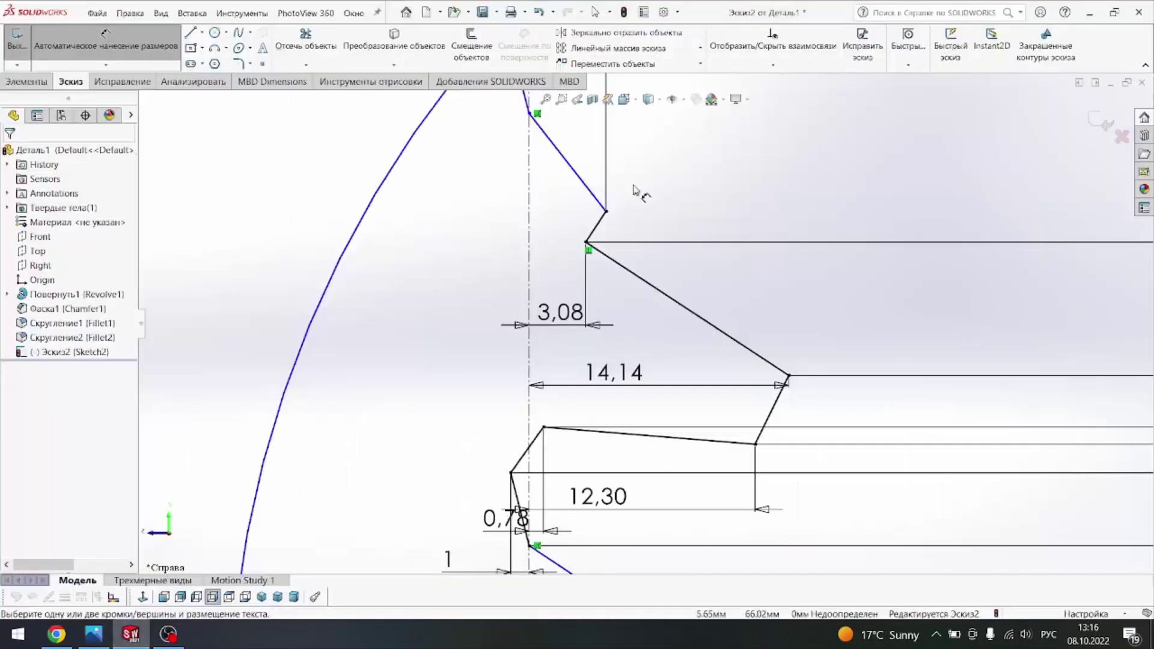
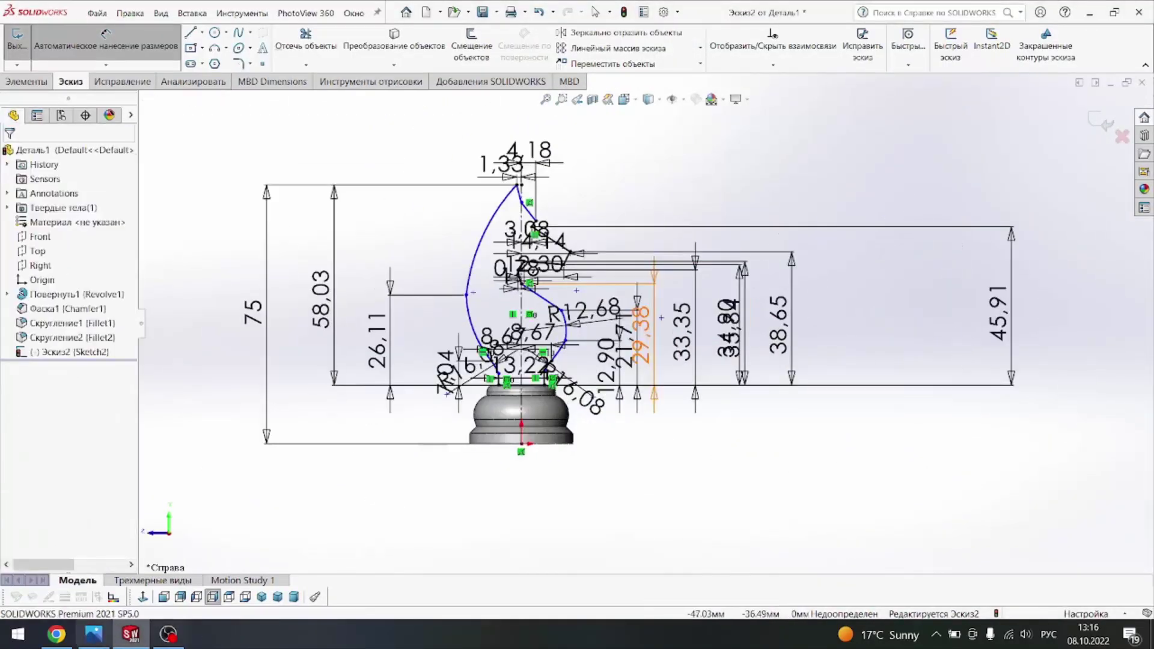
Step: Set the knight sketch's height dimension to 50.32 after checking the reference drawing
key(alt+Tab)
scroll(560, 185, down, 1)
scroll(560, 185, up, 2)
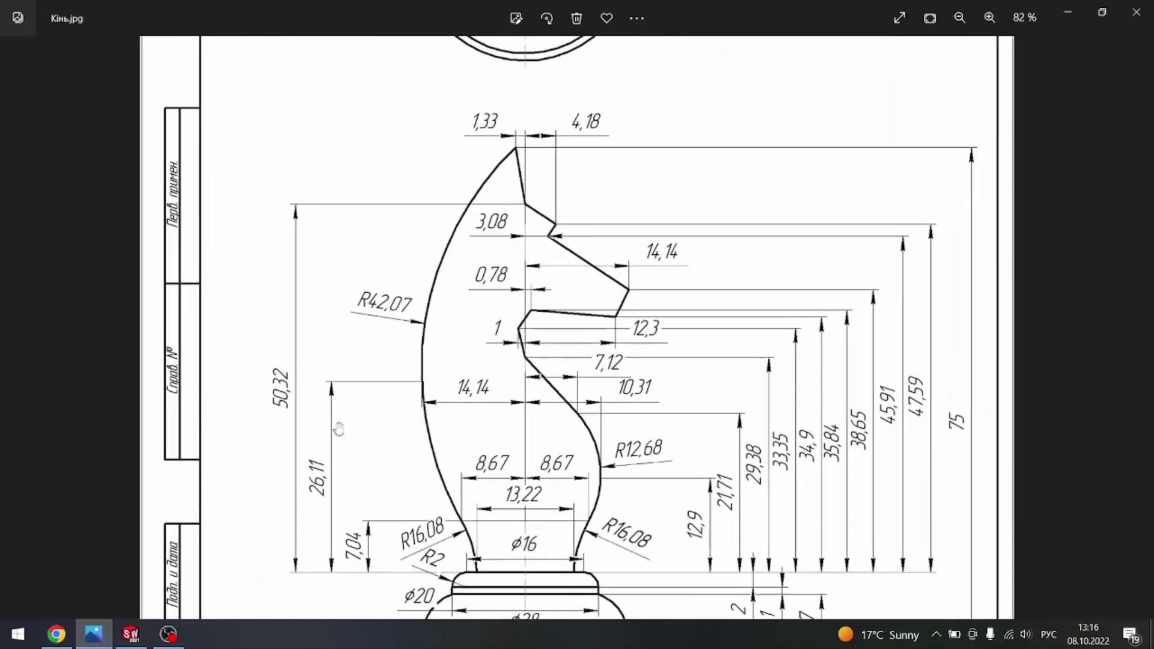
key(alt+Tab)
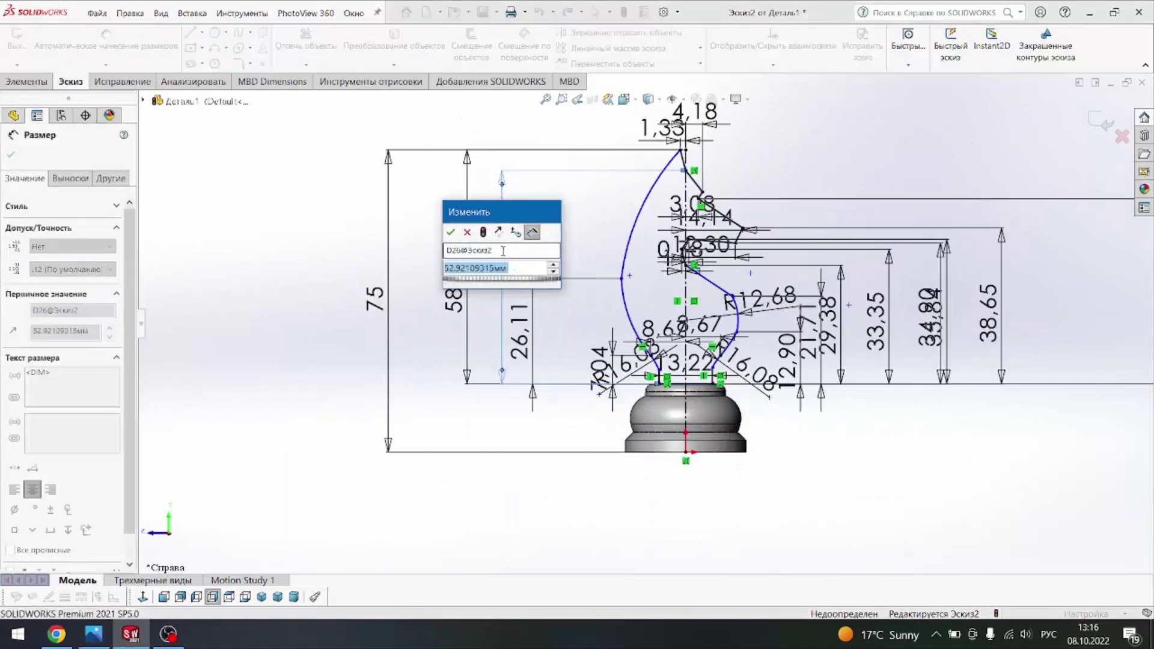
key(Return)
key(Escape)
Step: Add a 7,12 horizontal width dimension from the centreline to the curve end
scroll(506, 314, down, 3)
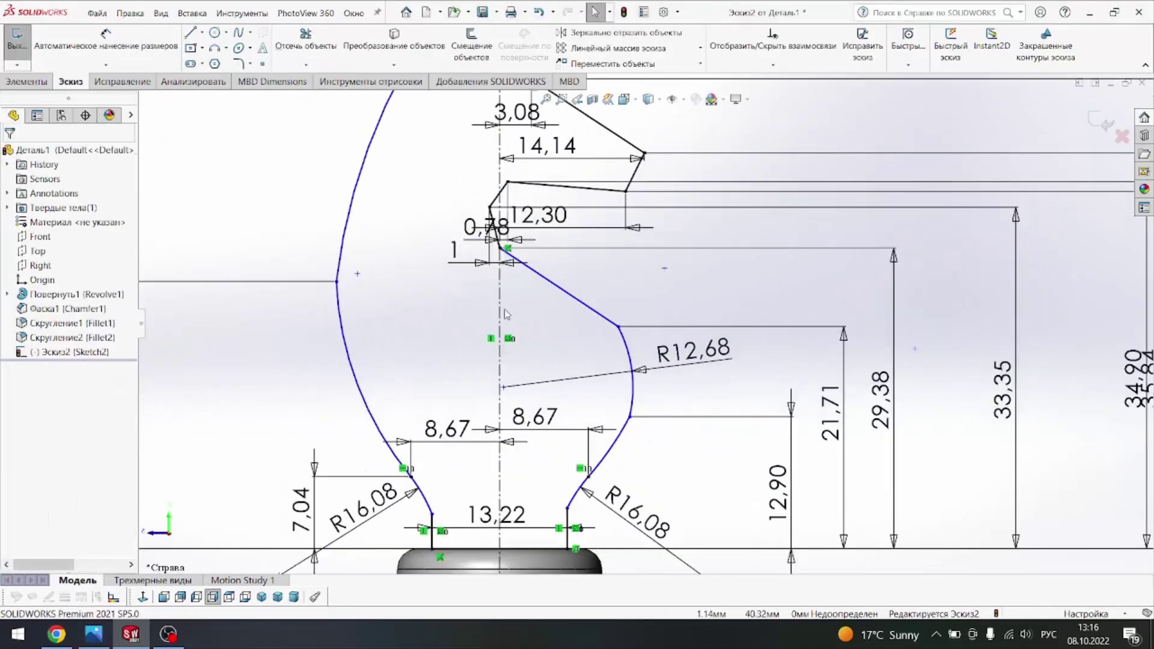
click(93, 635)
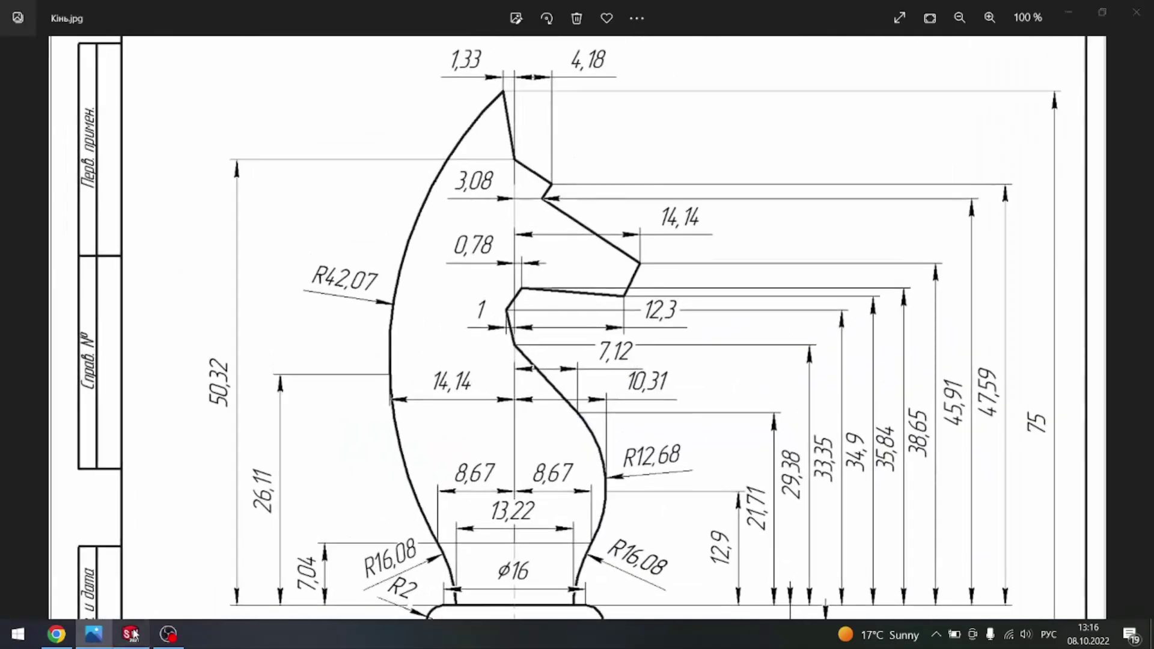
click(130, 634)
scroll(541, 325, down, 3)
click(721, 317)
click(631, 373)
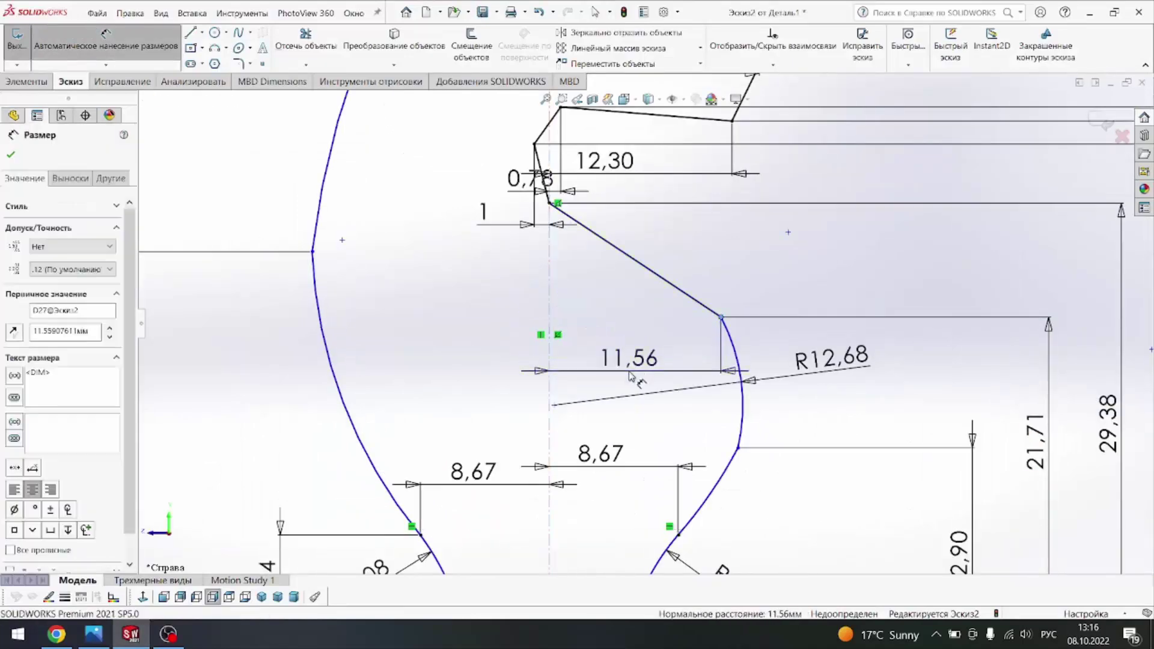
text(7,12)
key(Return)
key(alt+Tab)
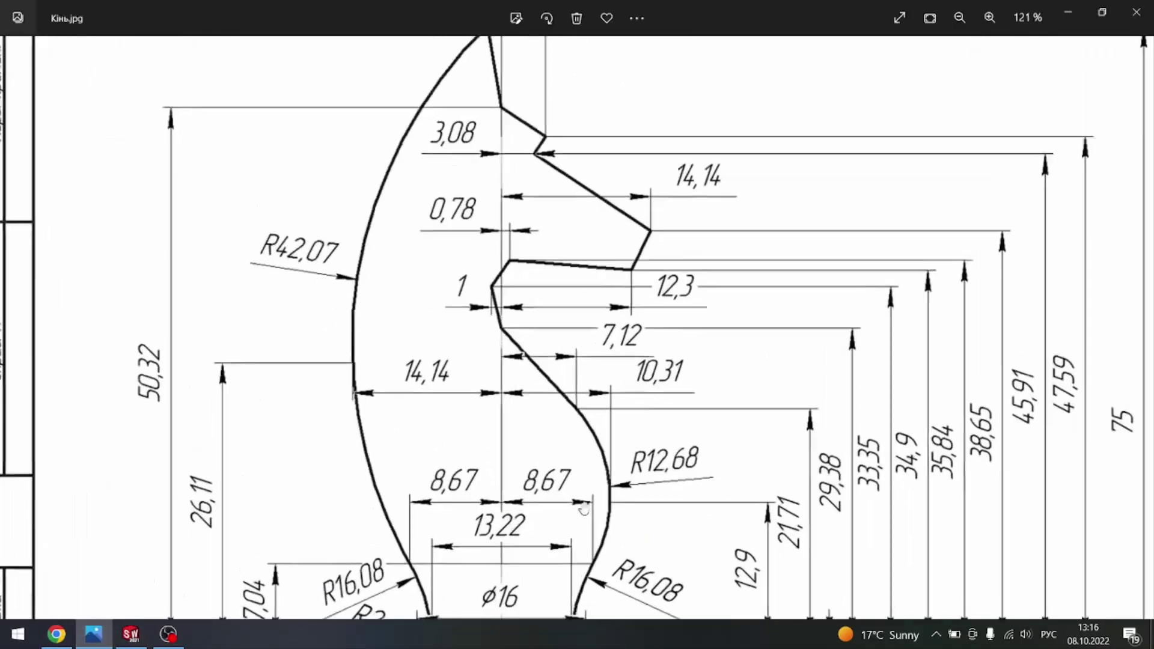
key(alt+Tab)
Step: Add a 10,31 width from the centreline and place it above the 8,67 dimension
click(837, 392)
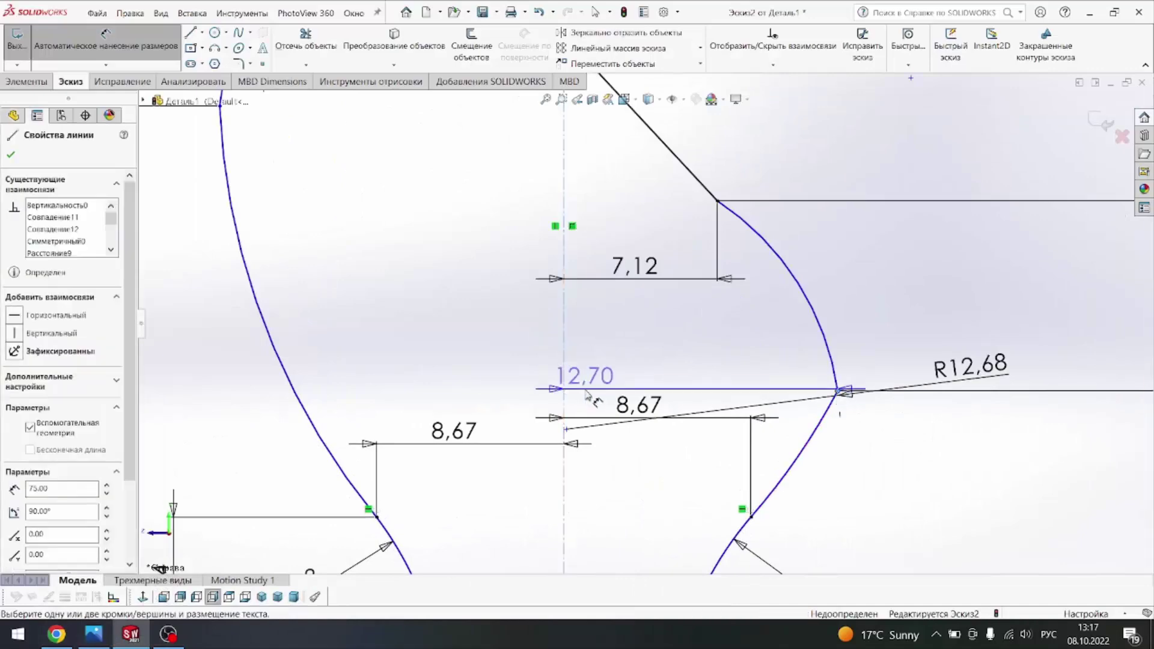
click(601, 475)
text(10,31)
key(Return)
scroll(651, 344, down, 2)
scroll(651, 344, up, 2)
drag(546, 436, 550, 373)
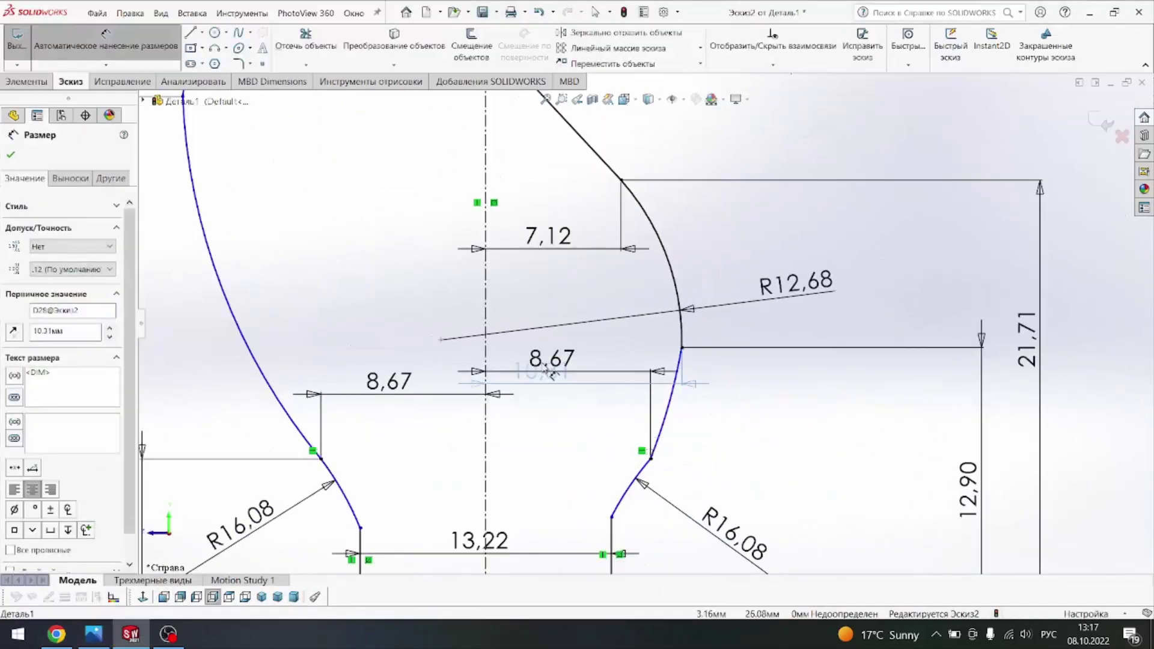
drag(544, 280, 544, 279)
scroll(682, 400, down, 1)
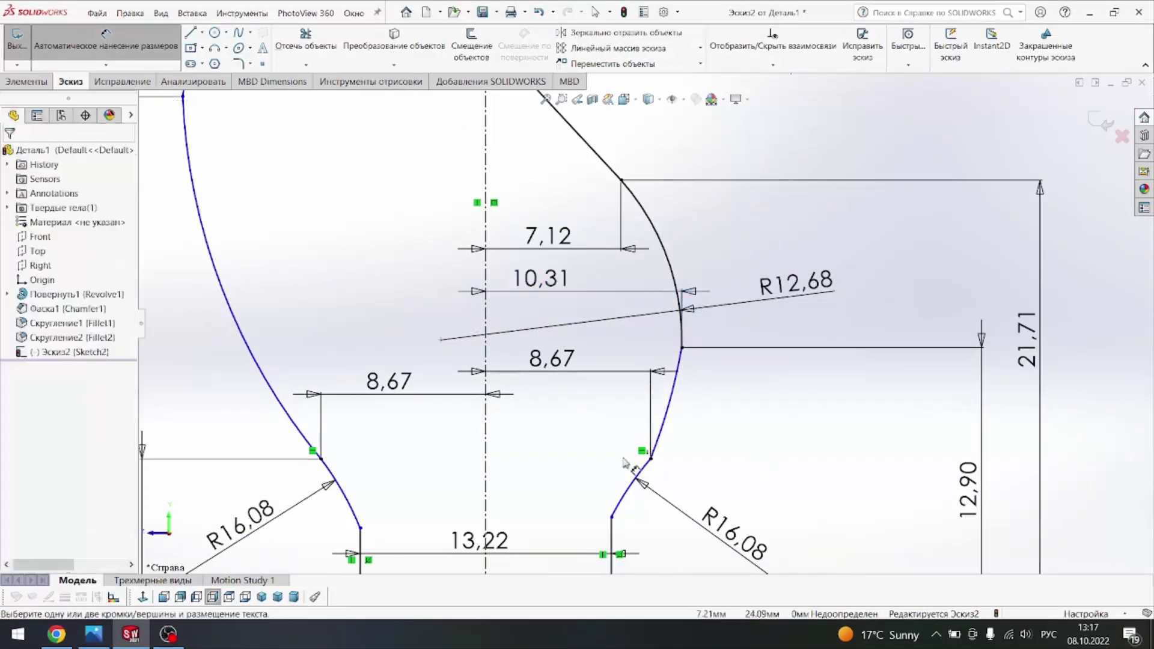
Step: Delete the lower right arc along with its temporary R30,06 radius dimension
click(690, 344)
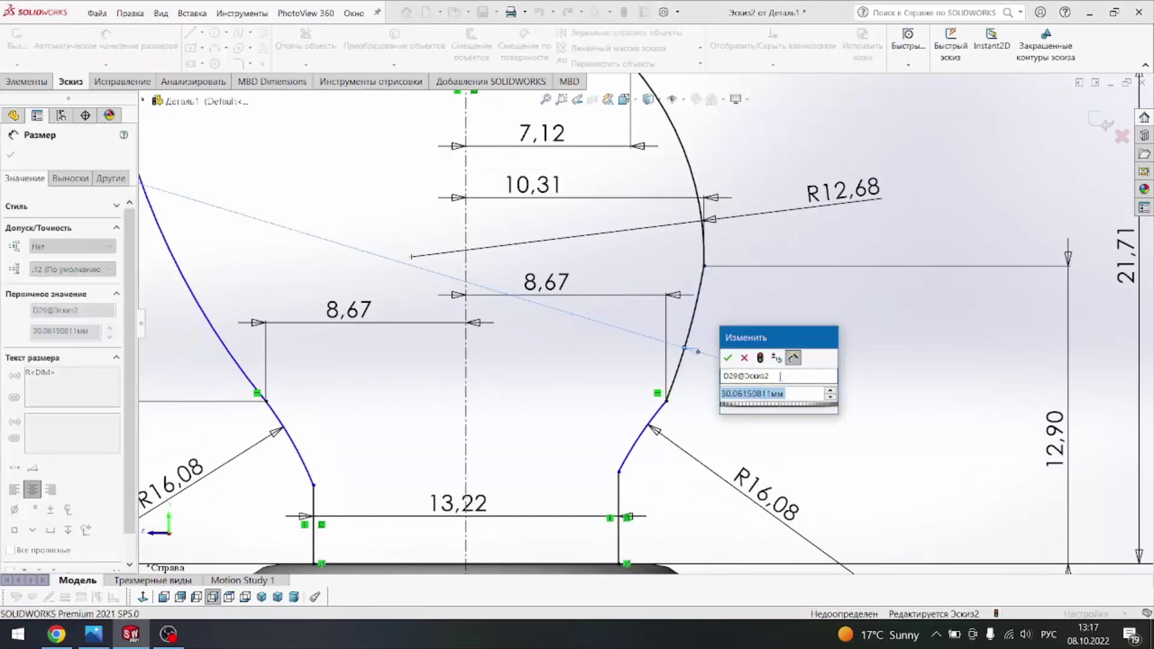
key(Return)
scroll(647, 312, up, 2)
click(214, 202)
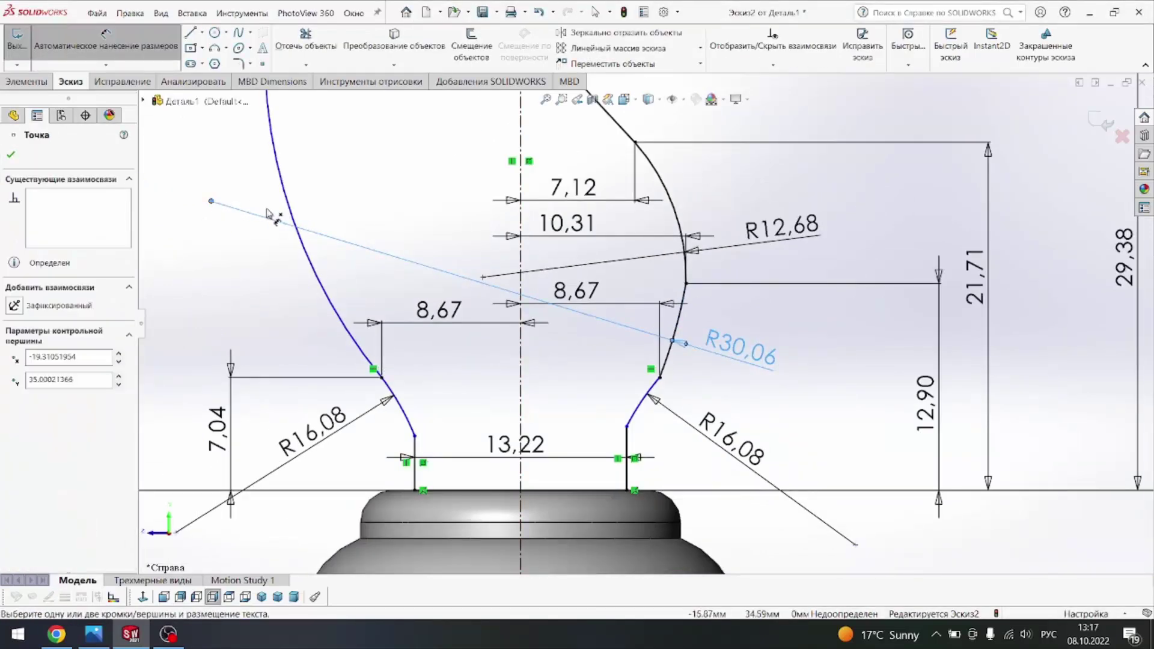
key(Escape)
click(355, 244)
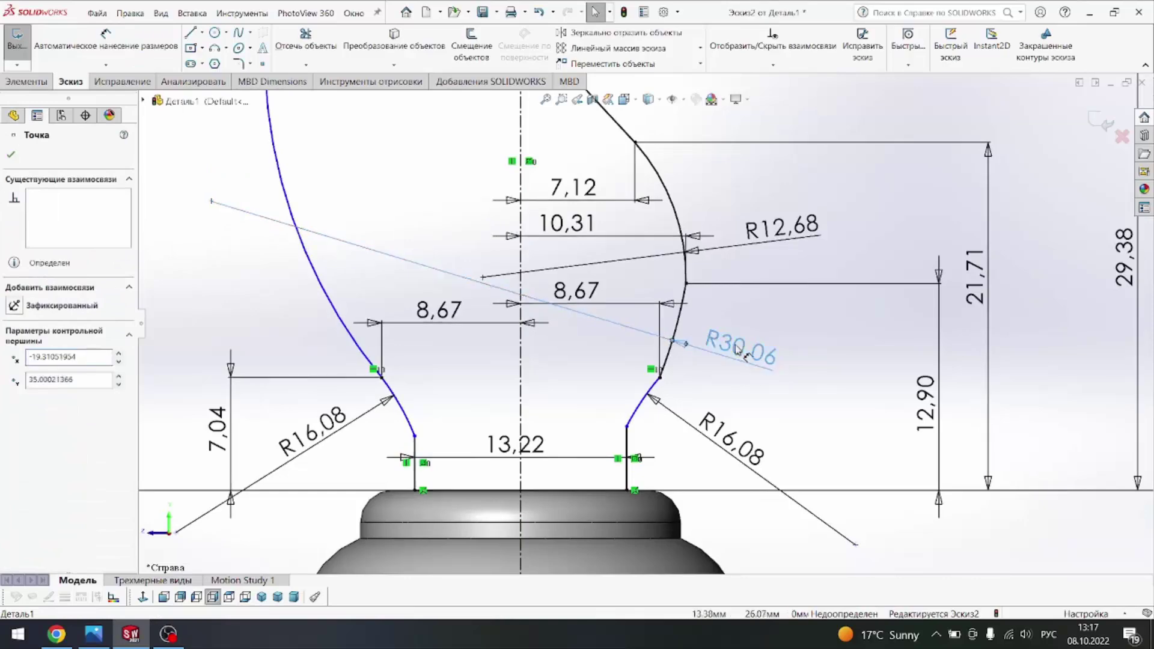
key(Delete)
click(673, 340)
key(Delete)
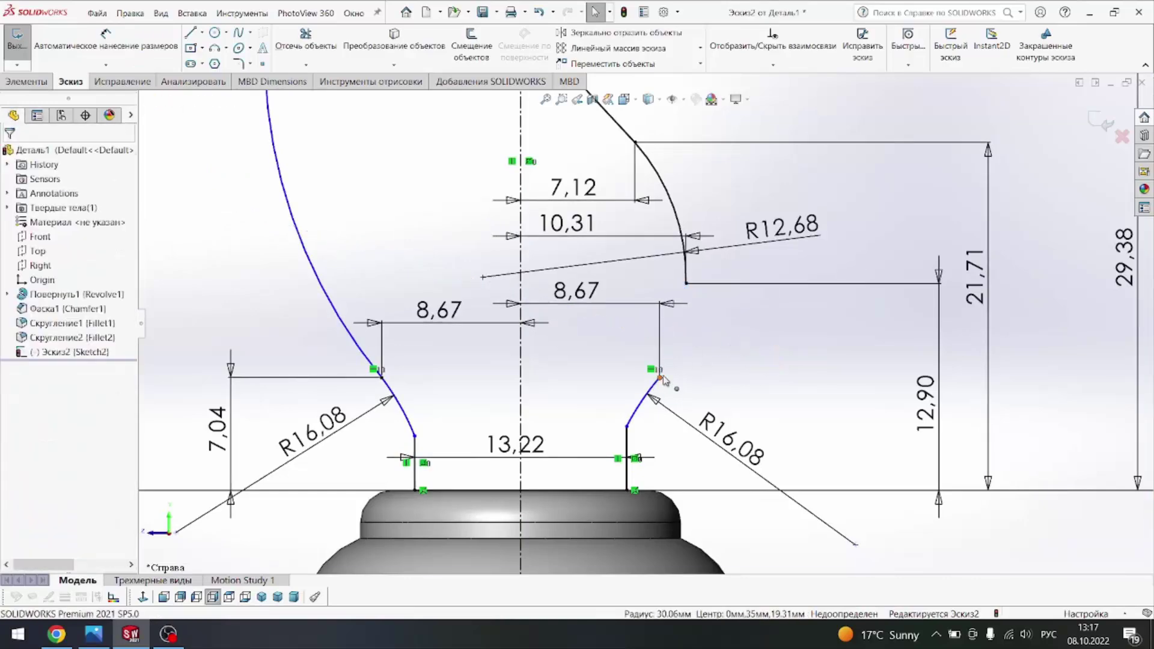
click(662, 378)
key(Escape)
Step: Redraw the lower right curve as a three-point arc
key(a)
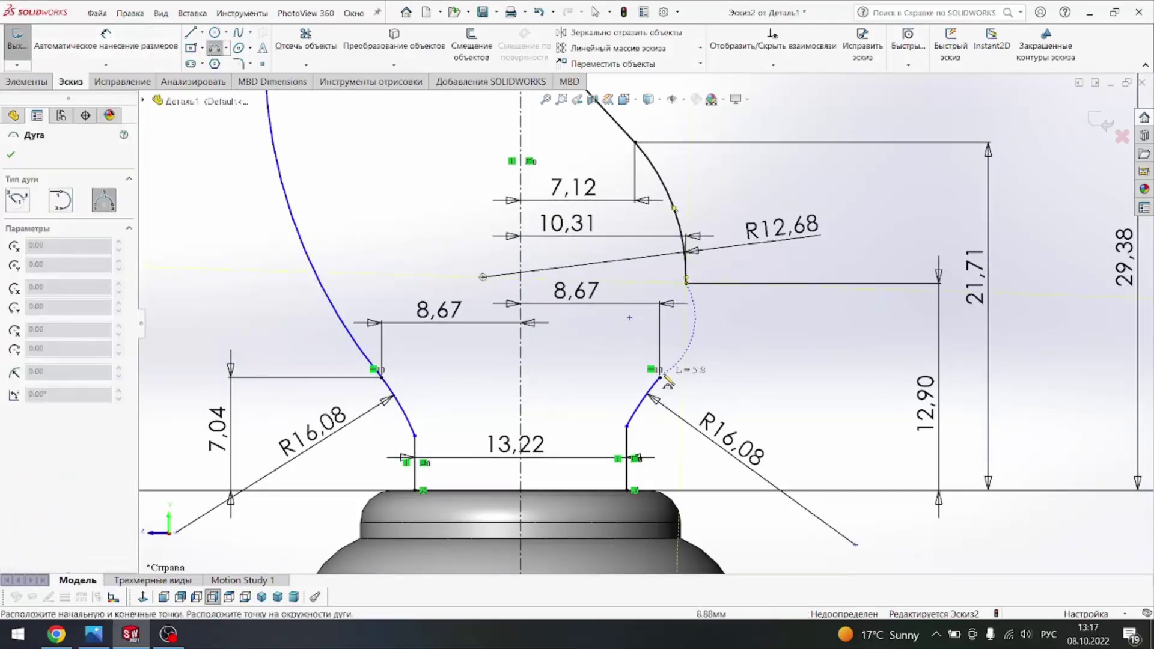
click(664, 380)
scroll(664, 380, up, 3)
scroll(633, 265, down, 5)
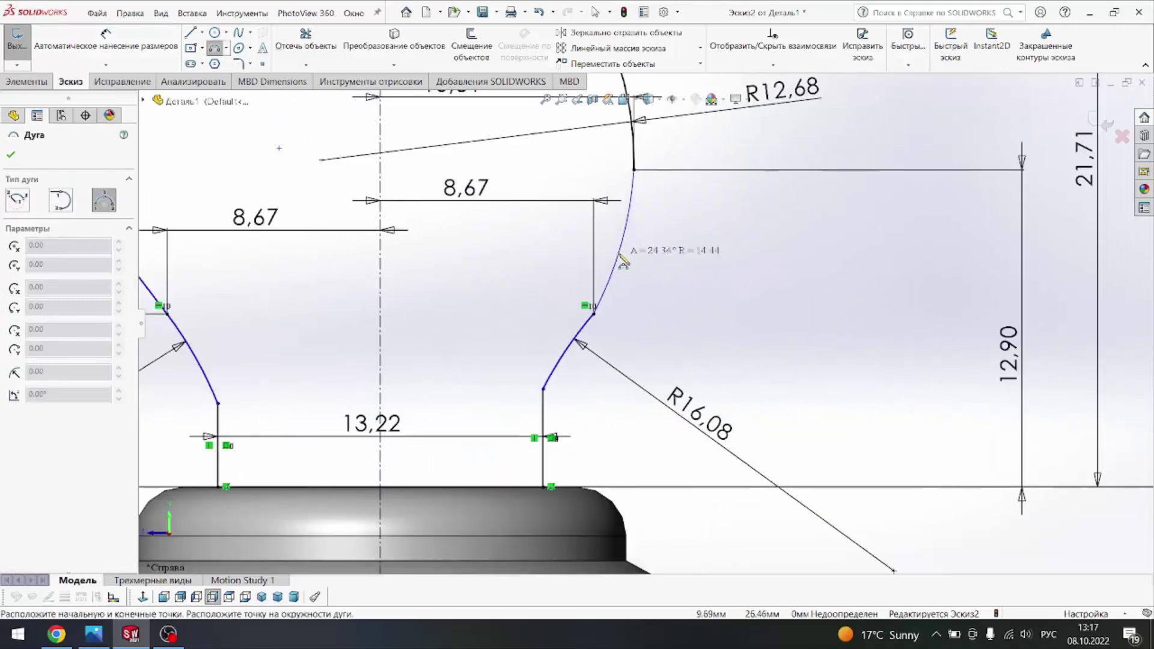
click(623, 260)
Step: Dimension the new arc's radius to 12,68
key(Escape)
click(628, 240)
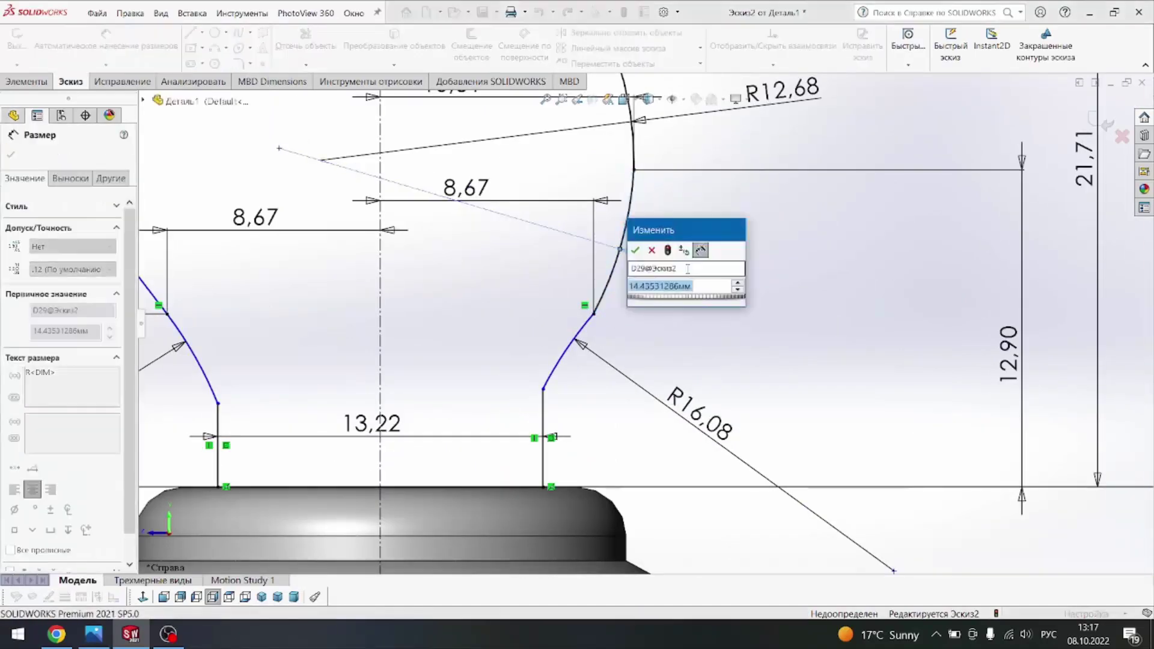
text(8)
key(Return)
scroll(689, 273, up, 3)
scroll(622, 301, down, 1)
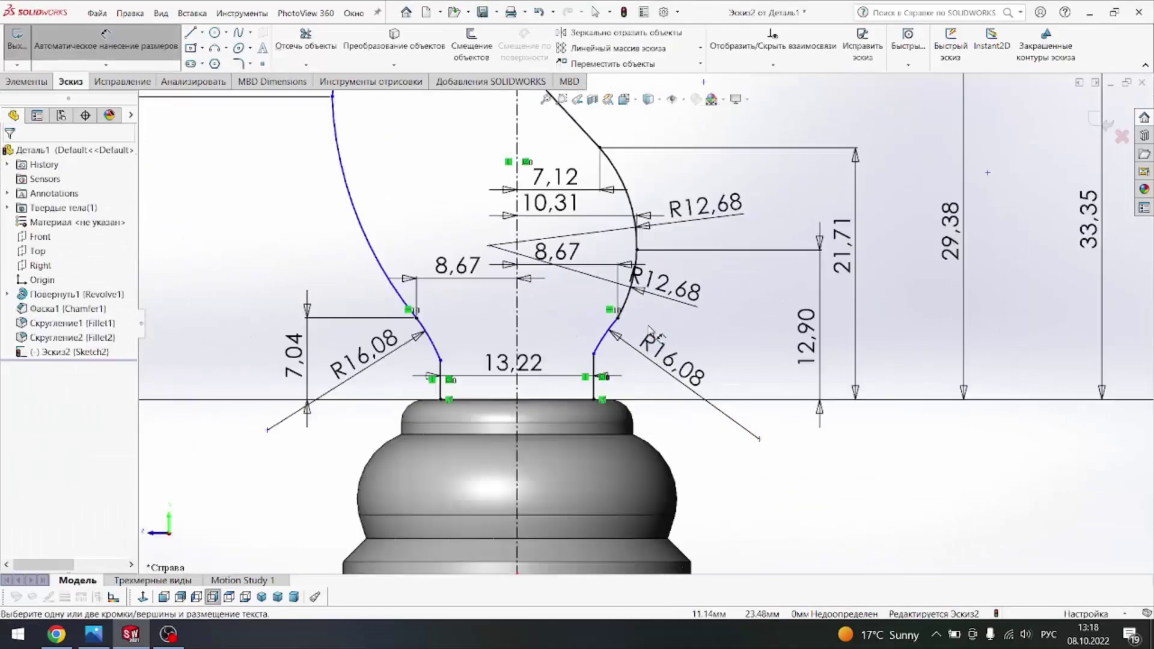
scroll(622, 300, down, 3)
Step: Dimension the arc's lower end 8,67 from the centreline, discarding a redundant 6,61 dimension
click(603, 321)
click(467, 315)
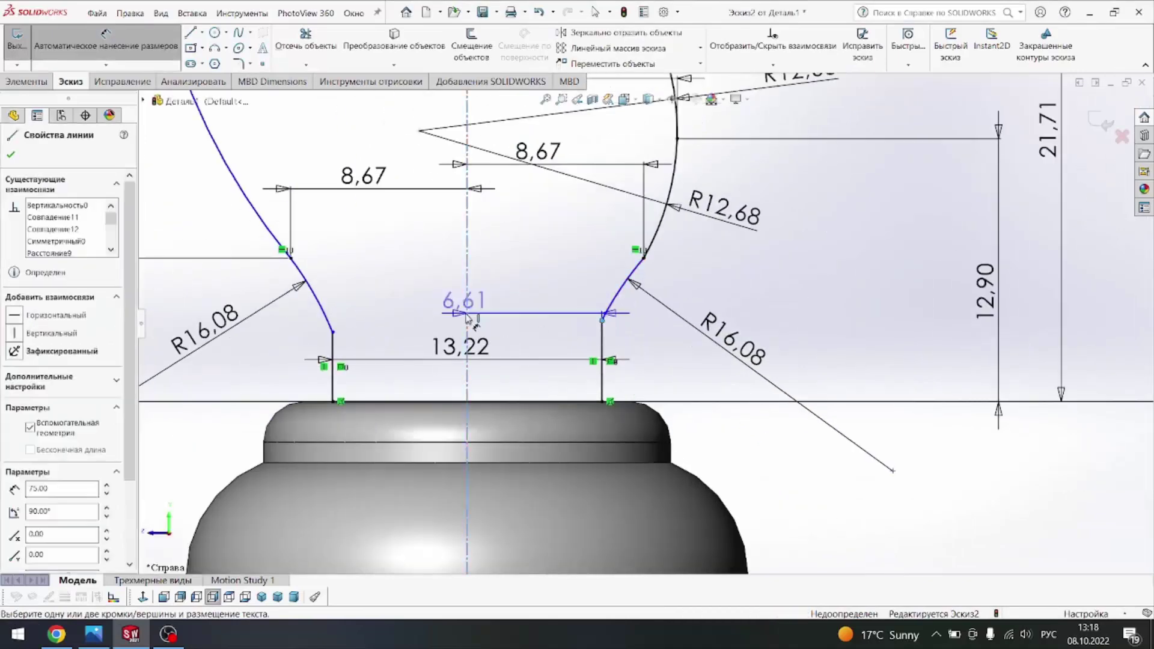
click(511, 492)
click(671, 357)
key(Escape)
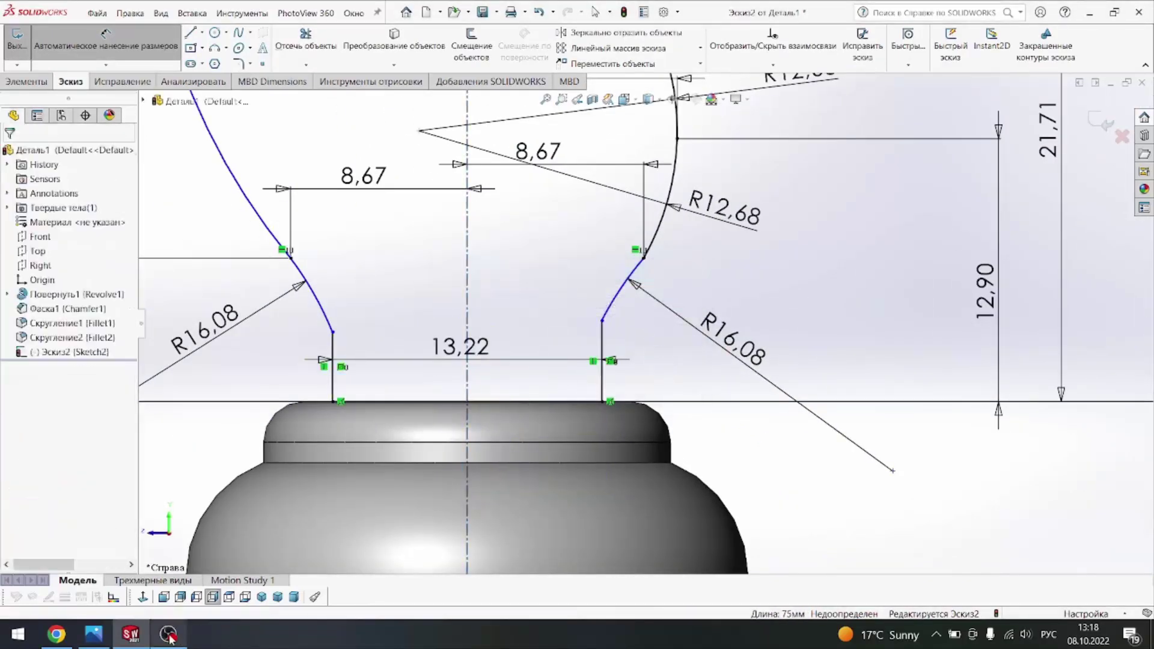
click(104, 638)
scroll(490, 448, up, 2)
scroll(489, 448, up, 1)
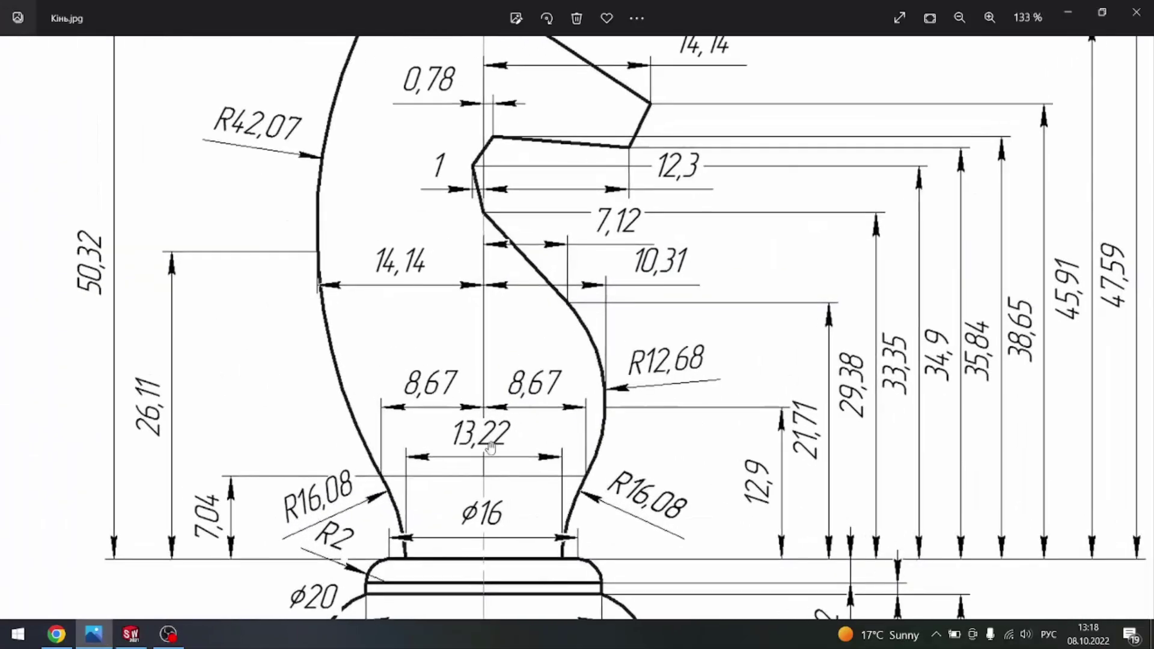
click(131, 634)
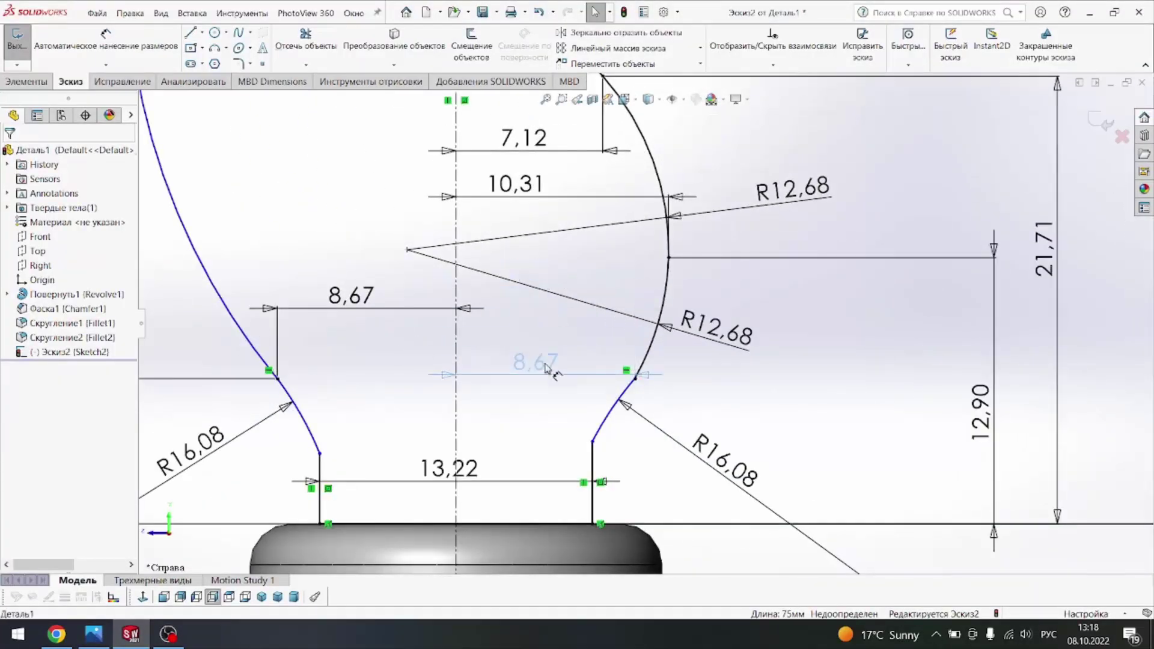
click(546, 368)
key(Escape)
Step: Add a 20,89 dimension from the centreline to the lower right line's end
scroll(737, 427, up, 2)
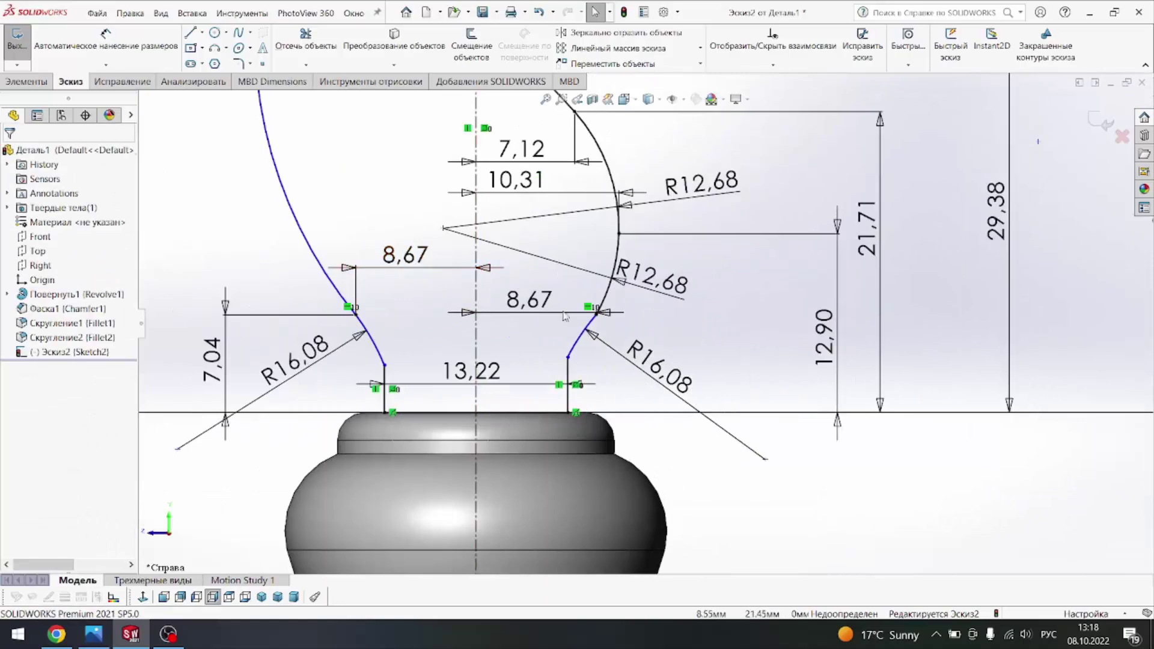
click(478, 347)
click(765, 460)
click(722, 522)
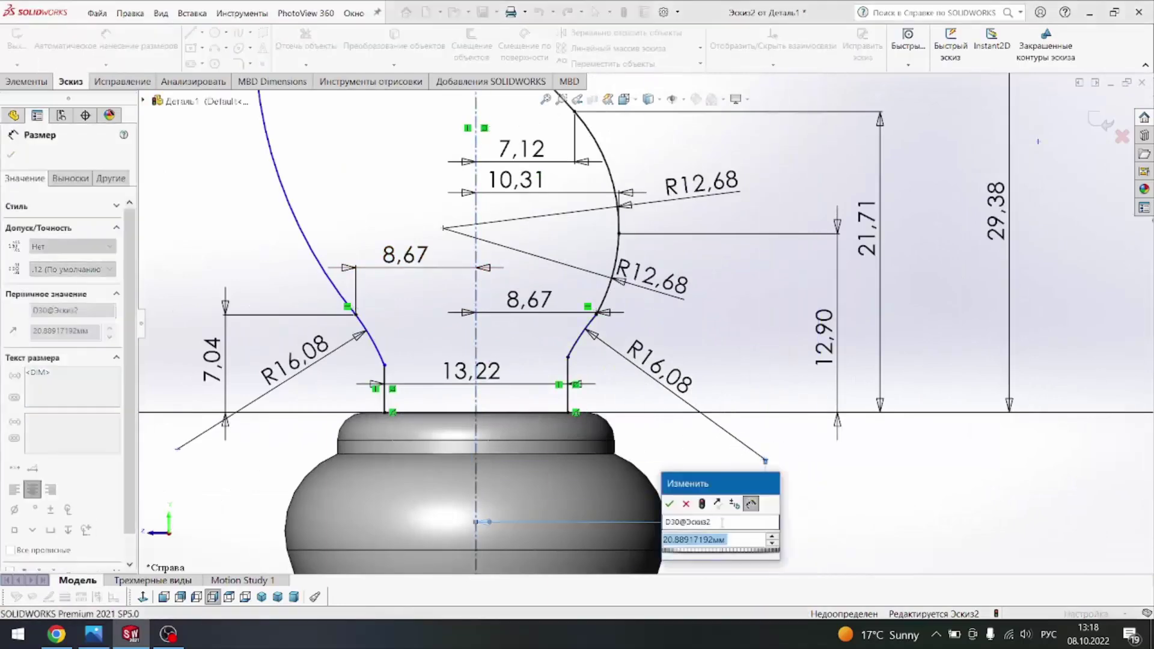
click(669, 505)
scroll(558, 265, up, 1)
scroll(558, 264, up, 3)
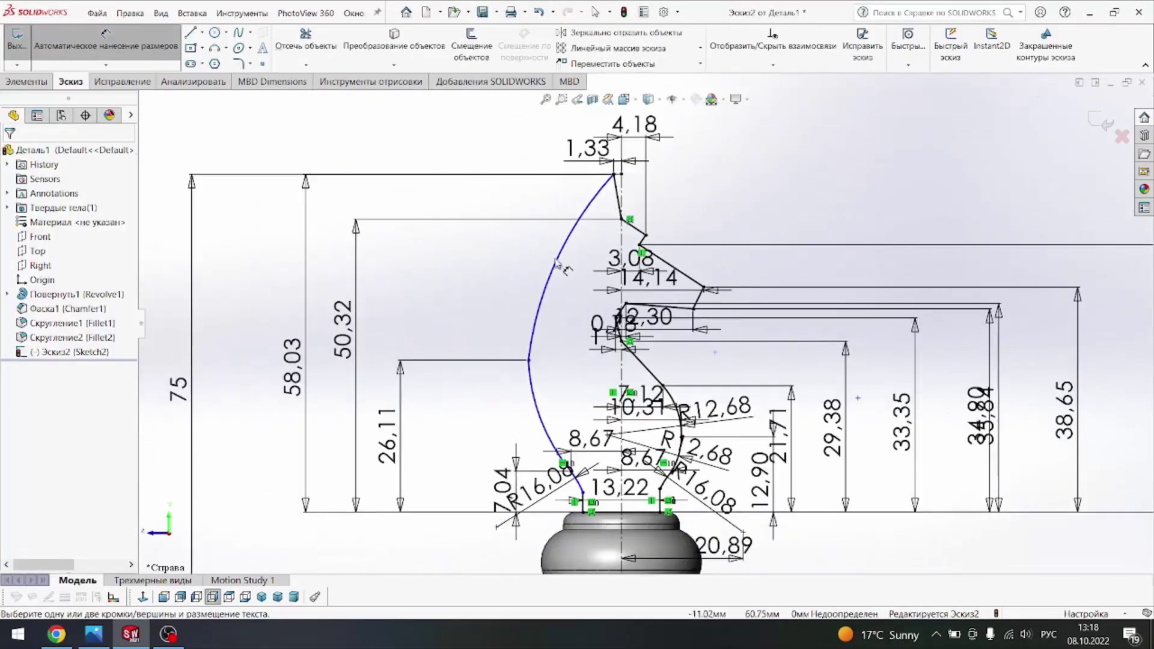
Step: Dimension the long back arc's radius to 42,07
click(621, 270)
click(544, 261)
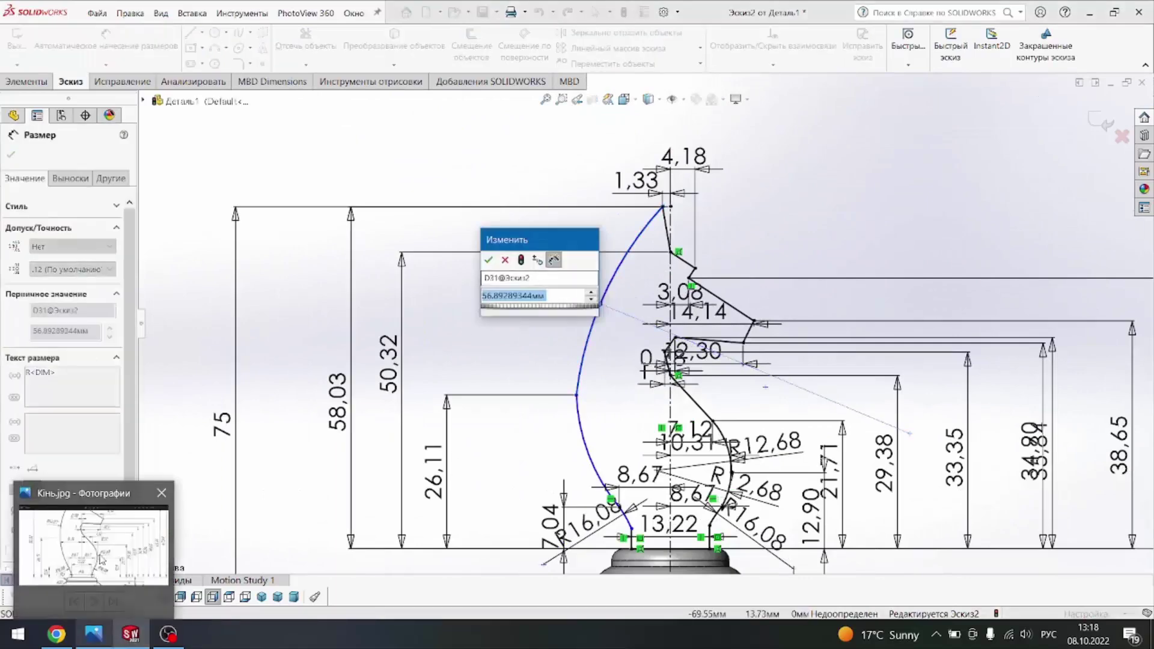
text(42.07)
key(Return)
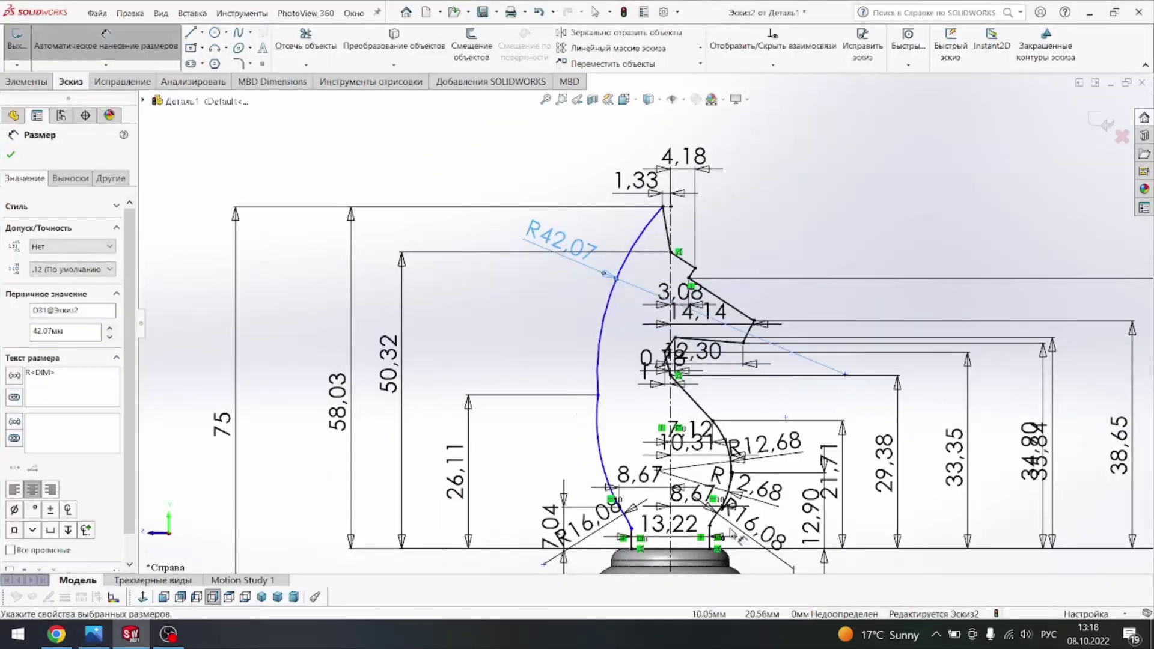
scroll(732, 533, up, 2)
click(94, 634)
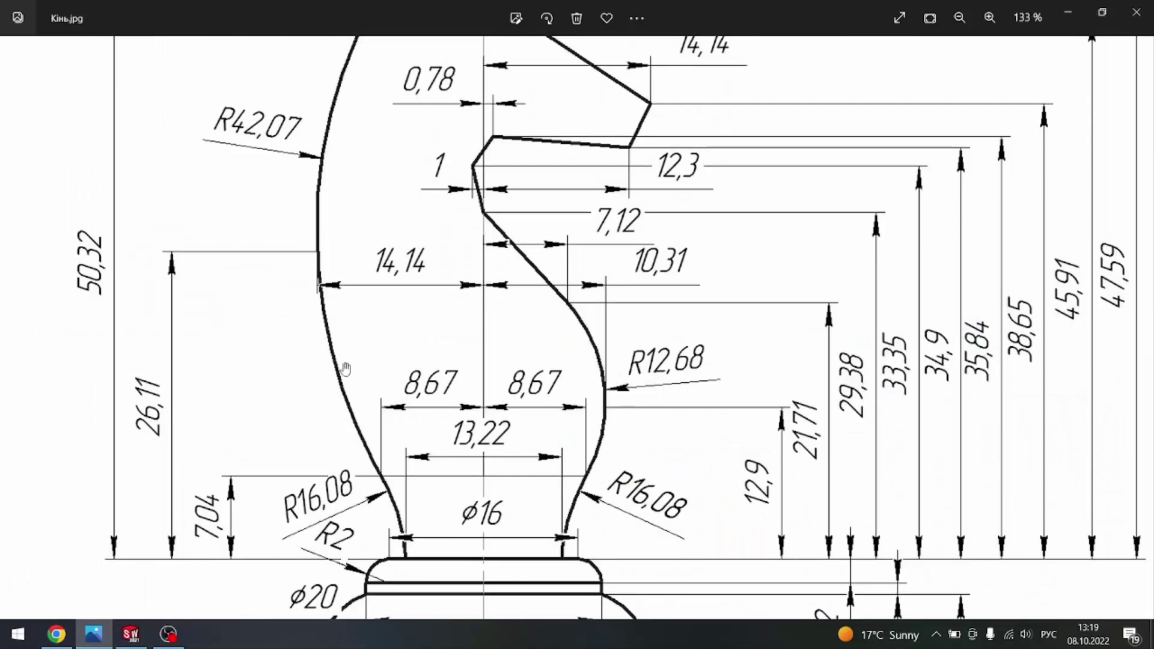
click(131, 635)
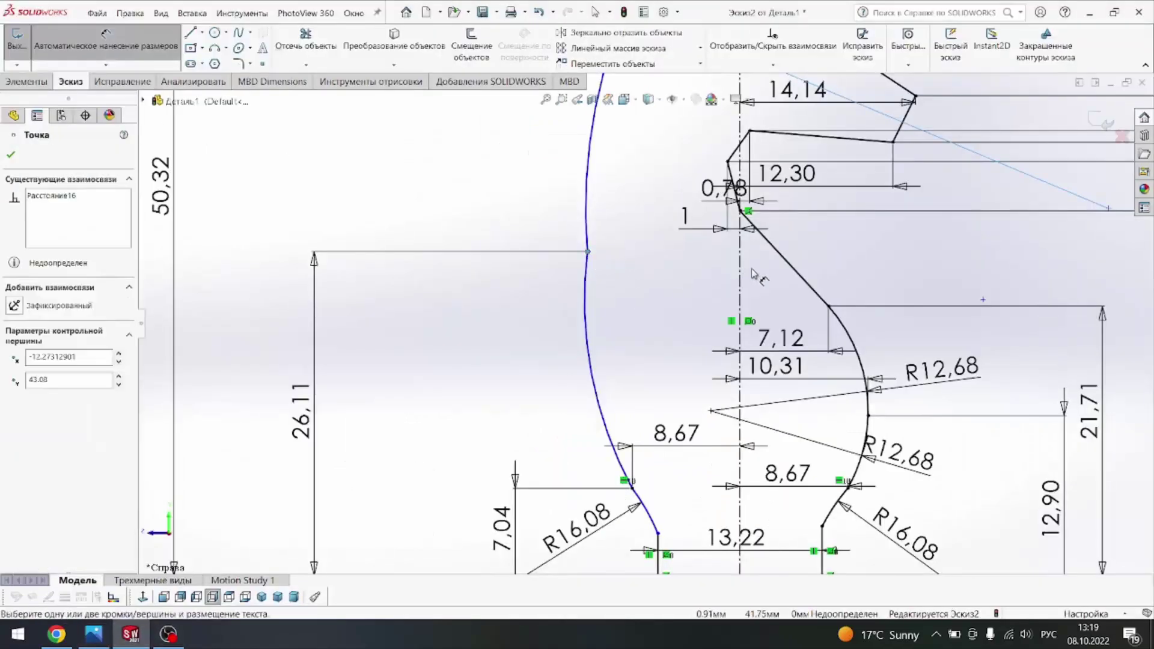
Step: Set the arc's offset from the centreline to 14,14 and confirm the R42,07 radius
click(661, 318)
text(14,14)
key(Return)
click(568, 360)
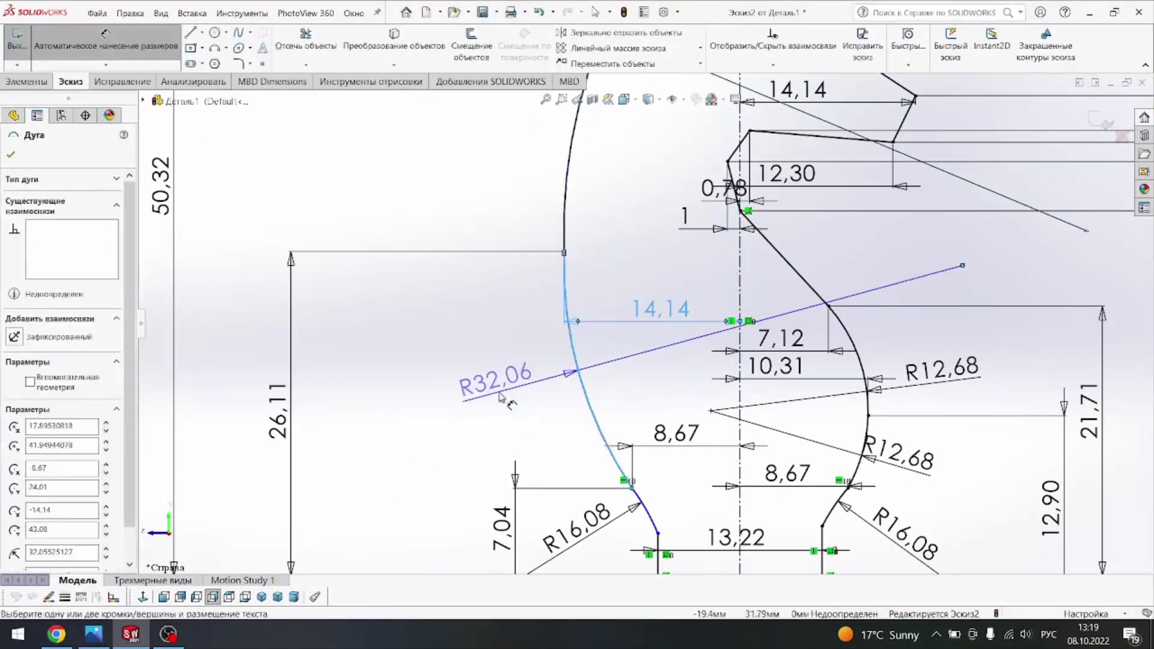
click(501, 391)
key(Return)
scroll(640, 316, up, 3)
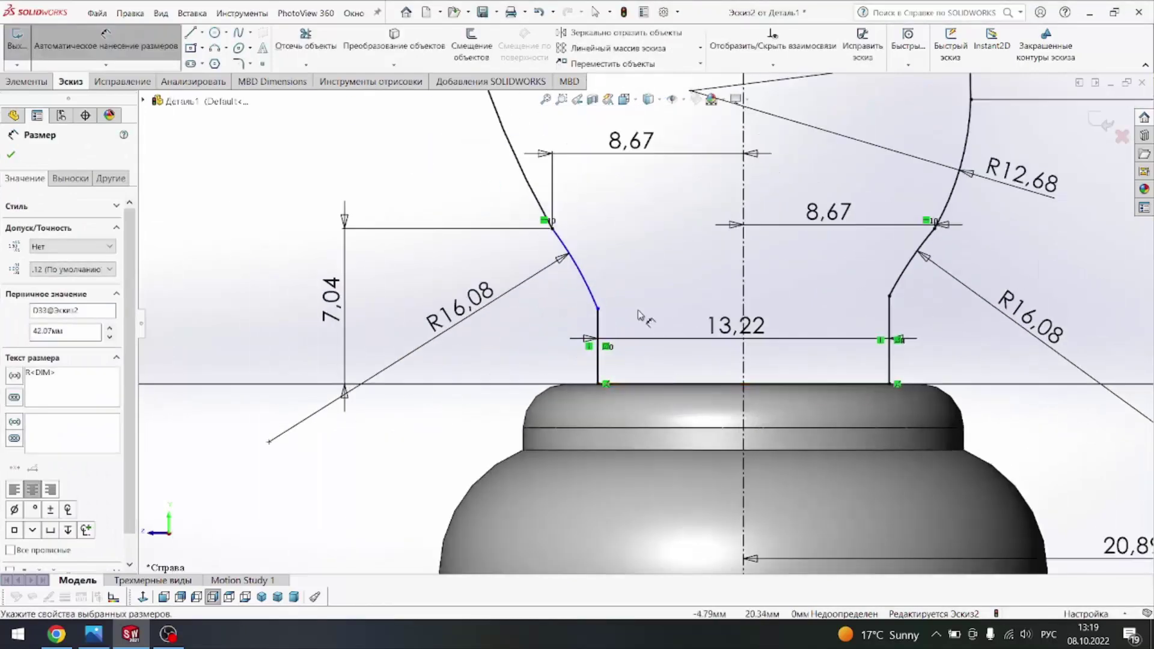
Step: Add a 3,40 height from the arc's lower end to the base and delete the 20,89 dimension
click(599, 311)
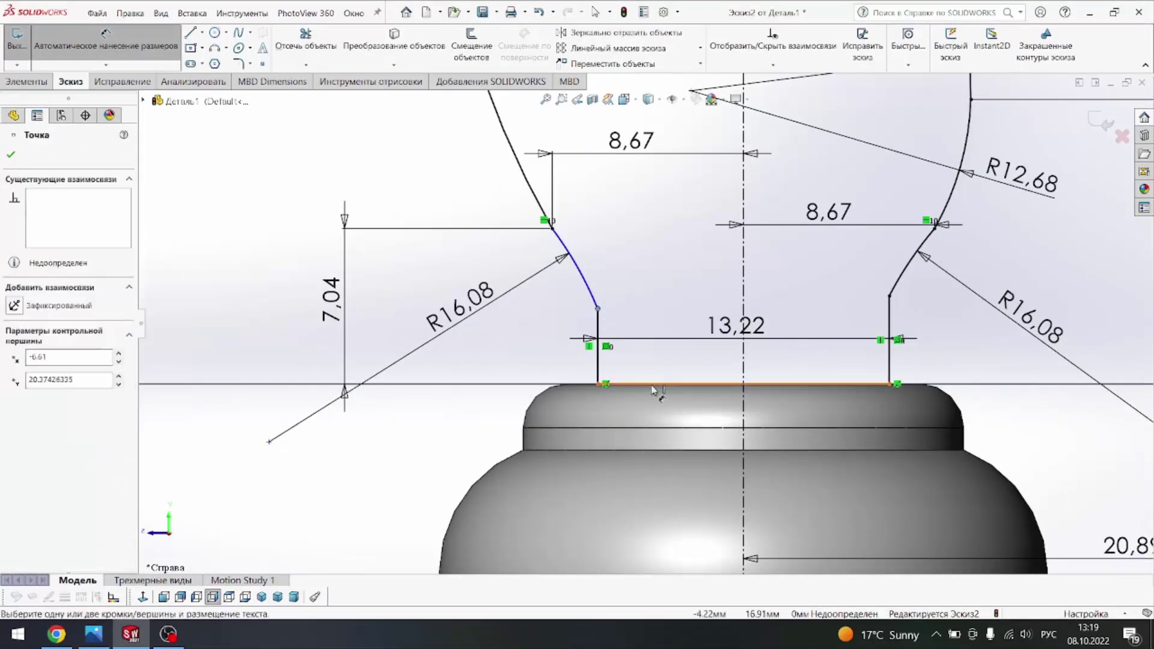
click(598, 383)
click(519, 348)
key(Return)
scroll(655, 360, down, 1)
scroll(654, 360, down, 1)
scroll(835, 406, up, 1)
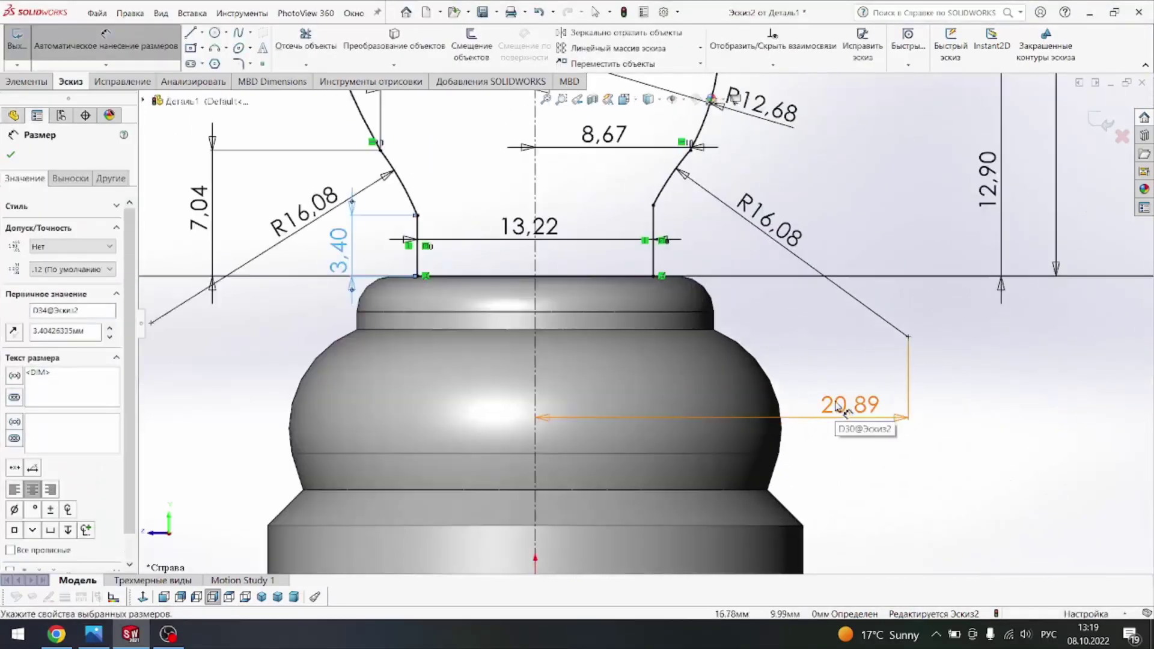
click(842, 409)
key(Delete)
Step: Drag both R16,08 arc ends onto the base line, checking the reference drawing
key(alt+Tab)
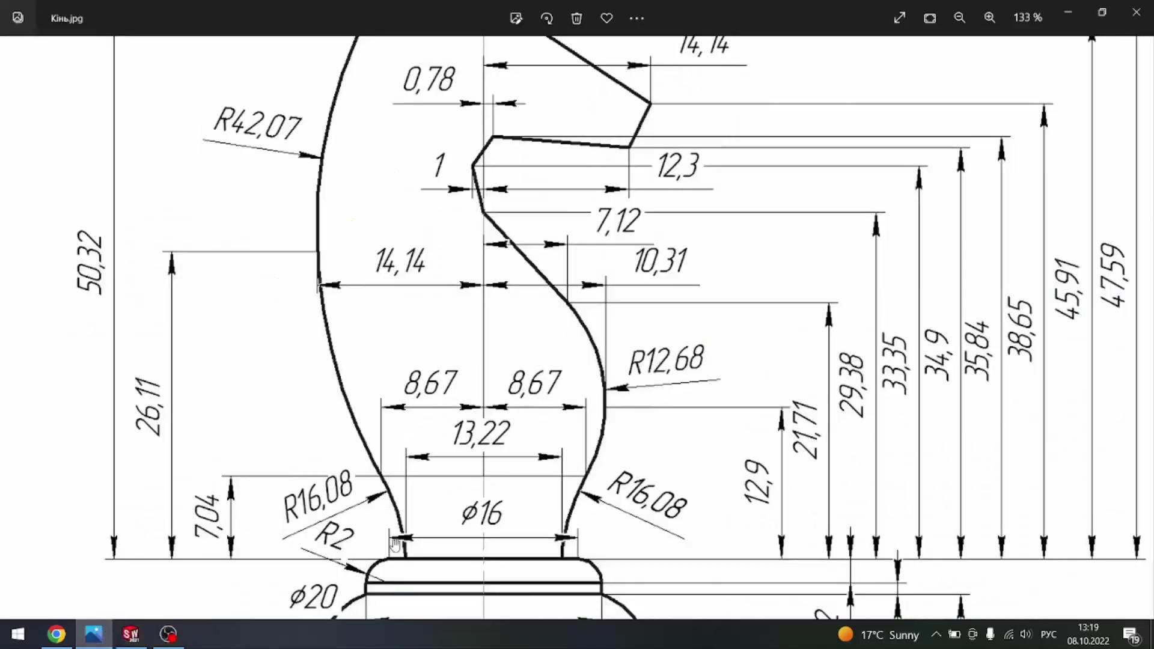
click(131, 634)
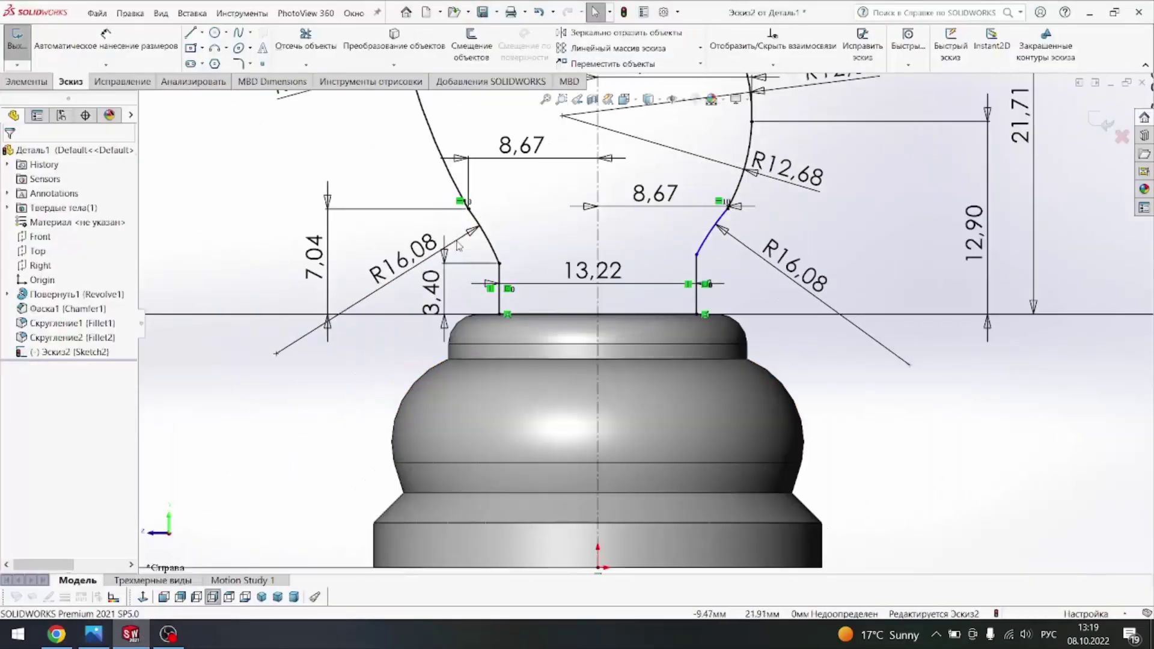
click(99, 645)
key(alt+Tab)
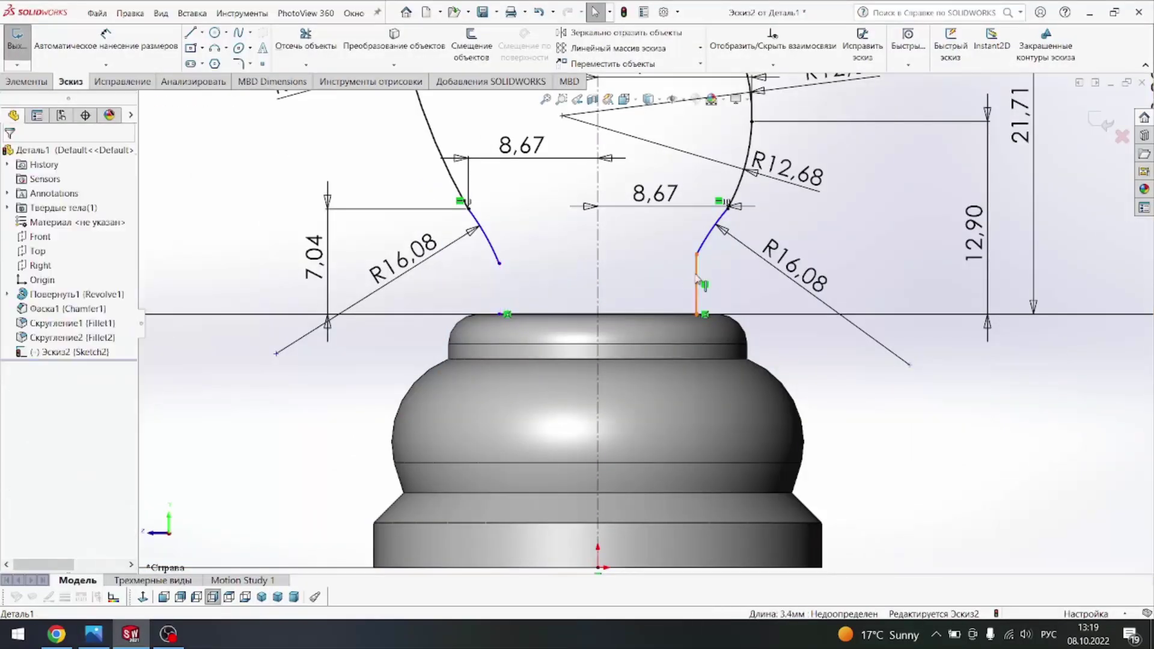
drag(697, 255, 676, 314)
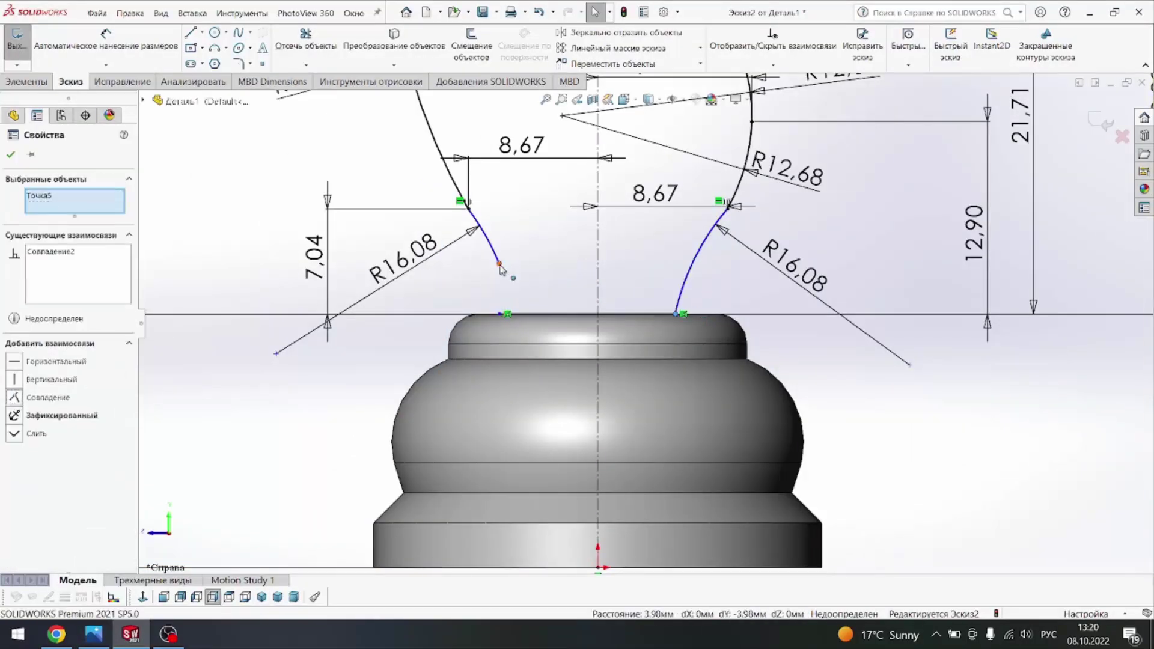
drag(499, 265, 517, 313)
key(Escape)
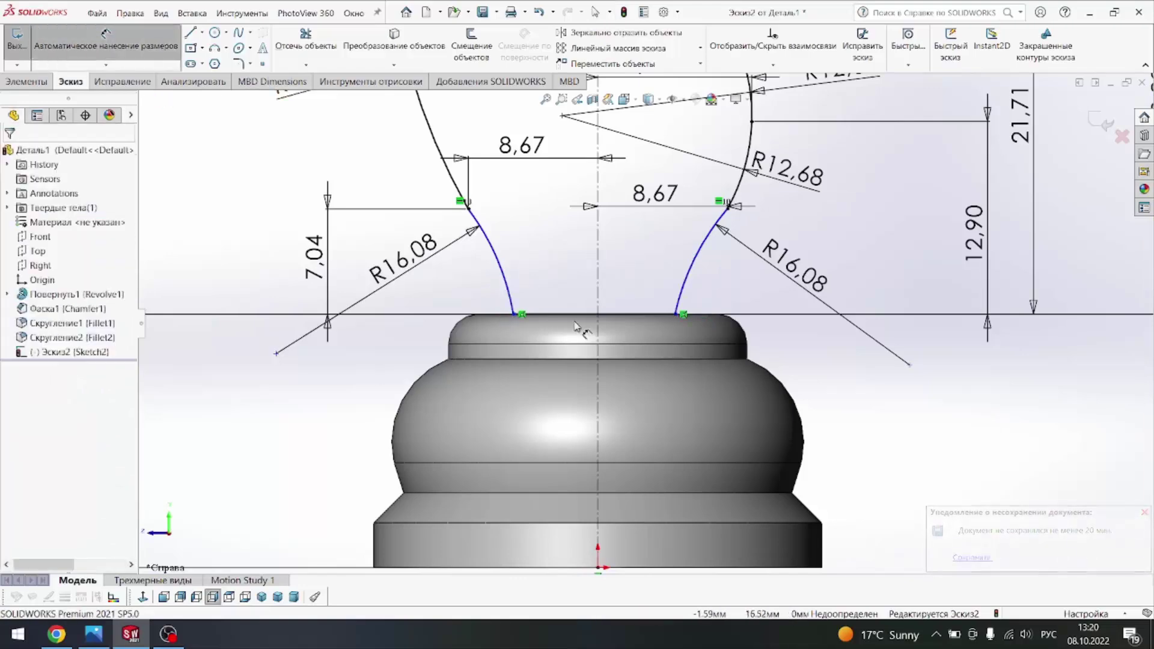
Step: Dimension the arc ends 13,22 apart and make them symmetric about the centreline
click(568, 372)
text(13)
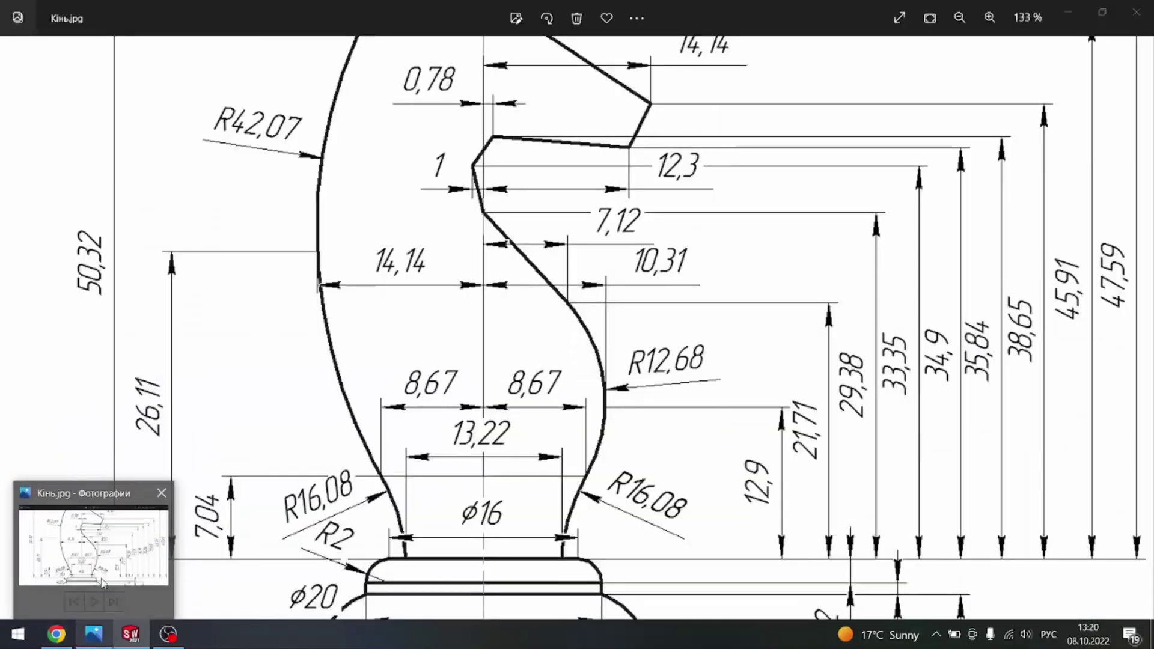
text(.22)
key(Return)
key(Escape)
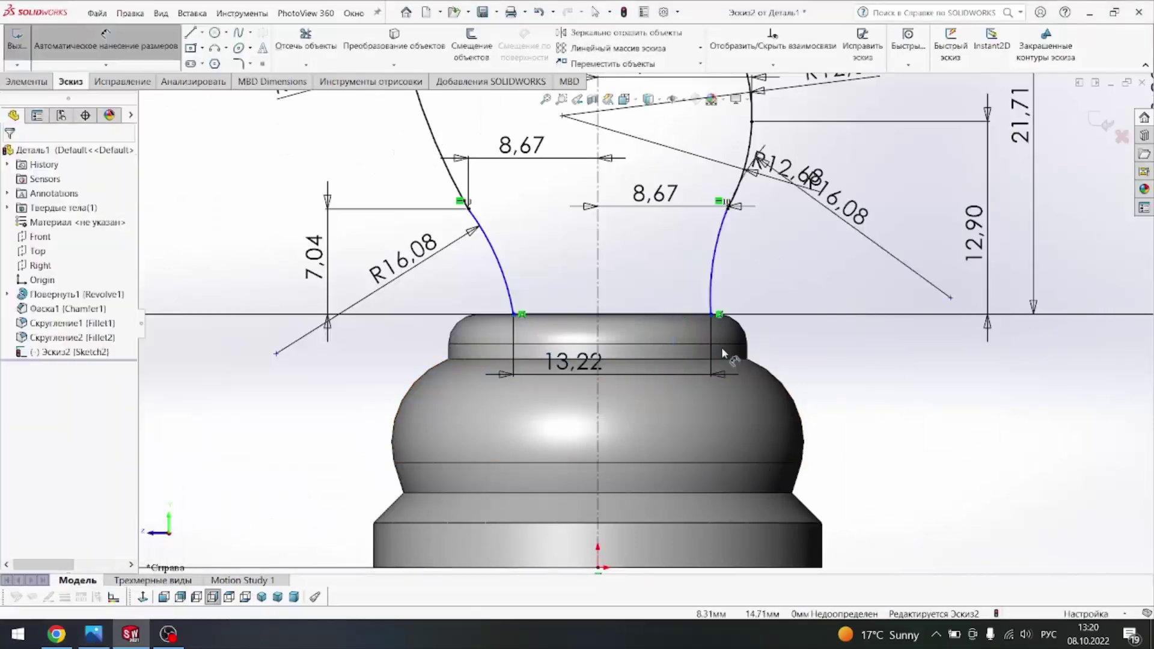
scroll(721, 347, up, 5)
click(728, 301)
scroll(728, 300, down, 4)
ctrl+click(516, 289)
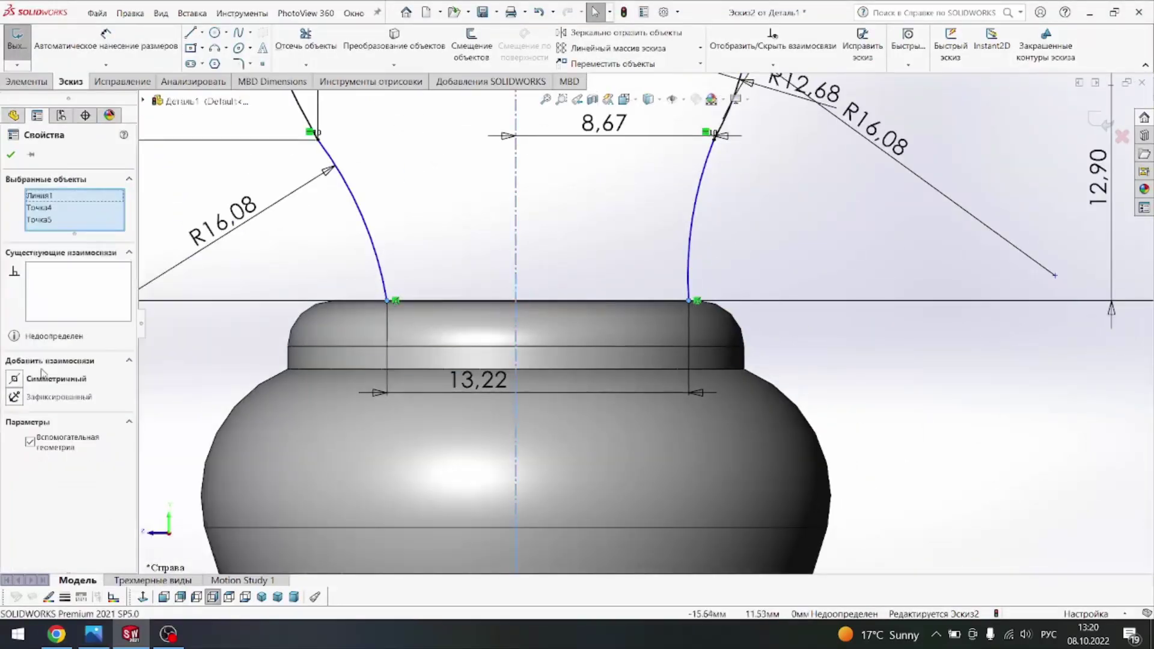
click(51, 463)
key(Escape)
scroll(525, 350, down, 8)
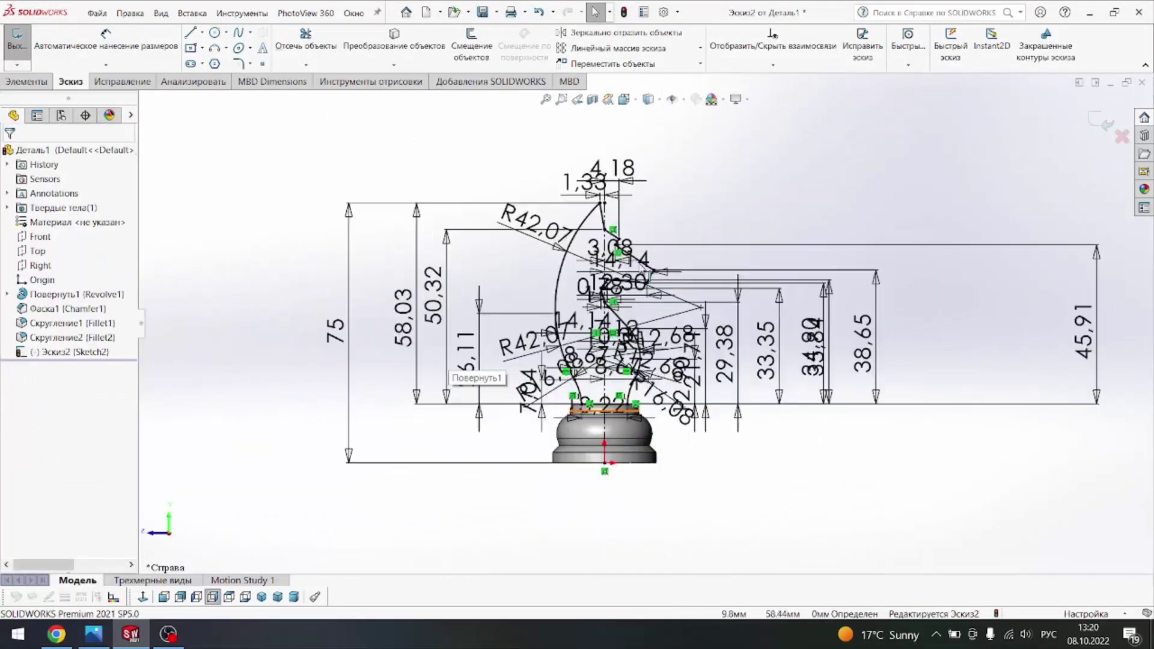
Step: Extrude the knight profile 10 mm with a Mid Plane end condition, then orbit to inspect it
click(27, 81)
click(62, 51)
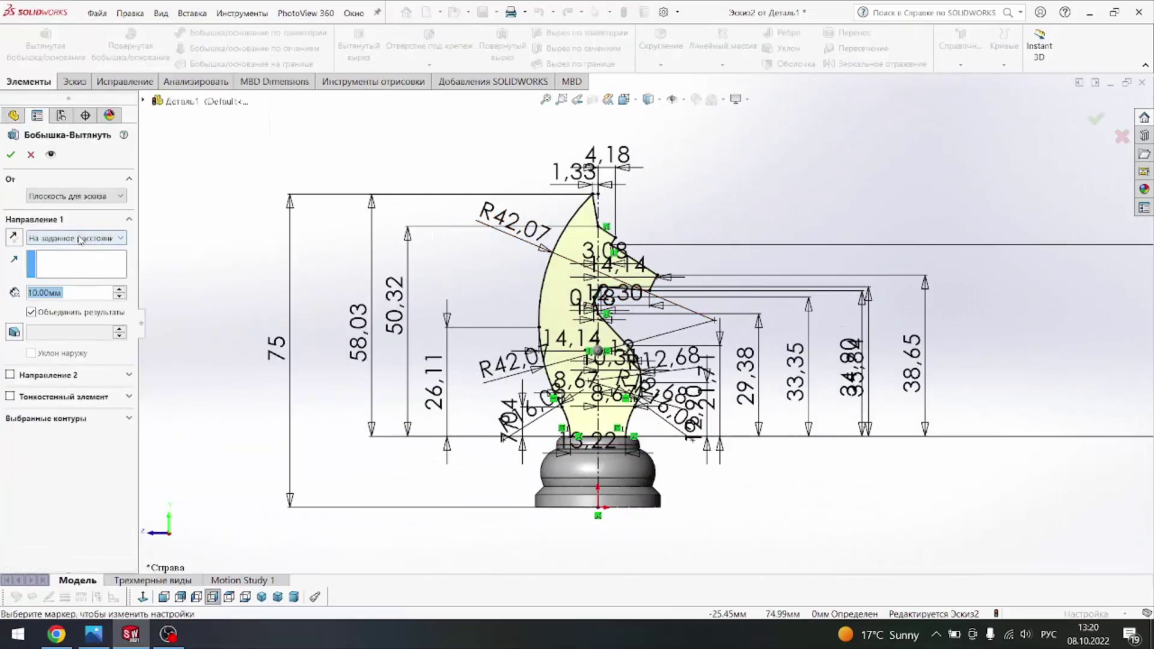
click(54, 314)
click(93, 634)
scroll(623, 118, down, 2)
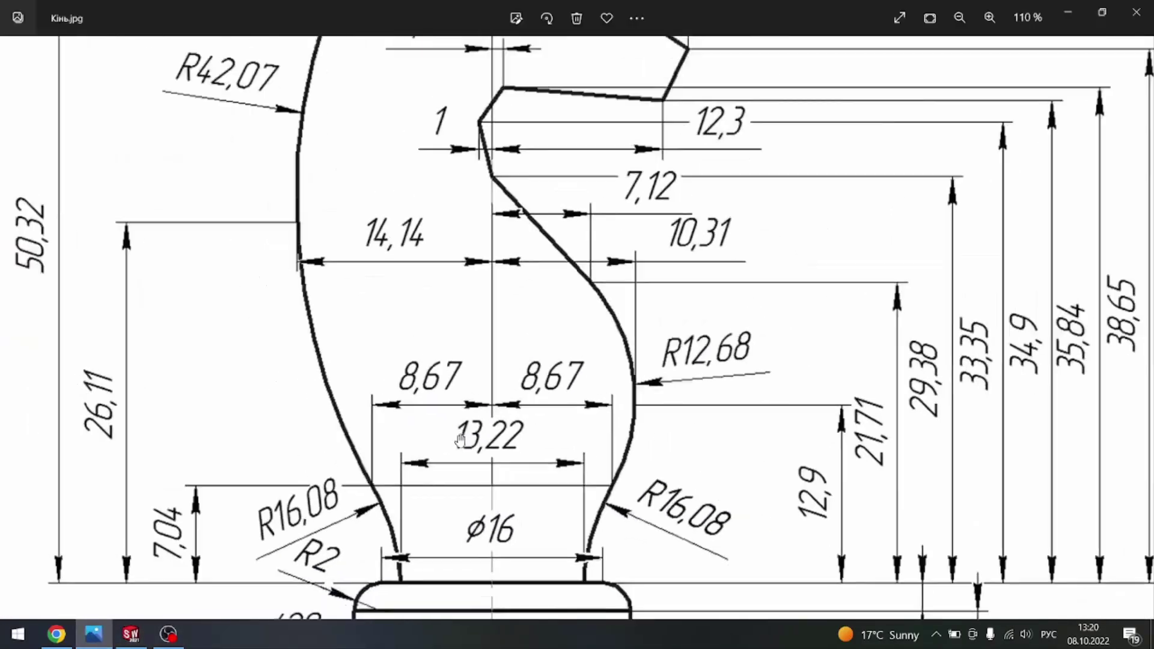
scroll(624, 119, down, 4)
click(131, 634)
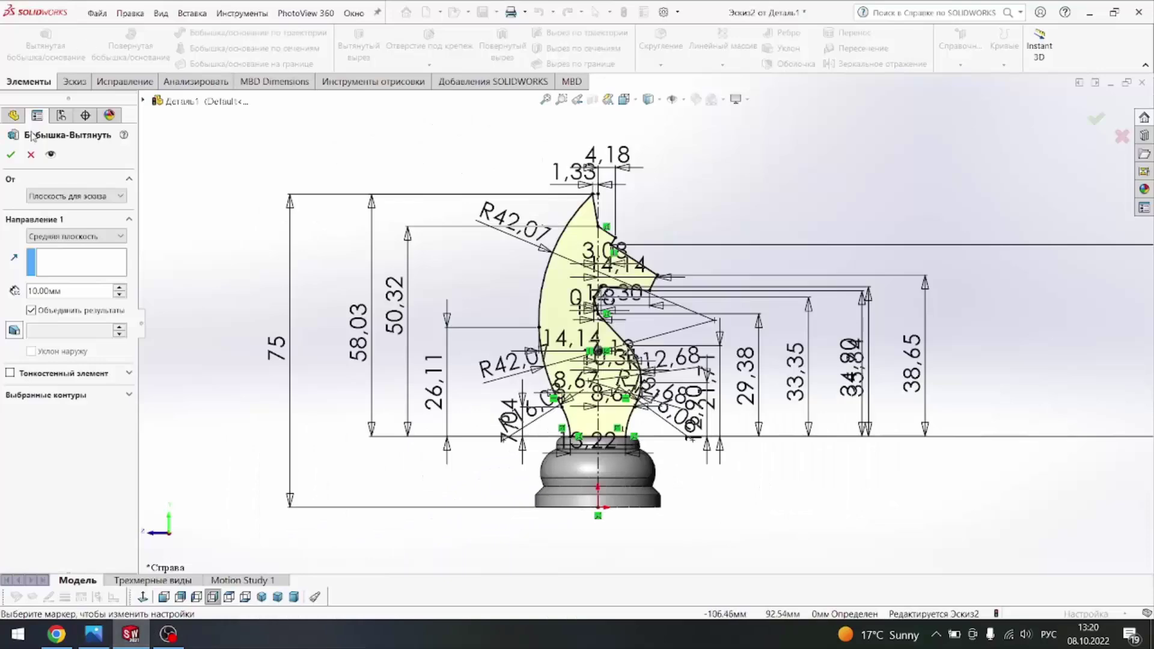
key(Return)
middle_drag(751, 340, 666, 422)
mouse_move(563, 327)
middle_down()
mouse_move(601, 336)
mouse_move(725, 420)
middle_up()
scroll(601, 336, up, 5)
scroll(725, 420, down, 8)
Step: Compare the knight's side view with the base dimensions on the drawing
scroll(725, 420, down, 3)
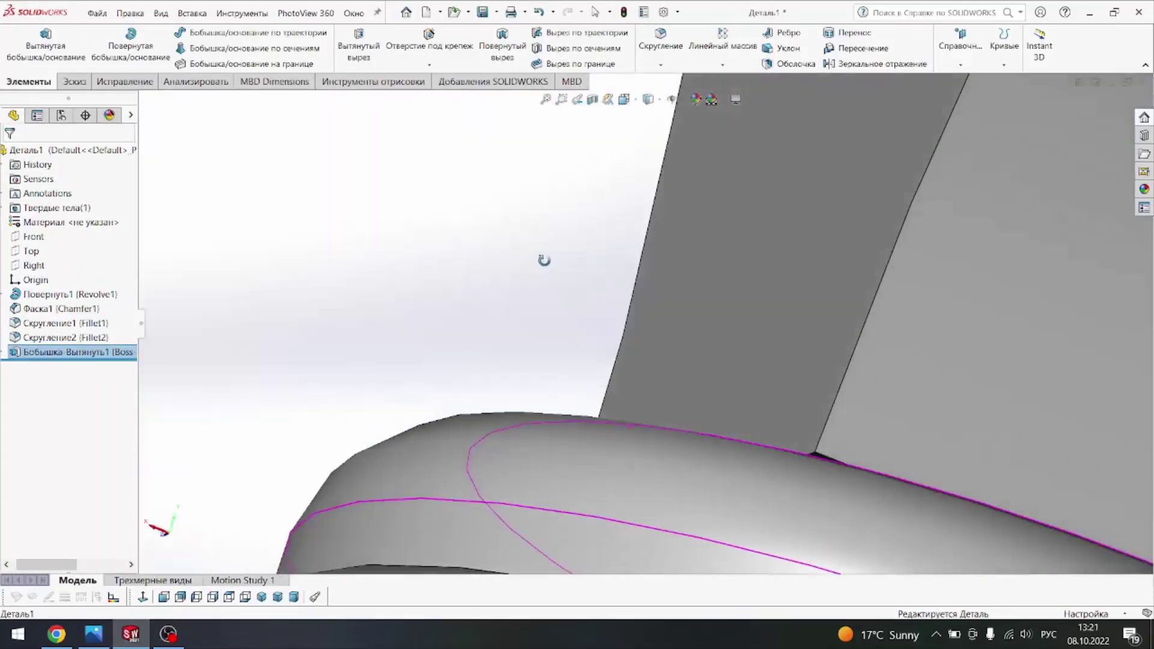
scroll(544, 257, up, 4)
middle_drag(616, 398, 661, 385)
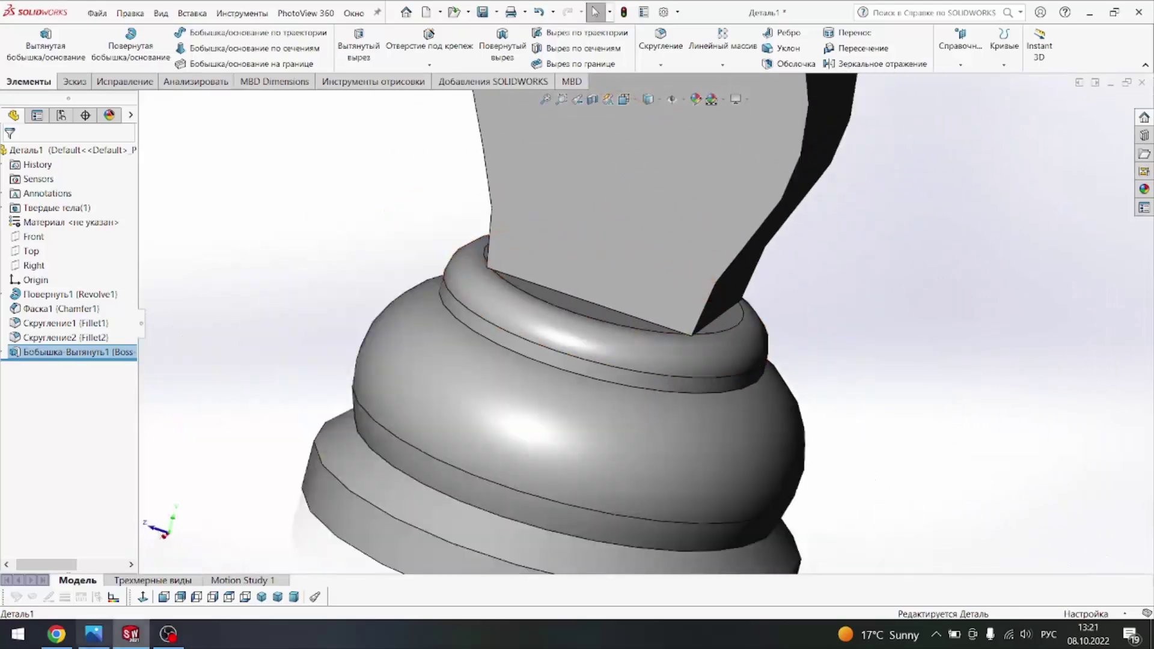
click(93, 634)
scroll(550, 451, up, 5)
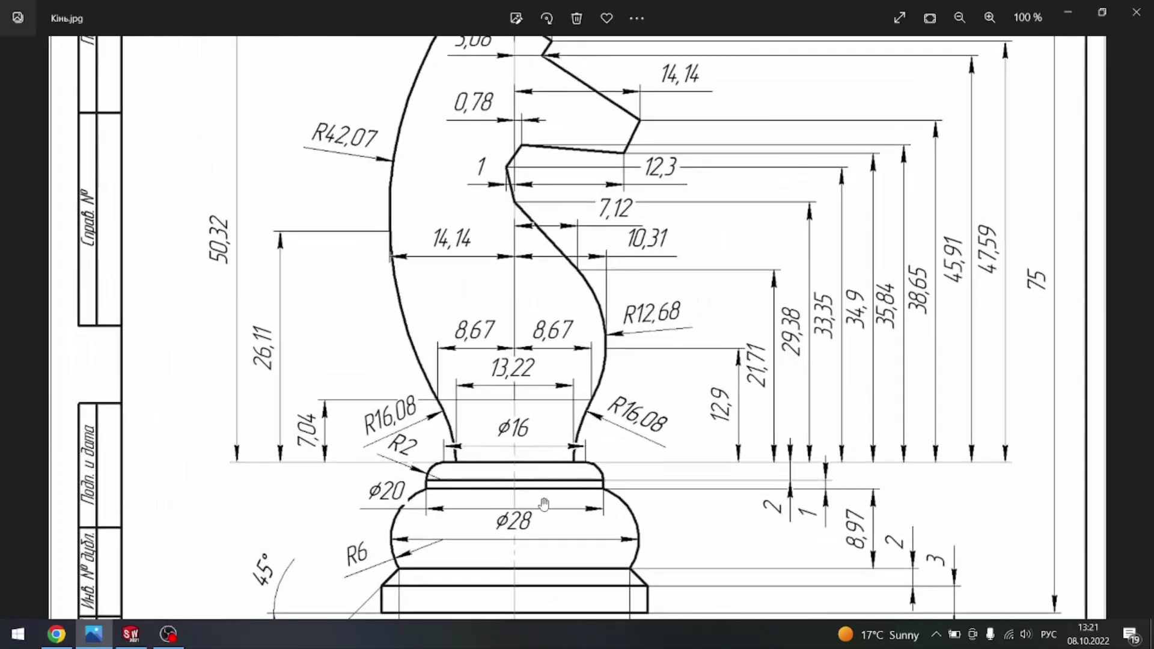
click(131, 634)
Step: Check the ⌀20 dimension in the base profile sketch and exit without changes
click(30, 293)
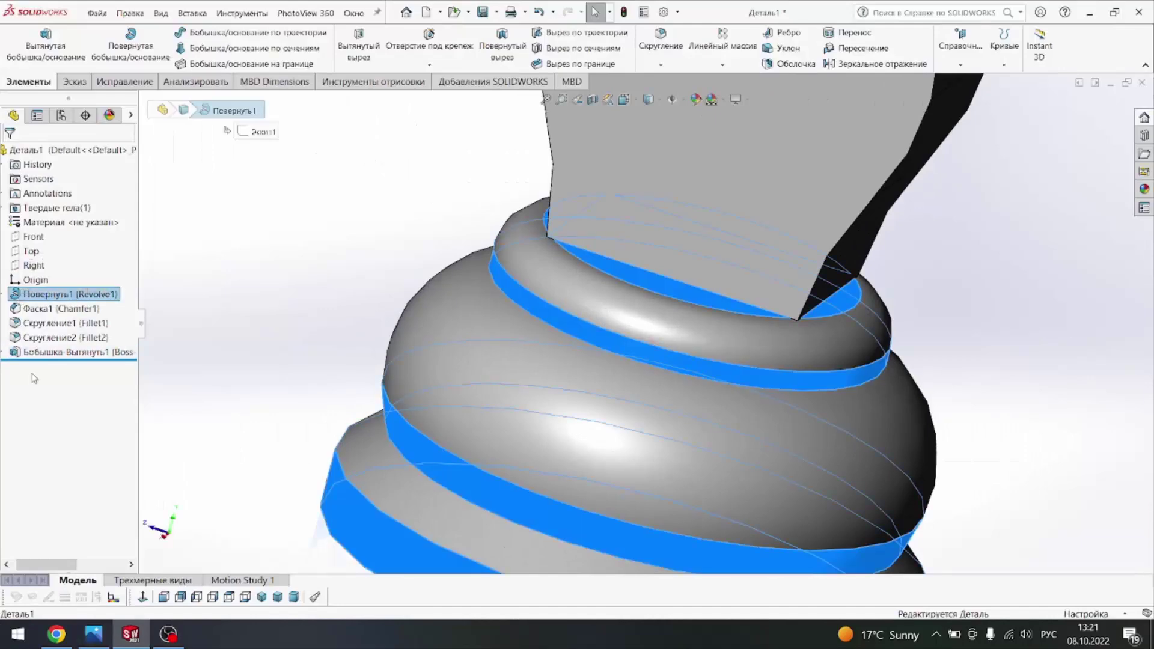
double_click(53, 309)
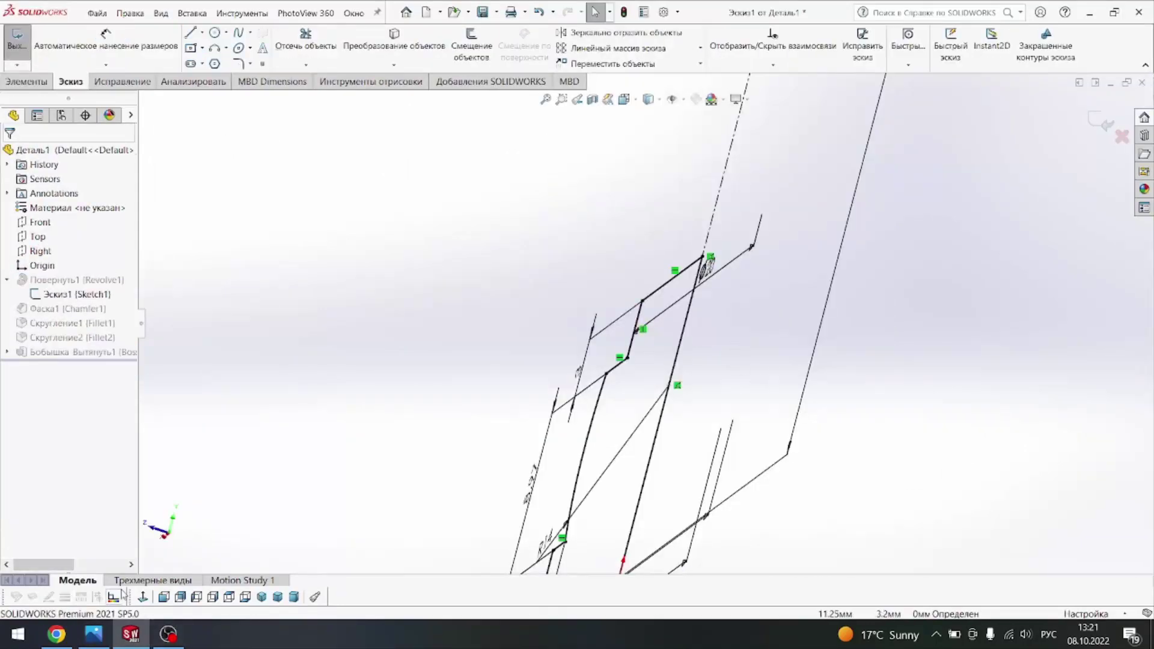
scroll(677, 455, up, 5)
click(529, 329)
key(Escape)
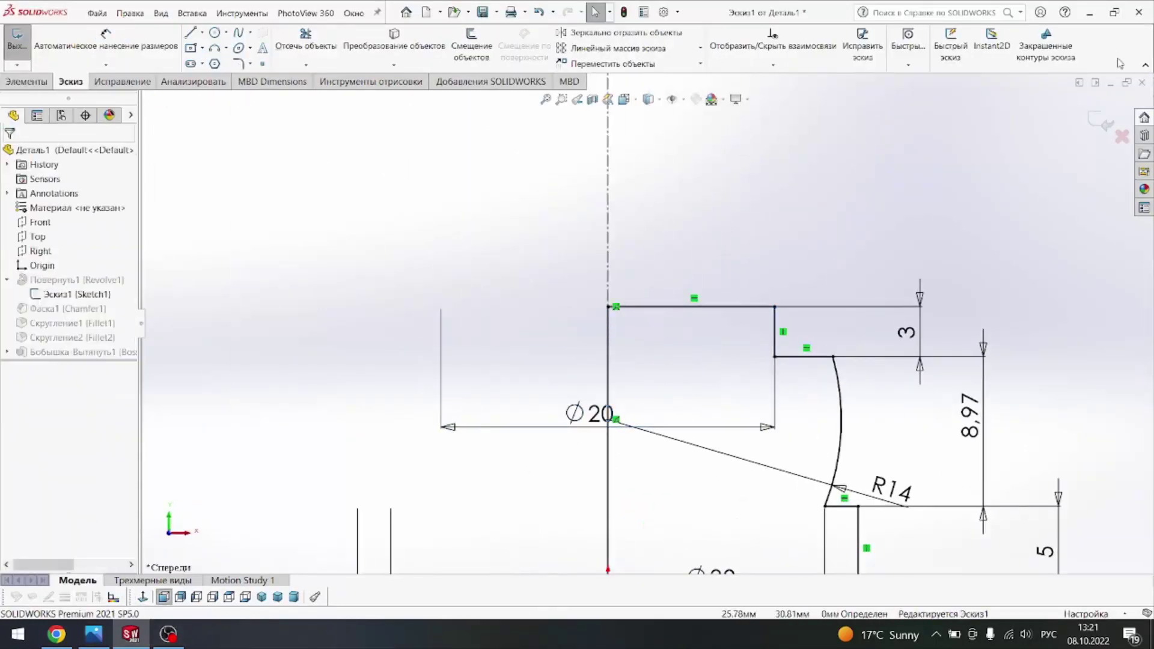
key(ctrl+b)
scroll(654, 302, down, 2)
middle_drag(652, 302, 658, 357)
scroll(658, 357, up, 2)
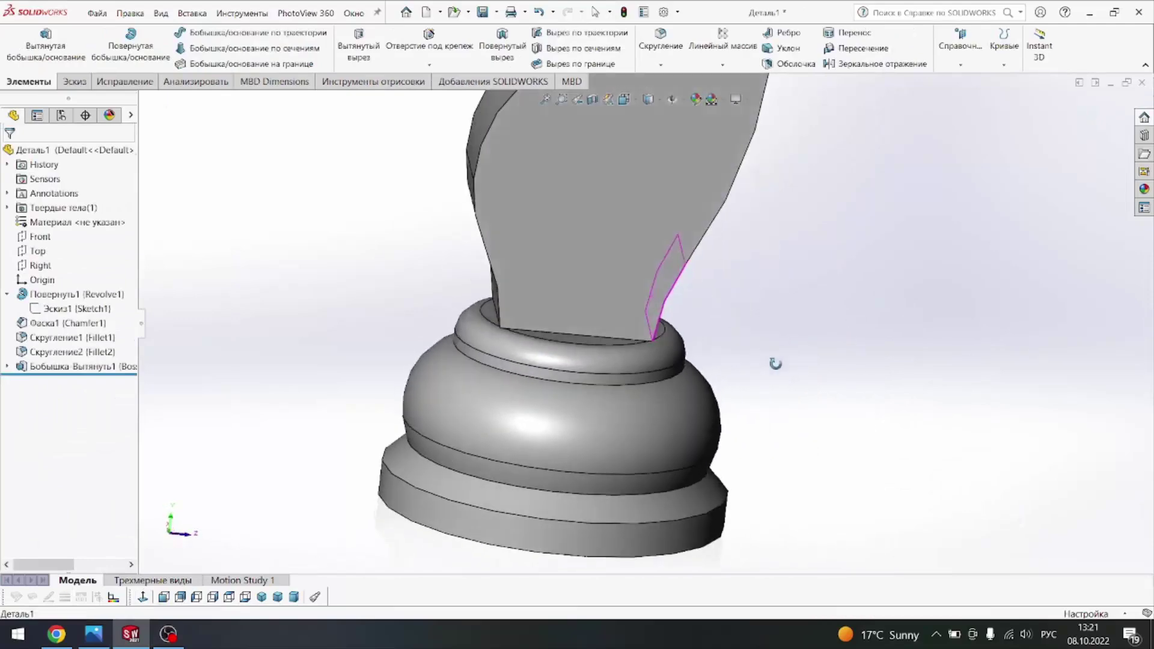
Step: Measure the neck's inner ring edge radius (8 mm) and bottom edge length (12.49 mm)
click(196, 81)
click(218, 41)
scroll(569, 175, up, 3)
scroll(570, 175, down, 1)
click(647, 215)
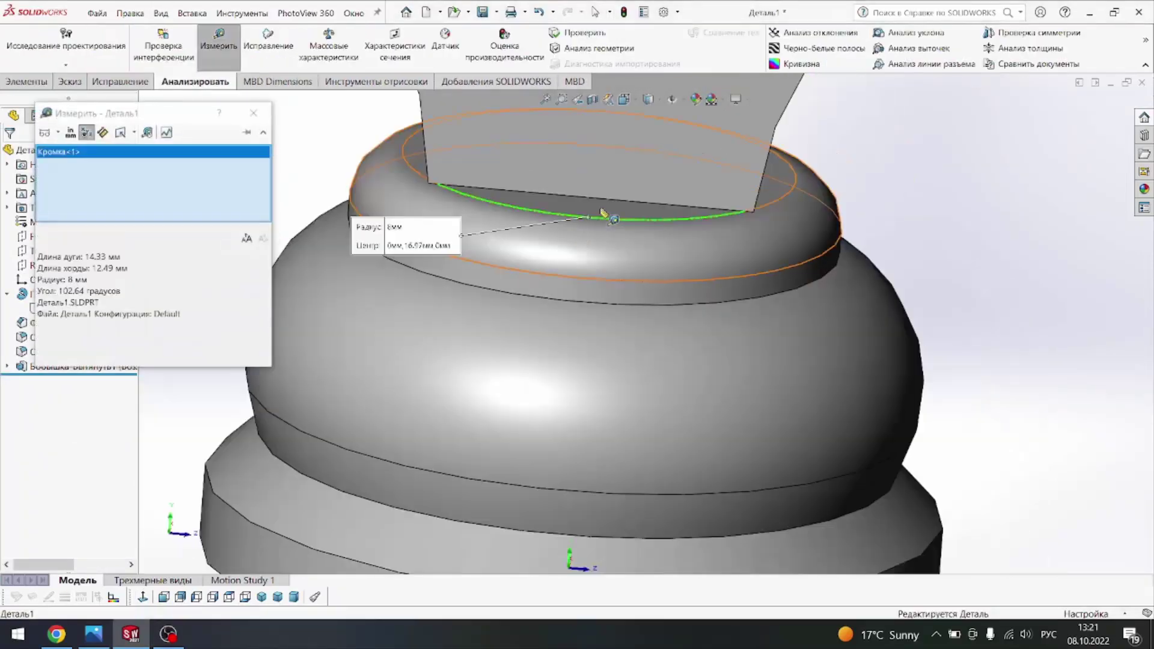
click(535, 186)
scroll(535, 186, down, 3)
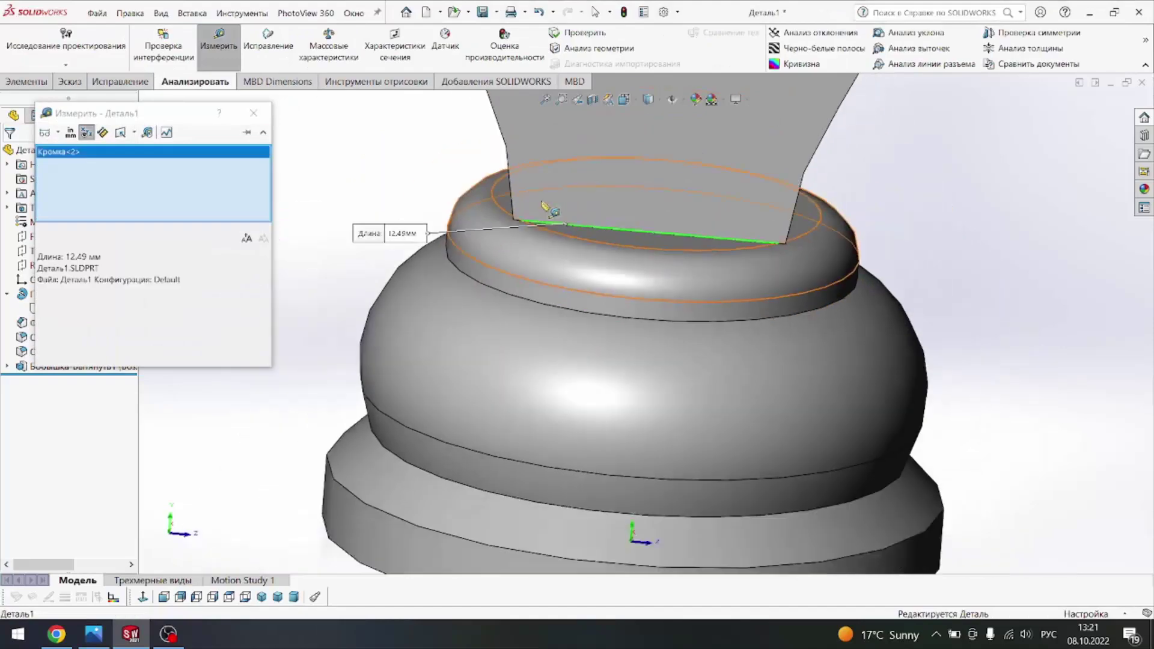
scroll(535, 186, up, 2)
key(Escape)
mouse_move(781, 300)
middle_down()
mouse_move(846, 381)
mouse_move(849, 171)
mouse_move(597, 417)
mouse_move(613, 282)
middle_up()
scroll(612, 283, down, 3)
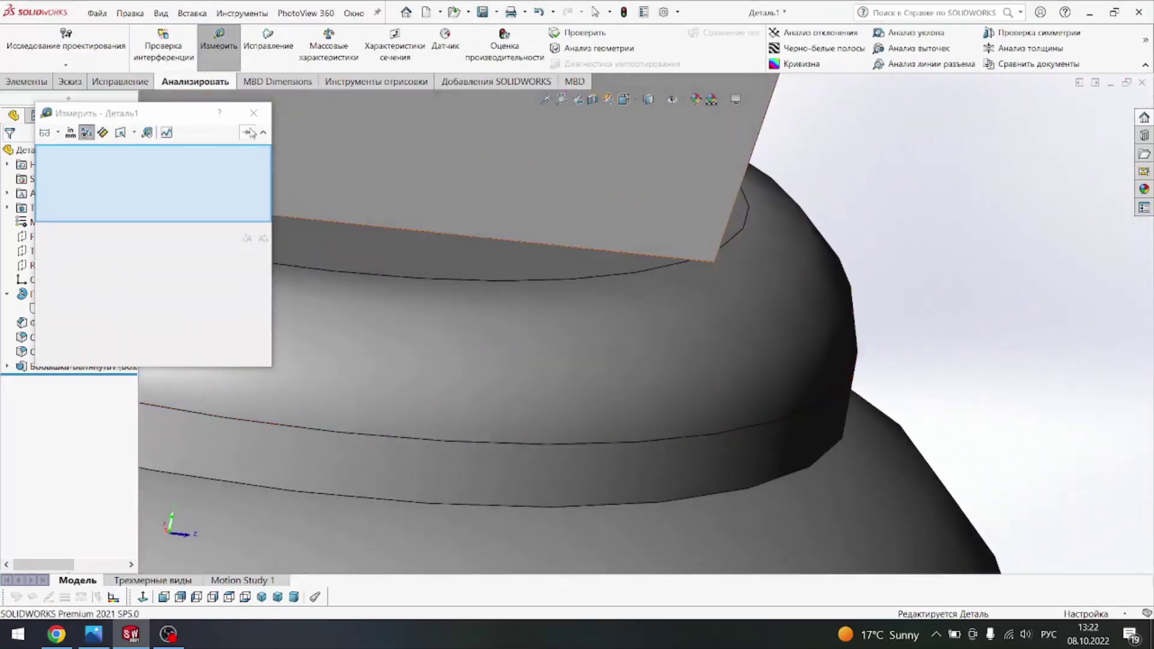
scroll(481, 392, up, 3)
key(Escape)
Step: Change the neck-base fillet radius from 2 mm to 1.5 mm
click(481, 392)
double_click(763, 320)
text(1.5)
key(Return)
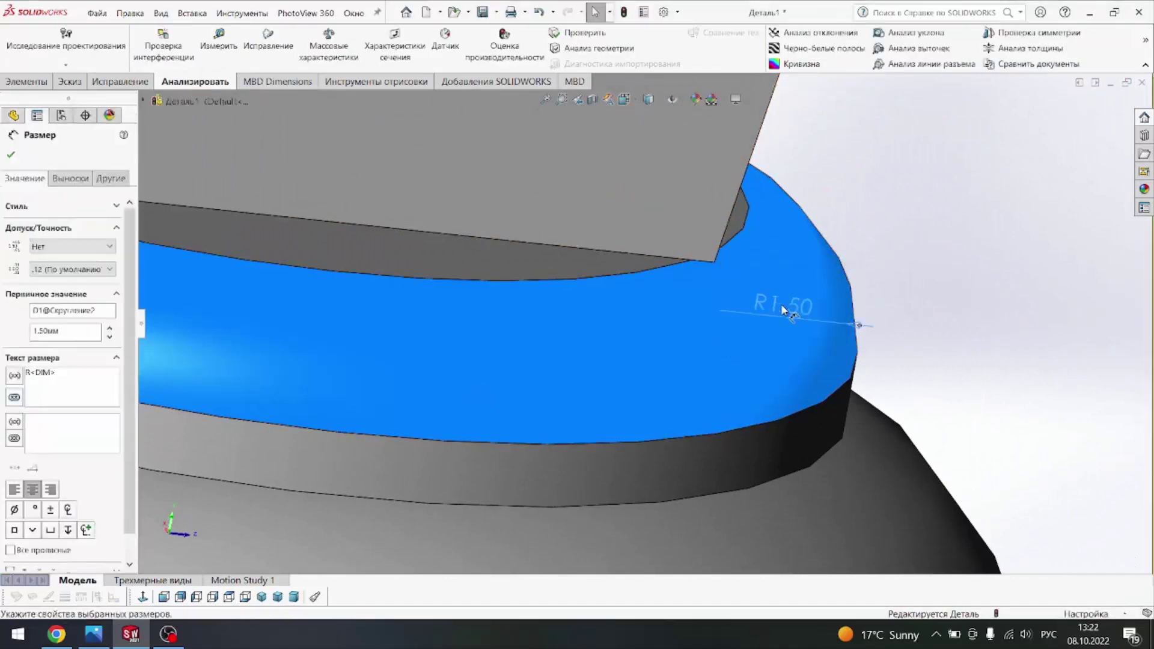
key(Escape)
mouse_move(601, 301)
middle_down()
mouse_move(677, 255)
mouse_move(627, 319)
mouse_move(662, 372)
middle_up()
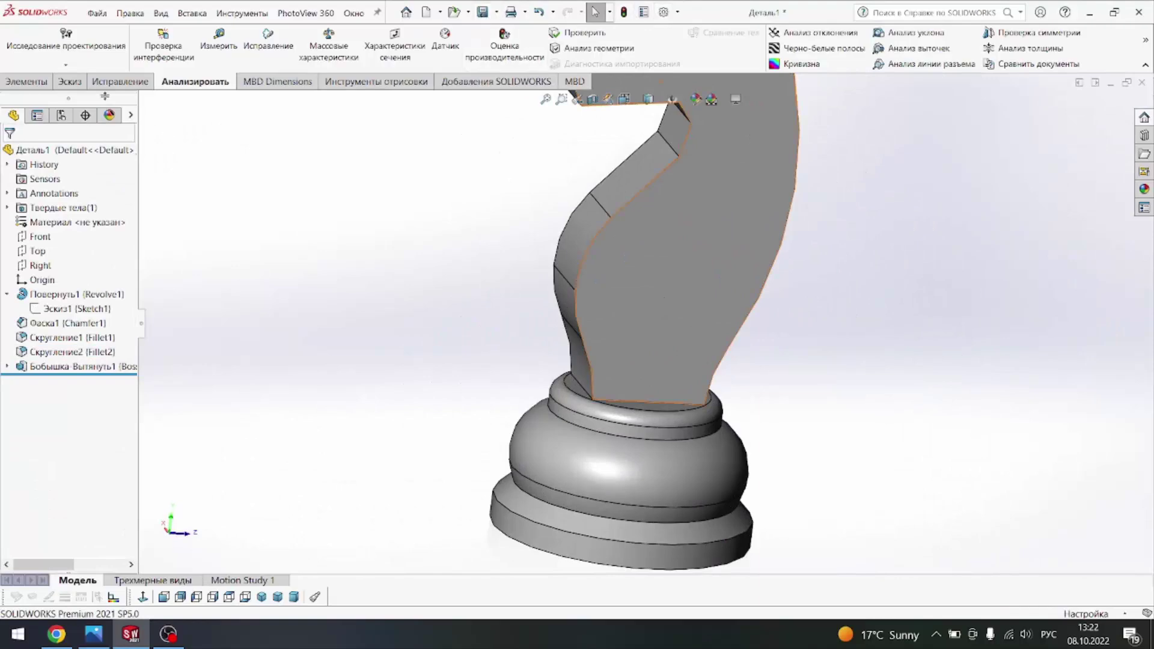
Step: Start a 2 mm fillet on the first head notch edges
click(28, 81)
click(661, 39)
middle_drag(694, 146, 646, 190)
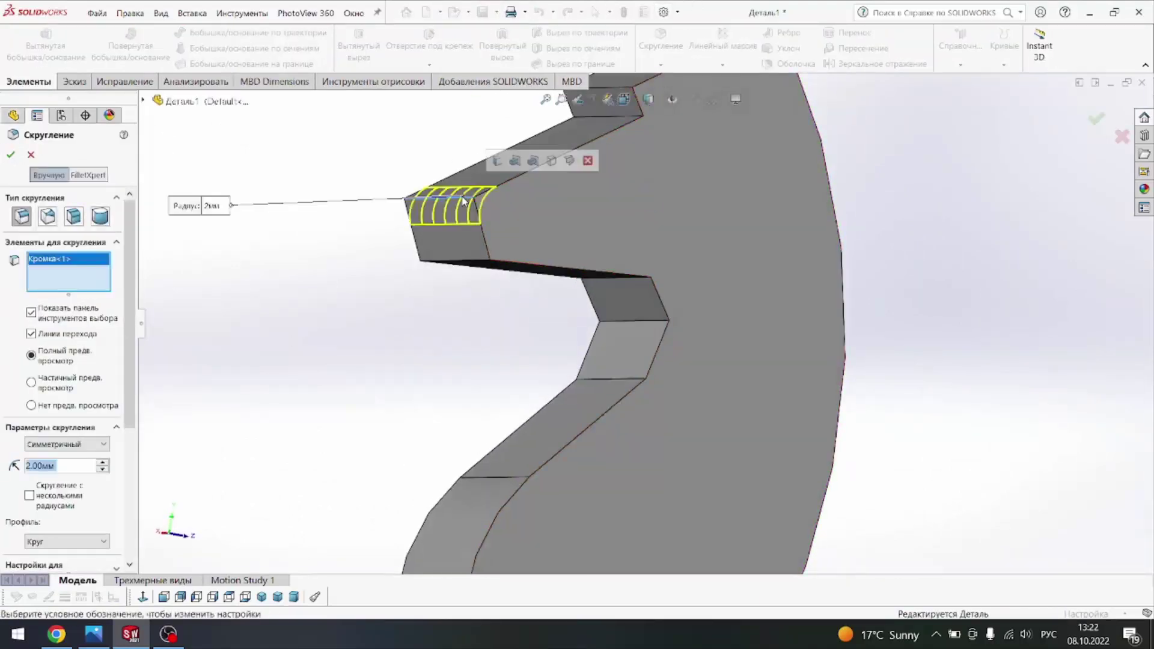
scroll(669, 318, down, 4)
middle_drag(669, 318, 639, 258)
click(642, 404)
scroll(648, 392, up, 3)
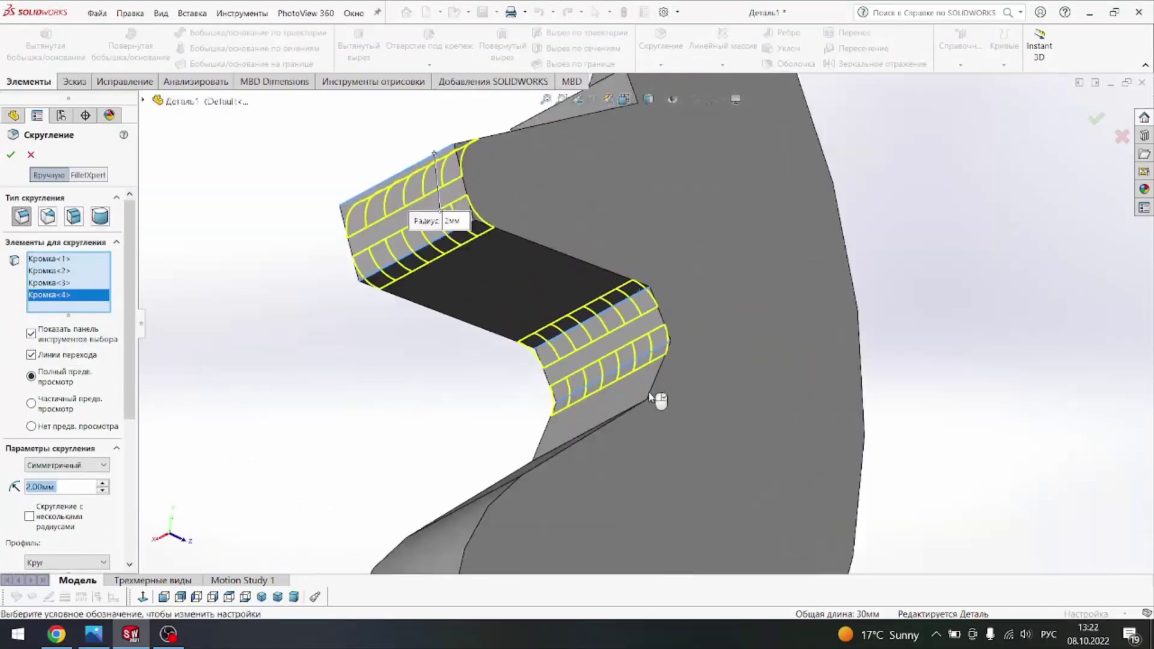
scroll(648, 392, up, 3)
scroll(598, 400, up, 3)
scroll(572, 443, down, 5)
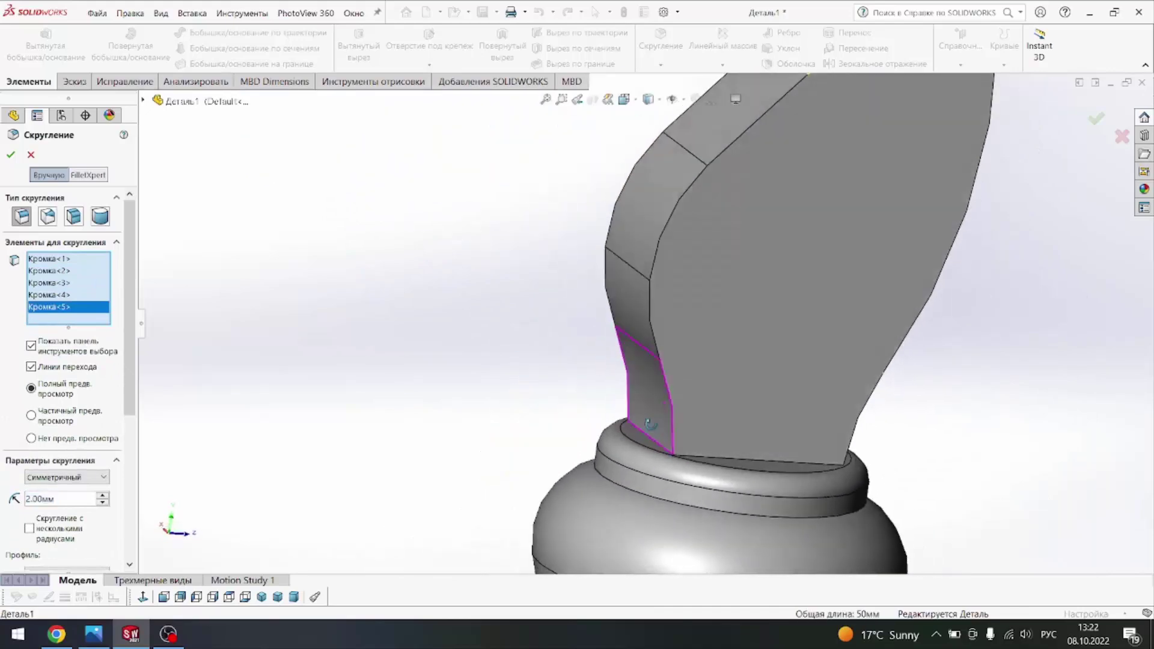
Step: Add the mouth and upper notch edges, removing one wrongly picked edge
middle_drag(572, 443, 631, 360)
scroll(631, 361, up, 5)
scroll(694, 259, down, 6)
click(694, 261)
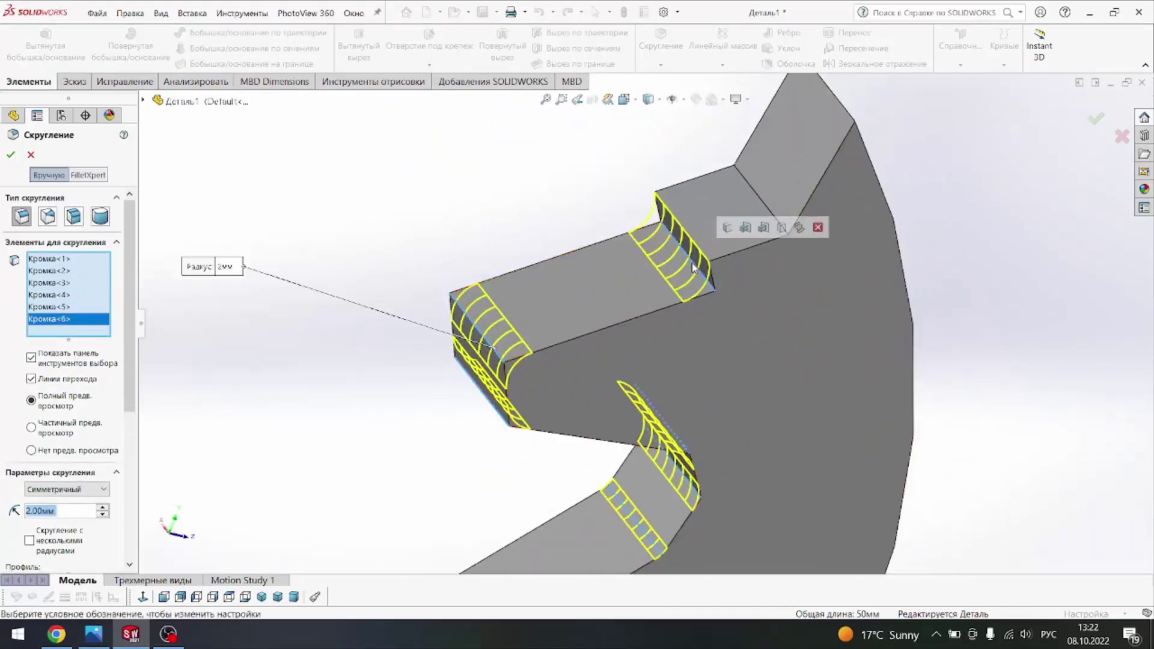
click(655, 263)
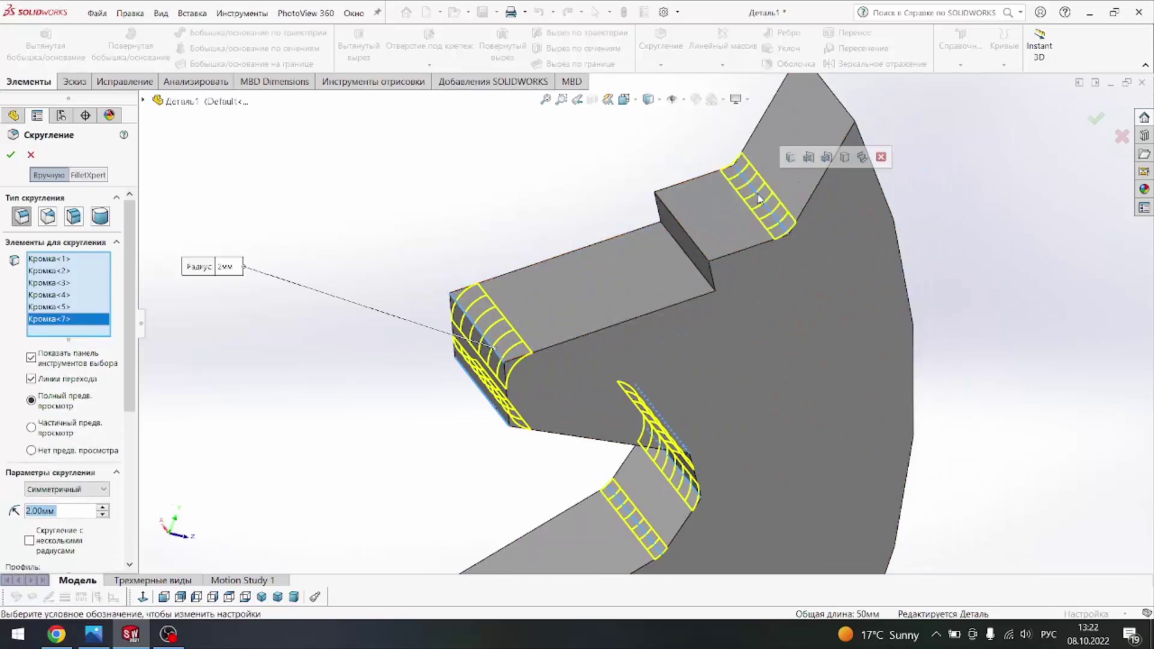
scroll(760, 199, up, 3)
click(710, 250)
middle_drag(710, 250, 664, 257)
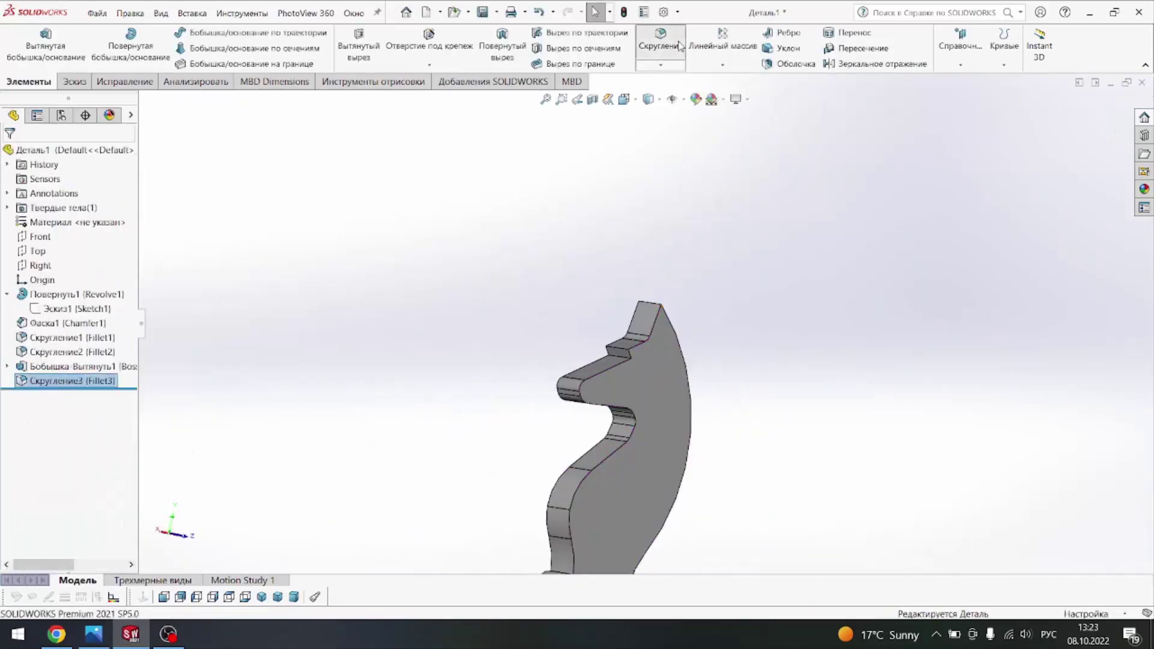
Step: Apply the 2 mm fillet, then round the head's two step edges at 0.5 mm
click(661, 45)
text(0.50мм)
scroll(622, 324, down, 4)
click(664, 340)
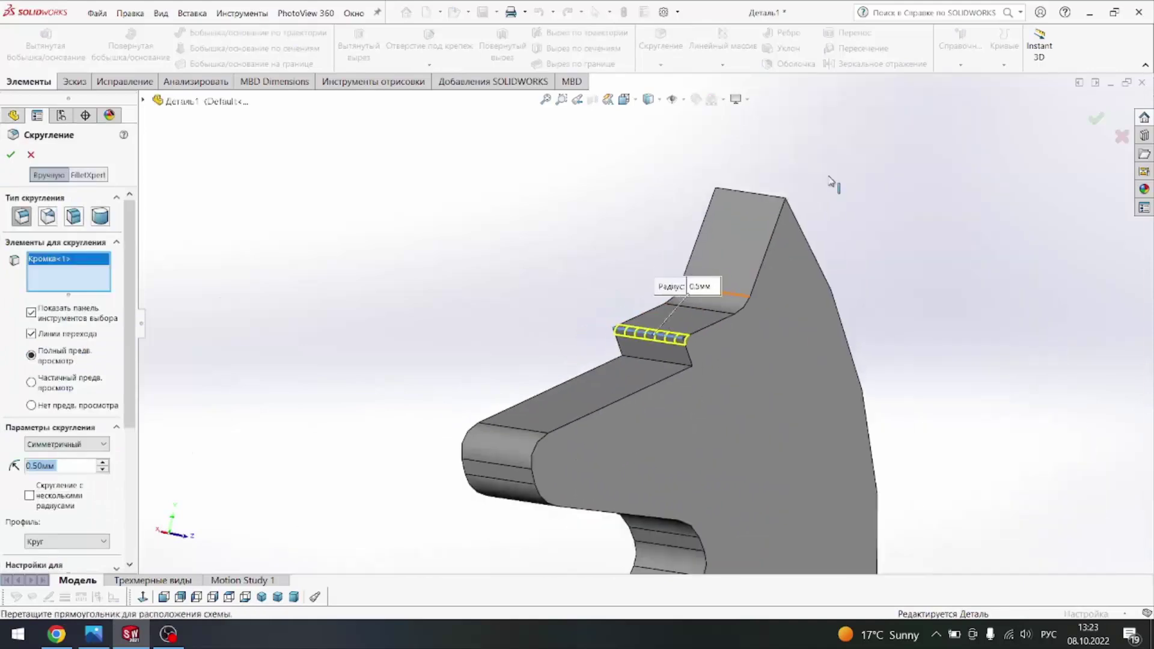
click(756, 199)
scroll(755, 199, up, 2)
key(Return)
Step: Try a fillet on the knight's flat side face, then cancel it
scroll(670, 384, up, 3)
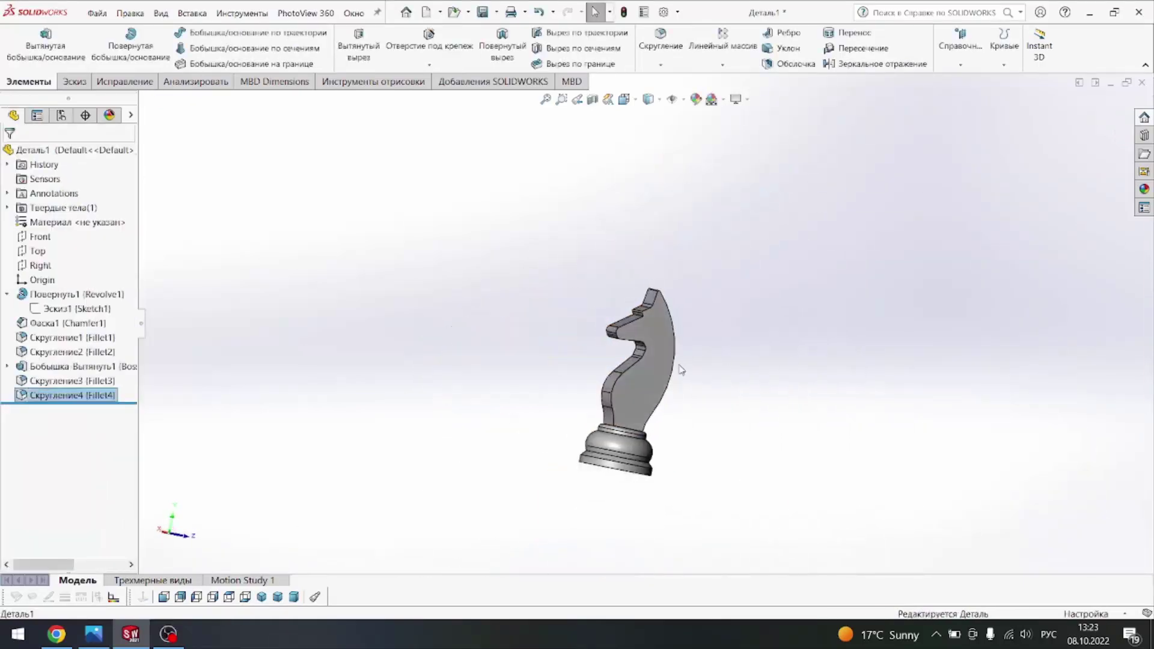
mouse_move(671, 384)
middle_down()
mouse_move(653, 383)
mouse_move(708, 414)
mouse_move(820, 449)
middle_up()
scroll(584, 394, down, 3)
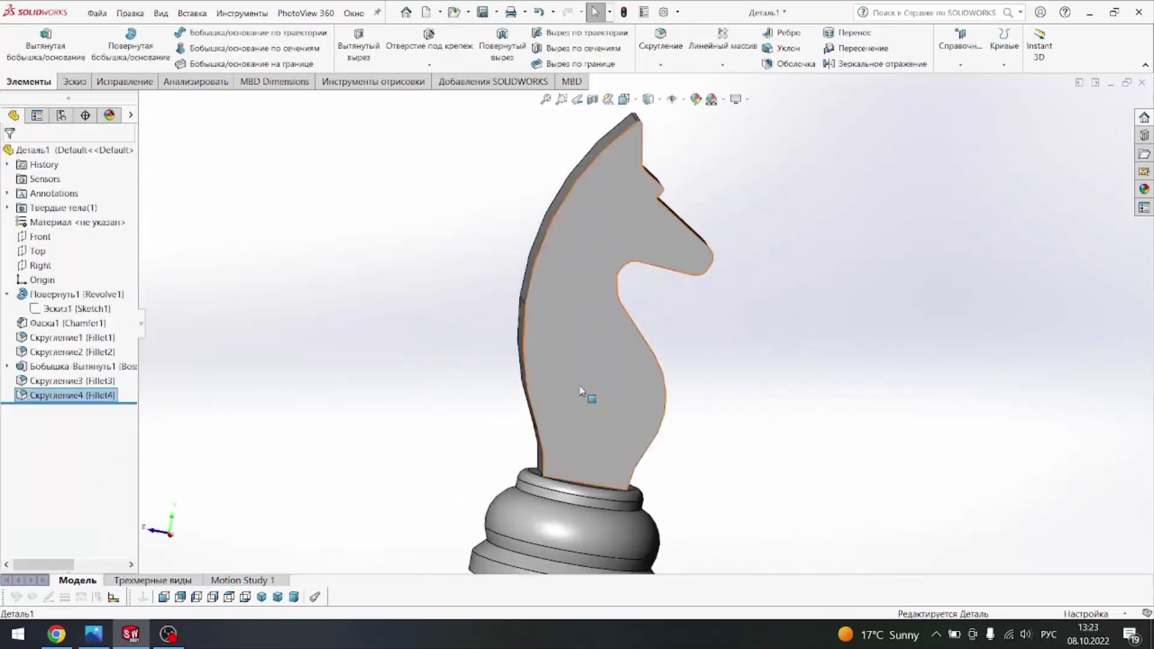
key(Return)
click(616, 337)
middle_drag(616, 337, 487, 333)
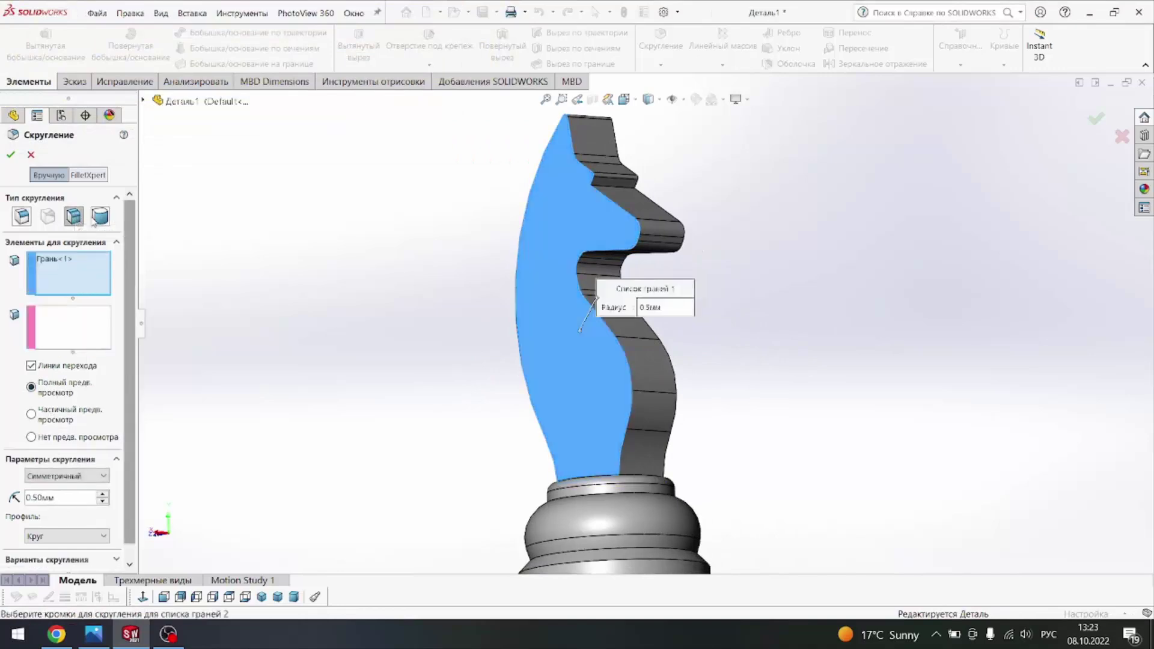
key(Return)
scroll(629, 343, down, 3)
Step: Begin a new edge fillet on the first knight outline and head edges
key(Return)
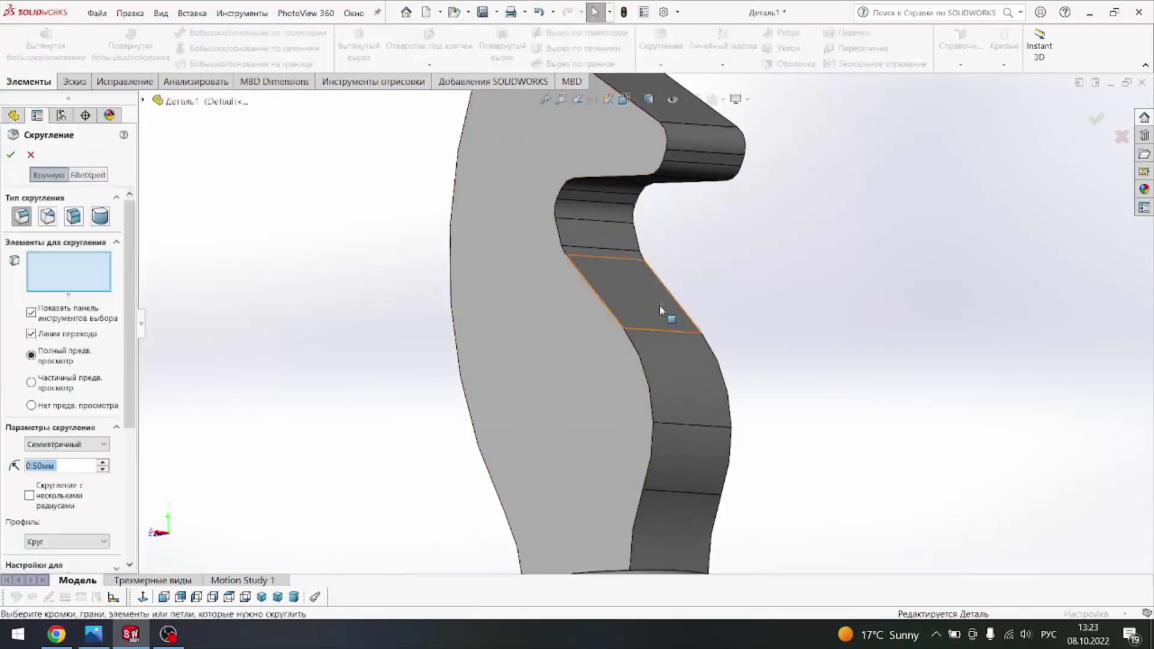
scroll(649, 378, down, 3)
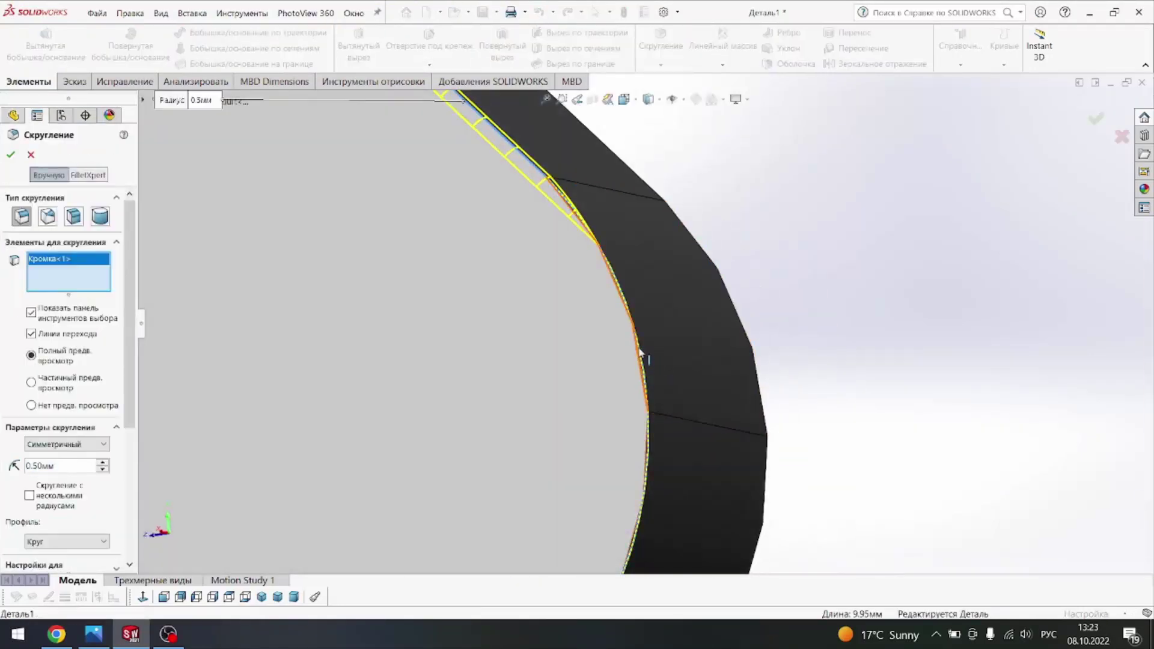
scroll(641, 354, up, 3)
middle_drag(643, 335, 523, 350)
scroll(541, 391, down, 2)
click(573, 463)
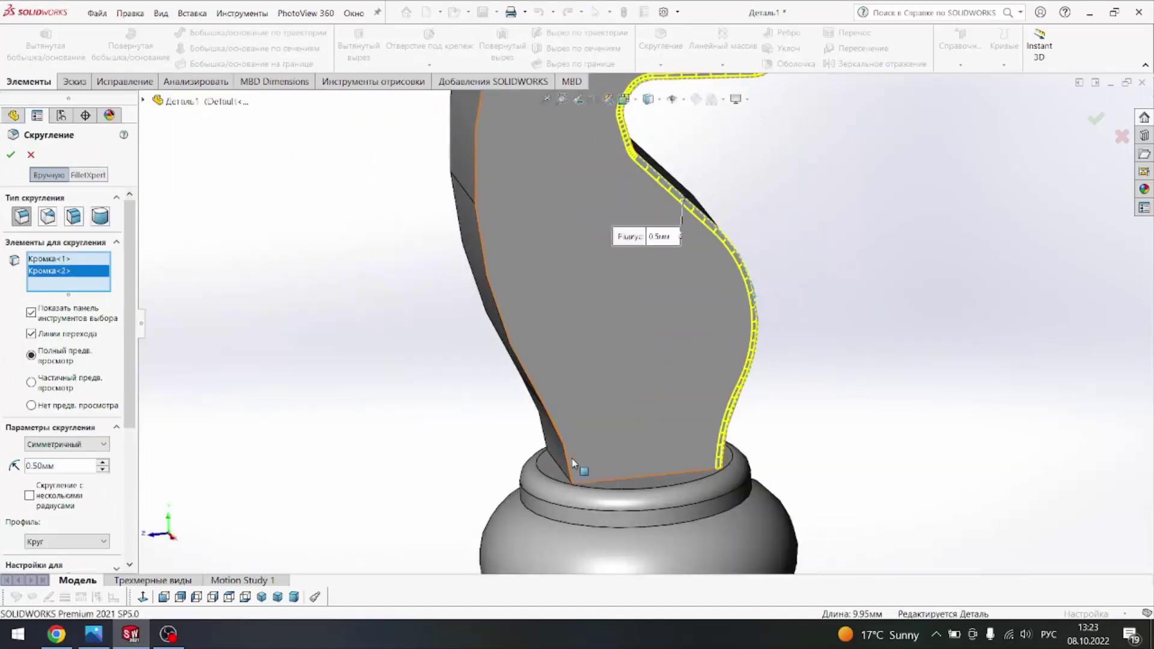
click(508, 351)
scroll(541, 300, up, 3)
scroll(560, 239, down, 3)
scroll(560, 239, down, 3)
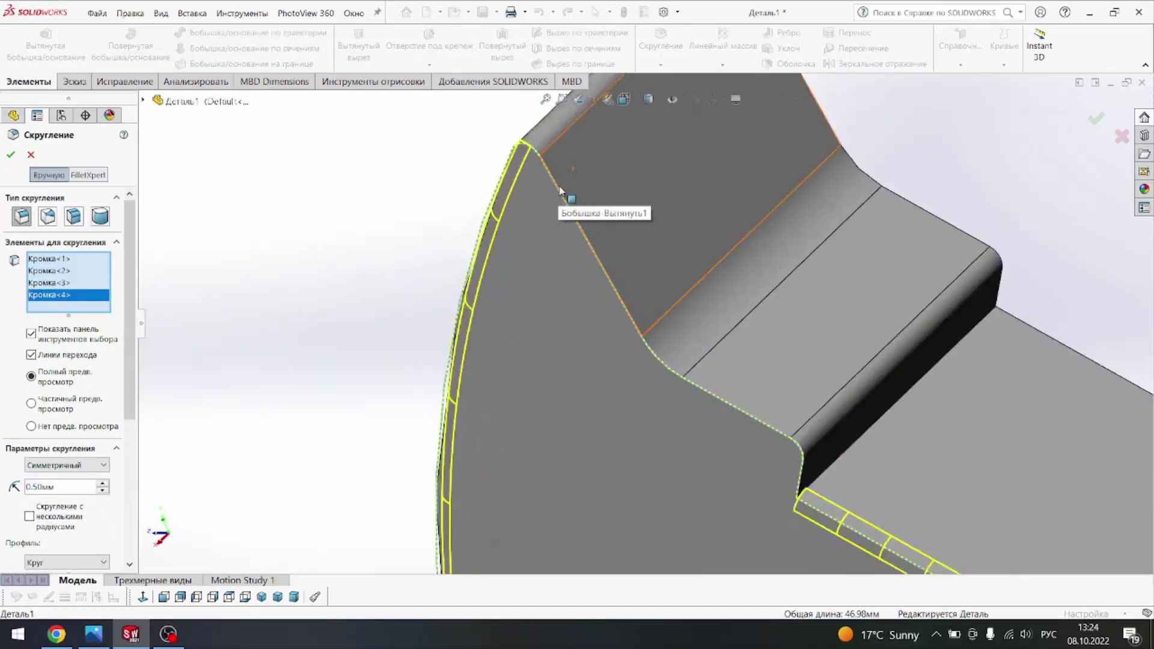
click(560, 191)
Step: Add the remaining head and outline edges, bringing the fillet to eight edges
scroll(708, 208, up, 3)
middle_drag(709, 208, 589, 259)
click(589, 258)
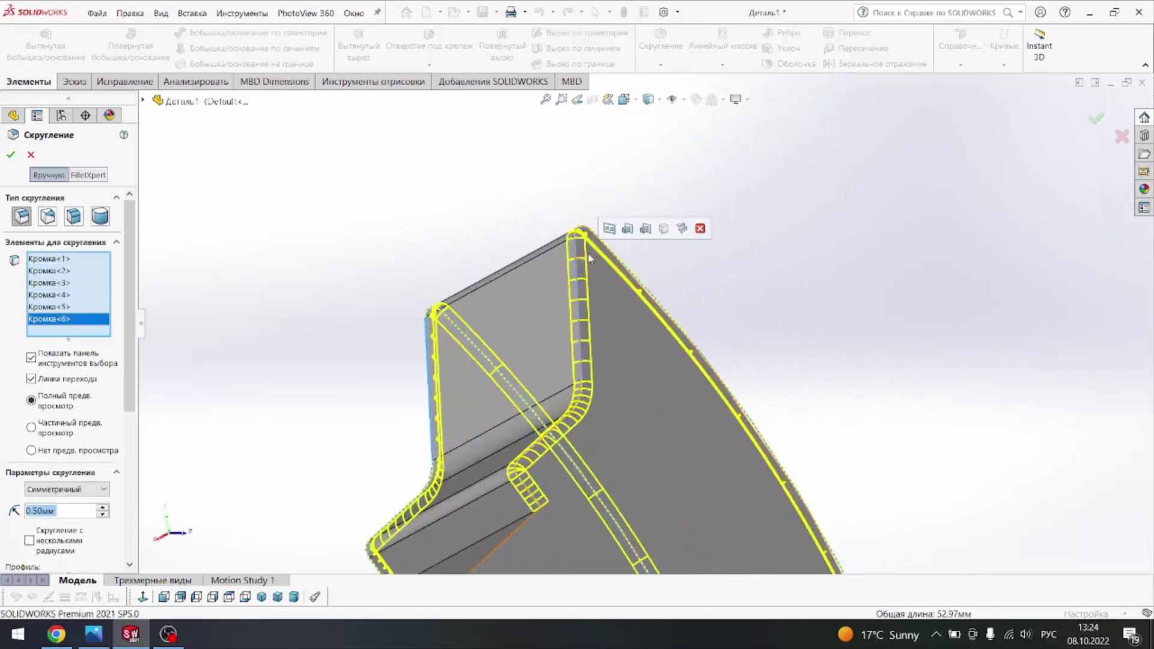
scroll(601, 282, down, 4)
click(606, 265)
scroll(625, 301, up, 4)
scroll(631, 373, down, 4)
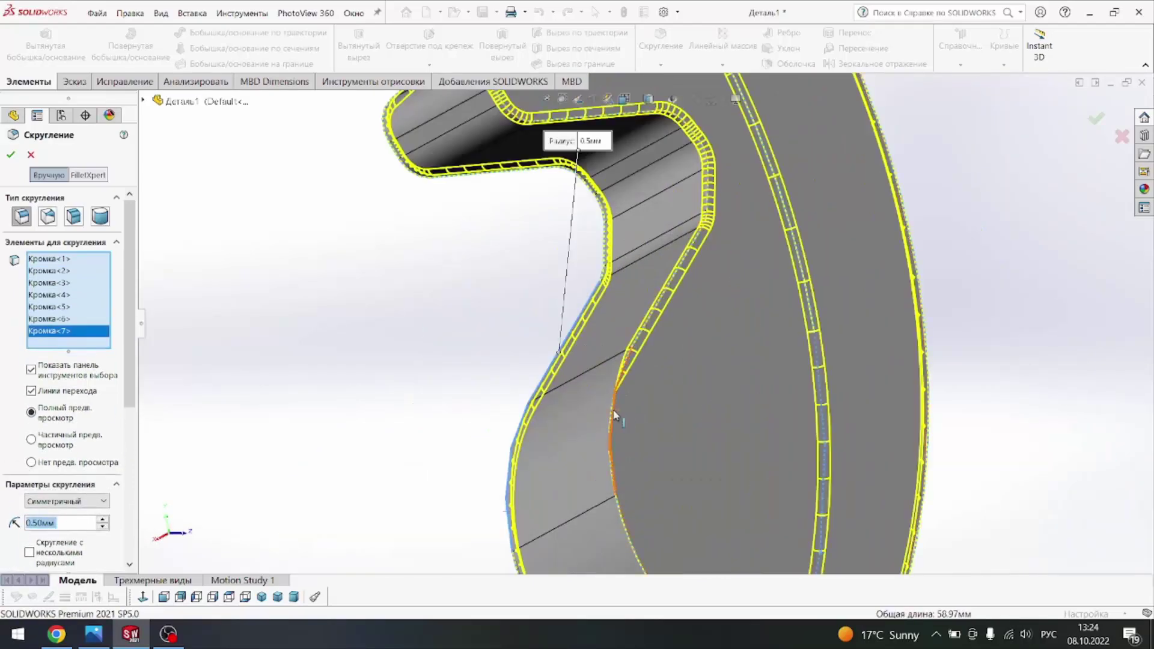
click(614, 415)
scroll(614, 415, up, 5)
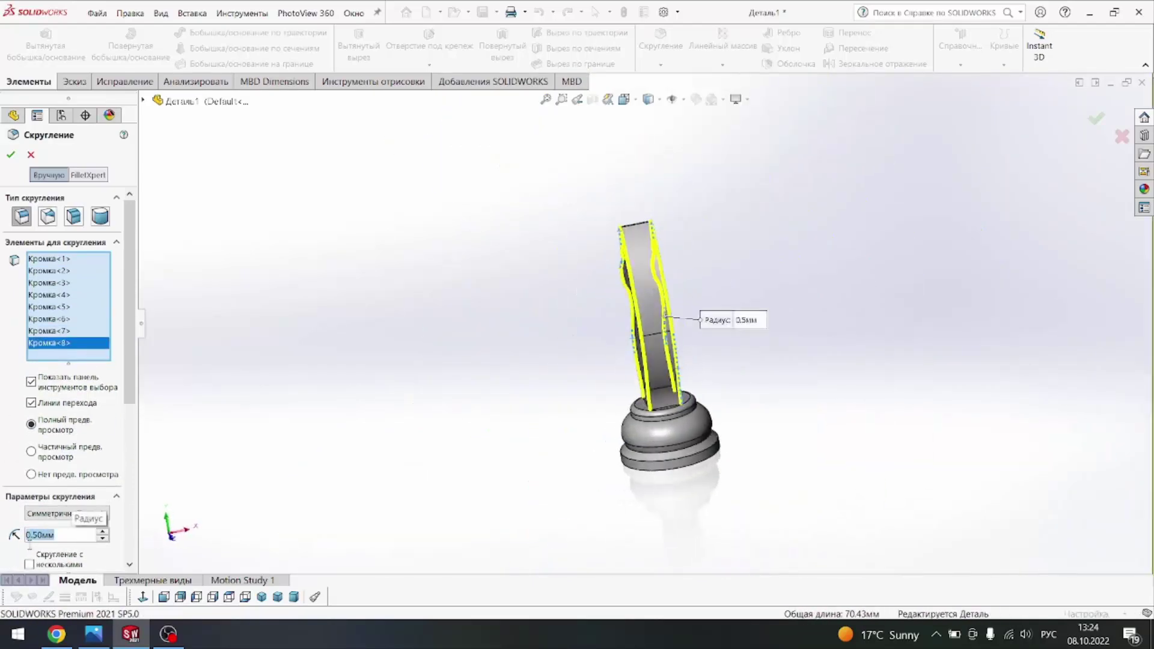
text(2.)
scroll(564, 374, down, 5)
middle_drag(564, 374, 378, 455)
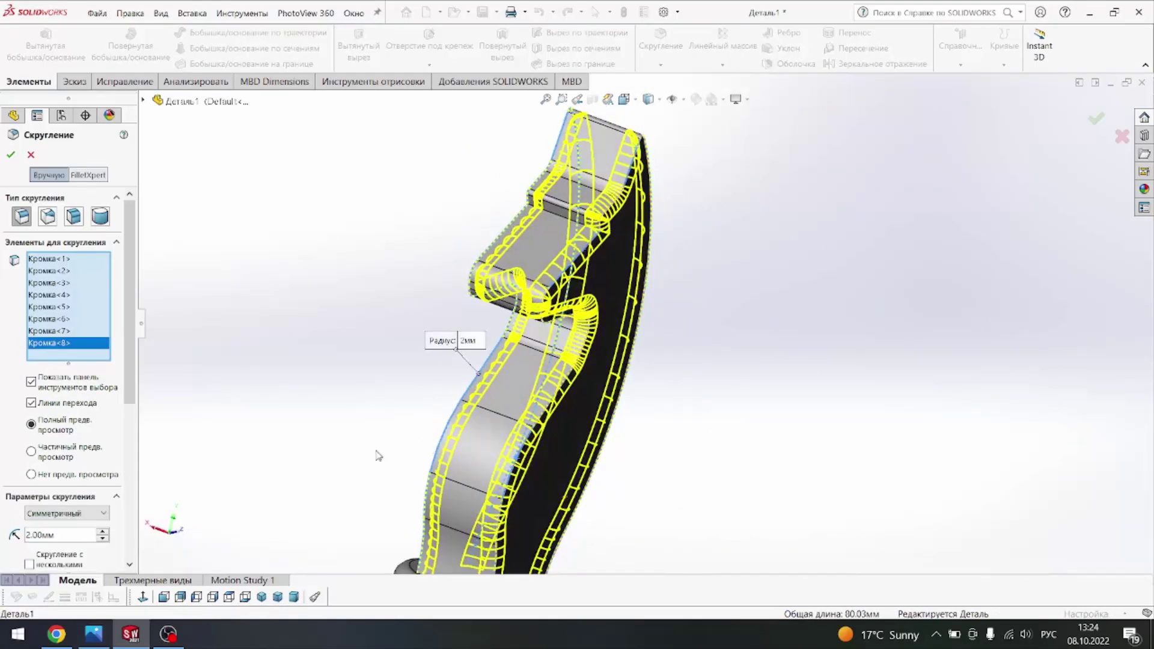
Step: Set the outline fillet radius to 3 mm and accept it
text(3)
key(Return)
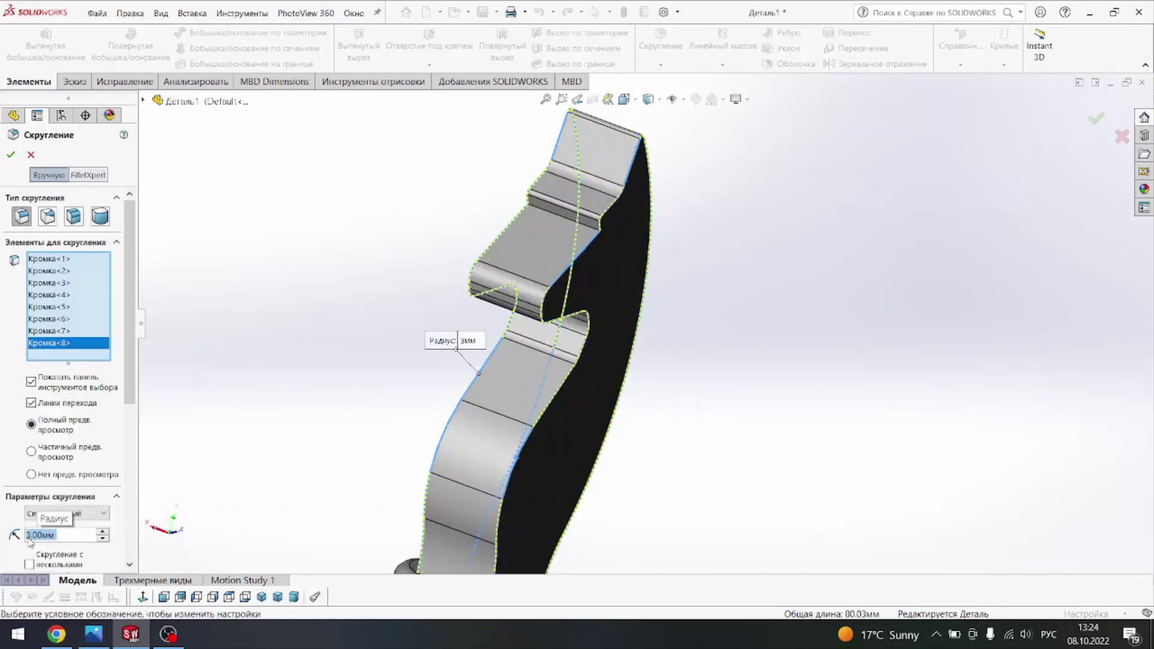
key(Return)
scroll(696, 180, up, 3)
mouse_move(695, 180)
middle_down()
mouse_move(778, 110)
mouse_move(685, 185)
mouse_move(643, 253)
middle_up()
scroll(644, 253, down, 5)
Step: Sketch a vertical line on the head's top face, viewed normal to it
scroll(562, 316, down, 2)
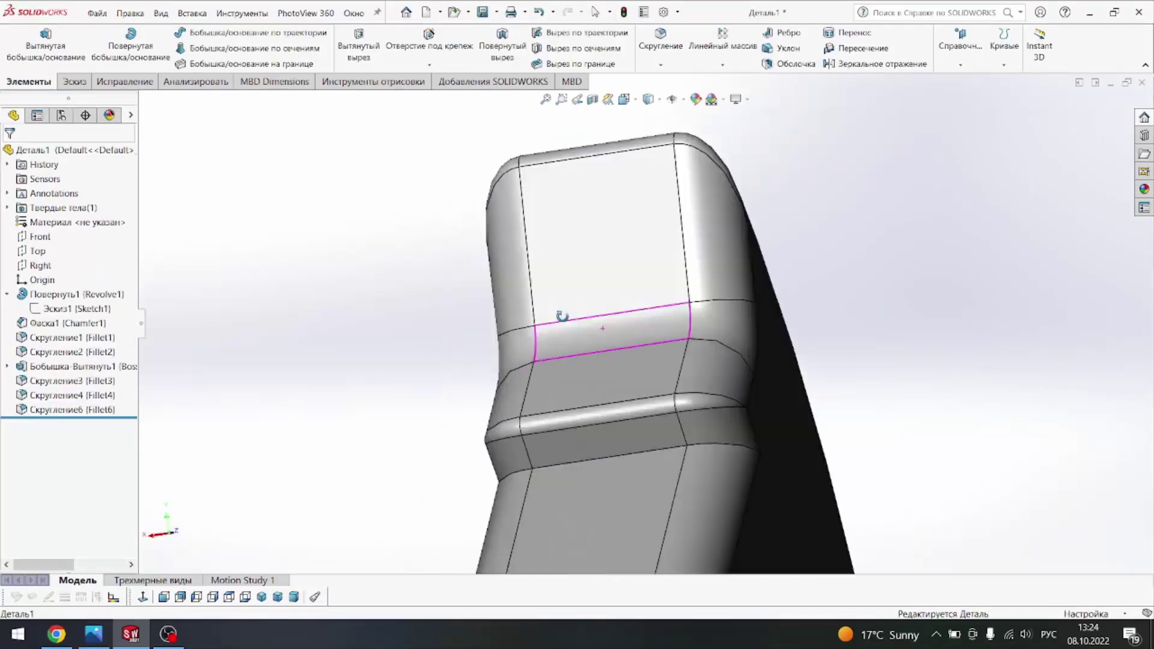
scroll(681, 243, up, 3)
click(727, 187)
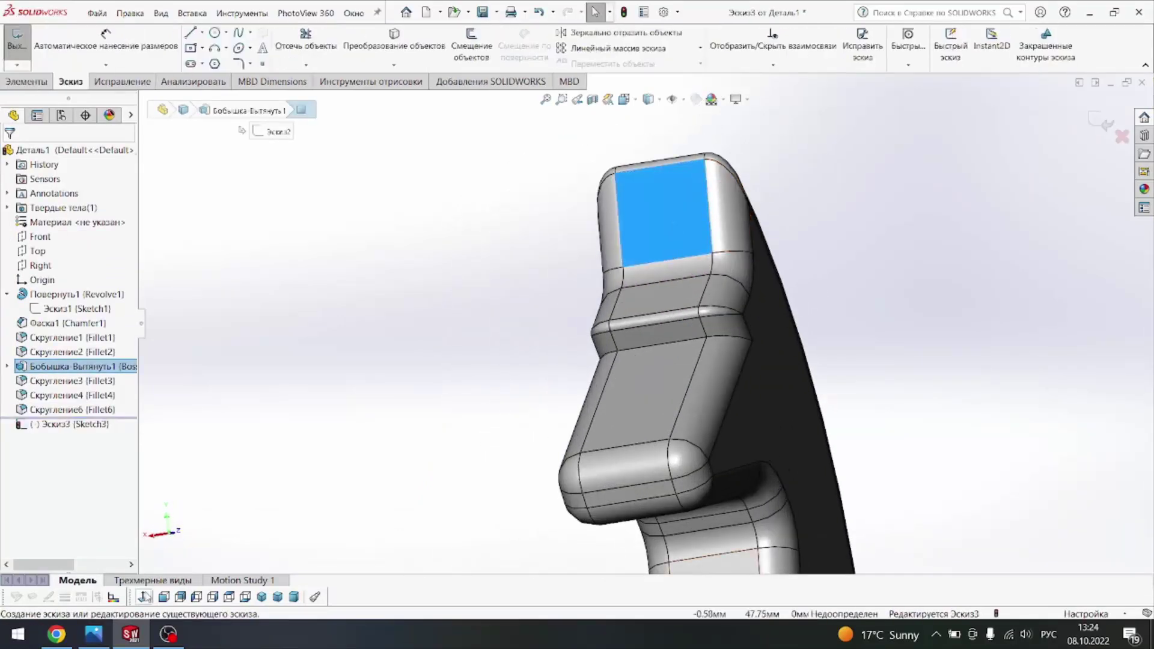
click(145, 596)
click(206, 48)
scroll(648, 322, up, 3)
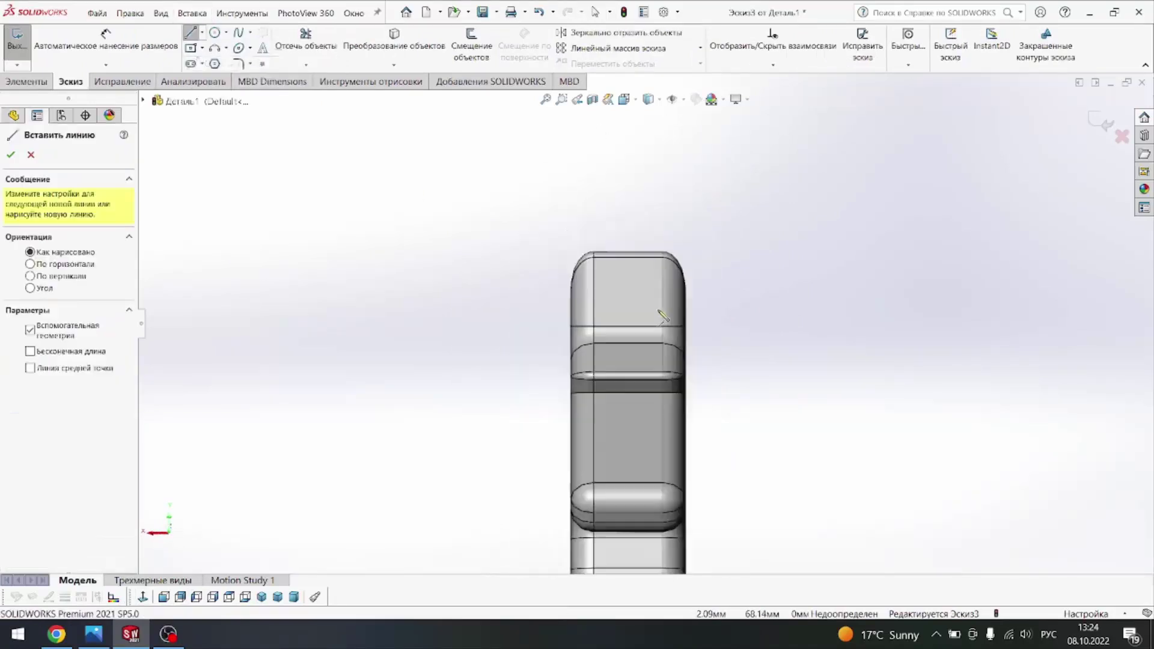
click(632, 271)
click(632, 162)
key(Escape)
Step: Draw a three-point arc in the sketch
scroll(647, 205, up, 5)
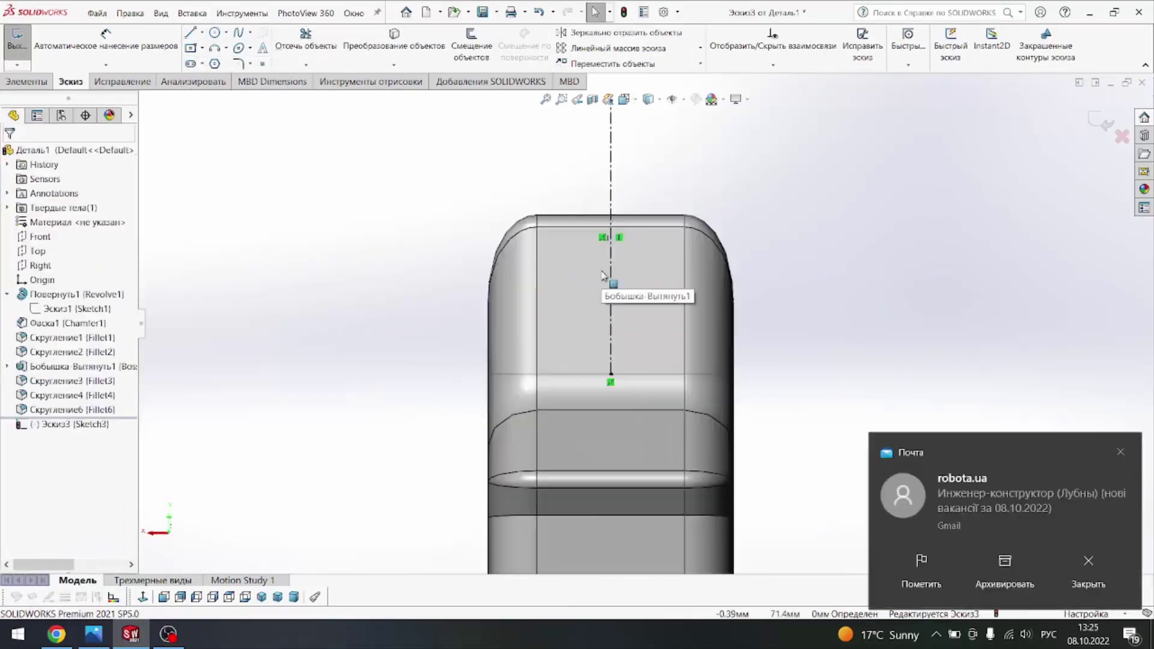
click(190, 32)
scroll(479, 215, up, 3)
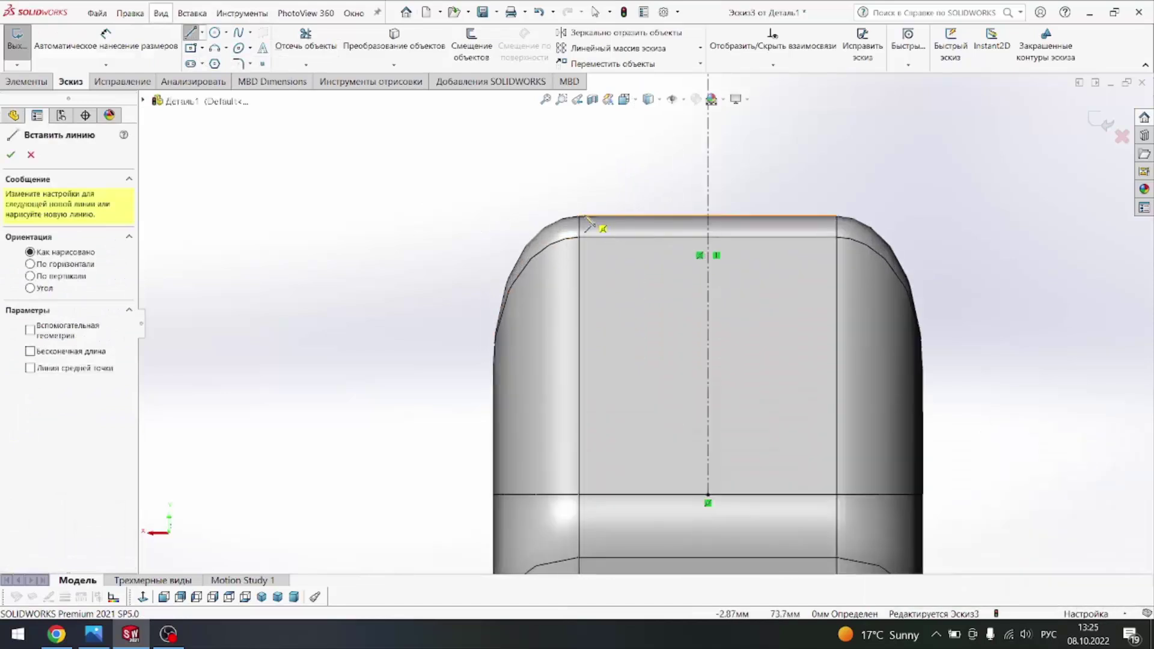
click(217, 49)
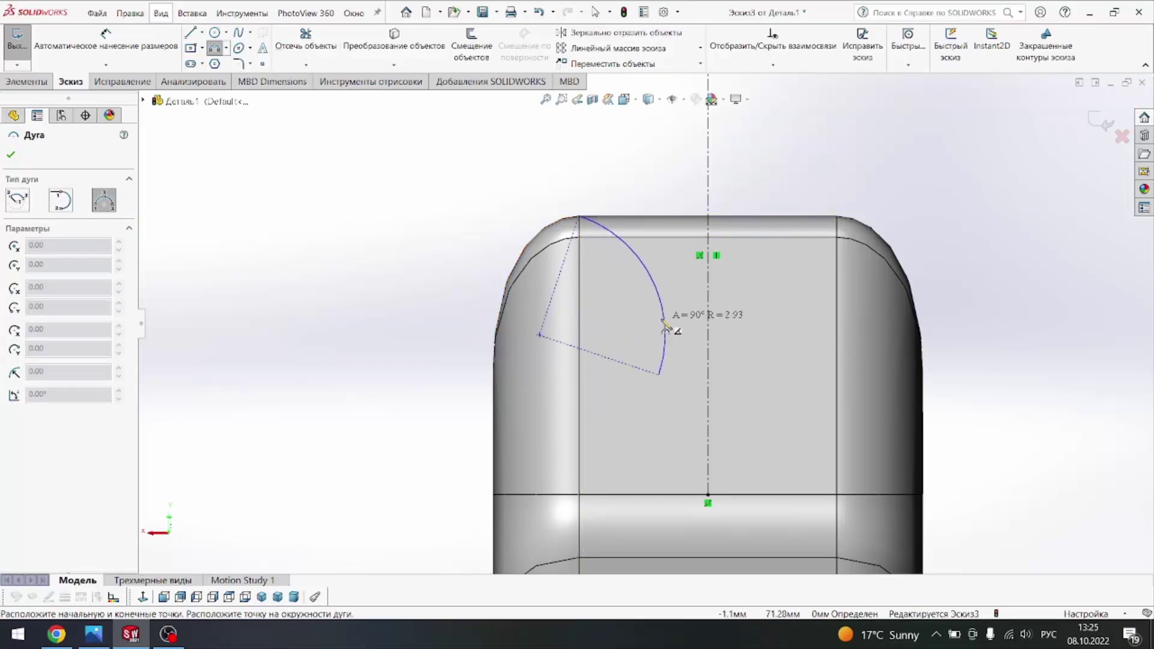
click(666, 300)
scroll(647, 309, up, 2)
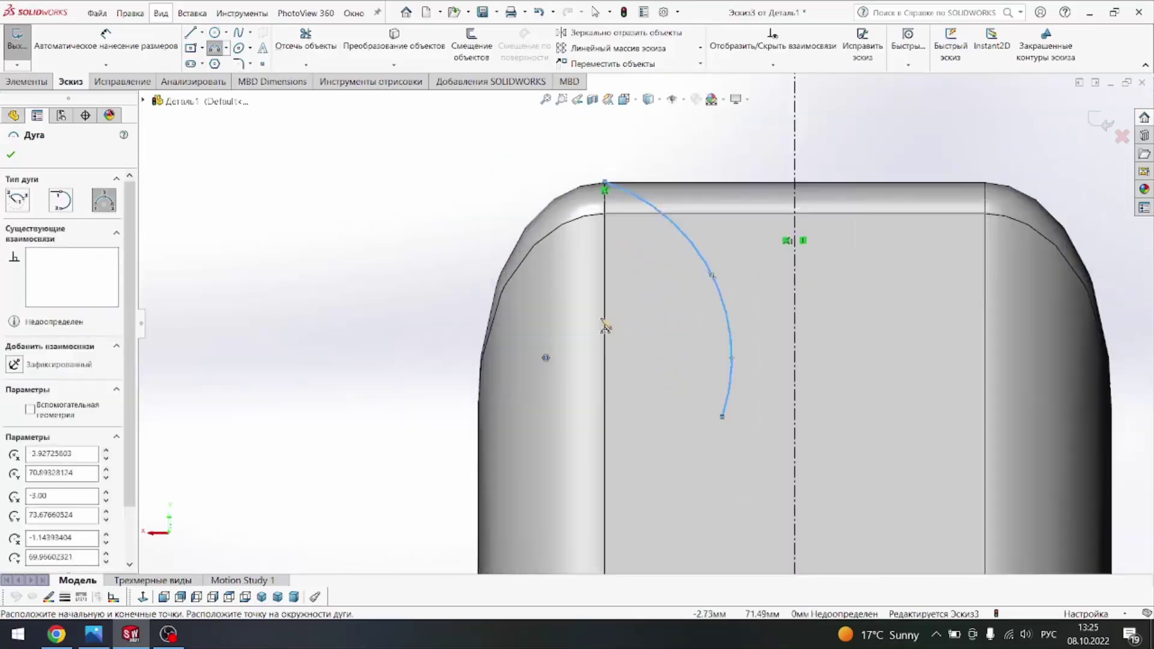
scroll(606, 327, down, 2)
key(Escape)
Step: Delete the arc and discard the unfinished Эскиз3 sketch
scroll(698, 331, down, 1)
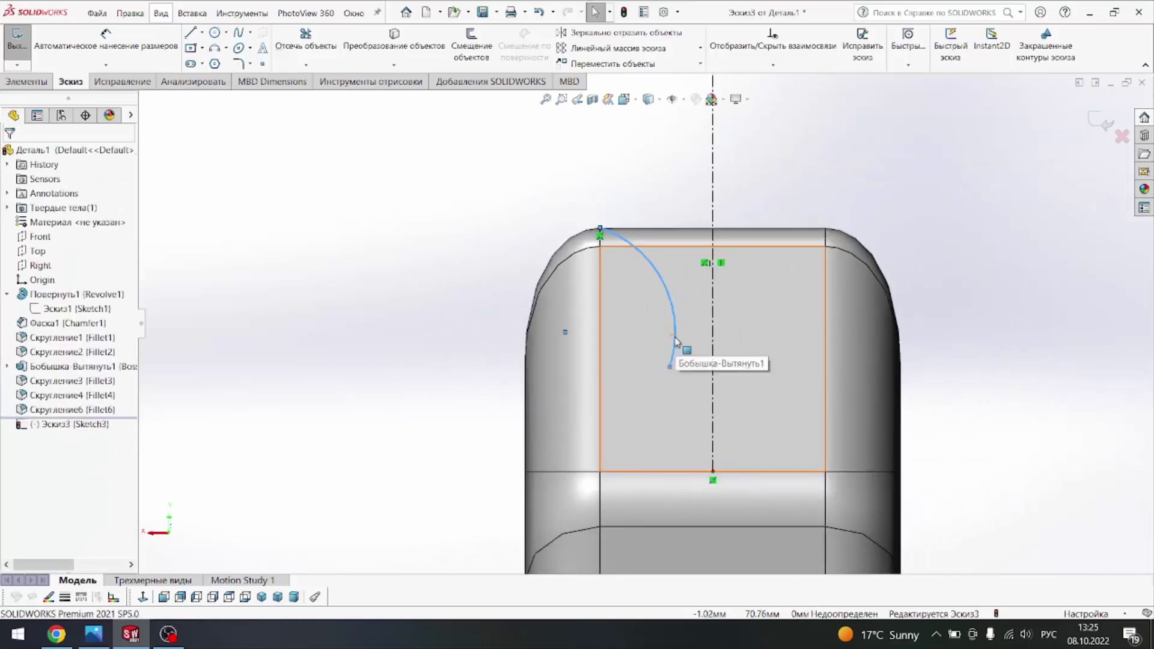
click(674, 312)
key(Delete)
scroll(674, 313, down, 1)
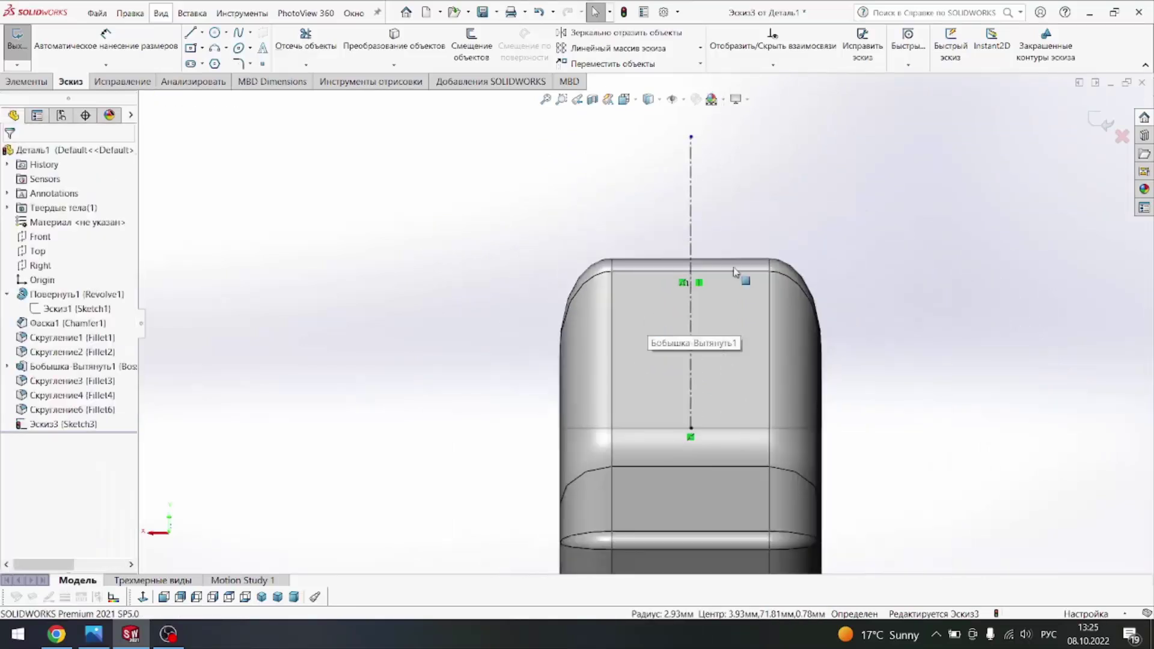
click(1102, 120)
scroll(775, 238, up, 1)
key(Delete)
mouse_move(669, 245)
middle_down()
mouse_move(594, 414)
mouse_move(592, 385)
middle_up()
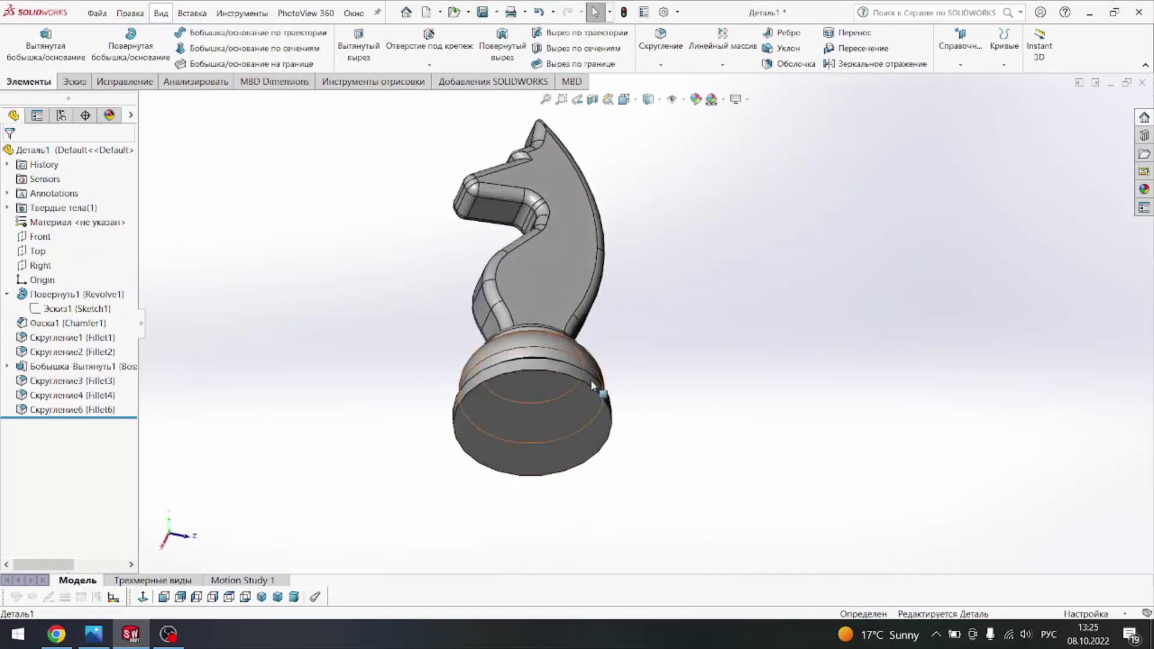
Step: Extrude a 10 mm disk from a sketch on the knight's bottom face
click(641, 379)
click(143, 597)
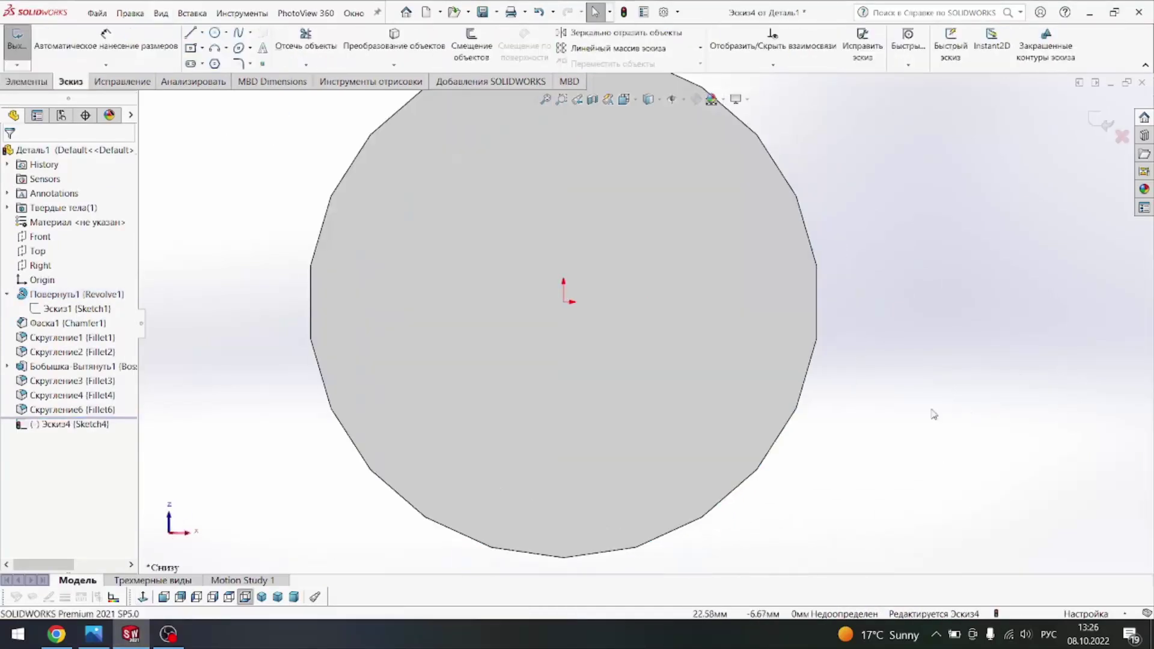
click(38, 86)
click(45, 42)
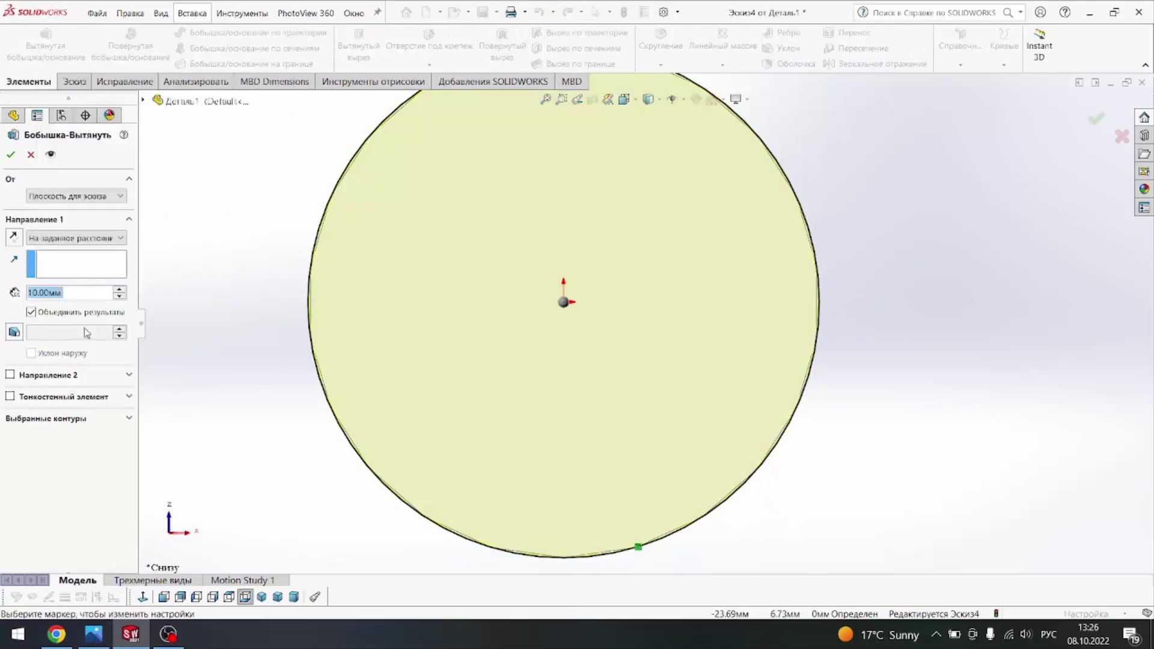
click(10, 155)
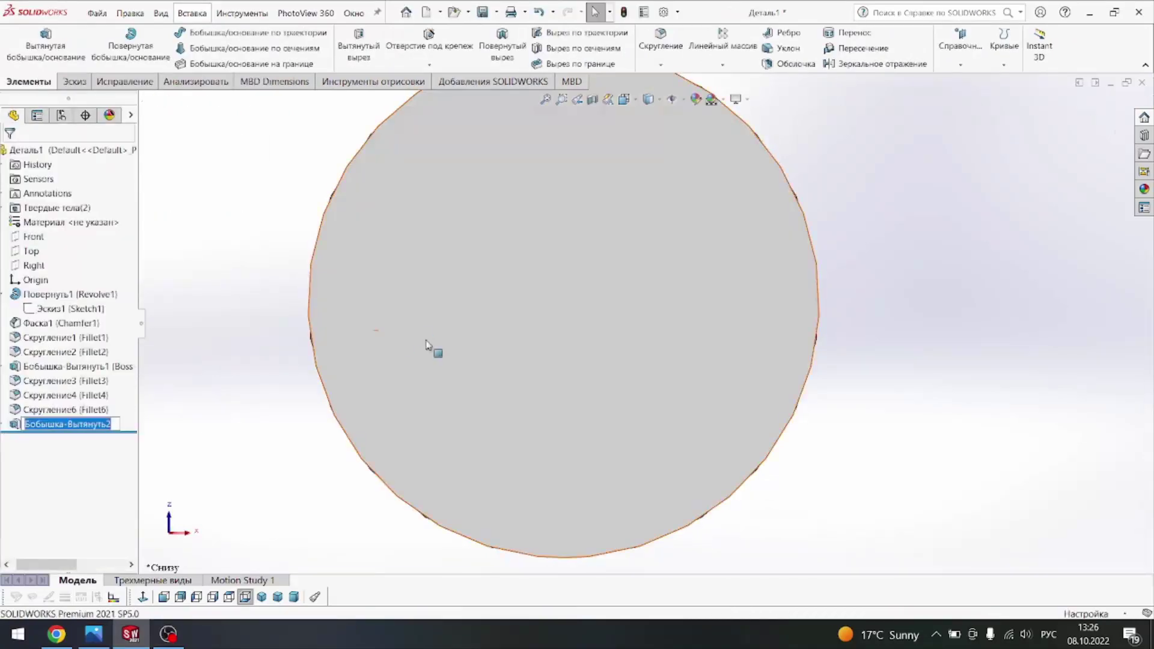
Step: Orbit to the knight's side and open the appearances library
mouse_move(433, 343)
middle_down()
mouse_move(570, 304)
mouse_move(658, 265)
mouse_move(729, 211)
middle_up()
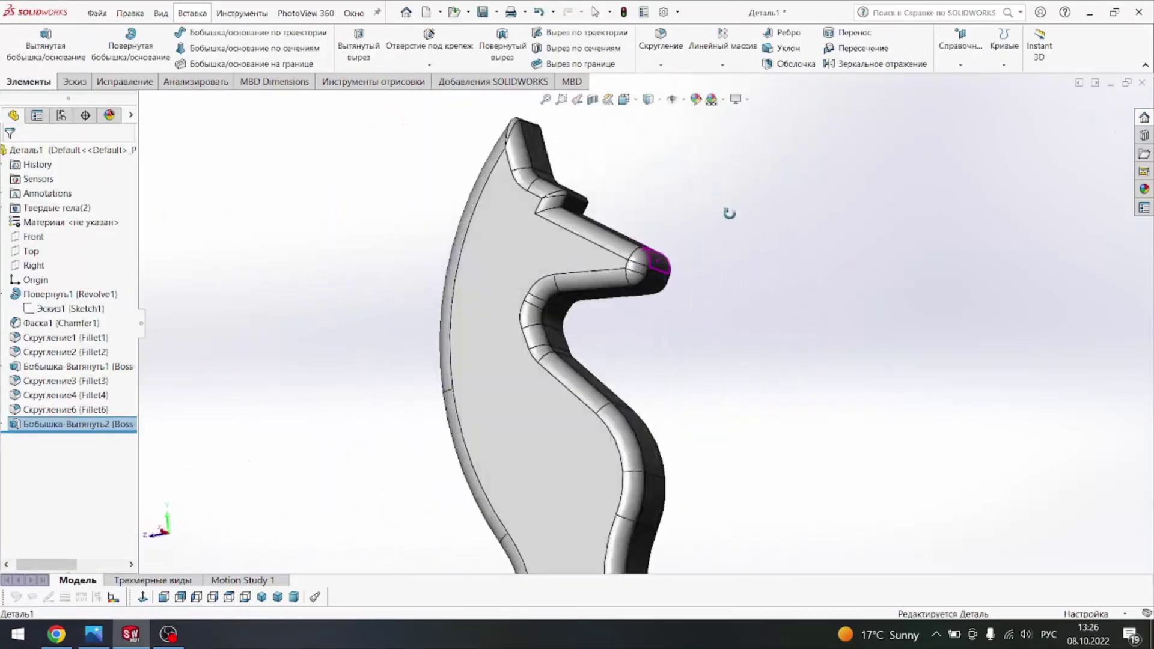
scroll(628, 402, up, 3)
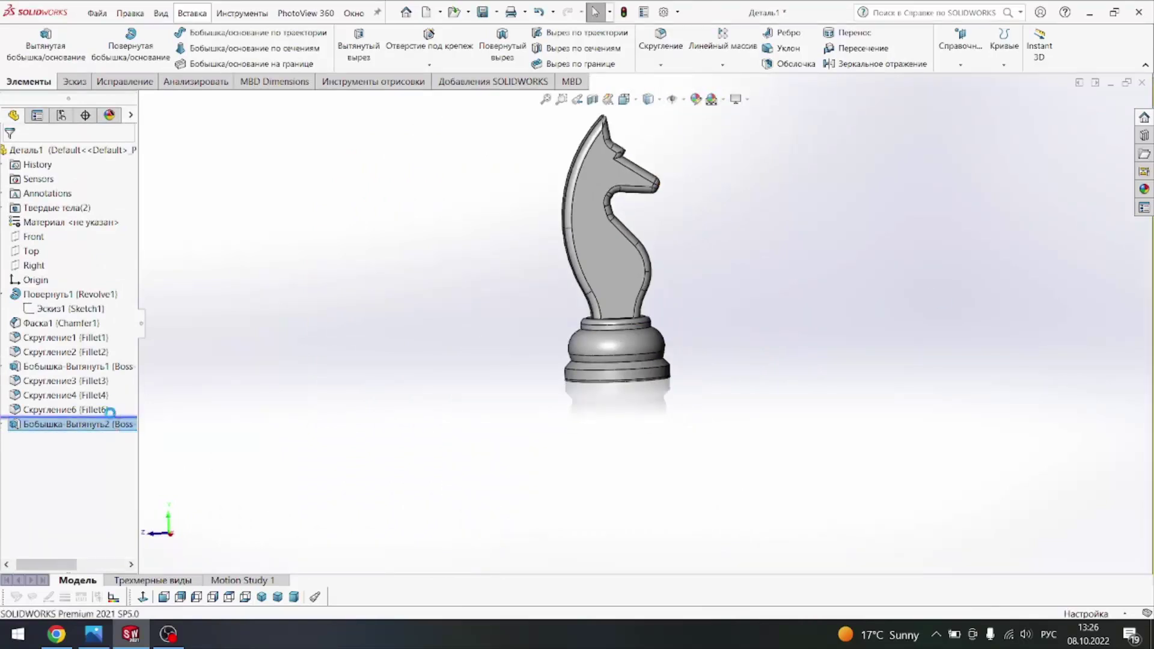
click(1145, 191)
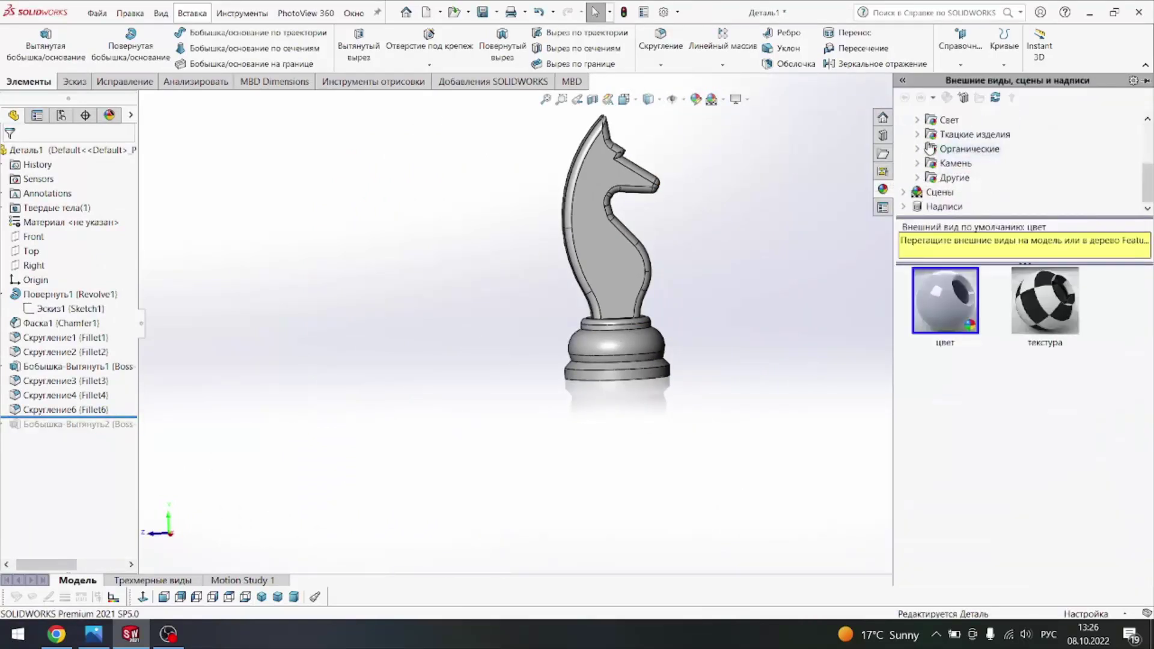
Step: Apply the Дерево > Сосна pine appearance to the whole knight
double_click(969, 135)
click(989, 192)
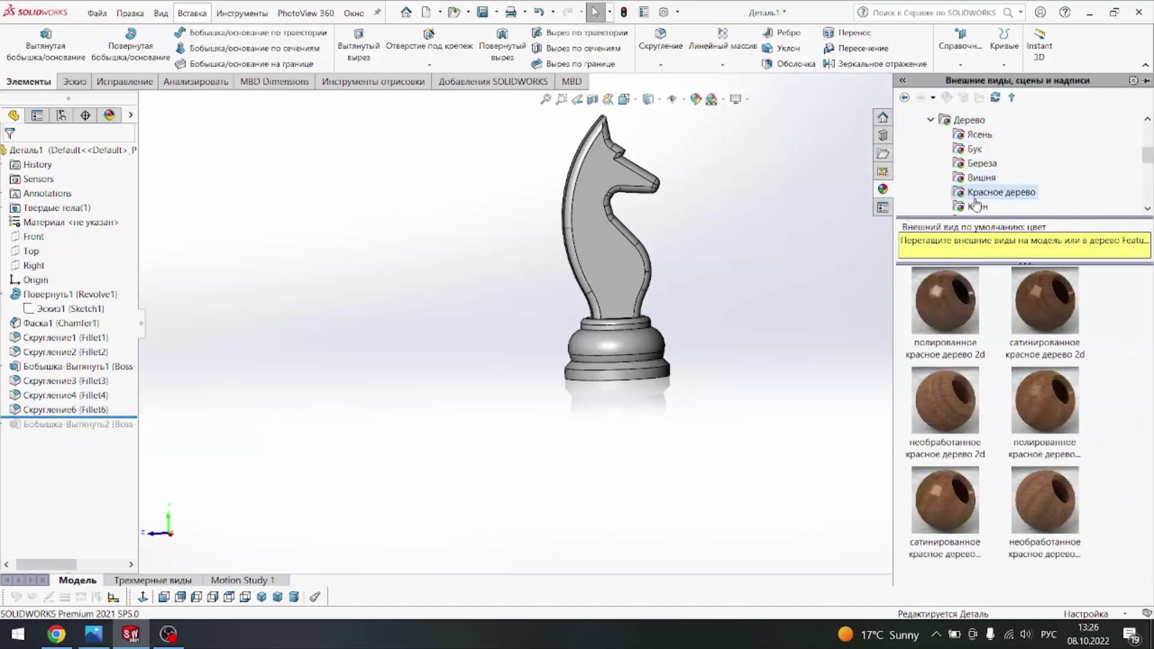
scroll(990, 180, down, 2)
click(980, 149)
double_click(945, 479)
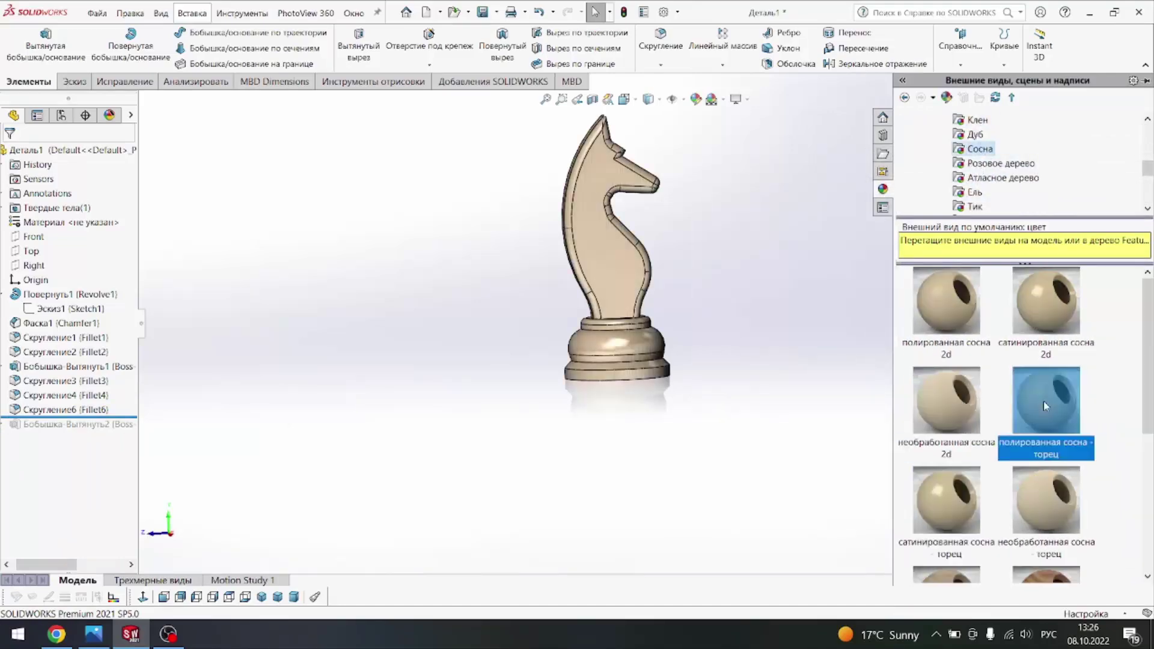
Step: Inspect the pine knight in isometric and dimetric views, ending in isometric
scroll(517, 240, up, 3)
middle_drag(517, 241, 413, 246)
scroll(588, 279, down, 3)
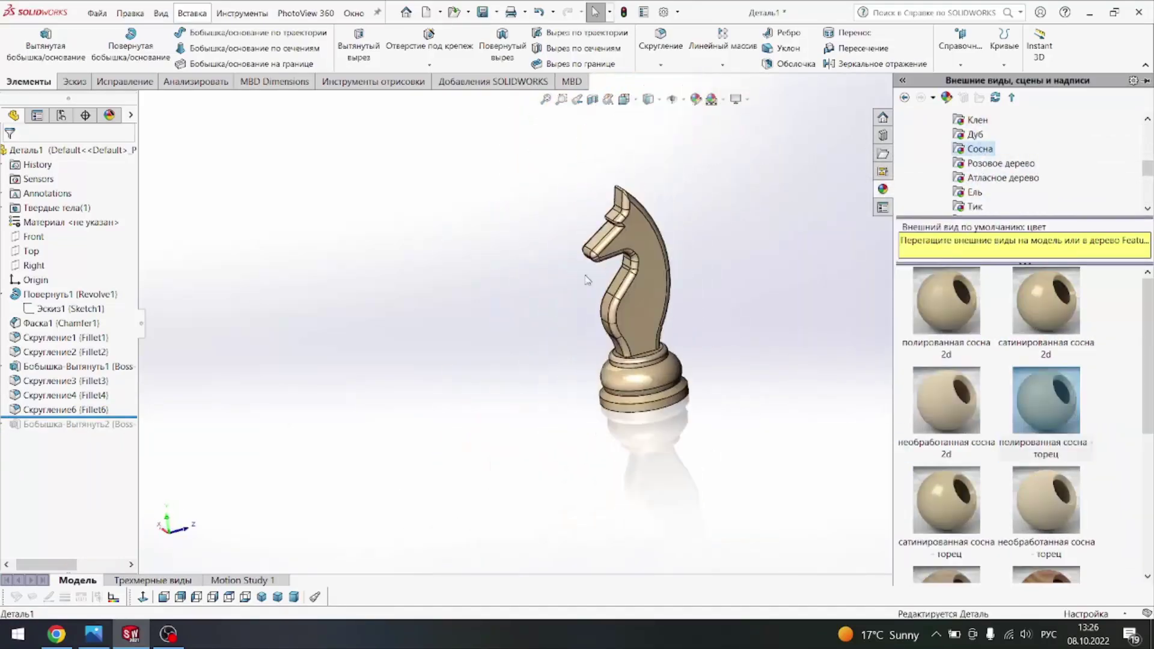
scroll(587, 279, up, 3)
scroll(541, 528, down, 2)
click(263, 598)
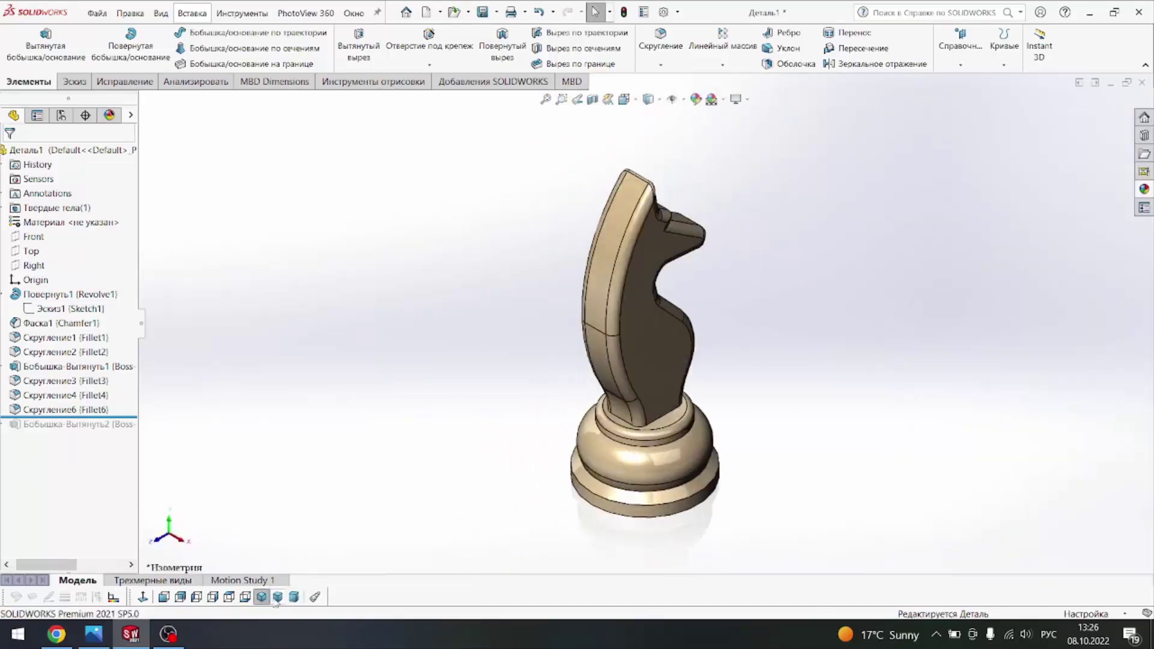
click(294, 598)
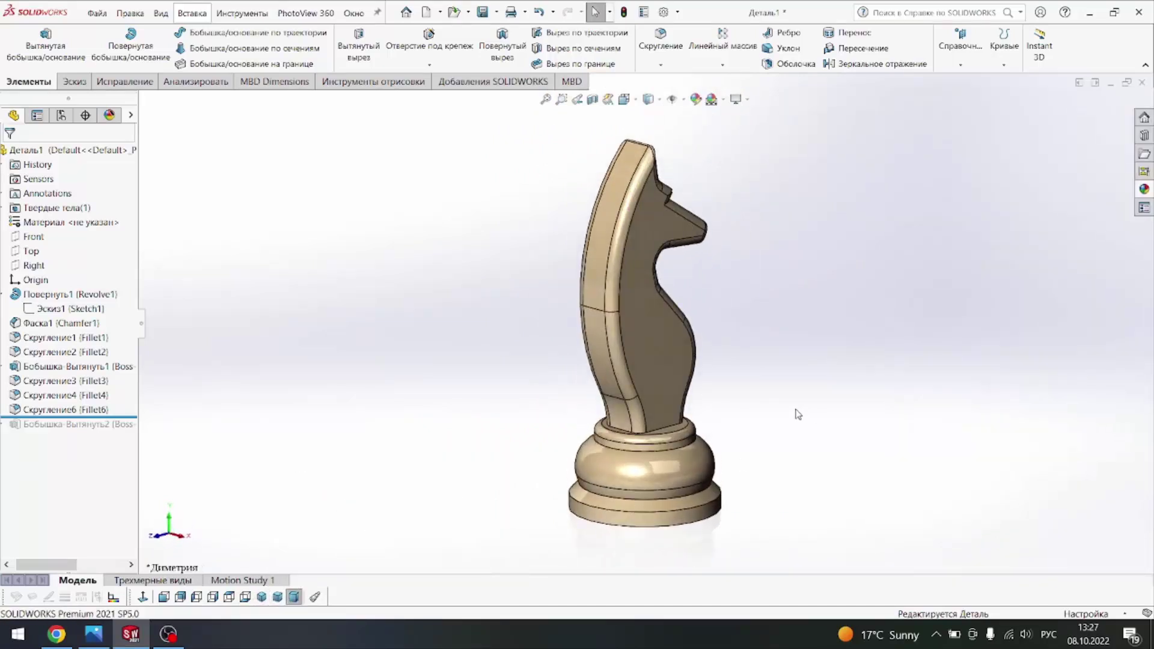
click(257, 599)
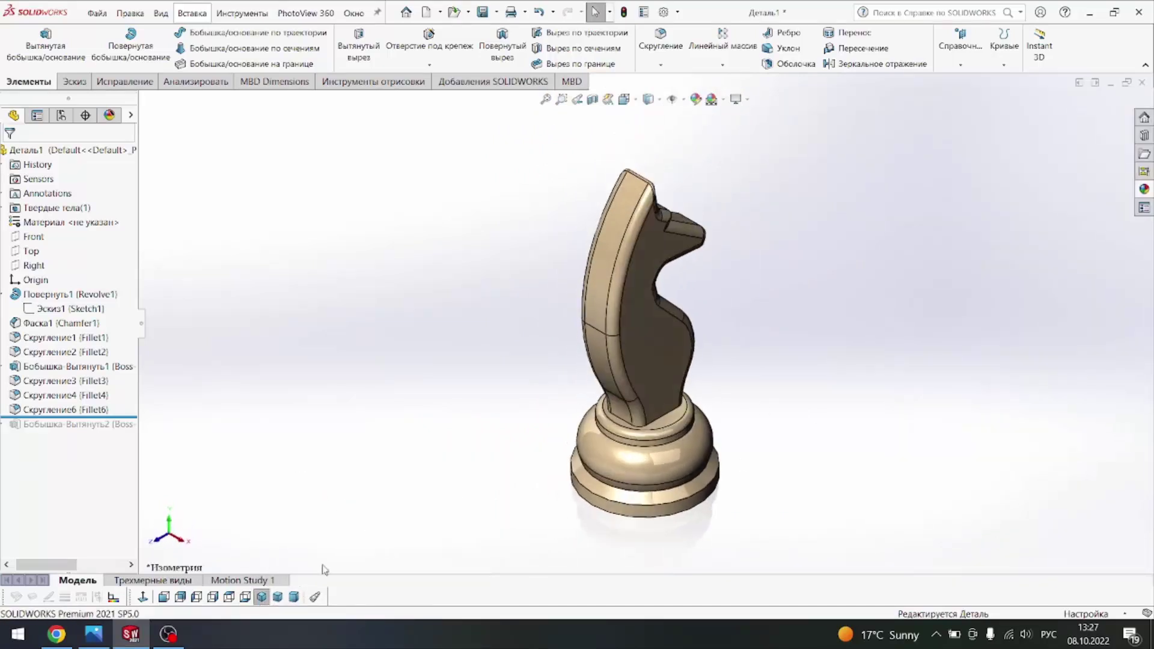
Step: Apply the red Пластик > Soft Touch appearance to only the base disk's bottom face
click(119, 429)
scroll(643, 469, up, 3)
middle_drag(541, 390, 536, 489)
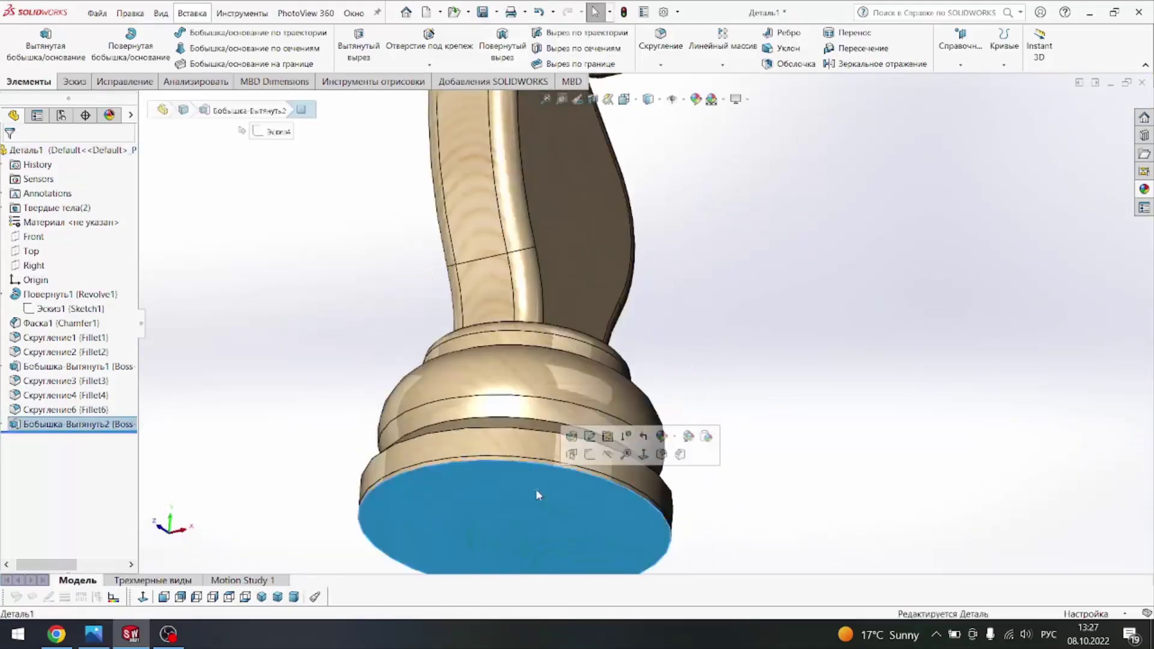
scroll(535, 489, down, 3)
click(1144, 189)
click(926, 136)
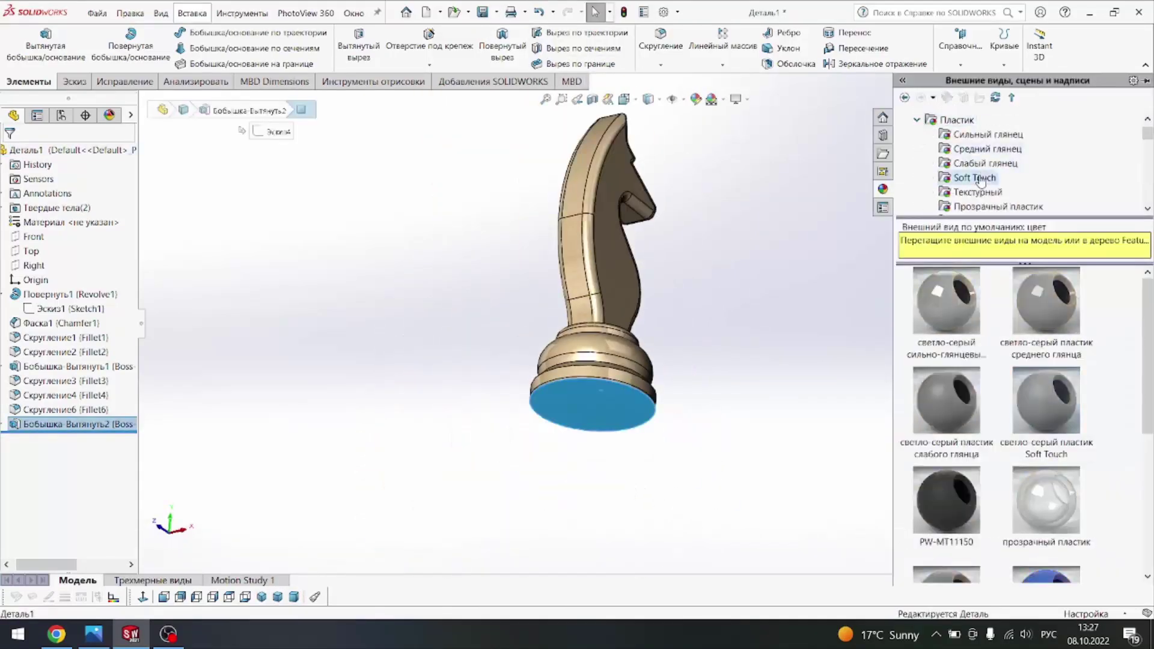
click(980, 179)
drag(947, 417, 679, 361)
scroll(619, 361, up, 5)
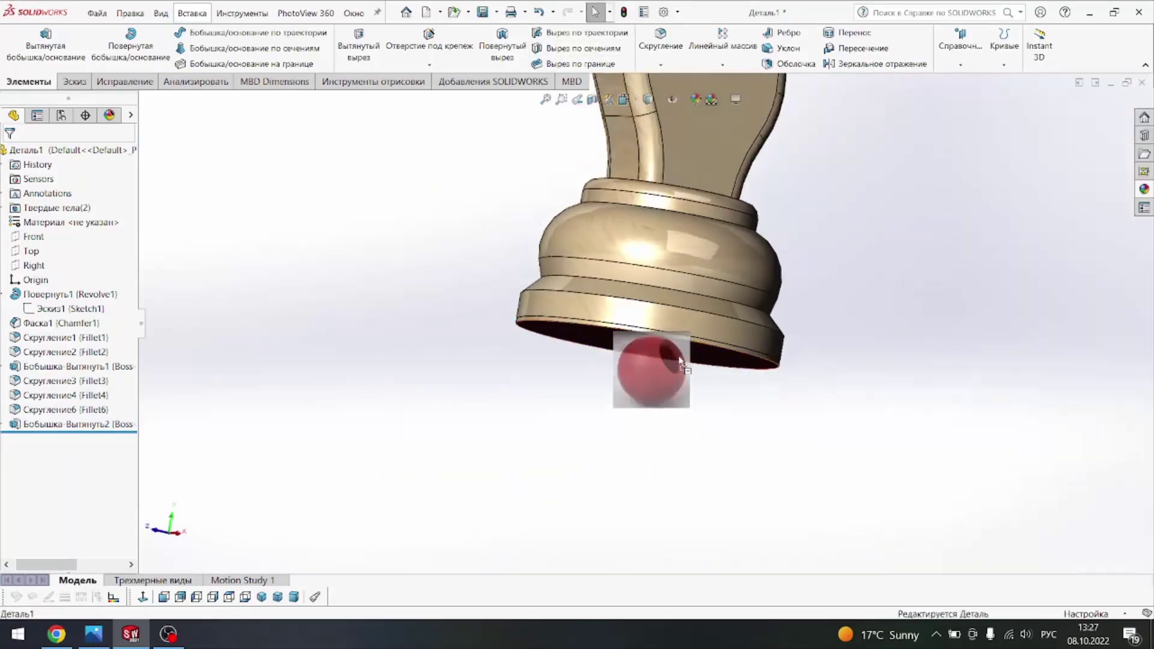
click(686, 343)
Step: Tilt the knight to check the red underside and show it Shaded without edges
scroll(691, 385, down, 3)
mouse_move(696, 387)
middle_down()
mouse_move(505, 319)
mouse_move(688, 42)
middle_up()
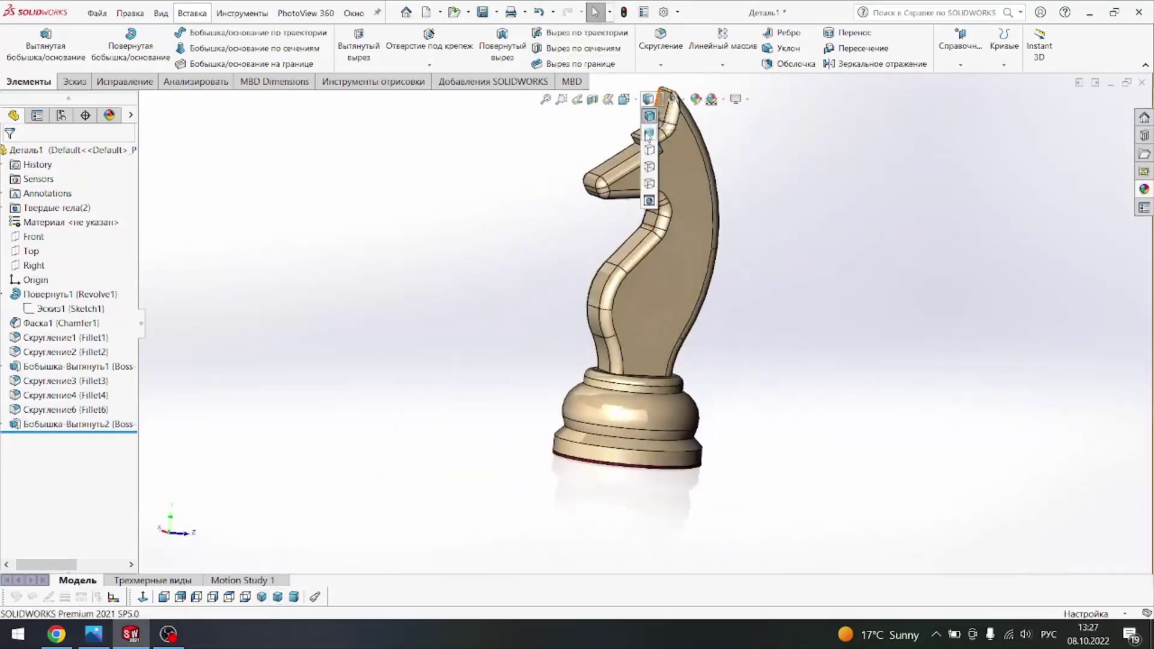
click(648, 133)
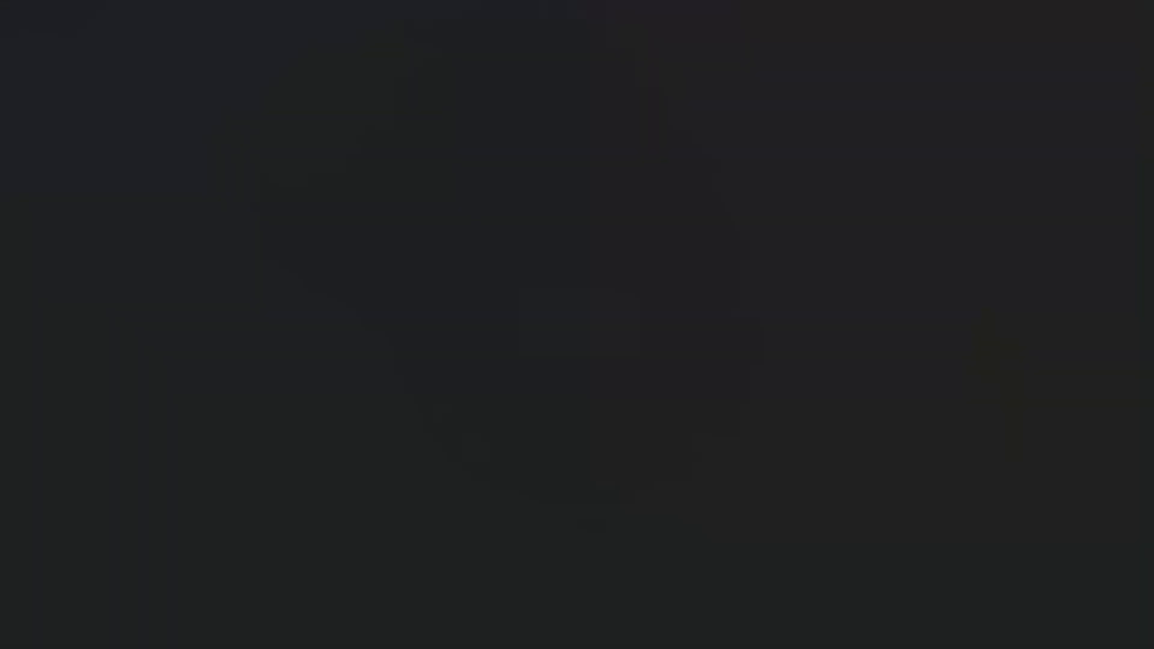